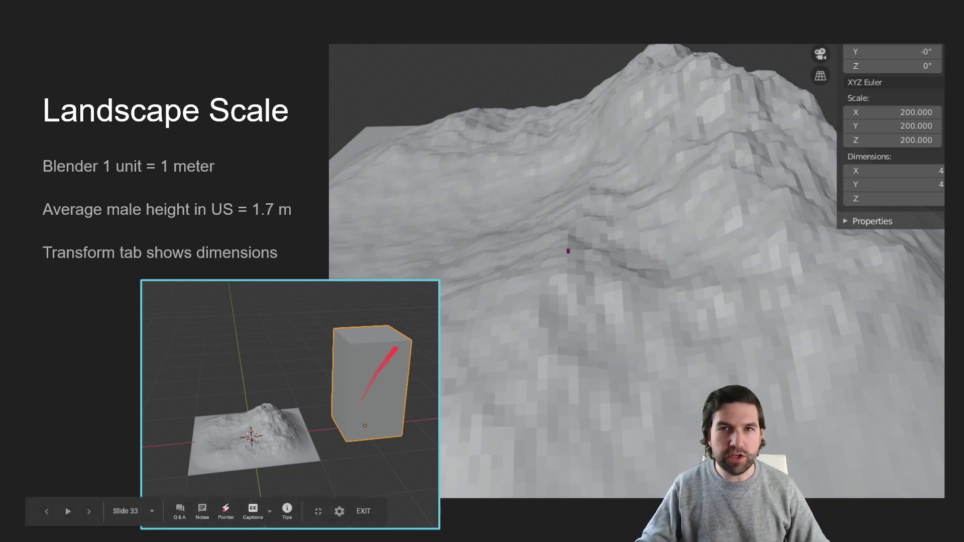
Switch to Blender and examine the low-poly mountain landscape from several angles
{"action": "key", "text": "super+Tab"}
{"action": "left_click", "coordinate": [424, 146]}
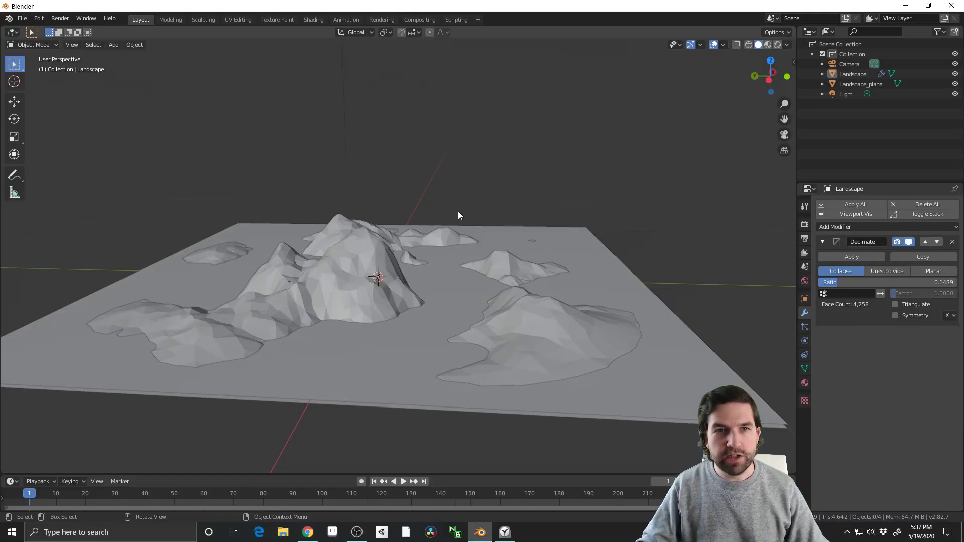
{"action": "middle_click_drag", "start_coordinate": [458, 211], "coordinate": [528, 292]}
{"action": "scroll", "coordinate": [529, 297], "scroll_direction": "down", "scroll_amount": 3}
{"action": "left_click", "coordinate": [478, 398]}
{"action": "middle_click_drag", "start_coordinate": [478, 398], "coordinate": [447, 295]}
{"action": "scroll", "coordinate": [331, 285], "scroll_direction": "up", "scroll_amount": 7}
{"action": "middle_click_drag", "start_coordinate": [331, 285], "coordinate": [433, 274], "text": "shift"}
{"action": "scroll", "coordinate": [328, 268], "scroll_direction": "down", "scroll_amount": 12}
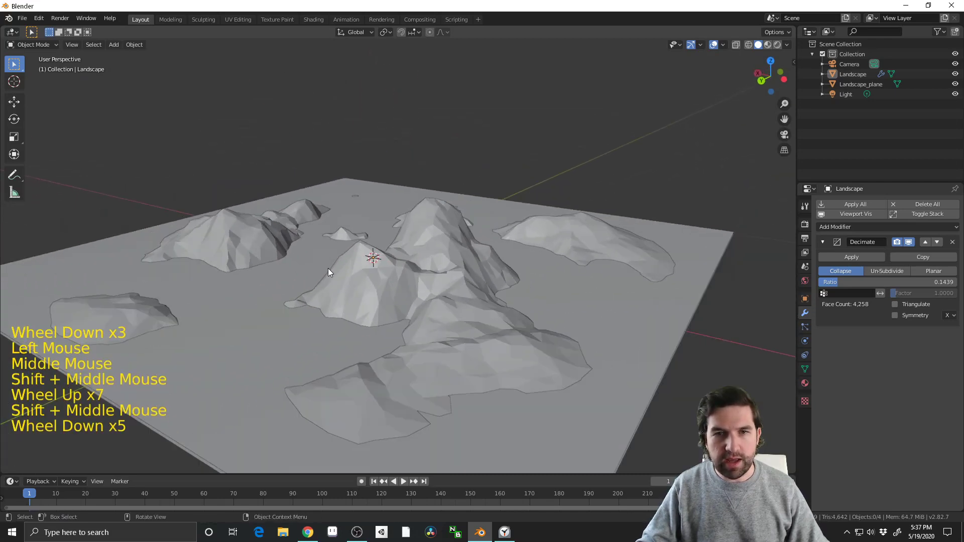
{"action": "middle_click_drag", "start_coordinate": [336, 283], "coordinate": [476, 311]}
{"action": "scroll", "coordinate": [477, 312], "scroll_direction": "down", "scroll_amount": 4}
{"action": "left_click", "coordinate": [526, 337]}
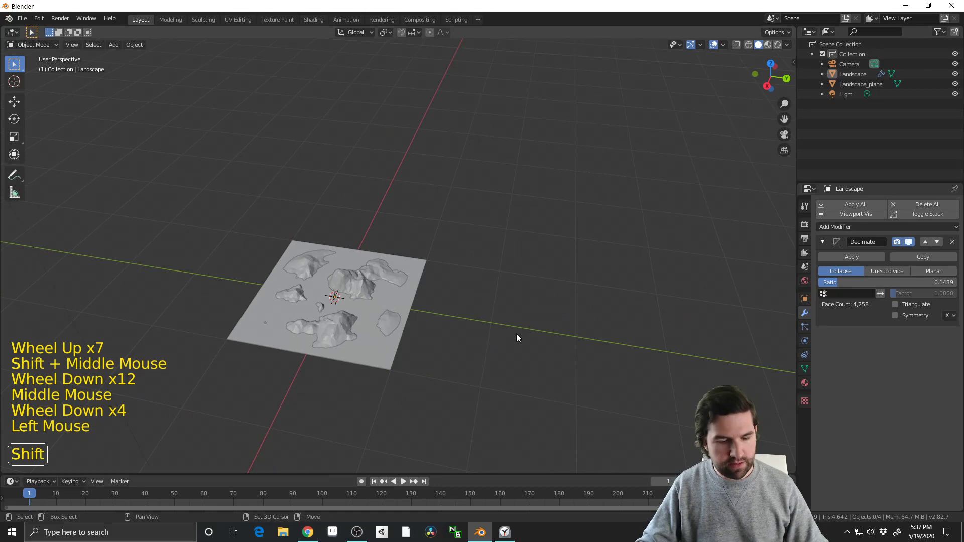
Add a cube mesh to the scene and show its transform properties
{"action": "key", "text": "shift+a"}
{"action": "mouse_move", "coordinate": [502, 327]}
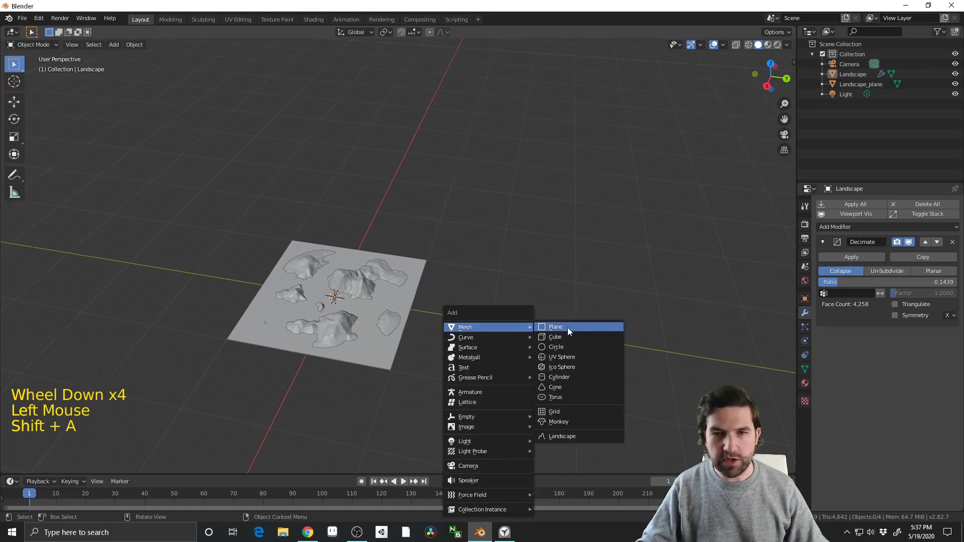
{"action": "left_click", "coordinate": [566, 336]}
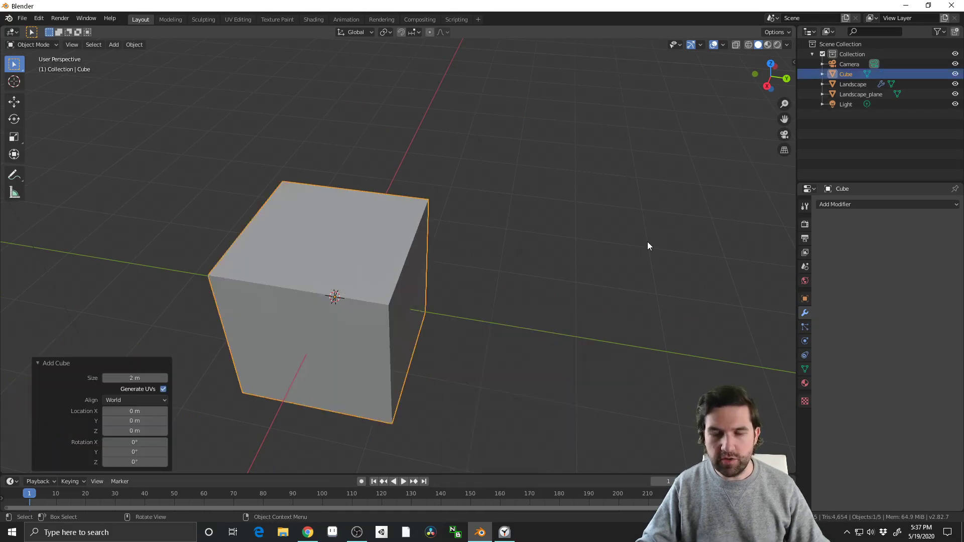
{"action": "key", "text": "n"}
{"action": "mouse_move", "coordinate": [631, 240]}
{"action": "middle_mouse_down"}
{"action": "mouse_move", "coordinate": [673, 234]}
{"action": "mouse_move", "coordinate": [574, 285]}
{"action": "mouse_move", "coordinate": [649, 237]}
{"action": "middle_mouse_up"}
{"action": "left_click", "coordinate": [789, 62]}
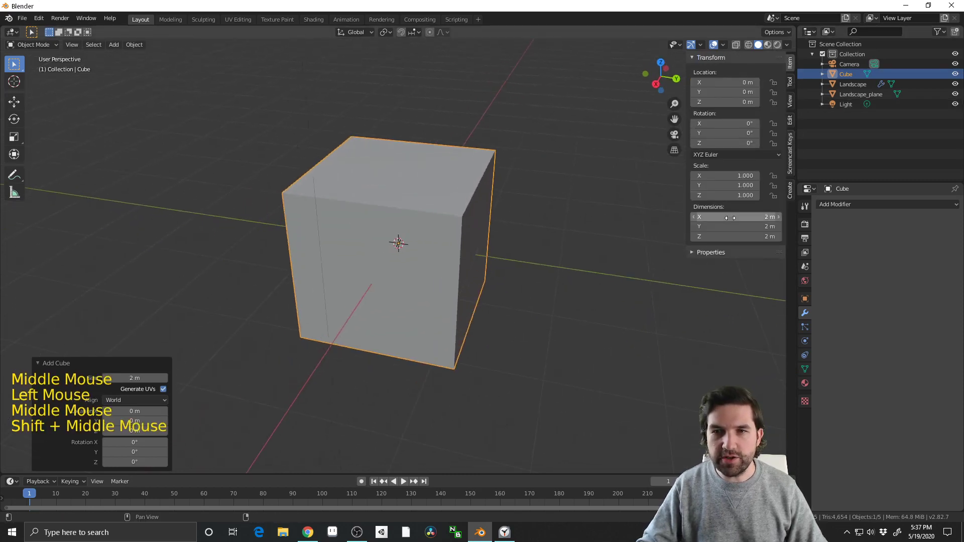
Set the cube's dimensions to 1 m in X, 1 m in Y and 1.7 m in Z
{"action": "left_click", "coordinate": [753, 217]}
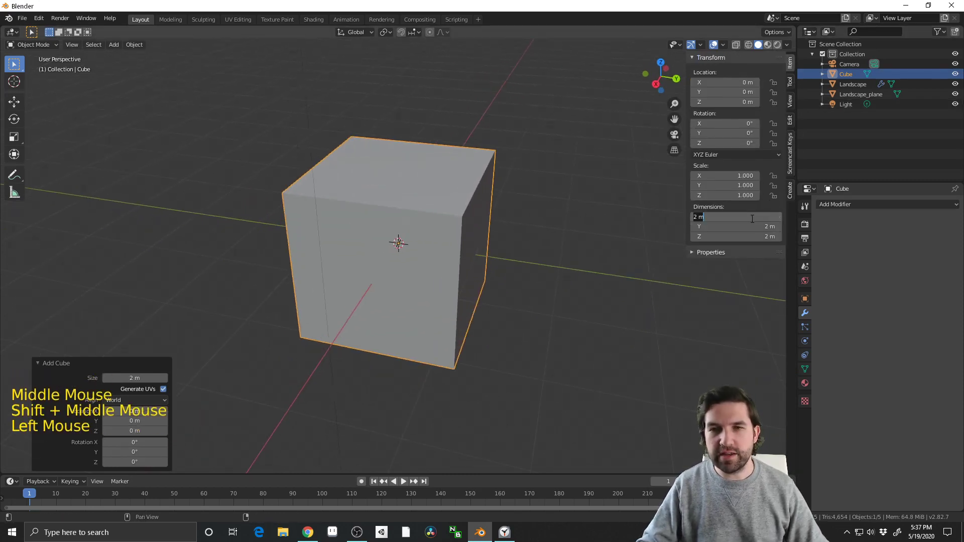
{"action": "type", "text": "1"}
{"action": "left_click", "coordinate": [764, 227]}
{"action": "type", "text": "1"}
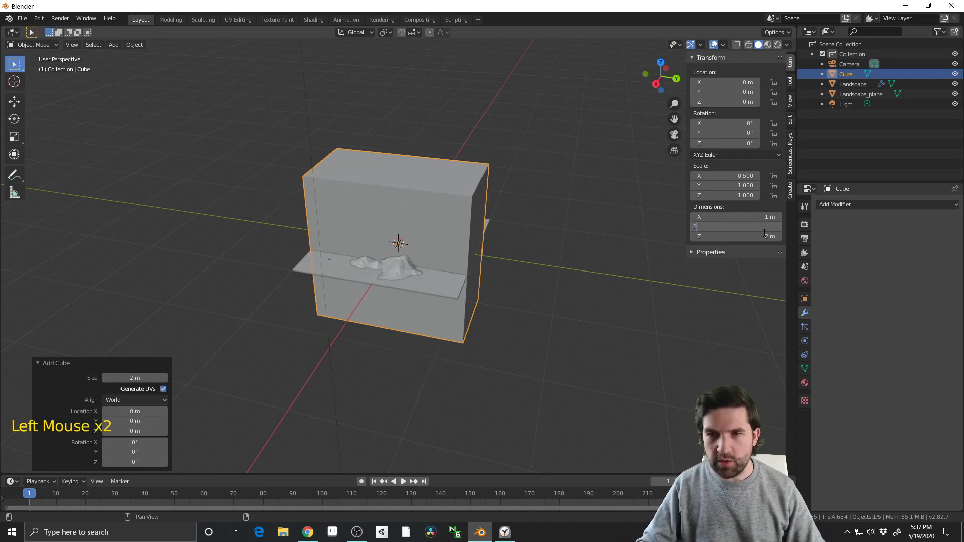
{"action": "left_click", "coordinate": [762, 237]}
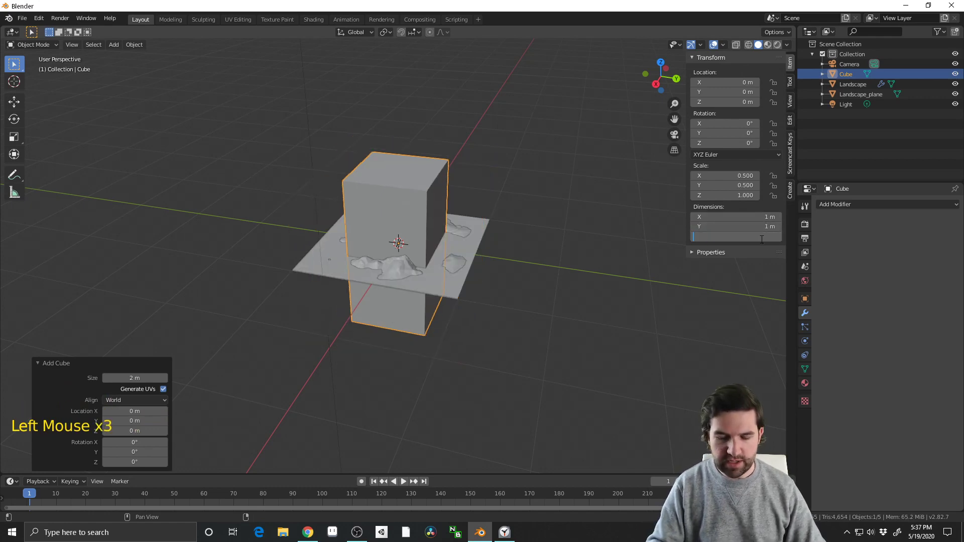
{"action": "type", "text": "1.7"}
{"action": "key", "text": "Return"}
{"action": "left_click", "coordinate": [552, 222]}
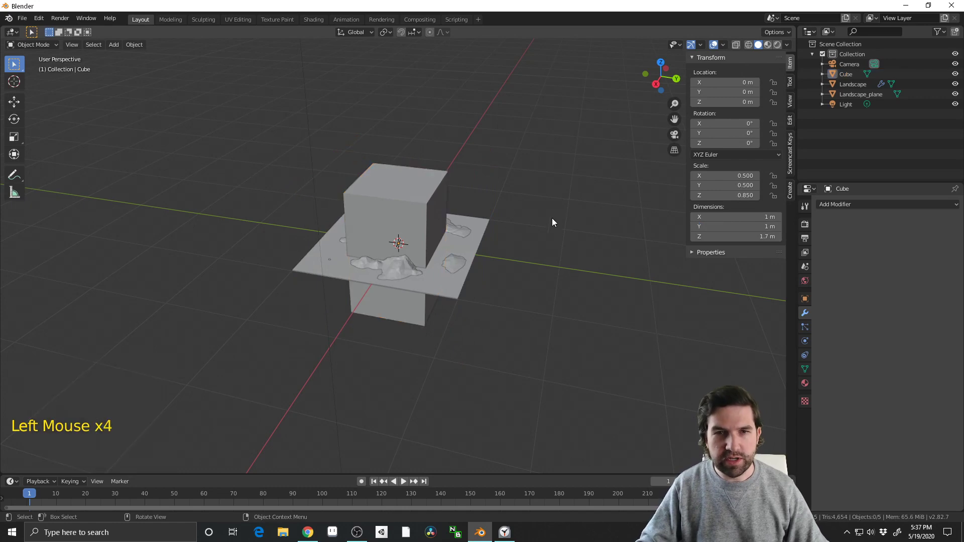
Raise all of the cube's geometry about 0.85 m along Z in Edit Mode so its base sits at the object's origin
{"action": "middle_click_drag", "start_coordinate": [393, 218], "coordinate": [432, 237]}
{"action": "scroll", "coordinate": [423, 170], "scroll_direction": "up", "scroll_amount": 2}
{"action": "left_click", "coordinate": [423, 171]}
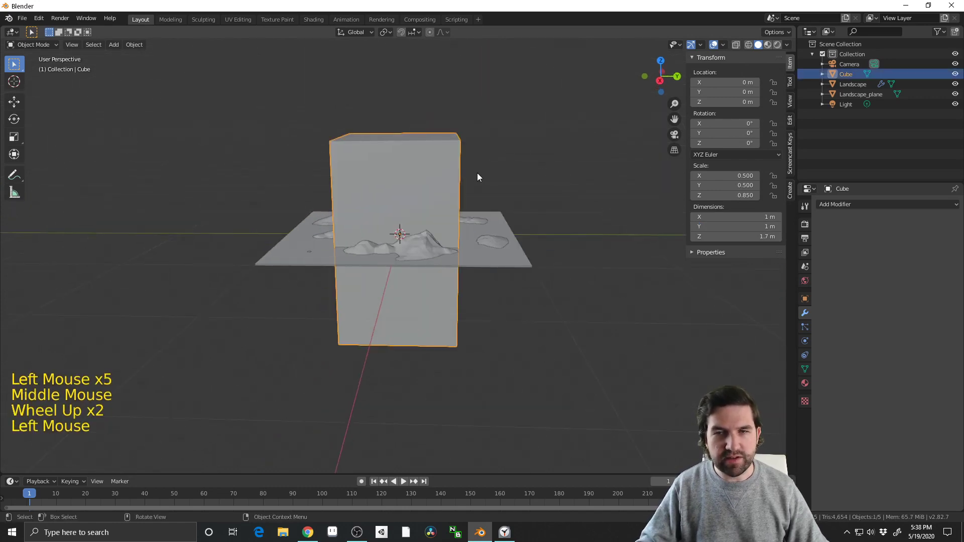
{"action": "middle_click_drag", "start_coordinate": [477, 173], "coordinate": [477, 167]}
{"action": "left_click", "coordinate": [658, 80]}
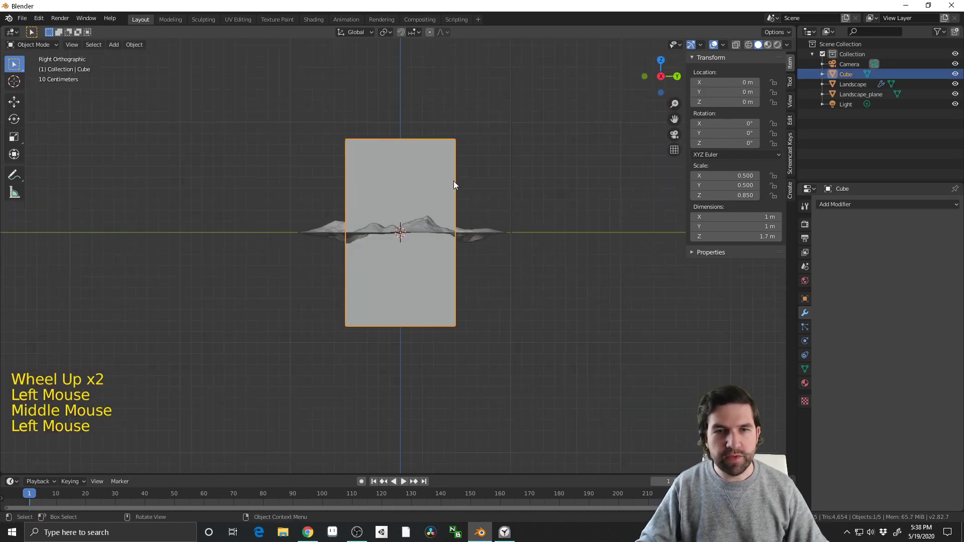
{"action": "key", "text": "Tab"}
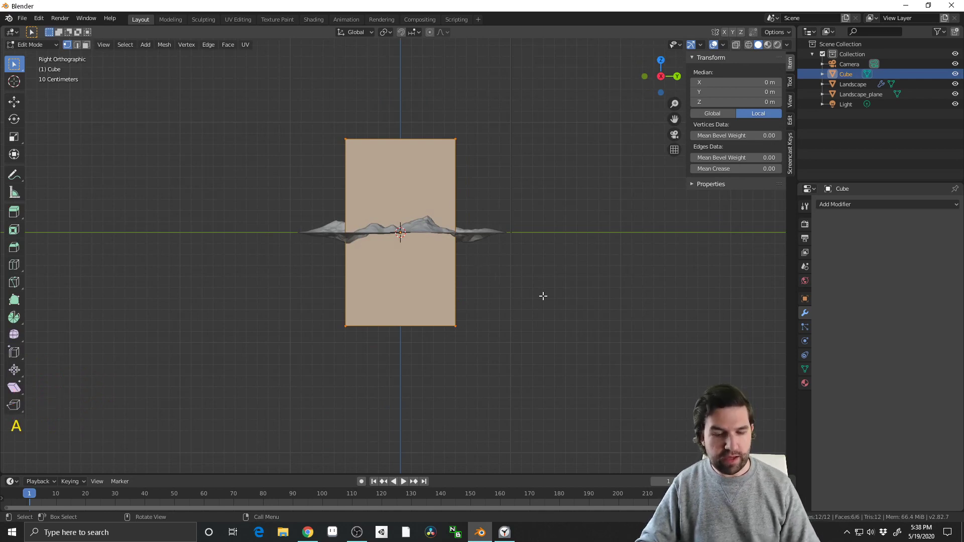
{"action": "key", "text": "g"}
{"action": "key", "text": "z"}
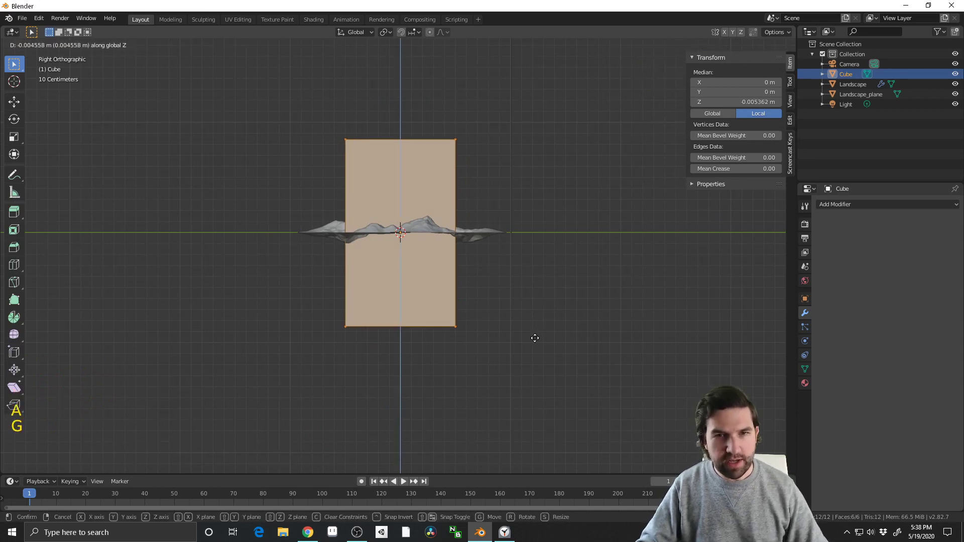
{"action": "left_click", "coordinate": [534, 243]}
{"action": "scroll", "coordinate": [534, 238], "scroll_direction": "up", "scroll_amount": 2}
{"action": "key", "text": "Tab"}
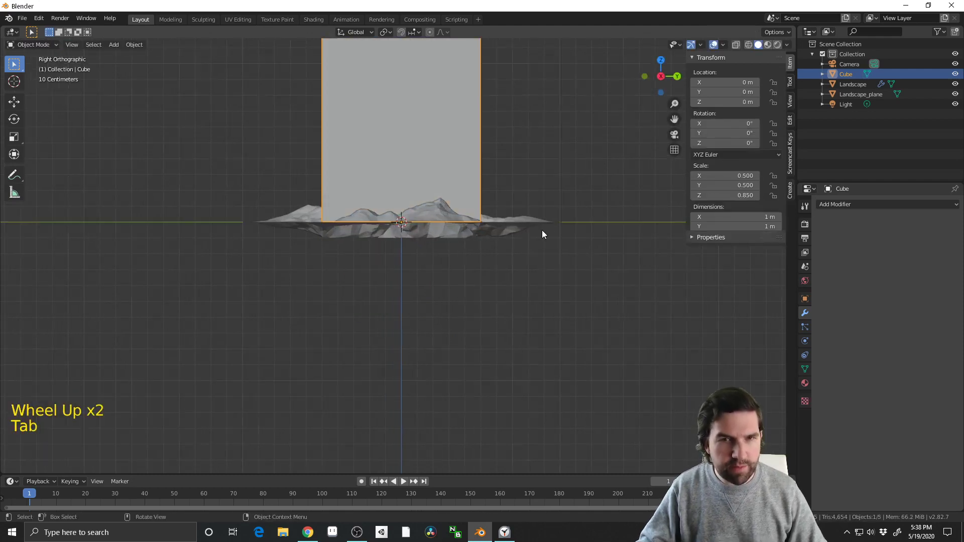
{"action": "middle_click_drag", "start_coordinate": [542, 230], "coordinate": [497, 262]}
{"action": "scroll", "coordinate": [376, 172], "scroll_direction": "down", "scroll_amount": 2}
{"action": "left_click", "coordinate": [377, 172]}
{"action": "middle_click_drag", "start_coordinate": [376, 172], "coordinate": [516, 259]}
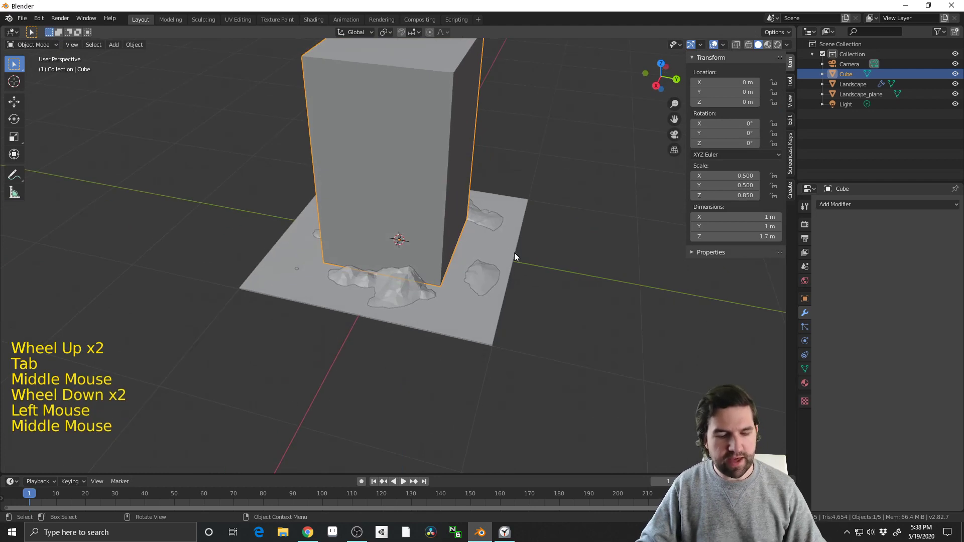
{"action": "key", "text": "r"}
{"action": "right_click", "coordinate": [524, 344]}
{"action": "scroll", "coordinate": [465, 276], "scroll_direction": "down", "scroll_amount": 3}
{"action": "key", "text": "s"}
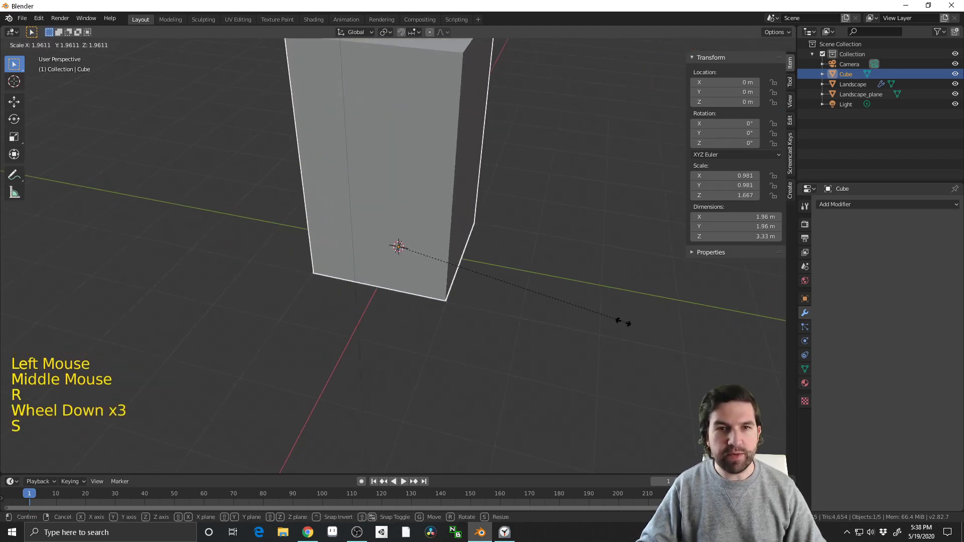
{"action": "right_click", "coordinate": [580, 297]}
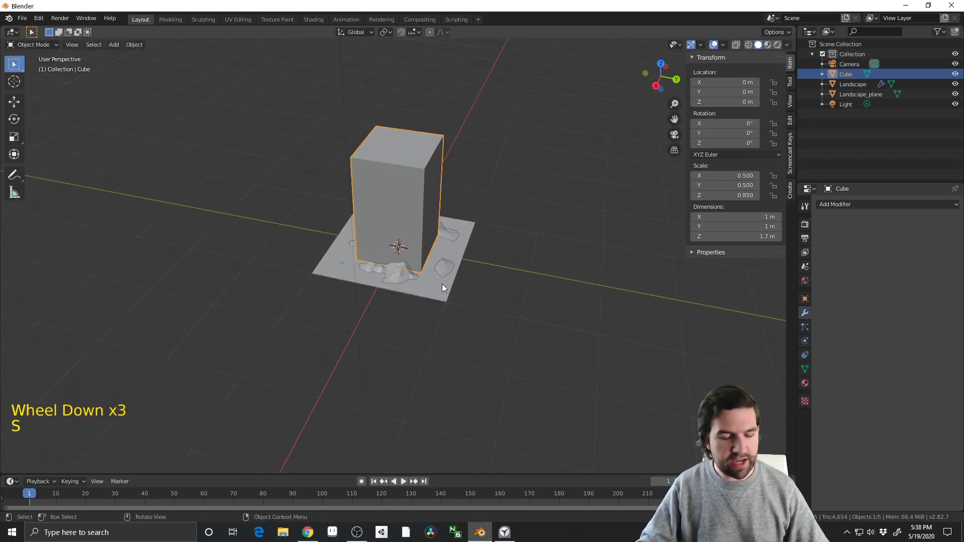
Select the Landscape and Landscape_plane objects together, leaving the cube unselected
{"action": "left_click", "coordinate": [409, 276]}
{"action": "left_click", "coordinate": [409, 276]}
{"action": "middle_click_drag", "start_coordinate": [480, 322], "coordinate": [535, 310]}
{"action": "left_click", "coordinate": [484, 272]}
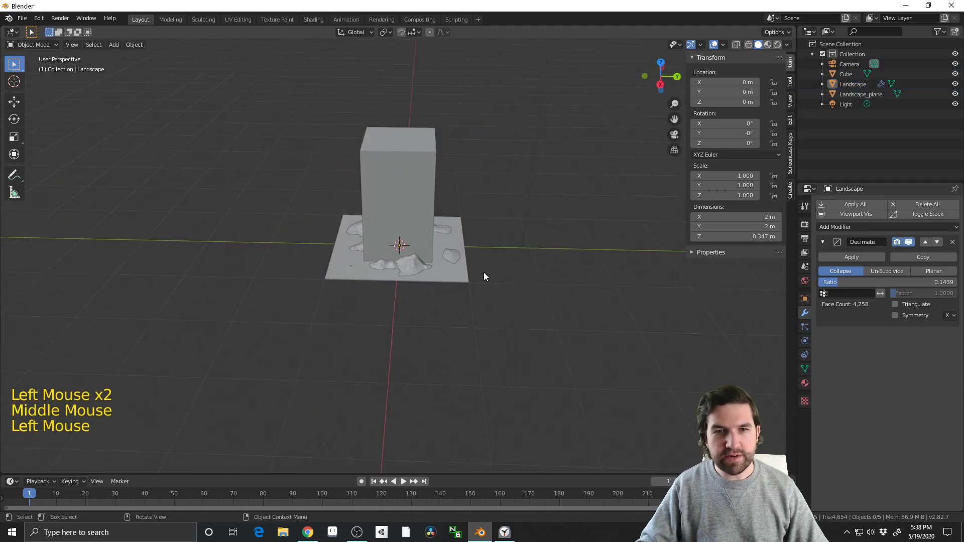
{"action": "left_click", "coordinate": [854, 94]}
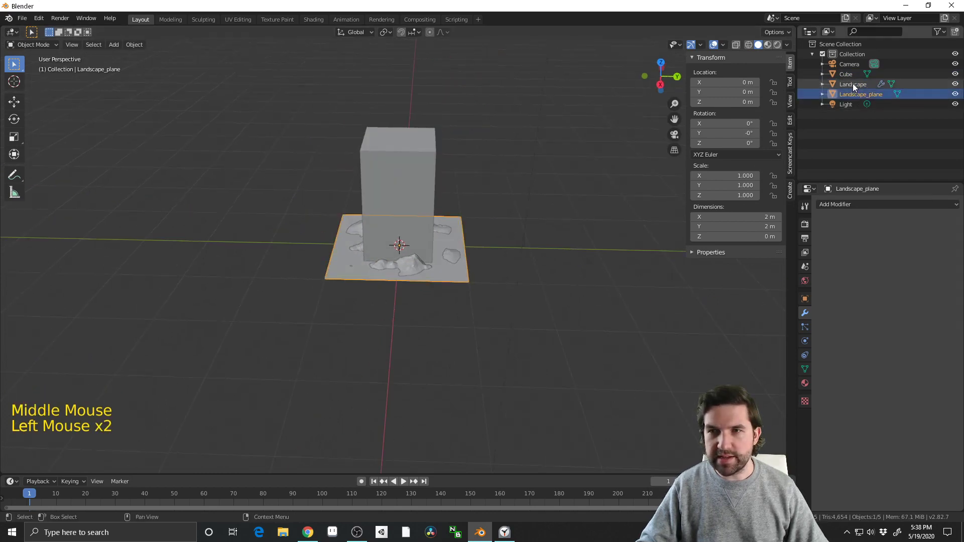
{"action": "left_click", "coordinate": [853, 86]}
{"action": "left_click", "coordinate": [854, 92], "text": "shift"}
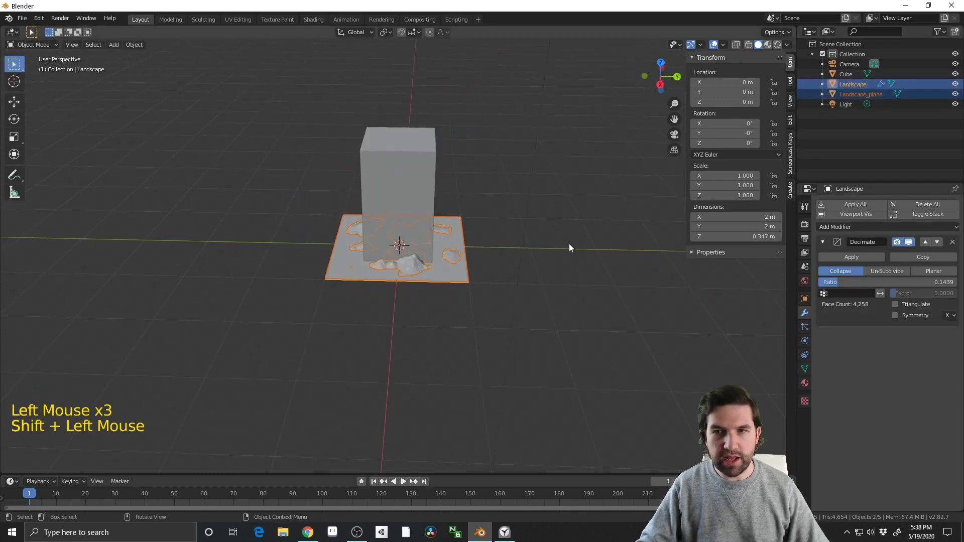
Try scaling the landscape and its plane by 200, inspect the size, and undo the scaling
{"action": "type", "text": "s"}
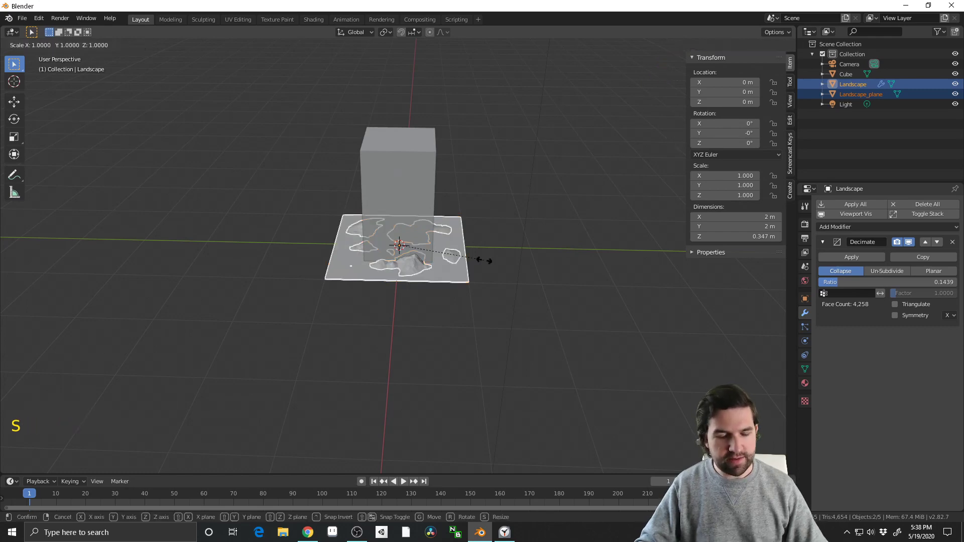
{"action": "type", "text": "200"}
{"action": "key", "text": "Return"}
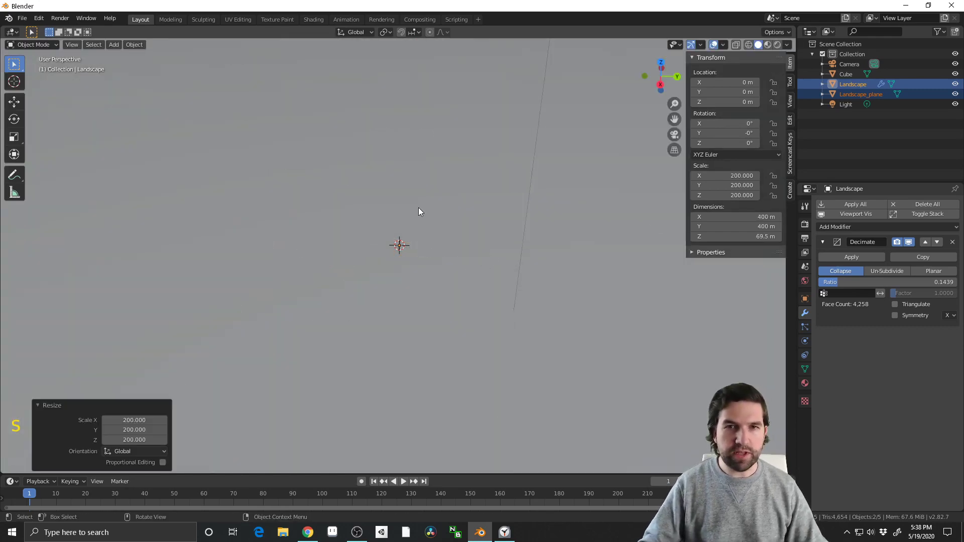
{"action": "scroll", "coordinate": [418, 206], "scroll_direction": "down", "scroll_amount": 20}
{"action": "middle_click_drag", "start_coordinate": [424, 211], "coordinate": [453, 236]}
{"action": "scroll", "coordinate": [433, 237], "scroll_direction": "up", "scroll_amount": 7}
{"action": "key", "text": "ctrl+z"}
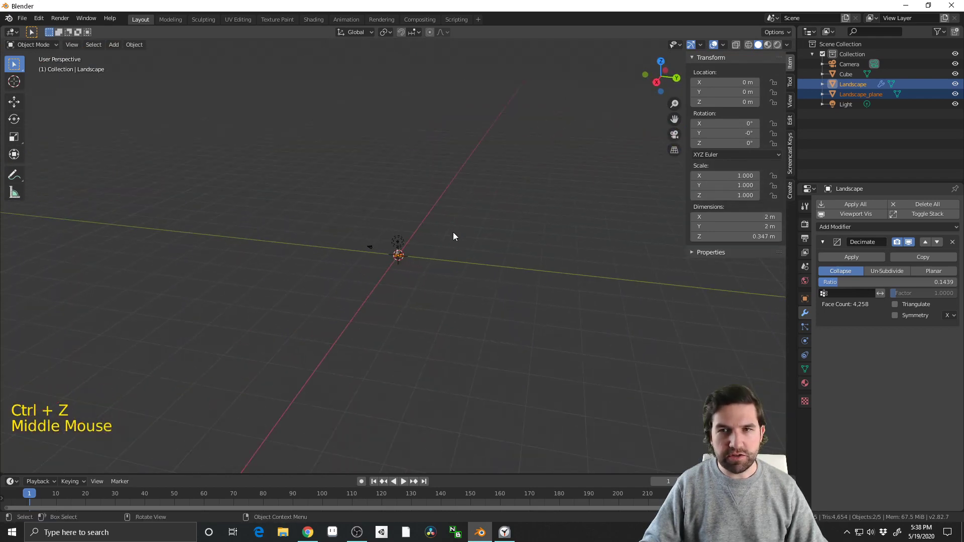
Scale the landscape and its plane uniformly by 300
{"action": "type", "text": "s300"}
{"action": "key", "text": "Return"}
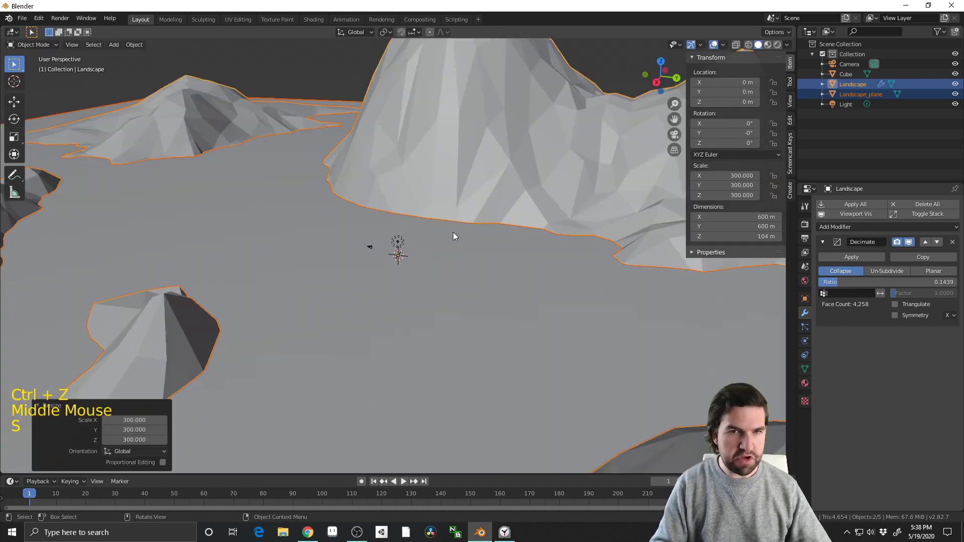
{"action": "scroll", "coordinate": [453, 232], "scroll_direction": "down", "scroll_amount": 15}
{"action": "scroll", "coordinate": [457, 261], "scroll_direction": "up", "scroll_amount": 1}
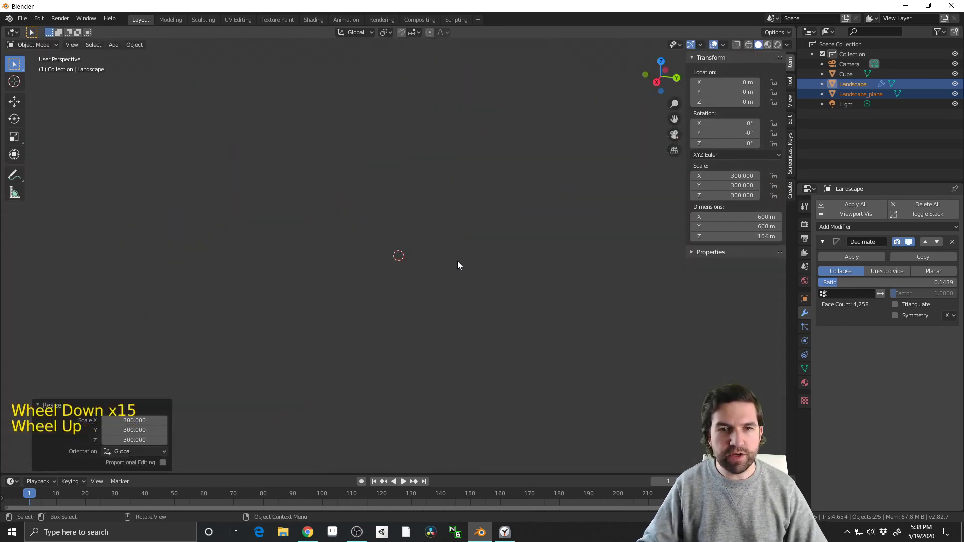
{"action": "scroll", "coordinate": [457, 262], "scroll_direction": "up", "scroll_amount": 6}
{"action": "scroll", "coordinate": [457, 267], "scroll_direction": "down", "scroll_amount": 3}
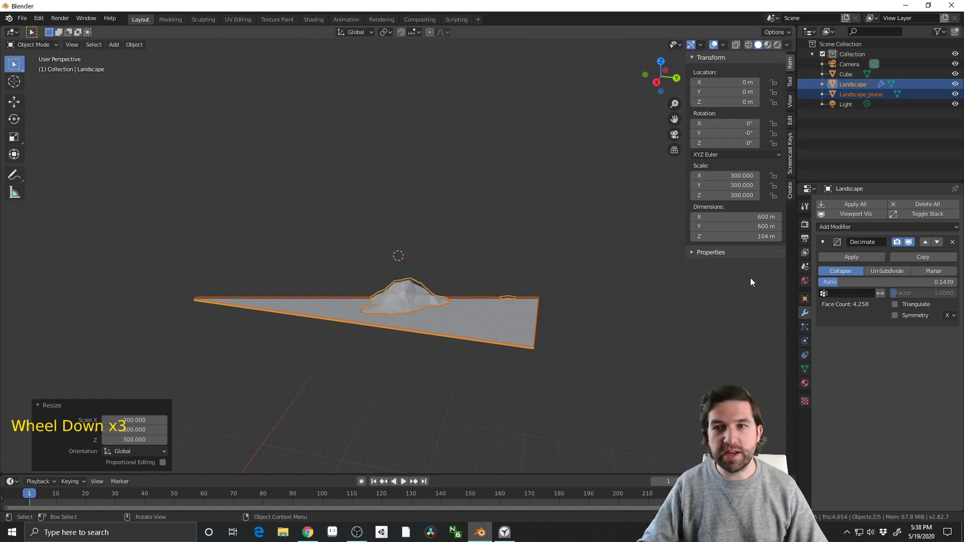
Examine the enlarged landscape from above and close up around the origin to judge its scale
{"action": "left_click", "coordinate": [804, 227]}
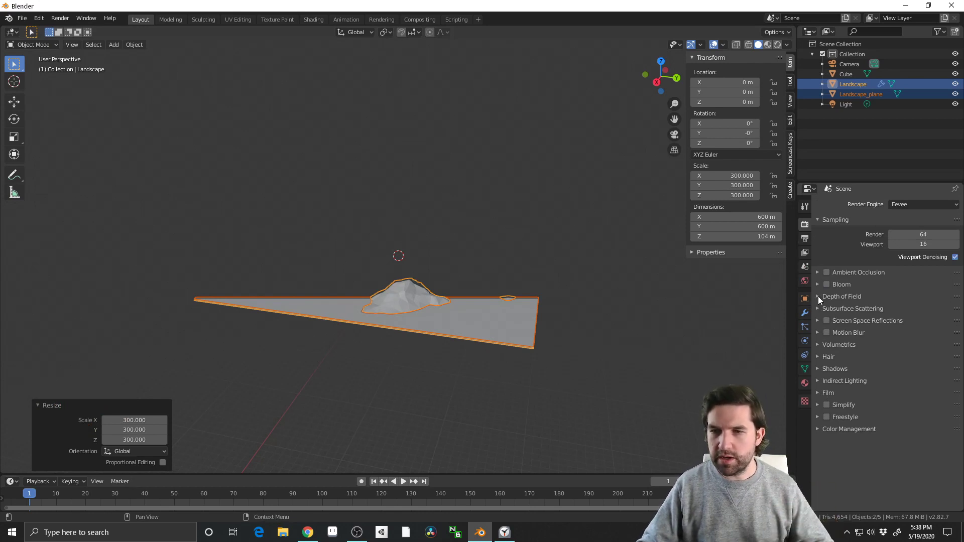
{"action": "scroll", "coordinate": [595, 293], "scroll_direction": "up", "scroll_amount": 3}
{"action": "middle_click_drag", "start_coordinate": [595, 293], "coordinate": [564, 299]}
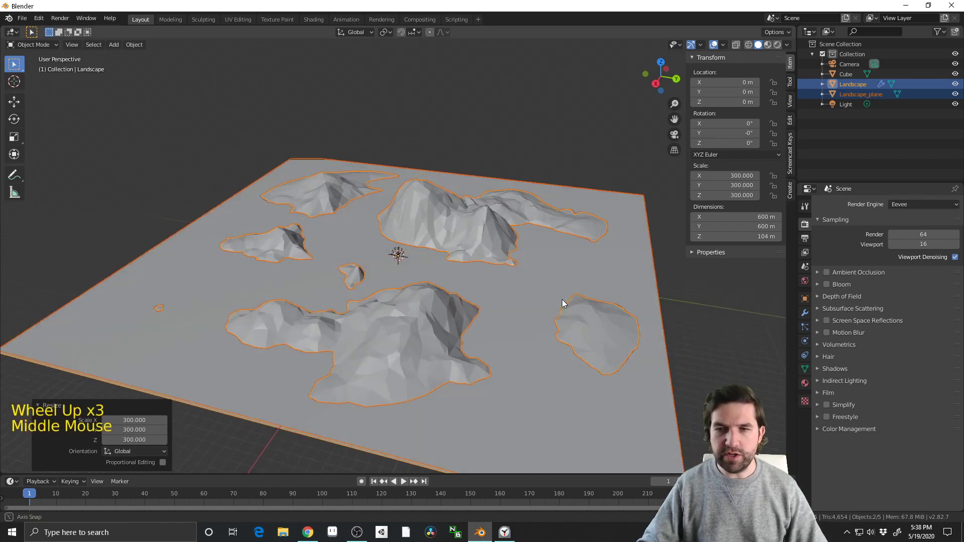
{"action": "scroll", "coordinate": [559, 299], "scroll_direction": "up", "scroll_amount": 2}
{"action": "middle_click_drag", "start_coordinate": [564, 193], "coordinate": [484, 291]}
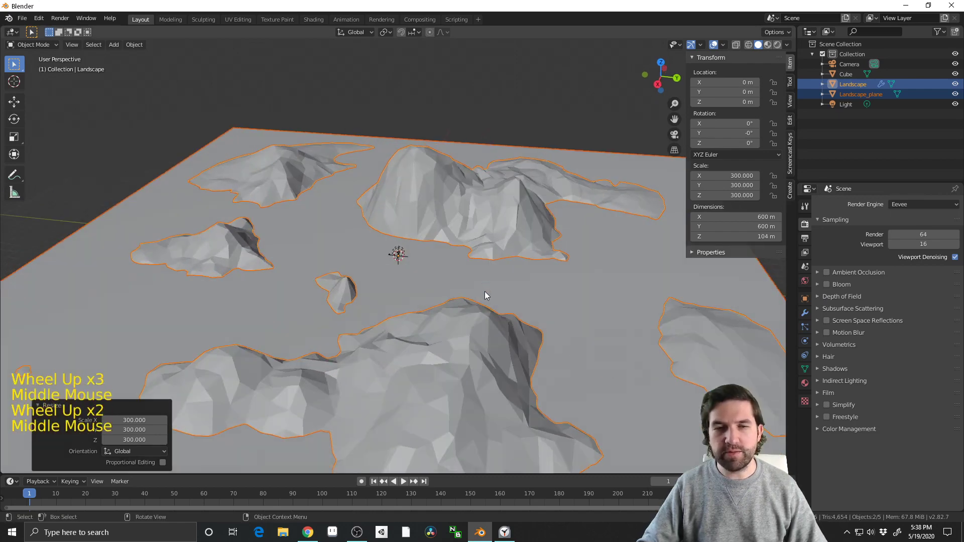
{"action": "scroll", "coordinate": [484, 291], "scroll_direction": "up", "scroll_amount": 6}
{"action": "scroll", "coordinate": [484, 291], "scroll_direction": "down", "scroll_amount": 1}
{"action": "scroll", "coordinate": [448, 280], "scroll_direction": "up", "scroll_amount": 4}
{"action": "scroll", "coordinate": [498, 253], "scroll_direction": "down", "scroll_amount": 4}
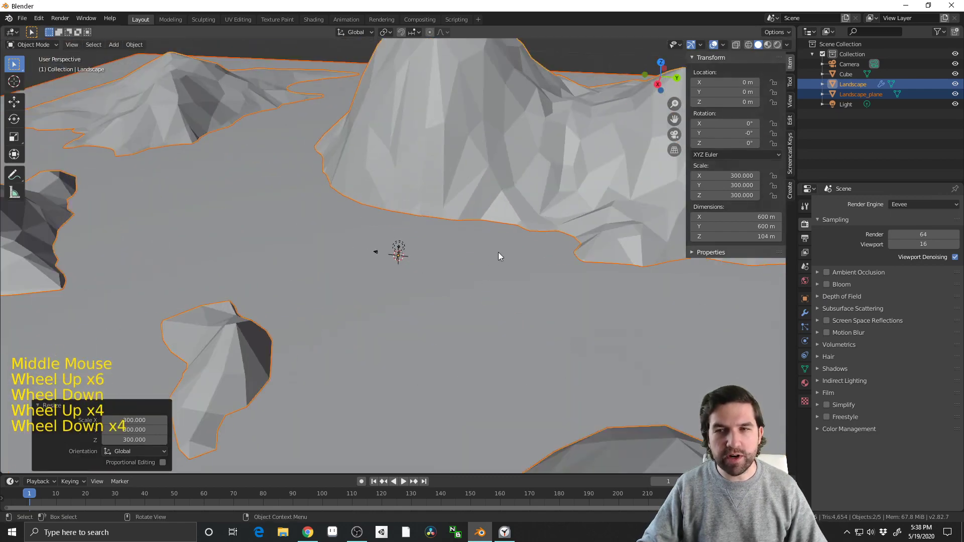
Select the human-sized cube at the origin and move it up onto the mountainside
{"action": "left_click", "coordinate": [805, 206]}
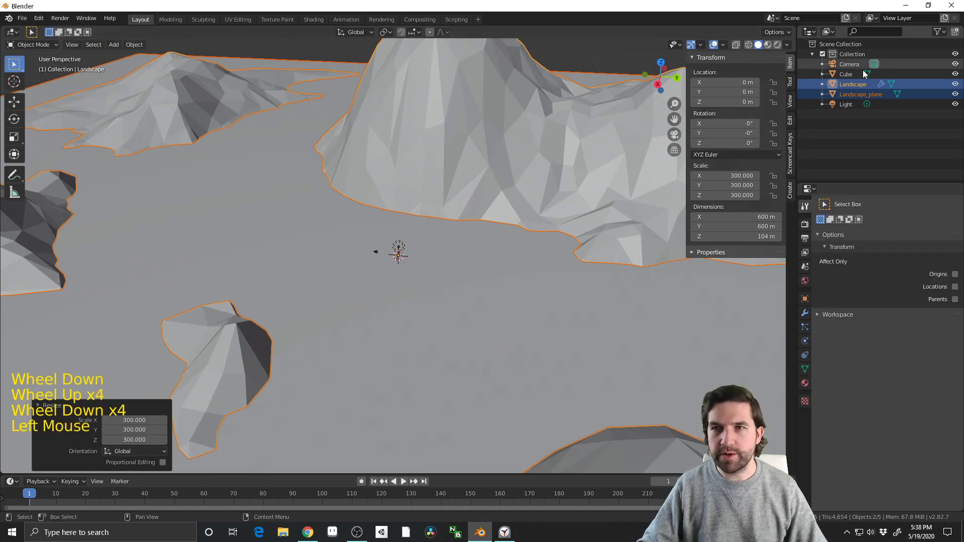
{"action": "left_click", "coordinate": [398, 254]}
{"action": "middle_click_drag", "start_coordinate": [428, 243], "coordinate": [437, 251]}
{"action": "middle_click_drag", "start_coordinate": [437, 251], "coordinate": [391, 274], "text": "shift"}
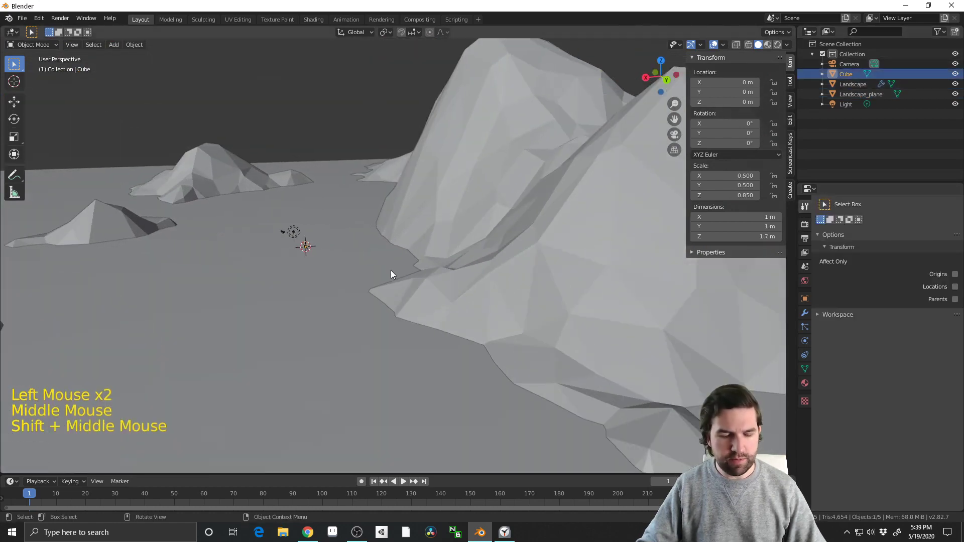
{"action": "key", "text": "g"}
{"action": "left_click", "coordinate": [677, 120]}
{"action": "middle_click_drag", "start_coordinate": [590, 143], "coordinate": [480, 293], "text": "shift"}
{"action": "key", "text": "g"}
{"action": "left_click", "coordinate": [656, 297]}
{"action": "middle_click_drag", "start_coordinate": [656, 296], "coordinate": [582, 308]}
{"action": "key", "text": "g"}
{"action": "left_click", "coordinate": [374, 250]}
Refine the cube's placement on the mountain peak, at about X -62.6 m, Y 93.8 m, Z 53 m
{"action": "scroll", "coordinate": [284, 252], "scroll_direction": "up", "scroll_amount": 2}
{"action": "scroll", "coordinate": [478, 282], "scroll_direction": "up", "scroll_amount": 3}
{"action": "key", "text": "g"}
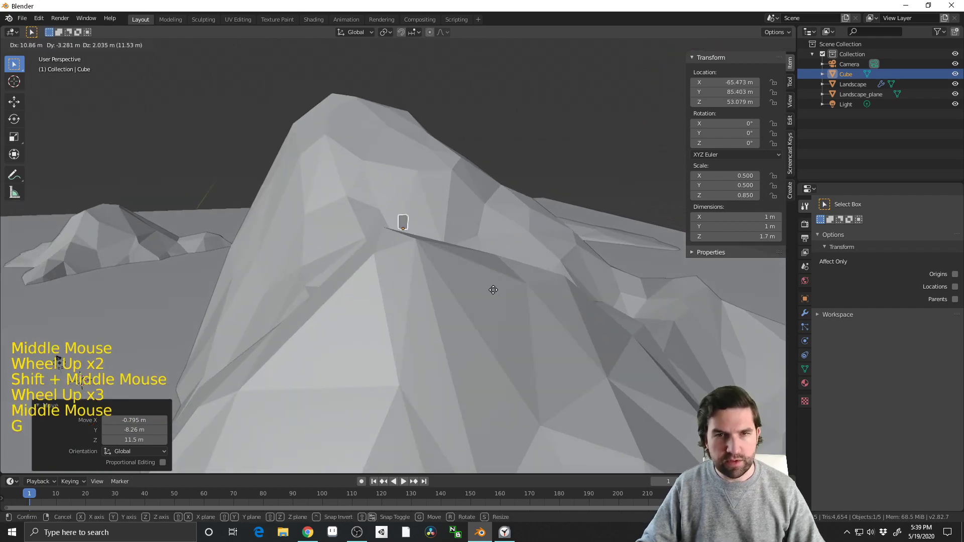
{"action": "left_click", "coordinate": [491, 298]}
{"action": "middle_click_drag", "start_coordinate": [492, 297], "coordinate": [427, 305]}
{"action": "key", "text": "g"}
{"action": "left_click", "coordinate": [323, 275]}
{"action": "key", "text": "g"}
{"action": "left_click", "coordinate": [428, 304]}
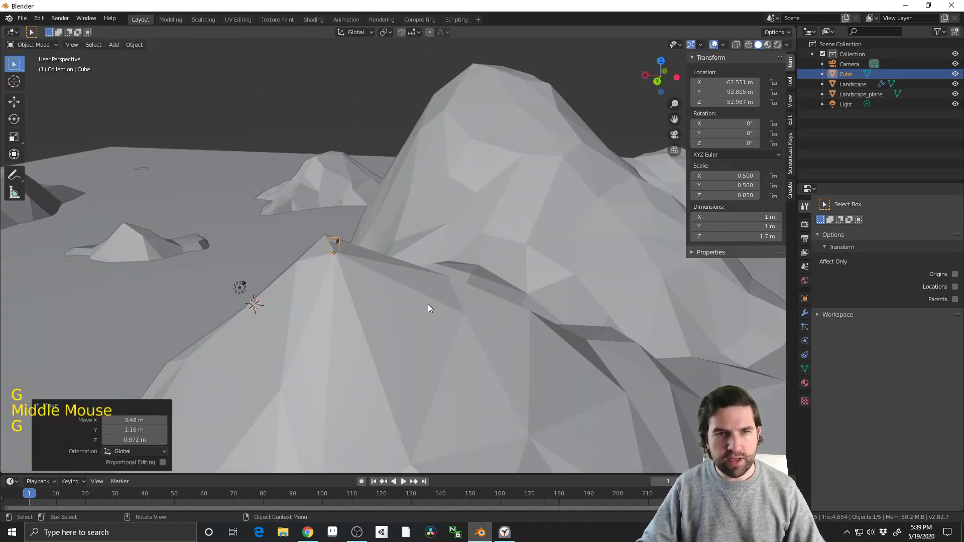
Nudge the cube up onto the mountain peak, at about X -62.4 m, Y 93.5 m, Z 53.9 m
{"action": "key", "text": "g"}
{"action": "left_click", "coordinate": [422, 295]}
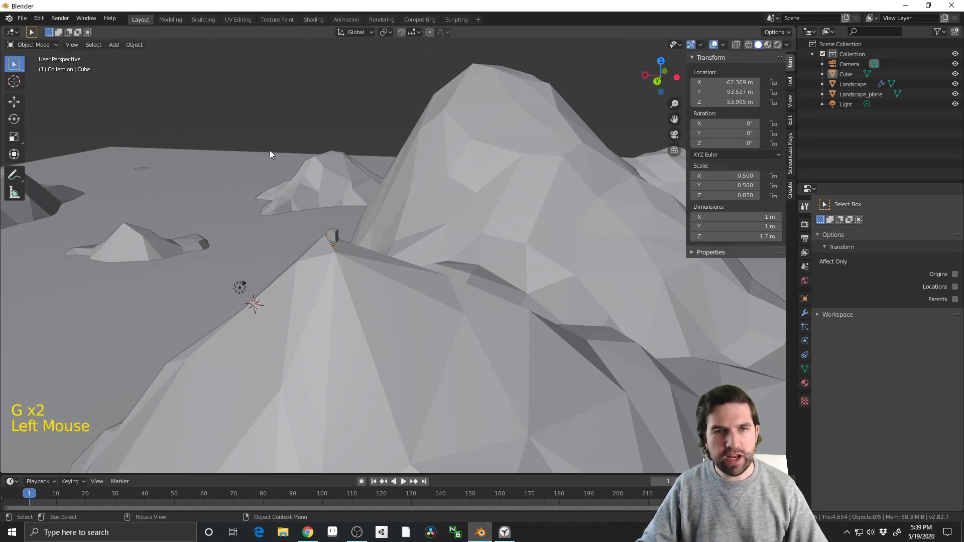
{"action": "scroll", "coordinate": [357, 297], "scroll_direction": "down", "scroll_amount": 4}
{"action": "middle_click_drag", "start_coordinate": [357, 297], "coordinate": [315, 273]}
Select the human-sized cube on the peak, frame the view on it, and examine it from close by
{"action": "left_click", "coordinate": [352, 233]}
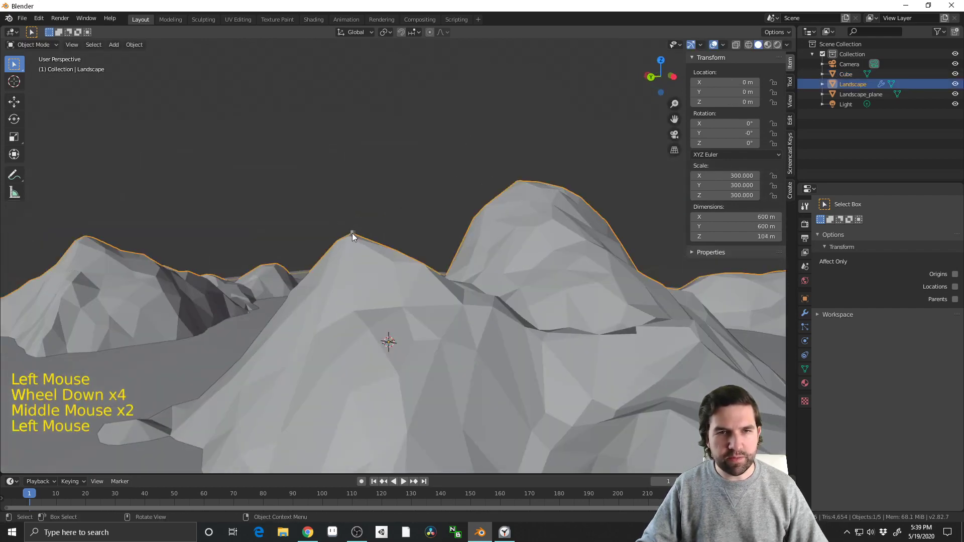
{"action": "left_click", "coordinate": [352, 233]}
{"action": "middle_click_drag", "start_coordinate": [403, 231], "coordinate": [457, 259], "text": "shift"}
{"action": "scroll", "coordinate": [457, 259], "scroll_direction": "up", "scroll_amount": 3}
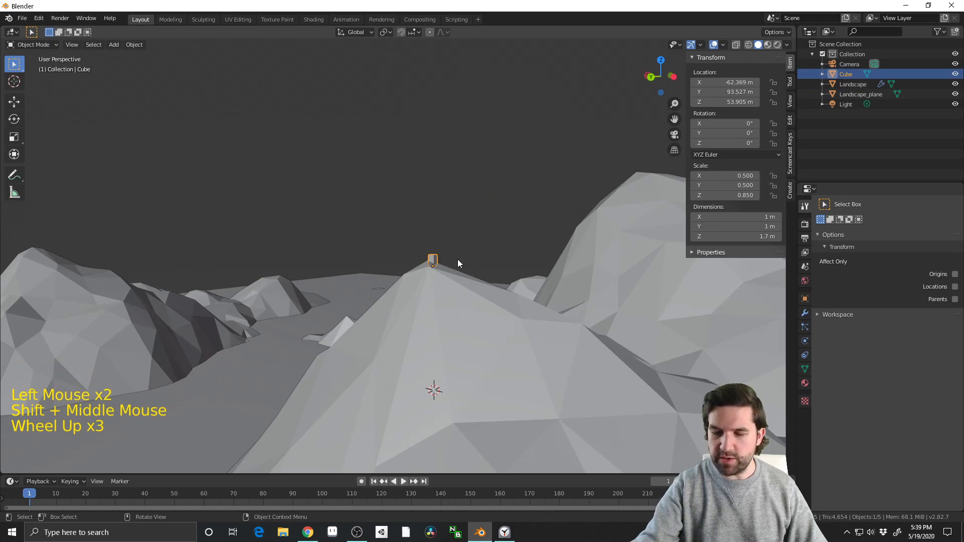
{"action": "key", "text": "KP_Decimal"}
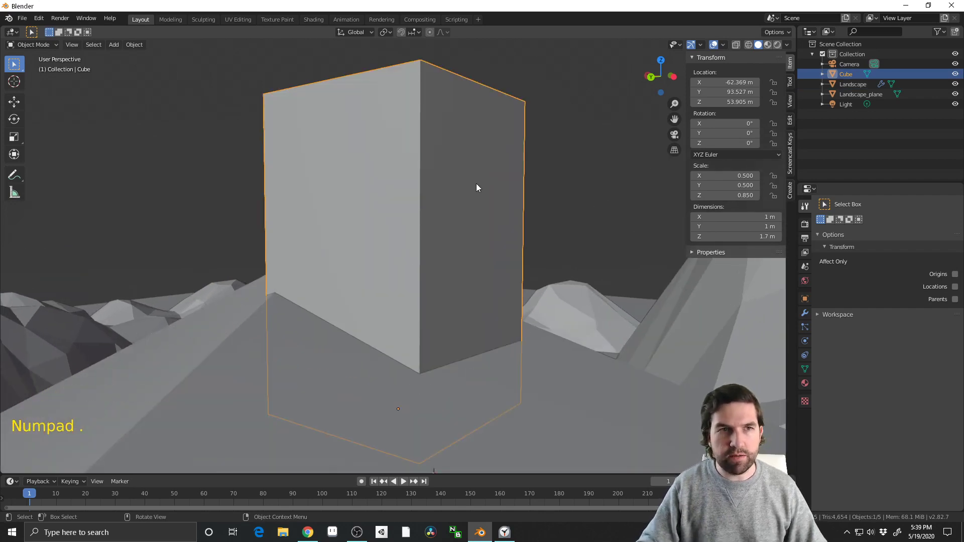
{"action": "middle_click_drag", "start_coordinate": [478, 188], "coordinate": [280, 168]}
{"action": "scroll", "coordinate": [338, 204], "scroll_direction": "down", "scroll_amount": 4}
{"action": "left_click", "coordinate": [73, 45]}
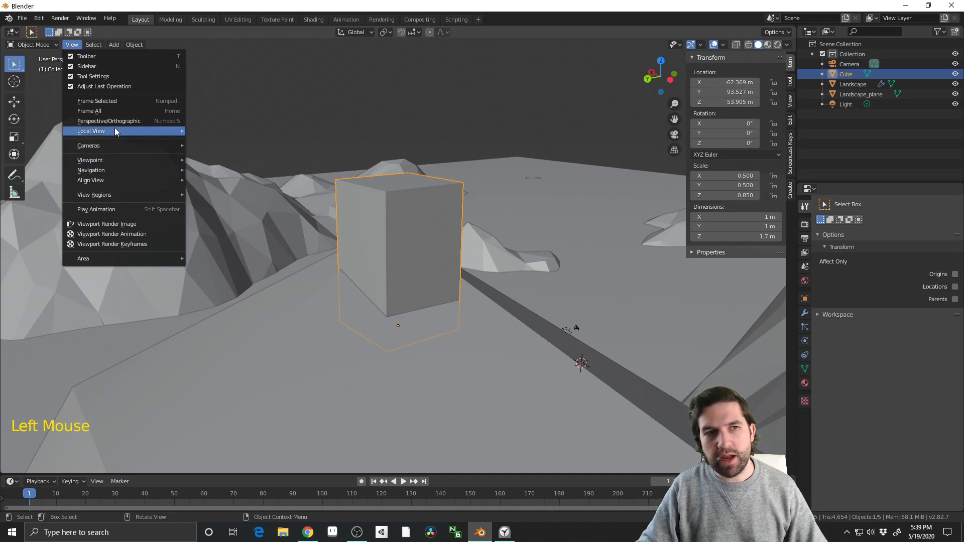
{"action": "mouse_move", "coordinate": [115, 131]}
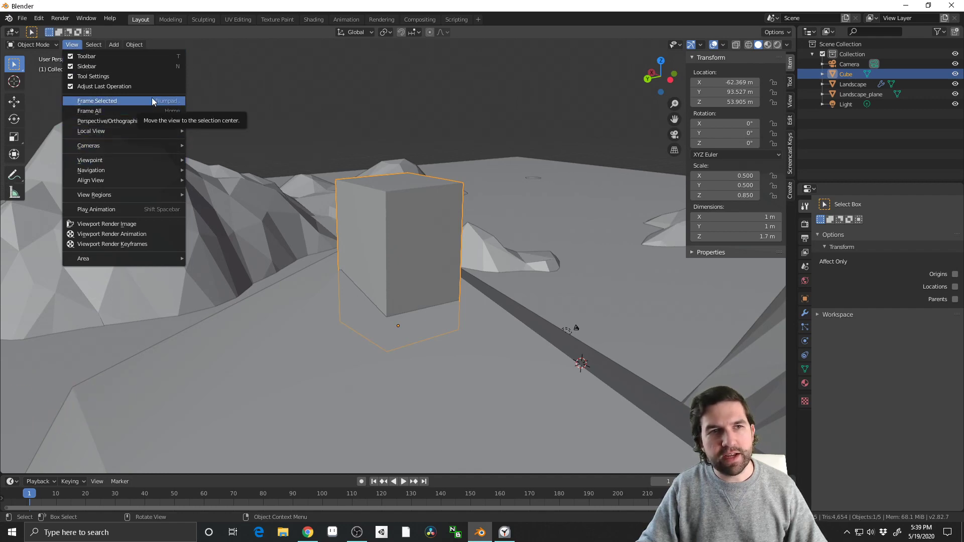
{"action": "middle_click_drag", "start_coordinate": [261, 106], "coordinate": [415, 181]}
Select the flat Landscape_plane object and view it together with the cube's mountain from farther away
{"action": "left_click", "coordinate": [491, 137]}
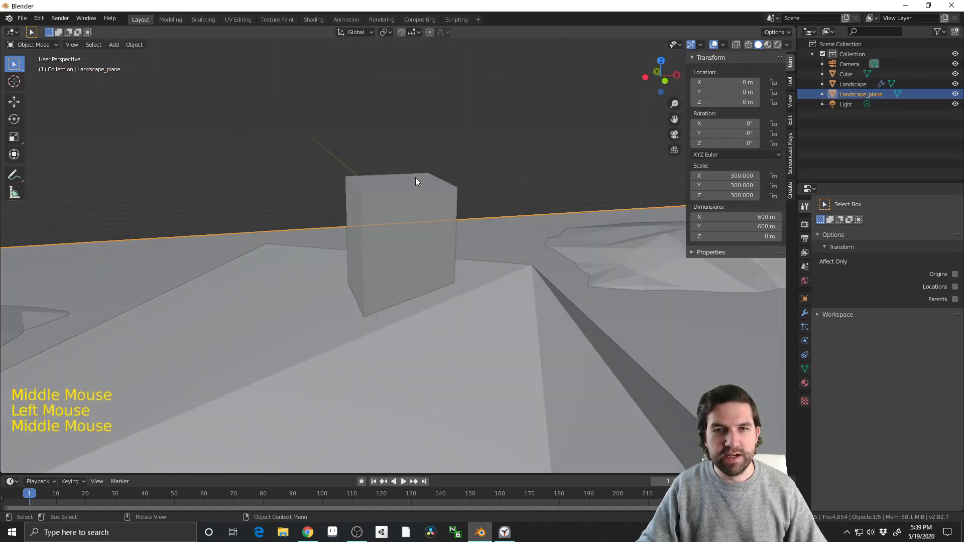
{"action": "scroll", "coordinate": [253, 207], "scroll_direction": "down", "scroll_amount": 4}
{"action": "middle_click_drag", "start_coordinate": [275, 221], "coordinate": [295, 255]}
{"action": "scroll", "coordinate": [294, 254], "scroll_direction": "down", "scroll_amount": 3}
{"action": "scroll", "coordinate": [319, 323], "scroll_direction": "down", "scroll_amount": 7}
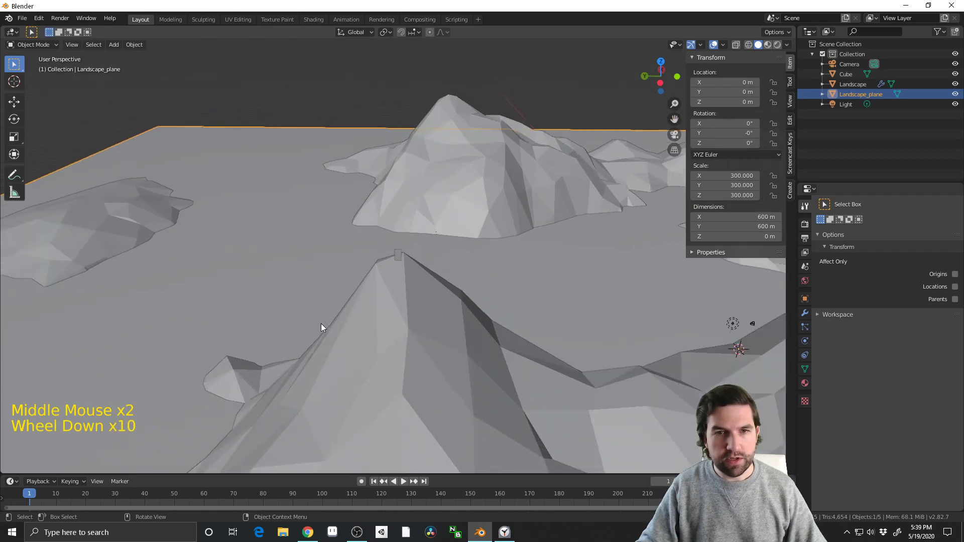
{"action": "scroll", "coordinate": [321, 323], "scroll_direction": "up", "scroll_amount": 1}
{"action": "scroll", "coordinate": [321, 323], "scroll_direction": "down", "scroll_amount": 5}
{"action": "key", "text": "s"}
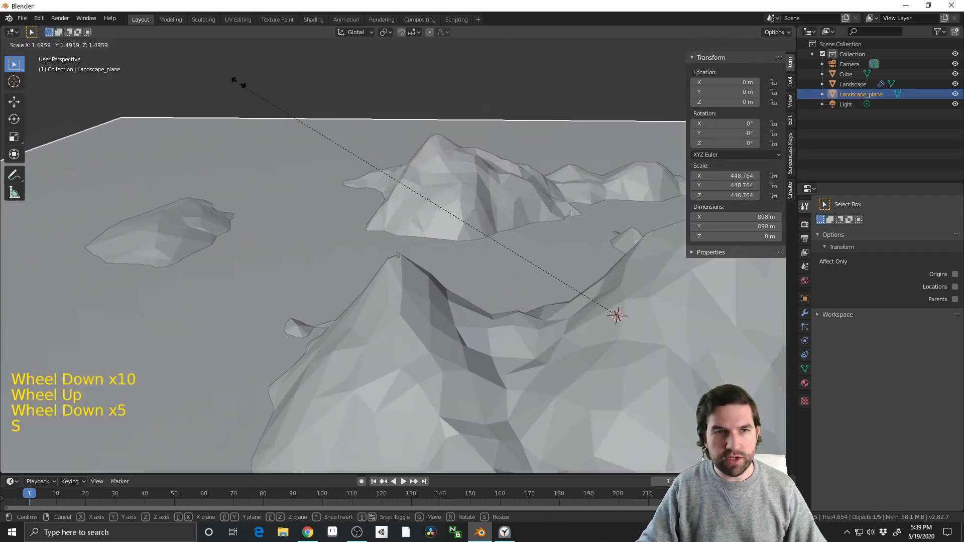
{"action": "right_click", "coordinate": [205, 261]}
{"action": "key", "text": "s"}
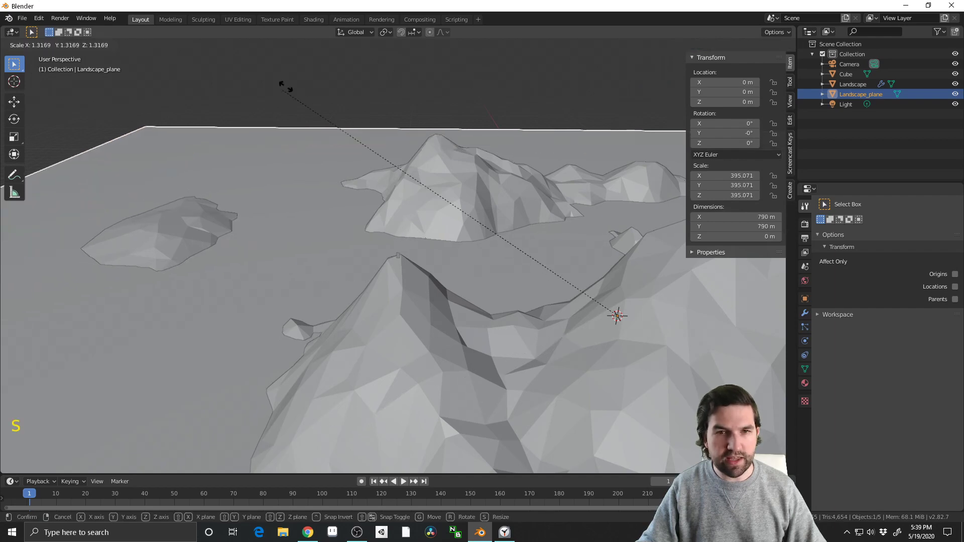
{"action": "right_click", "coordinate": [458, 208]}
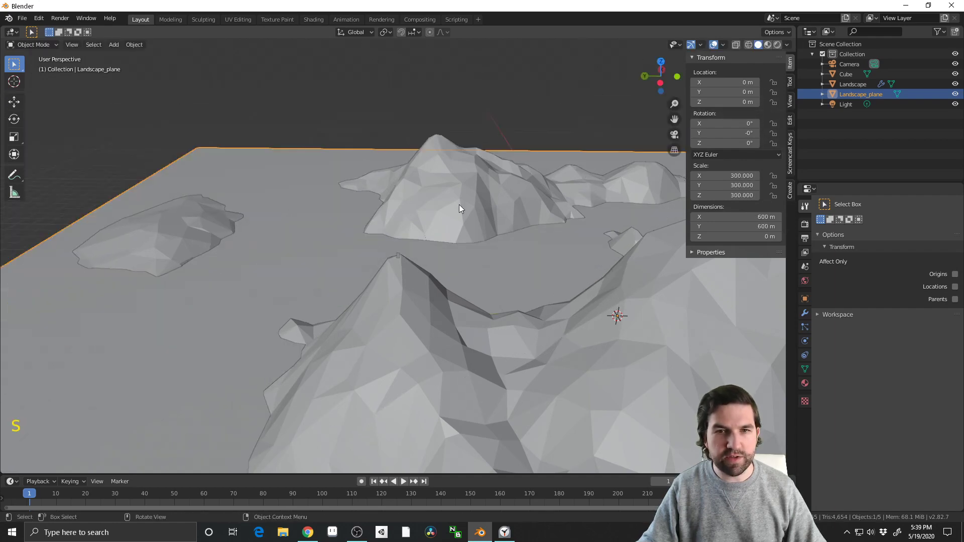
Scale the Landscape_plane mesh up in Edit Mode to about 2997 m per side and return to Object Mode
{"action": "key", "text": "Tab"}
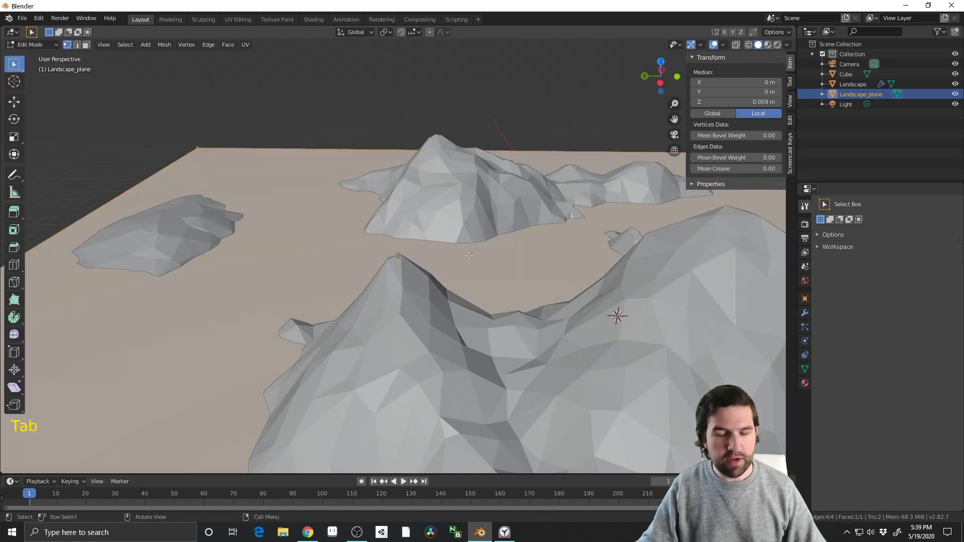
{"action": "key", "text": "s"}
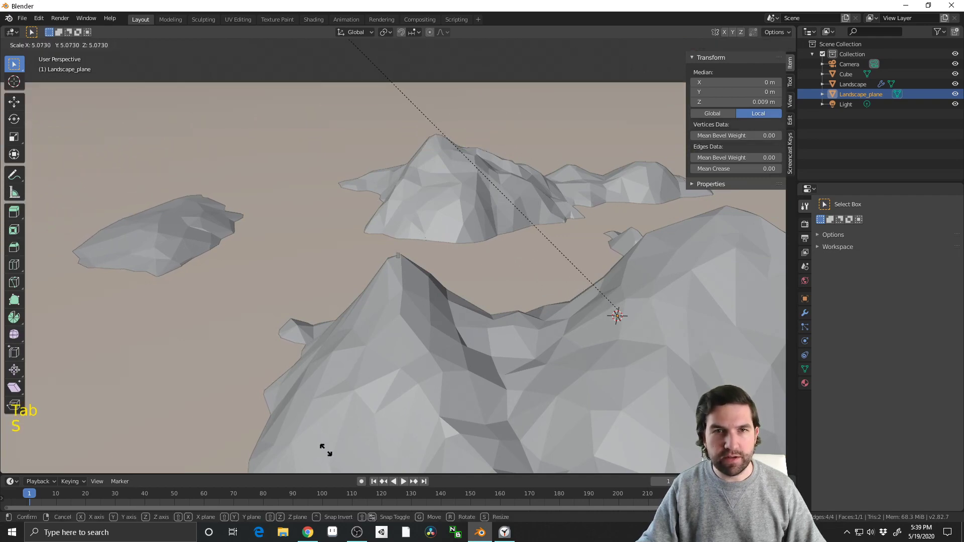
{"action": "left_click", "coordinate": [328, 460]}
{"action": "middle_click_drag", "start_coordinate": [454, 420], "coordinate": [399, 268]}
{"action": "left_click", "coordinate": [400, 268]}
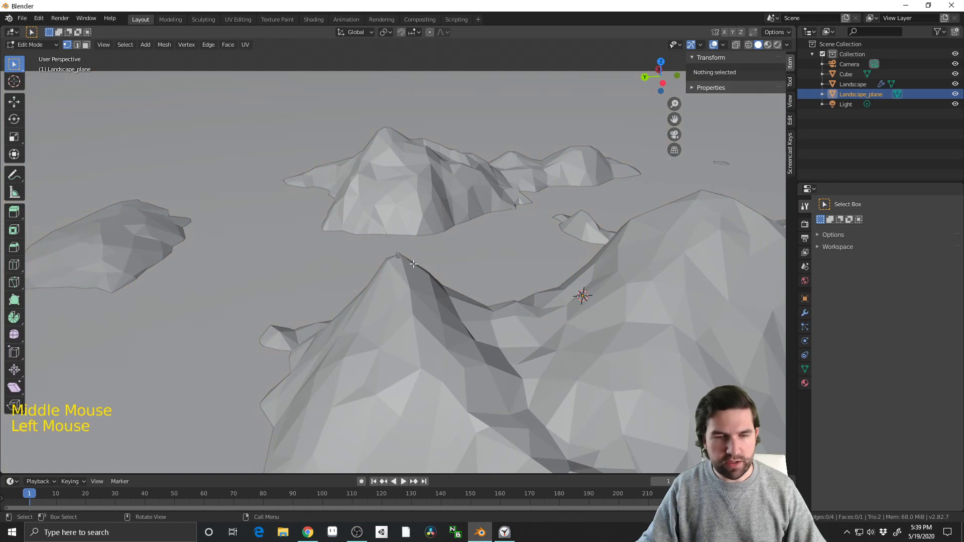
{"action": "key", "text": "Tab"}
Frame the cube on the peak and compare its size with the surrounding mountains and enlarged plane
{"action": "left_click", "coordinate": [397, 258]}
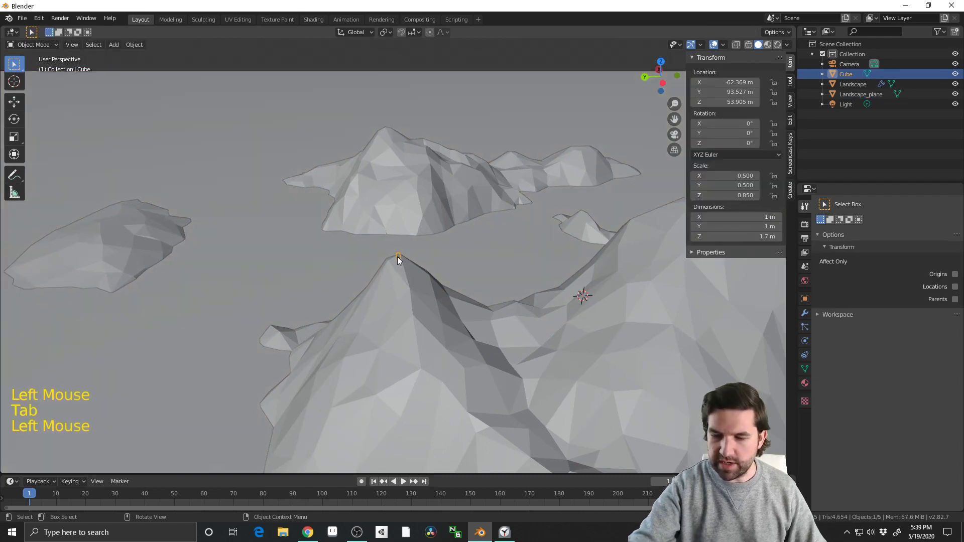
{"action": "key", "text": "KP_Decimal"}
{"action": "middle_click_drag", "start_coordinate": [489, 270], "coordinate": [324, 262]}
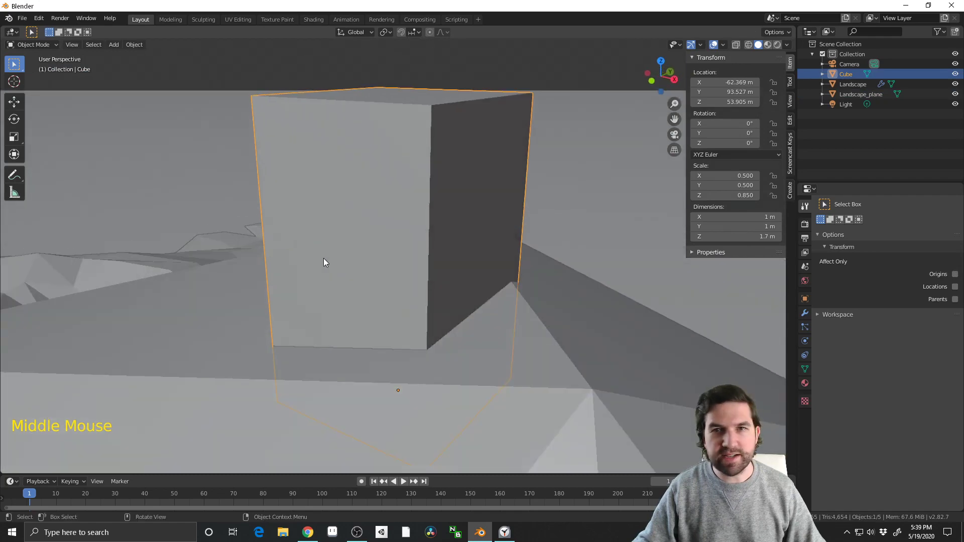
{"action": "scroll", "coordinate": [312, 265], "scroll_direction": "down", "scroll_amount": 9}
{"action": "scroll", "coordinate": [322, 275], "scroll_direction": "down", "scroll_amount": 14}
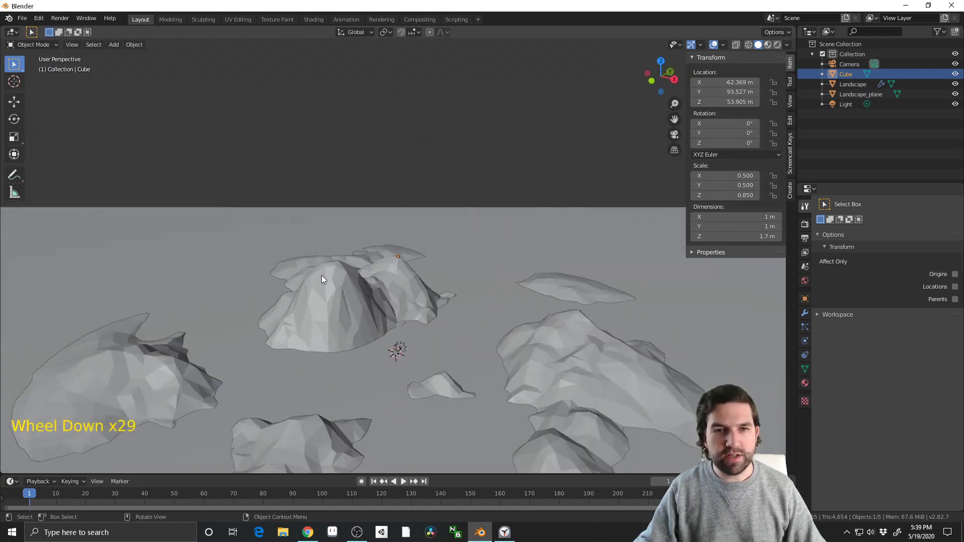
{"action": "middle_click_drag", "start_coordinate": [344, 273], "coordinate": [338, 306]}
{"action": "scroll", "coordinate": [369, 331], "scroll_direction": "up", "scroll_amount": 11}
{"action": "left_click", "coordinate": [562, 221]}
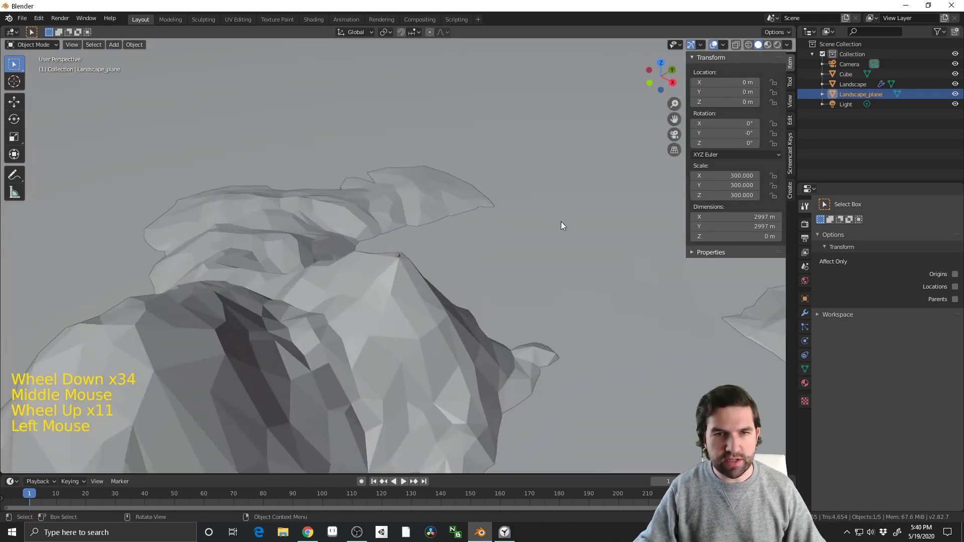
{"action": "middle_click_drag", "start_coordinate": [561, 222], "coordinate": [478, 215]}
{"action": "scroll", "coordinate": [488, 301], "scroll_direction": "up", "scroll_amount": 1}
{"action": "middle_click_drag", "start_coordinate": [489, 312], "coordinate": [435, 399]}
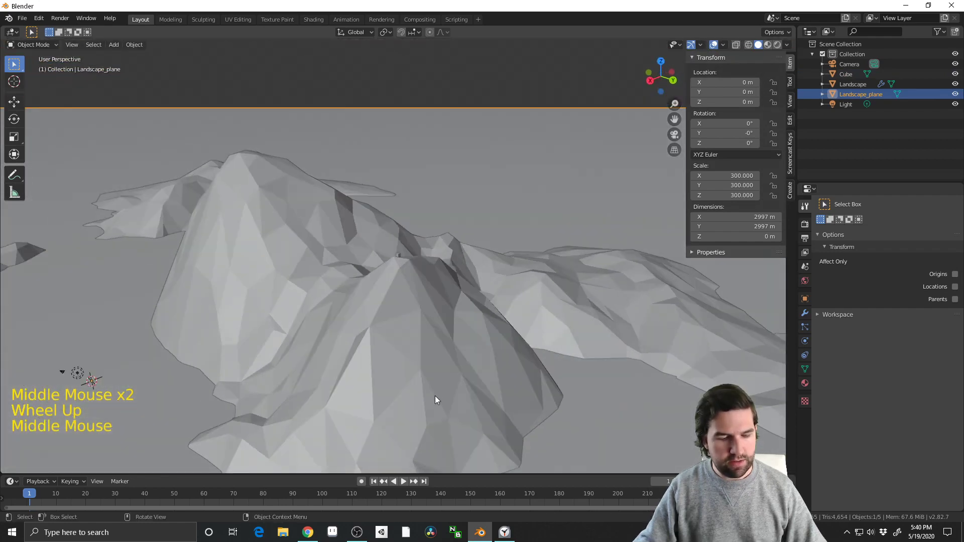
{"action": "key", "text": "super+Tab"}
{"action": "left_click", "coordinate": [406, 160]}
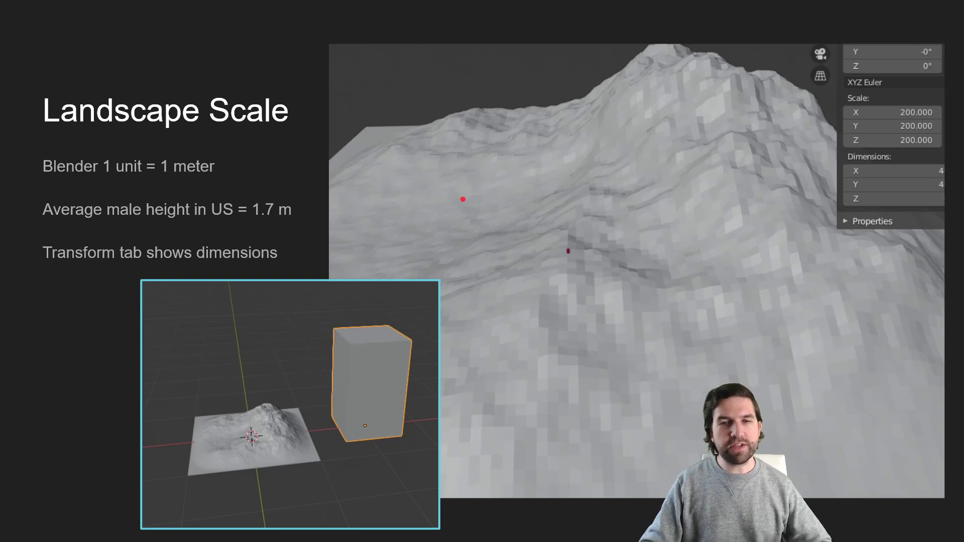
{"action": "key", "text": "Right"}
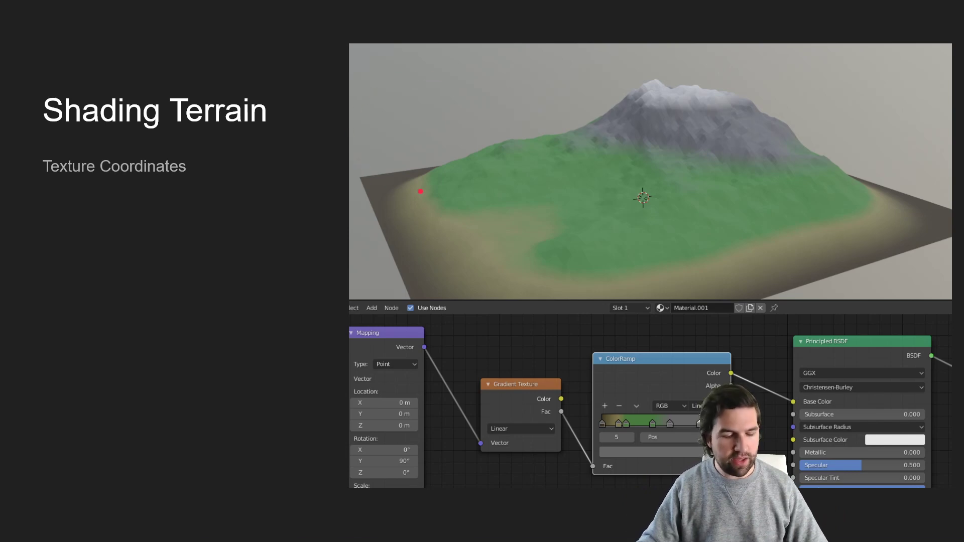
{"action": "key", "text": "super+Tab"}
{"action": "left_click", "coordinate": [441, 168]}
Rename the Landscape_plane object to ocean
{"action": "middle_click_drag", "start_coordinate": [436, 201], "coordinate": [503, 249]}
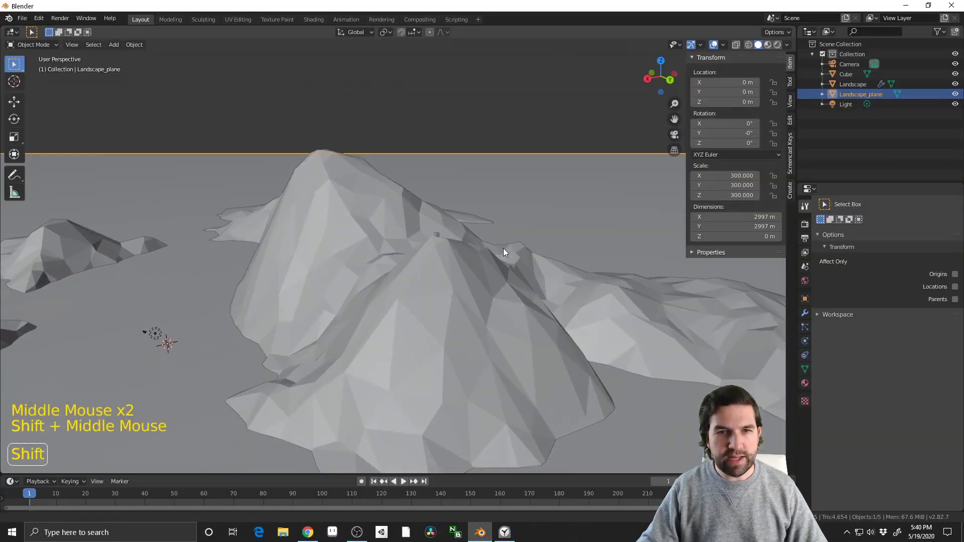
{"action": "left_click", "coordinate": [477, 285]}
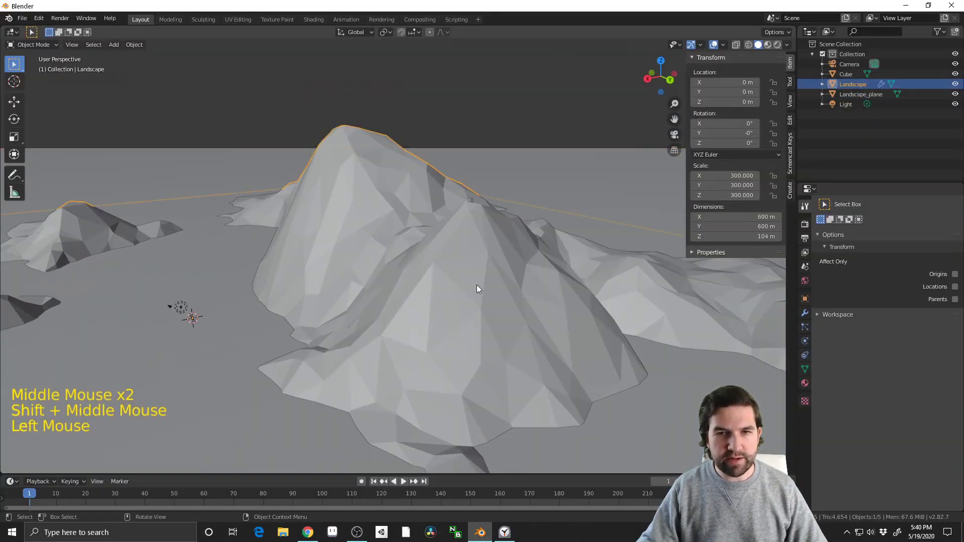
{"action": "left_click", "coordinate": [859, 94]}
{"action": "double_click", "coordinate": [858, 94]}
{"action": "key", "text": "BackSpace"}
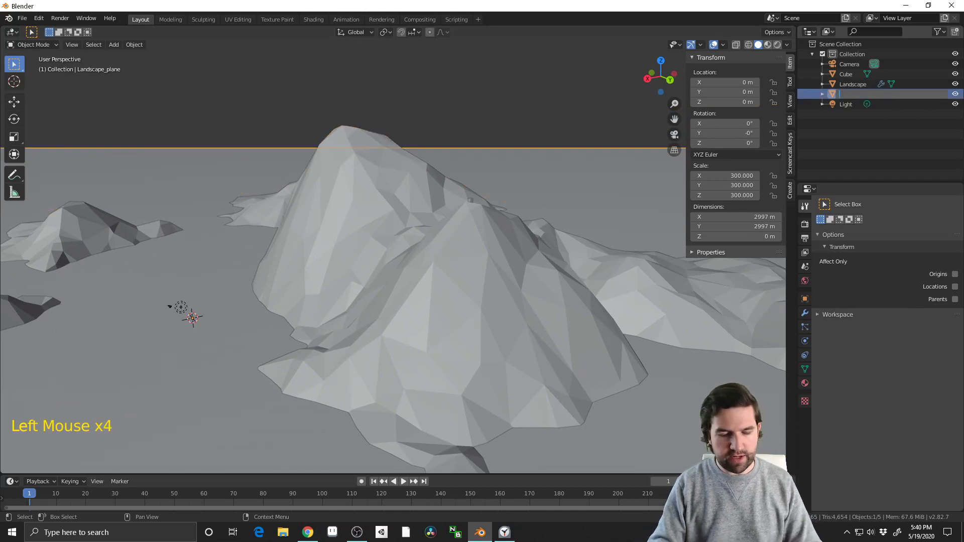
{"action": "type", "text": "ocea"}
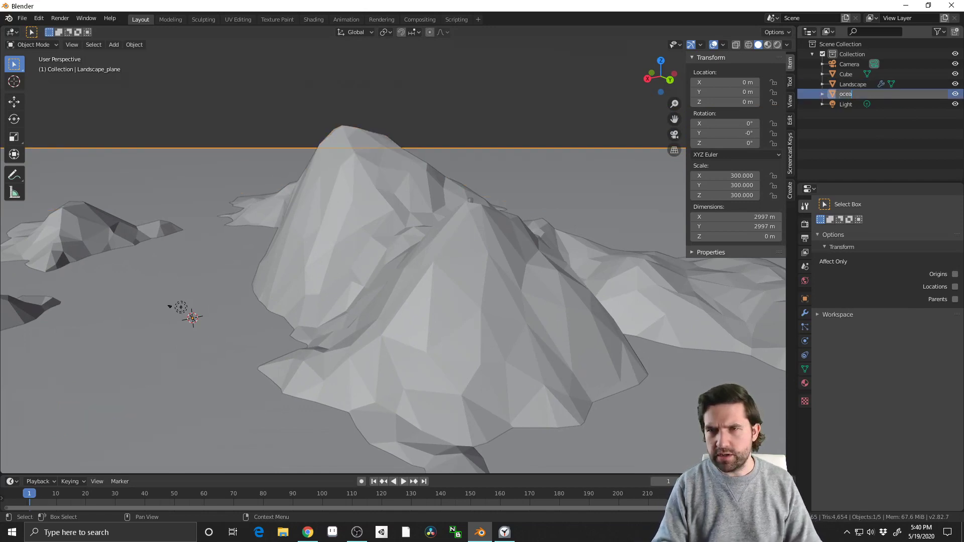
{"action": "type", "text": "n"}
{"action": "key", "text": "Return"}
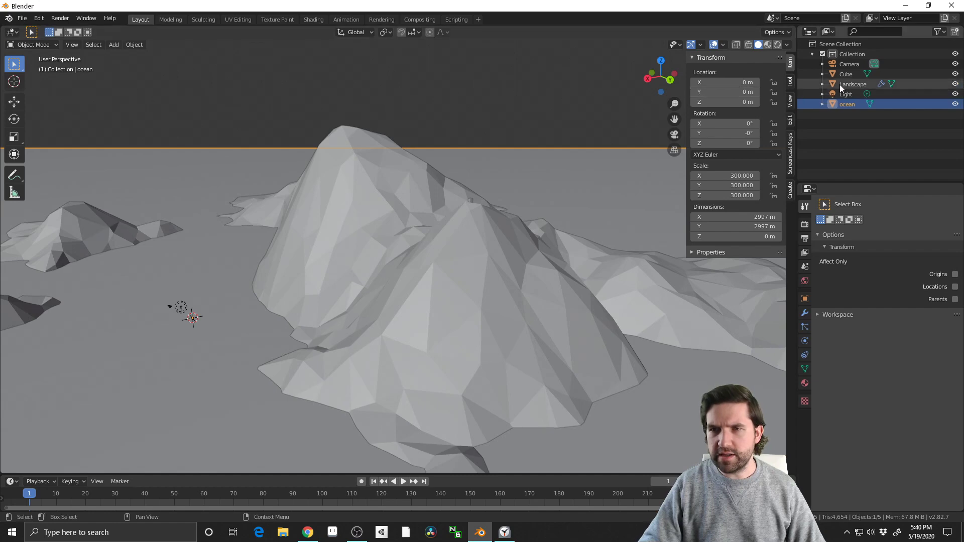
Select the Landscape object and switch to the Shading workspace with the whole terrain in view
{"action": "left_click", "coordinate": [839, 84]}
{"action": "middle_click_drag", "start_coordinate": [508, 156], "coordinate": [516, 169]}
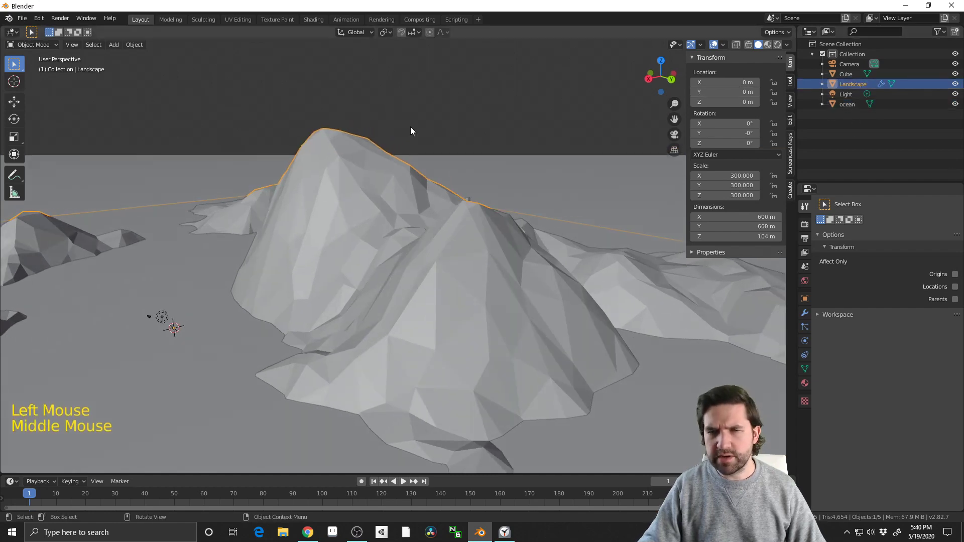
{"action": "left_click", "coordinate": [308, 19]}
{"action": "middle_click_drag", "start_coordinate": [670, 215], "coordinate": [574, 203]}
{"action": "scroll", "coordinate": [574, 203], "scroll_direction": "down", "scroll_amount": 17}
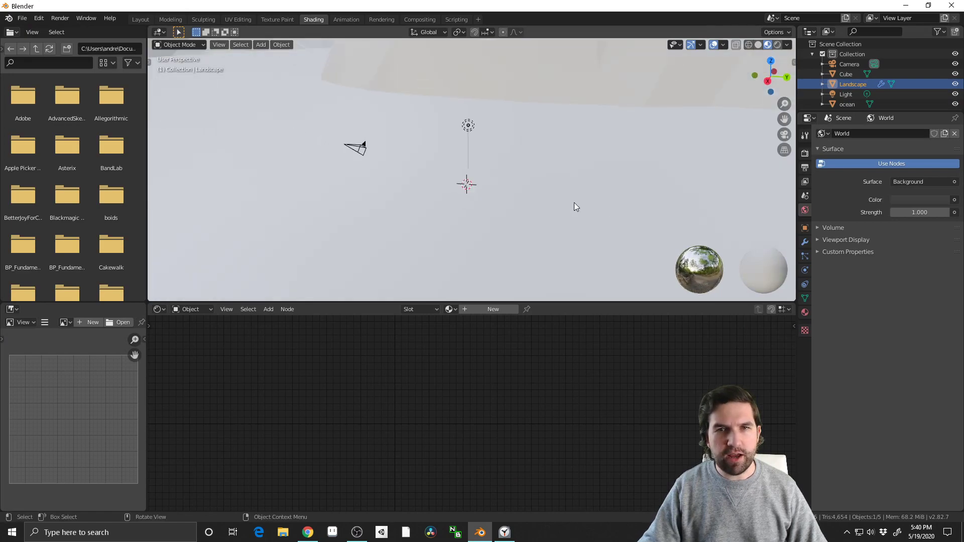
{"action": "scroll", "coordinate": [501, 200], "scroll_direction": "down", "scroll_amount": 9}
{"action": "scroll", "coordinate": [482, 204], "scroll_direction": "up", "scroll_amount": 10}
{"action": "mouse_move", "coordinate": [511, 204]}
{"action": "middle_mouse_down"}
{"action": "mouse_move", "coordinate": [483, 204]}
{"action": "mouse_move", "coordinate": [513, 192]}
{"action": "mouse_move", "coordinate": [472, 194]}
{"action": "middle_mouse_up"}
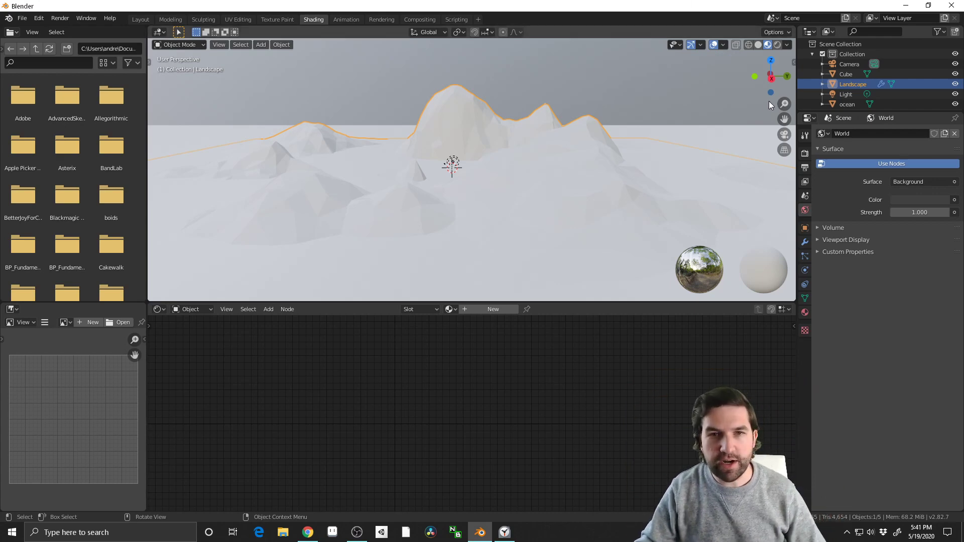
Create a new material on the Landscape object and name it landMAT
{"action": "left_click", "coordinate": [469, 308]}
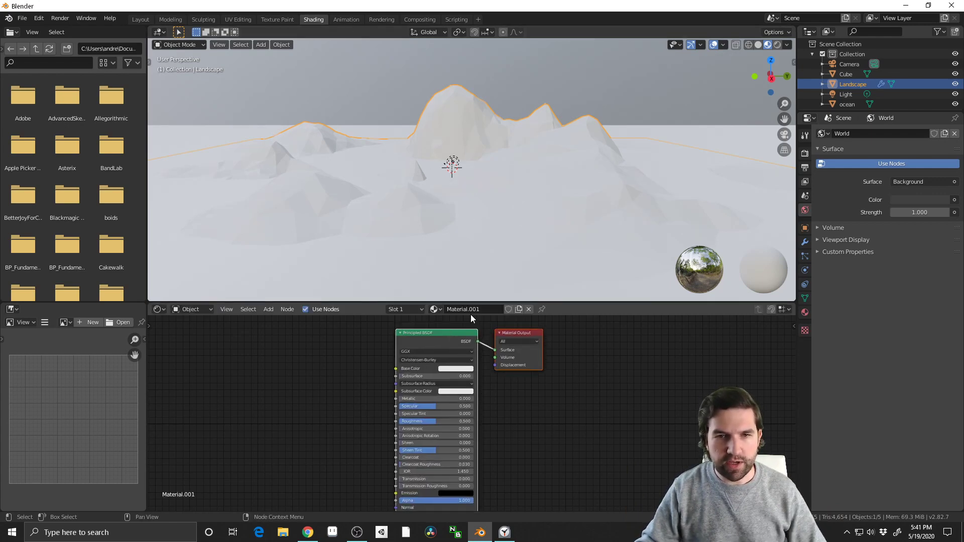
{"action": "key", "text": "ctrl+a"}
{"action": "key", "text": "BackSpace"}
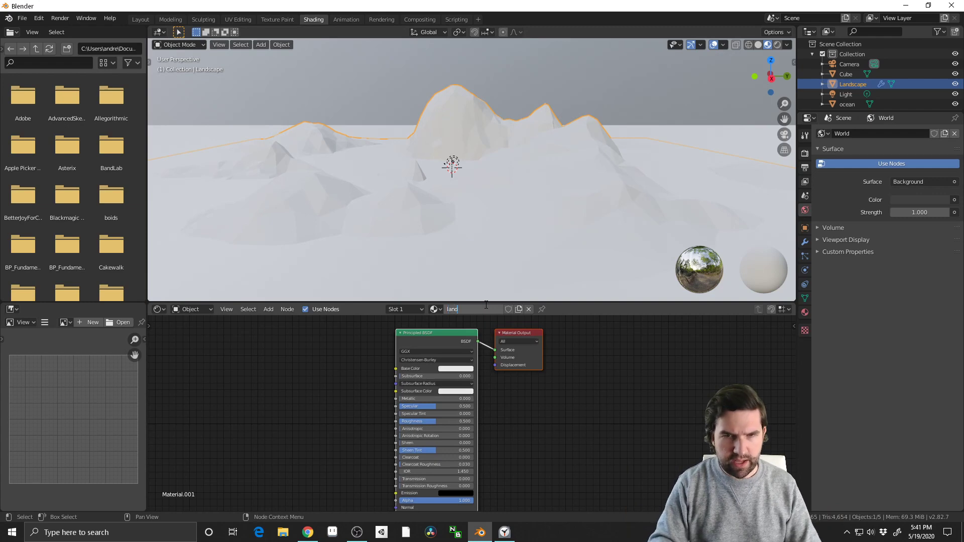
{"action": "key", "text": "Return"}
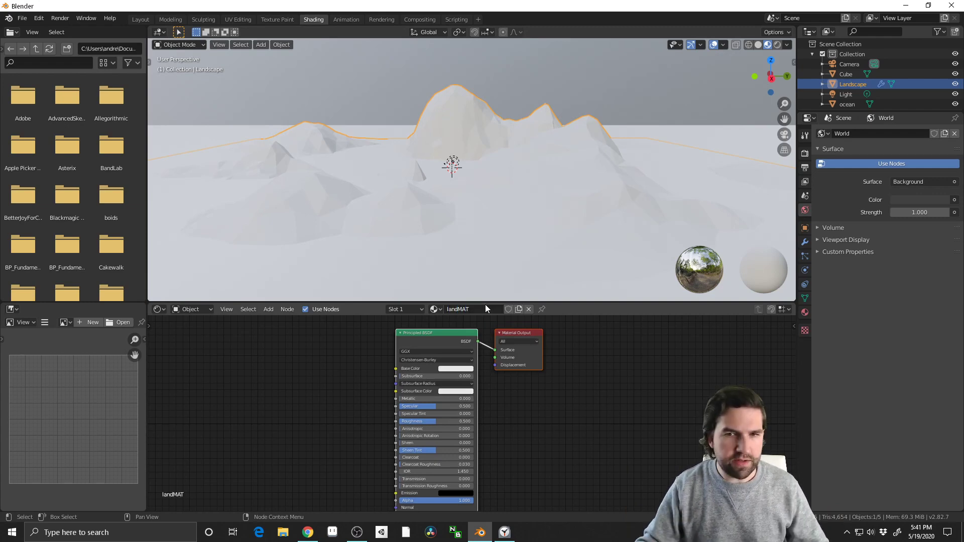
Add a Gradient Texture node to the landMAT material, placing it before the Principled BSDF node
{"action": "scroll", "coordinate": [309, 387], "scroll_direction": "up", "scroll_amount": 1}
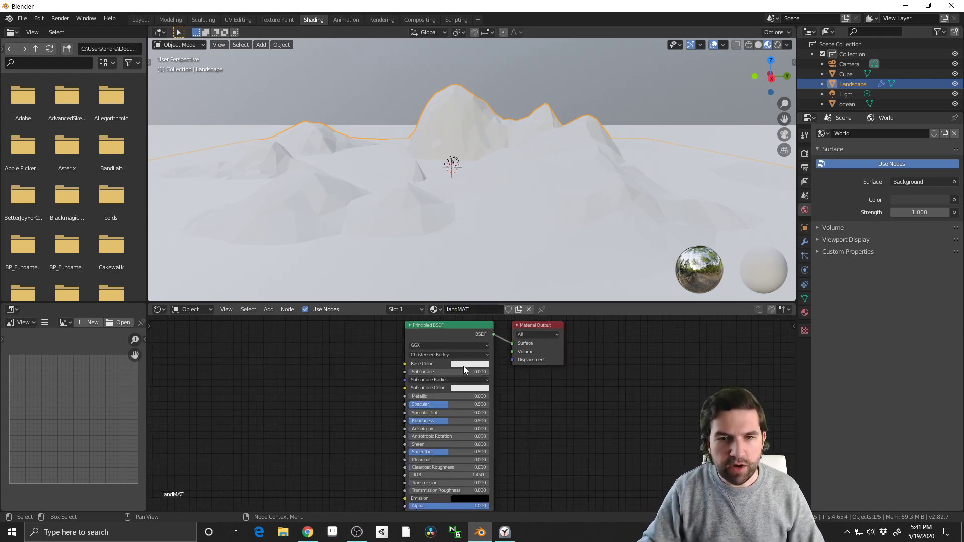
{"action": "middle_click_drag", "start_coordinate": [356, 365], "coordinate": [341, 396]}
{"action": "scroll", "coordinate": [365, 383], "scroll_direction": "up", "scroll_amount": 1}
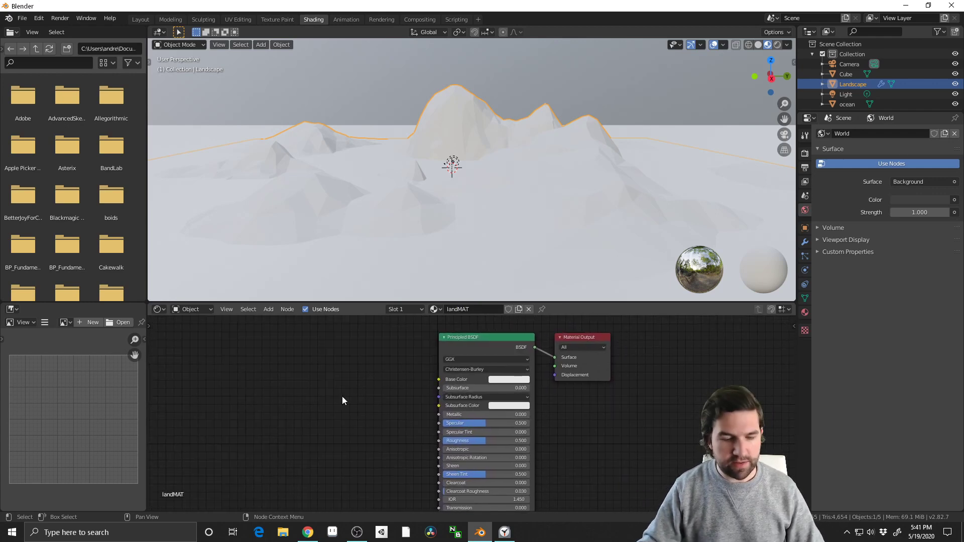
{"action": "key", "text": "shift+a"}
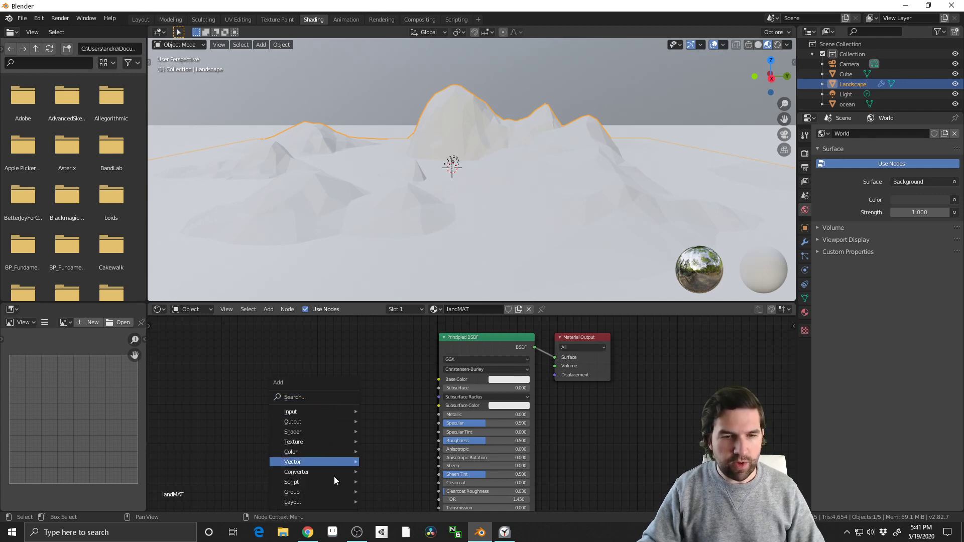
{"action": "mouse_move", "coordinate": [335, 483]}
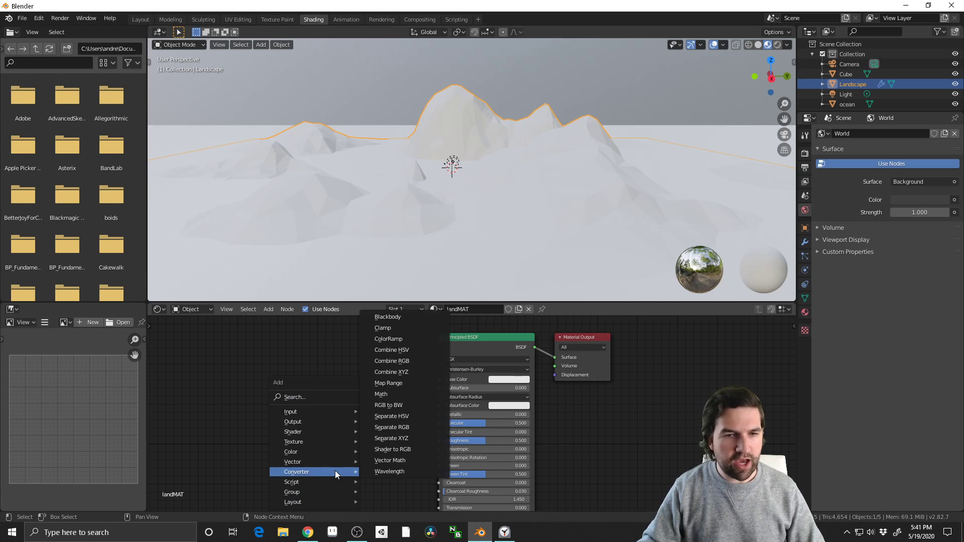
{"action": "mouse_move", "coordinate": [340, 443]}
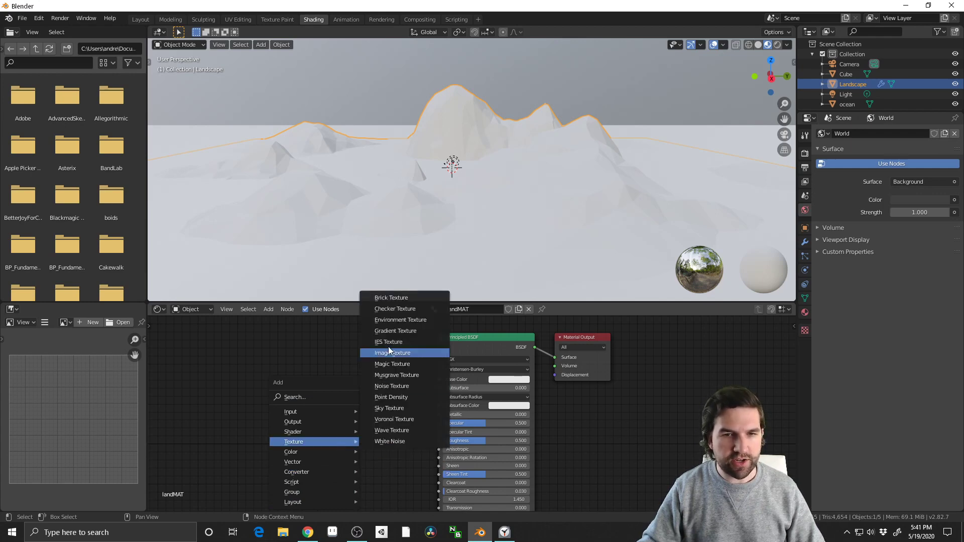
{"action": "left_click", "coordinate": [401, 331]}
{"action": "left_click", "coordinate": [272, 348]}
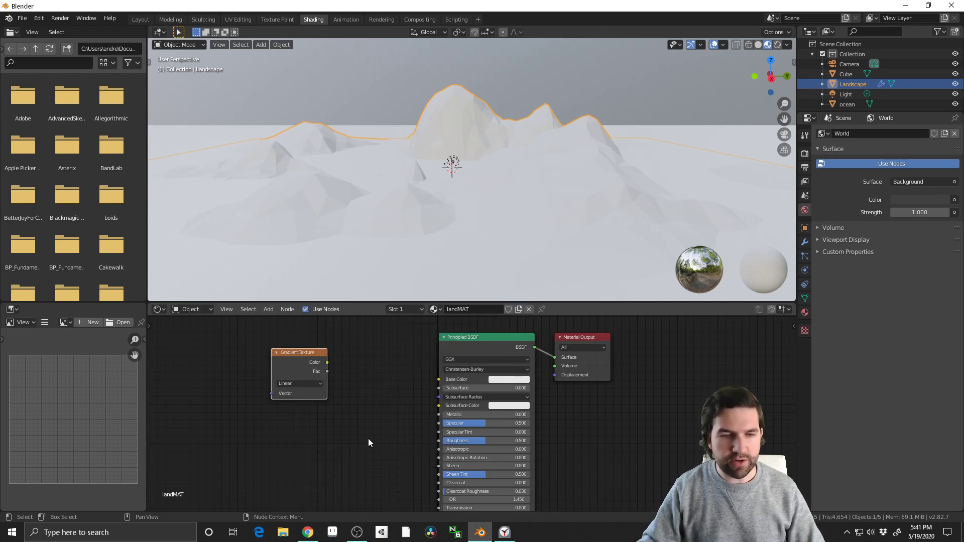
Add a Texture Coordinate node and place it before the Gradient Texture node
{"action": "key", "text": "shift+a"}
{"action": "mouse_move", "coordinate": [369, 438]}
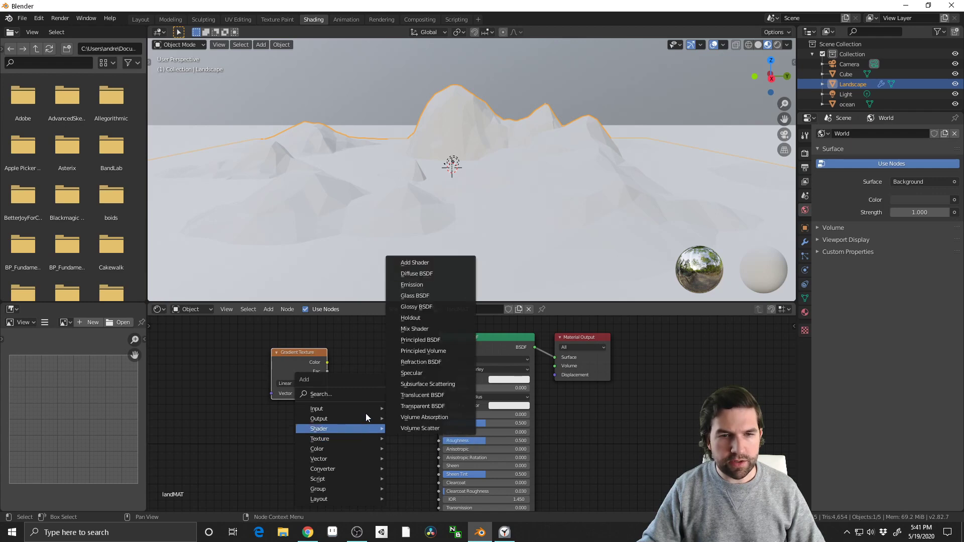
{"action": "mouse_move", "coordinate": [363, 406]}
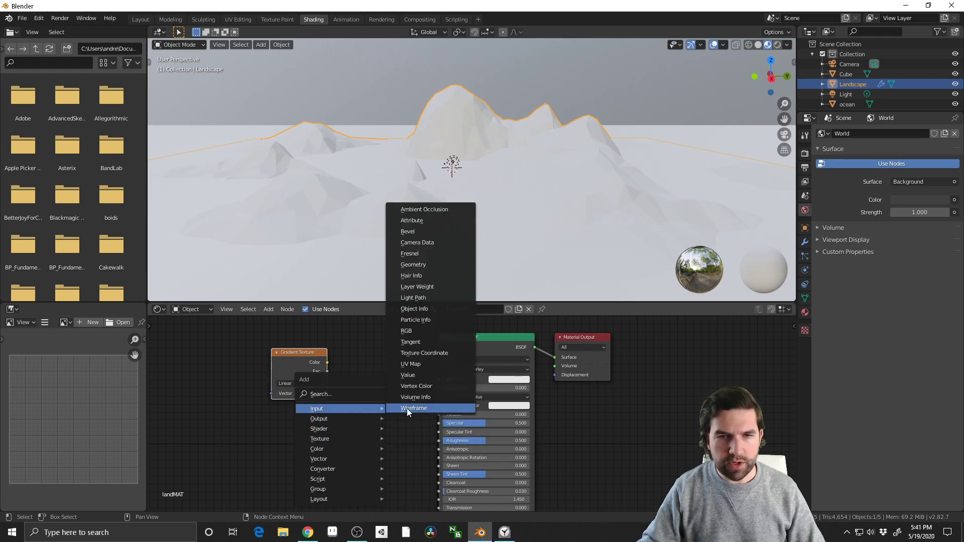
{"action": "left_click", "coordinate": [425, 354]}
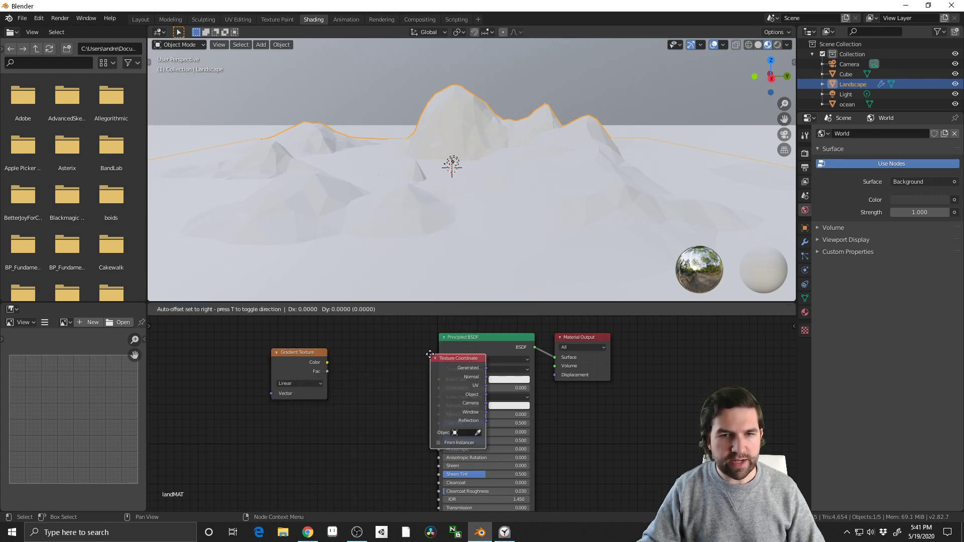
{"action": "left_click", "coordinate": [168, 359]}
{"action": "middle_click_drag", "start_coordinate": [314, 447], "coordinate": [379, 433]}
Add a Mapping node, placing it just below the Gradient Texture node
{"action": "key", "text": "shift+a"}
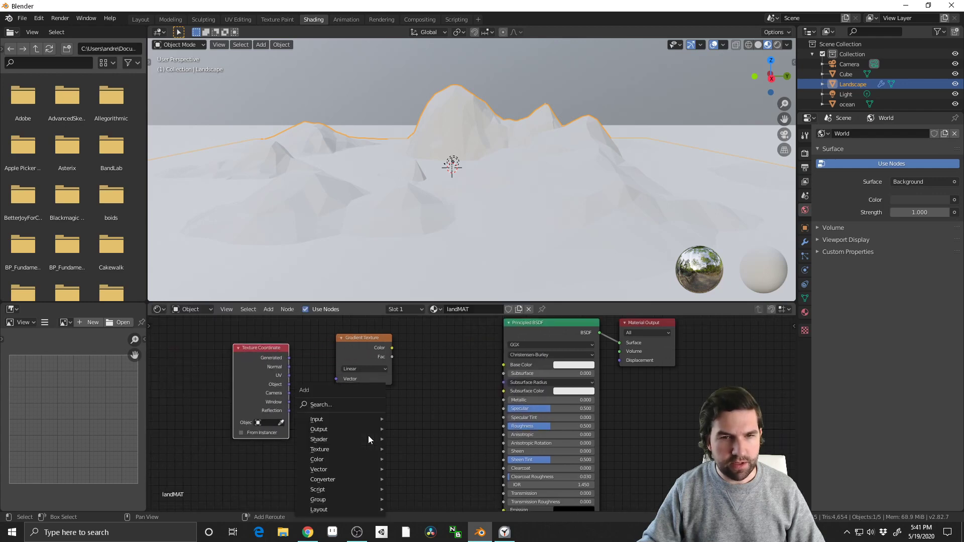
{"action": "mouse_move", "coordinate": [349, 420]}
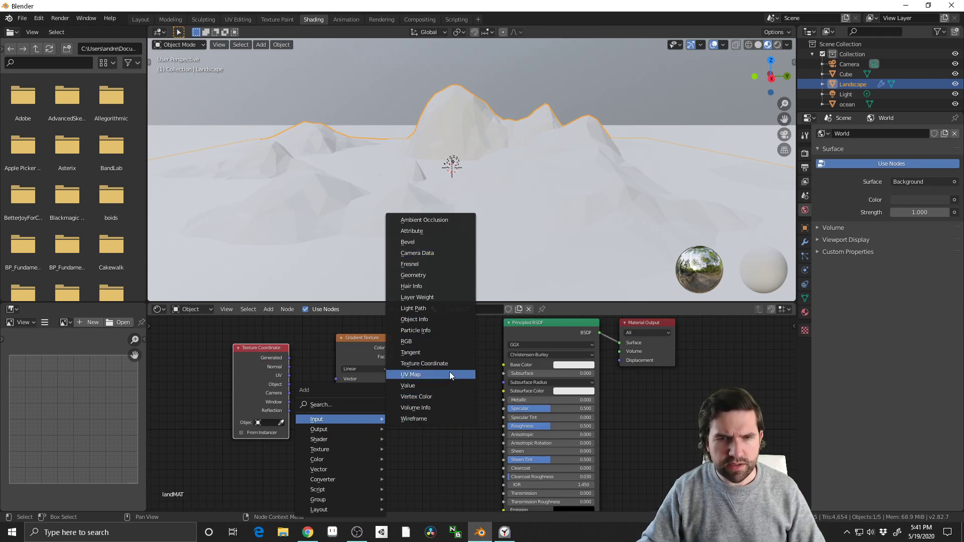
{"action": "key", "text": "shift+a"}
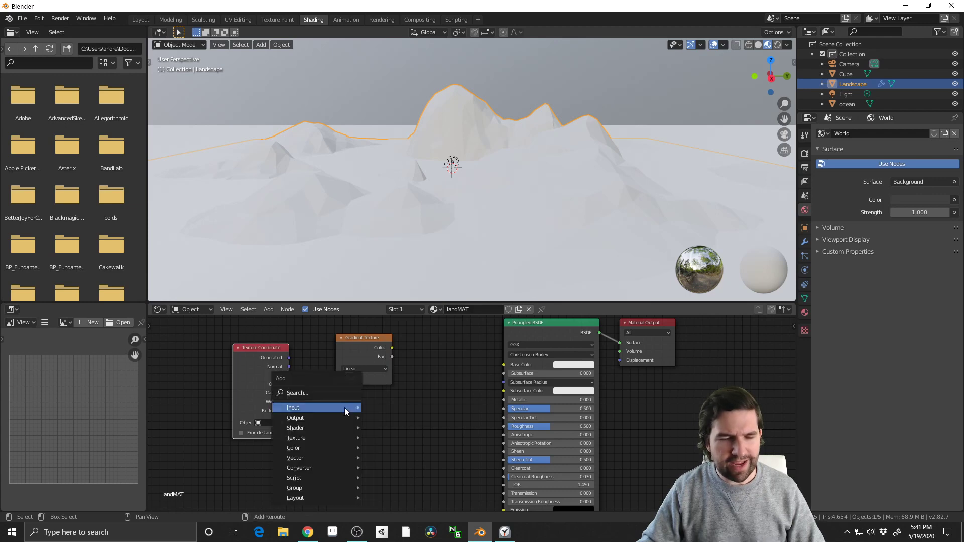
{"action": "left_click", "coordinate": [320, 394]}
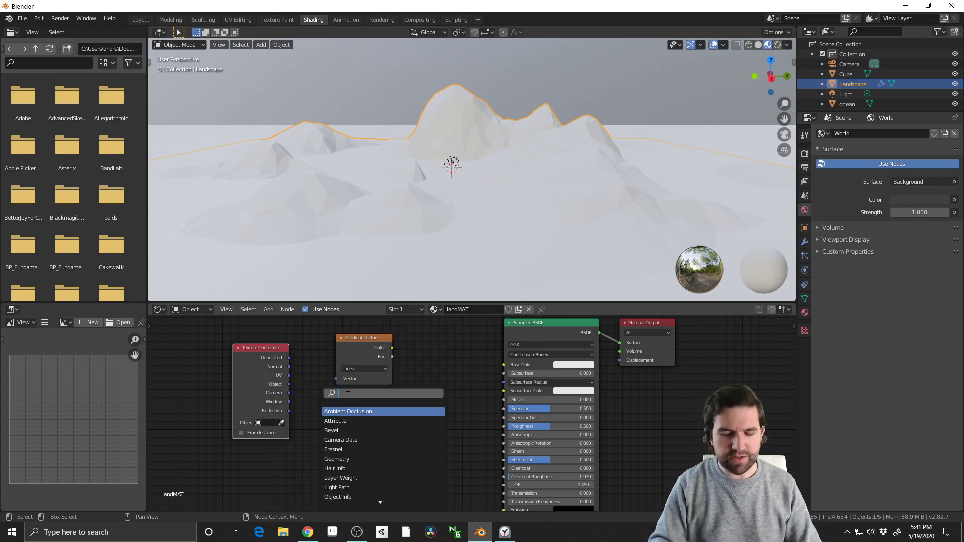
{"action": "type", "text": "mapping"}
{"action": "key", "text": "Return"}
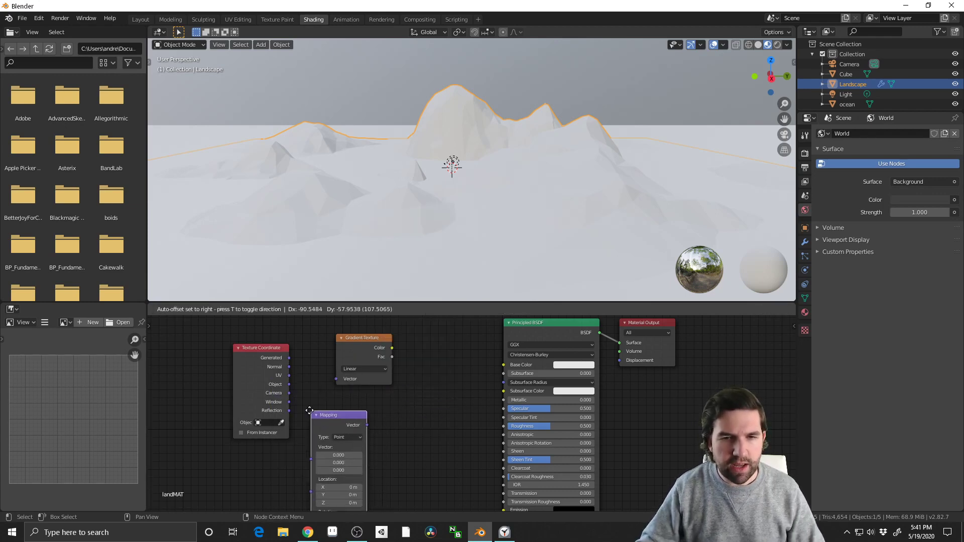
{"action": "left_click", "coordinate": [309, 410]}
Add a ColorRamp node and place it between the Mapping and Principled BSDF nodes
{"action": "key", "text": "shift+a"}
{"action": "left_click", "coordinate": [390, 404]}
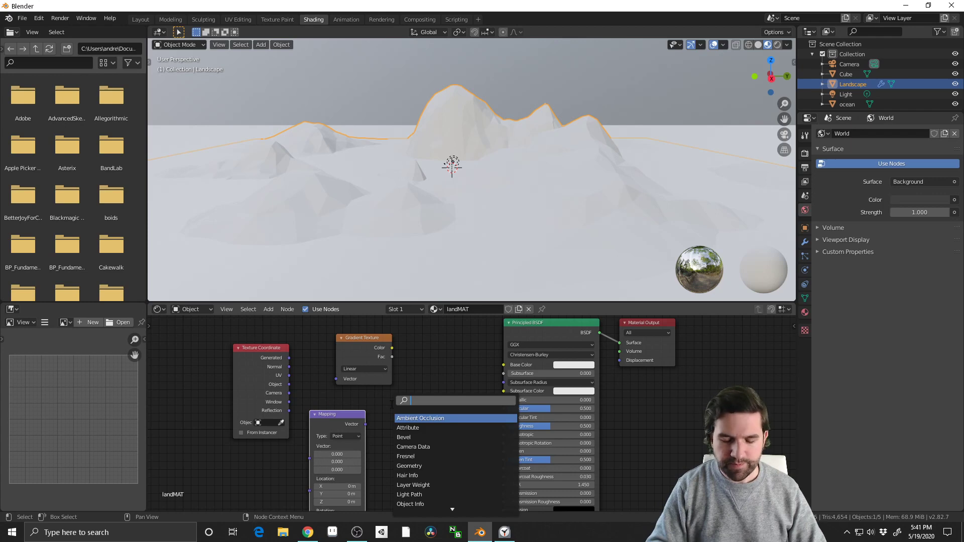
{"action": "type", "text": "colo"}
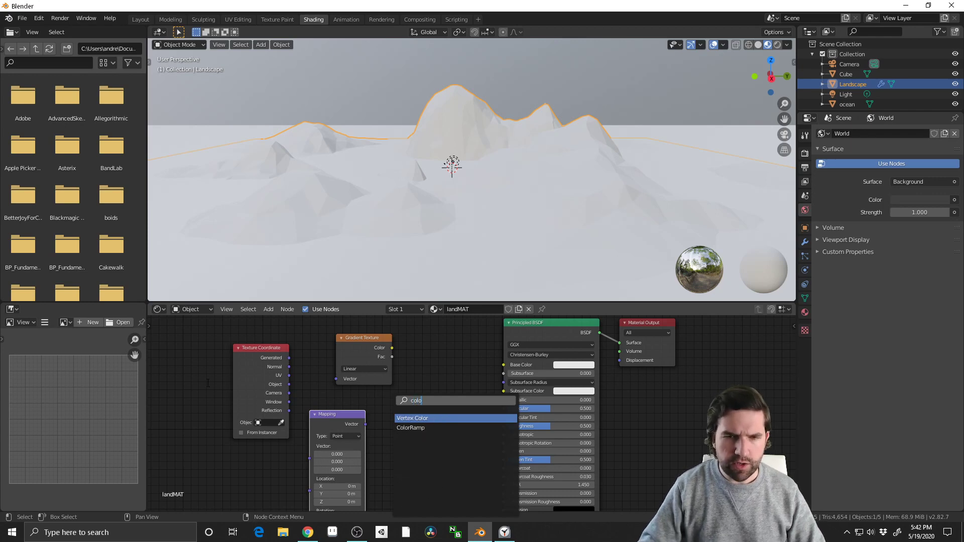
{"action": "left_click", "coordinate": [410, 428]}
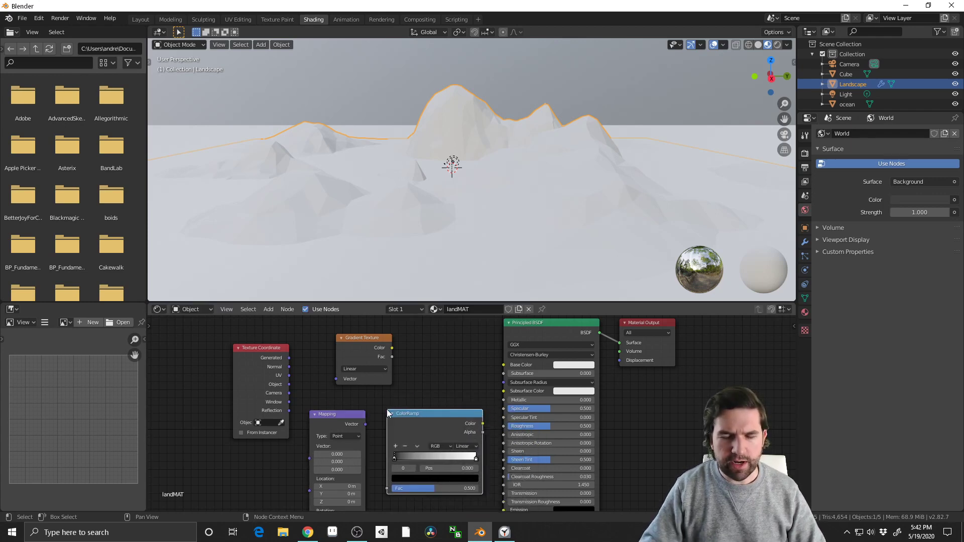
Turn on the Screencast Keys display for the 3D viewport
{"action": "key", "text": "n"}
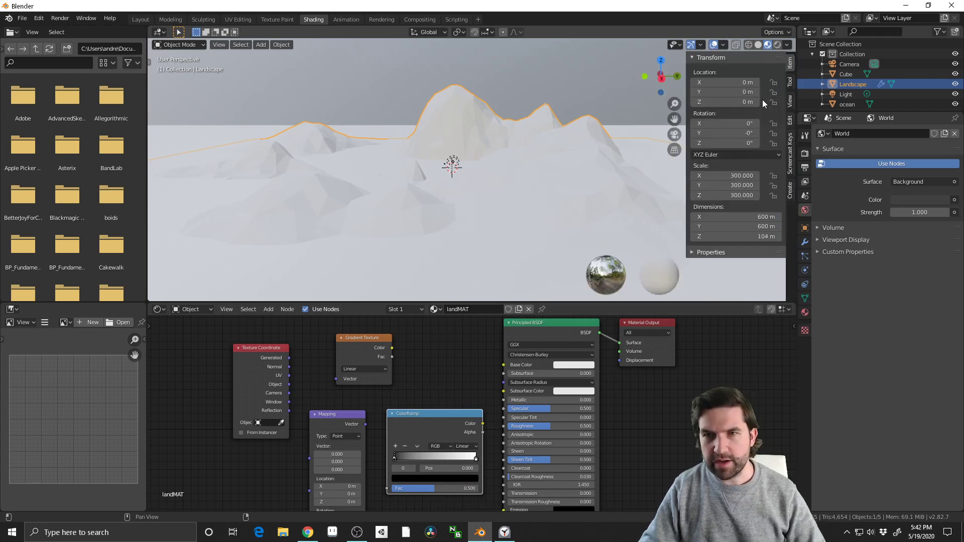
{"action": "left_click", "coordinate": [791, 164]}
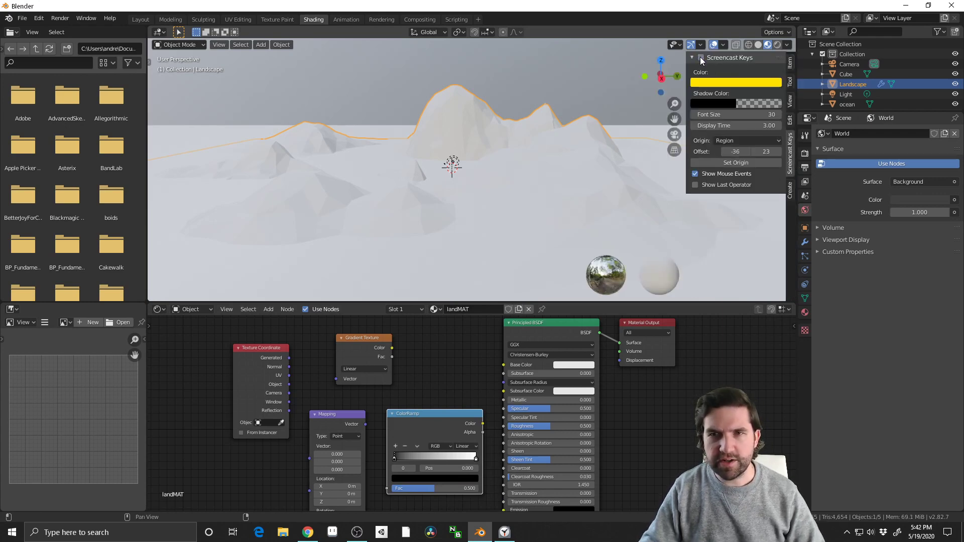
{"action": "left_click", "coordinate": [701, 58]}
{"action": "key", "text": "n"}
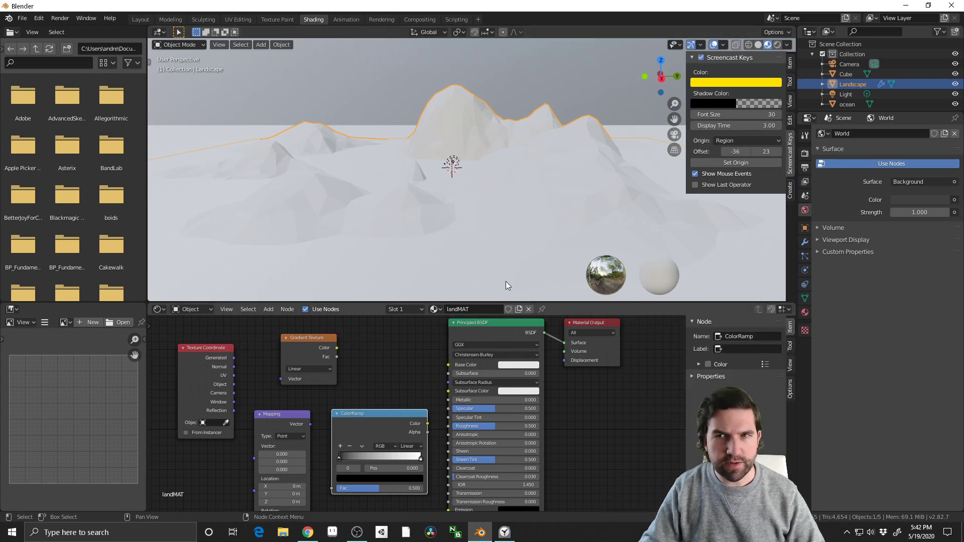
{"action": "mouse_move", "coordinate": [485, 358]}
{"action": "middle_mouse_down"}
{"action": "mouse_move", "coordinate": [474, 358]}
{"action": "mouse_move", "coordinate": [499, 359]}
{"action": "middle_mouse_up"}
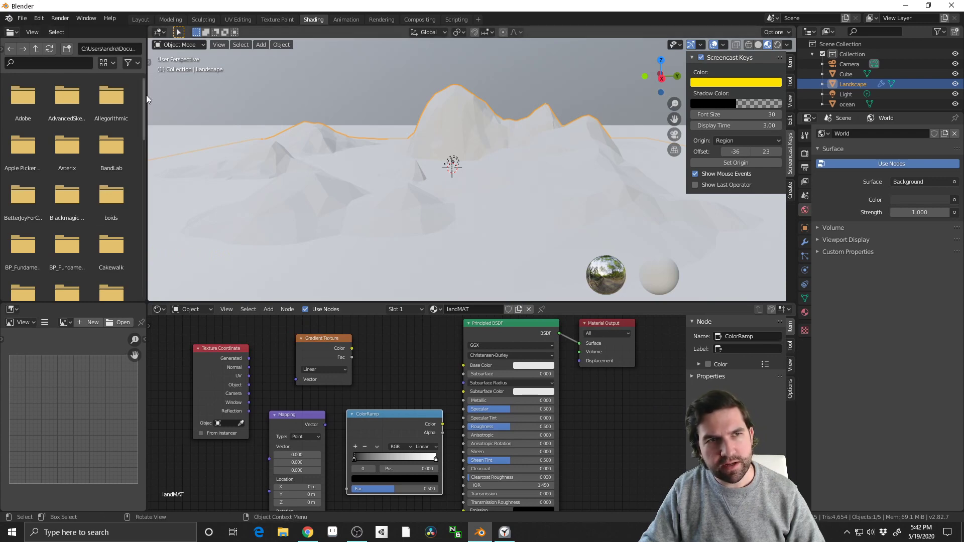
{"action": "key", "text": "n"}
Arrange the nodes in a row in the order Texture Coordinate, Mapping, Gradient Texture, ColorRamp, ahead of the Principled BSDF
{"action": "middle_click", "coordinate": [457, 425]}
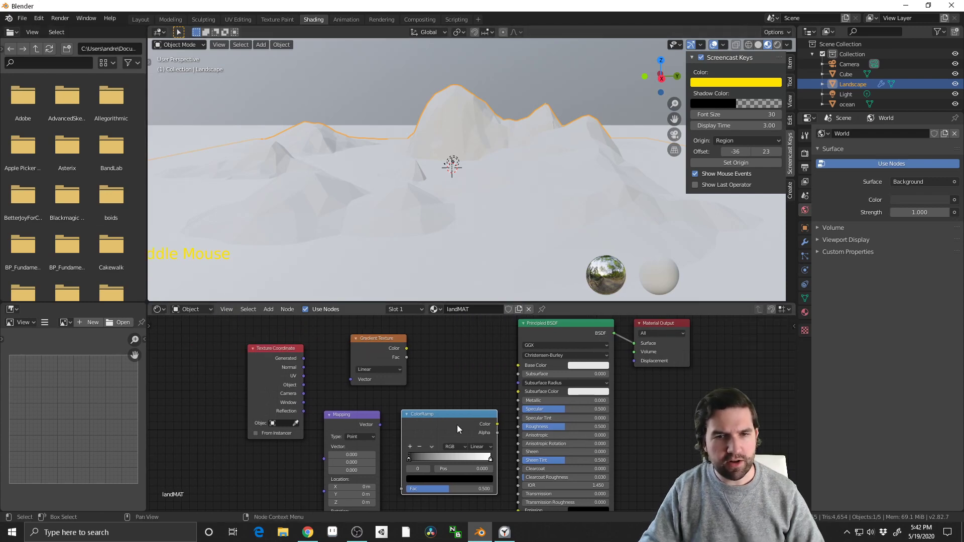
{"action": "scroll", "coordinate": [457, 425], "scroll_direction": "down", "scroll_amount": 2}
{"action": "middle_click_drag", "start_coordinate": [284, 432], "coordinate": [329, 404], "text": "shift"}
{"action": "left_click_drag", "start_coordinate": [340, 338], "coordinate": [229, 373]}
{"action": "middle_click_drag", "start_coordinate": [361, 392], "coordinate": [371, 433], "text": "shift"}
{"action": "left_click_drag", "start_coordinate": [421, 435], "coordinate": [315, 372]}
{"action": "left_click_drag", "start_coordinate": [443, 372], "coordinate": [380, 400]}
{"action": "left_click_drag", "start_coordinate": [482, 435], "coordinate": [445, 359]}
{"action": "middle_click_drag", "start_coordinate": [469, 453], "coordinate": [479, 438], "text": "shift"}
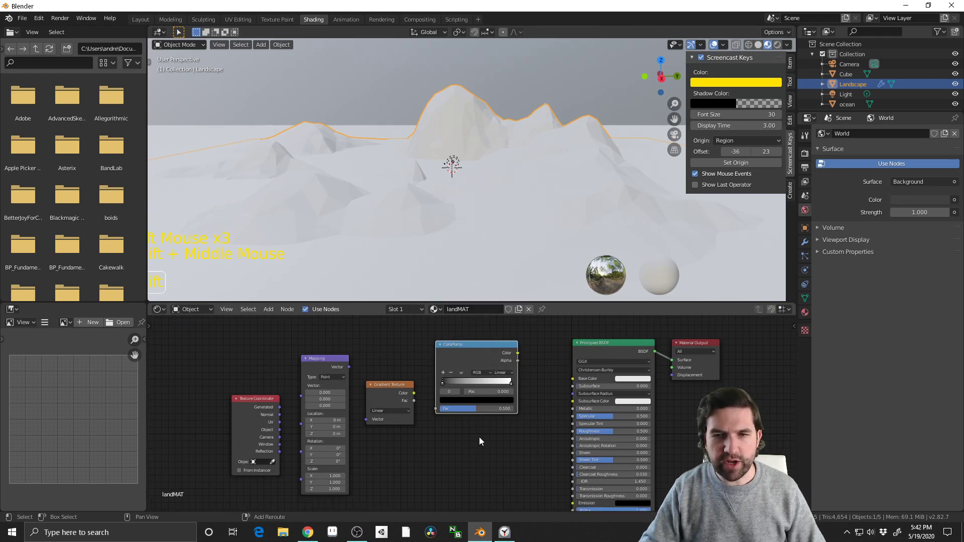
Link the ColorRamp's Color output to the Principled BSDF's Base Color and select the ramp's white stop
{"action": "scroll", "coordinate": [541, 376], "scroll_direction": "up", "scroll_amount": 5}
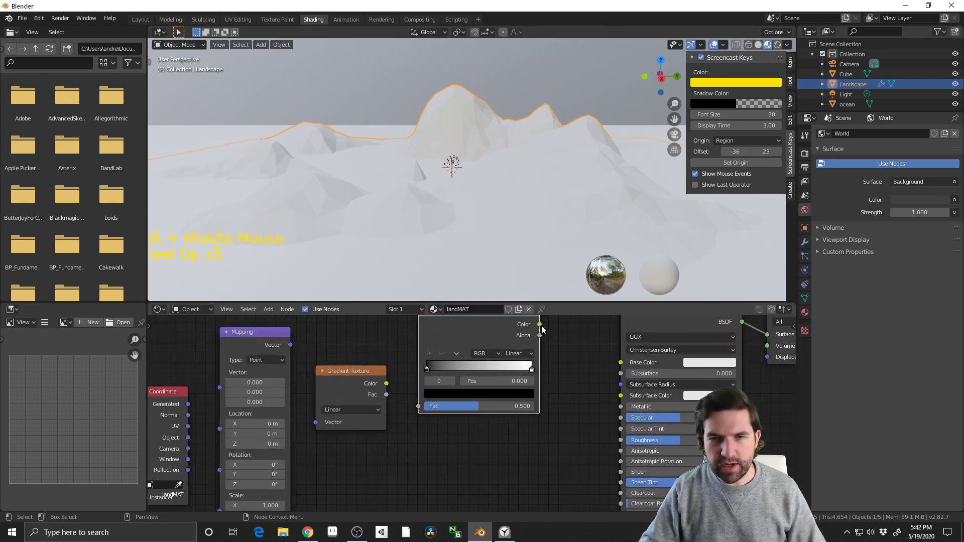
{"action": "middle_click_drag", "start_coordinate": [544, 331], "coordinate": [491, 352], "text": "shift"}
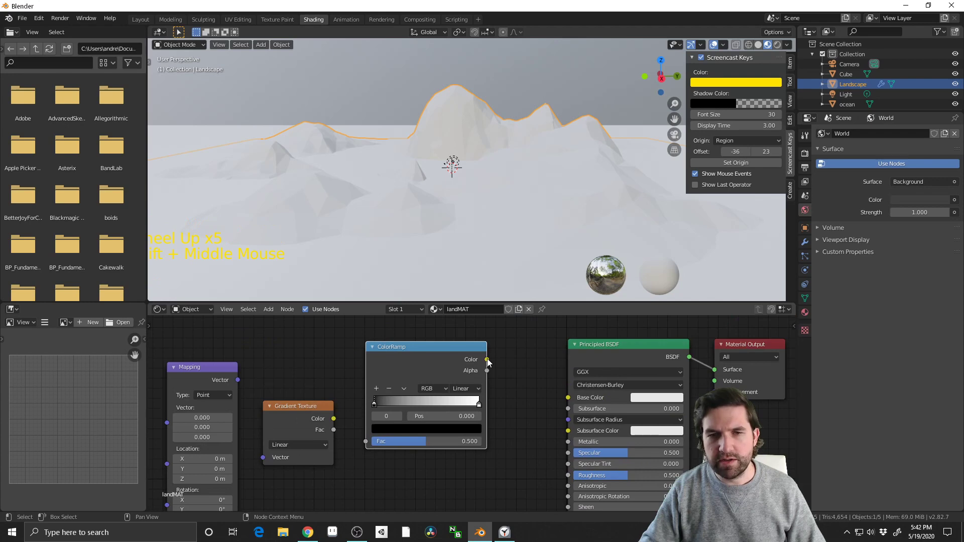
{"action": "left_click_drag", "start_coordinate": [486, 359], "coordinate": [568, 398]}
{"action": "middle_click_drag", "start_coordinate": [538, 91], "coordinate": [435, 293]}
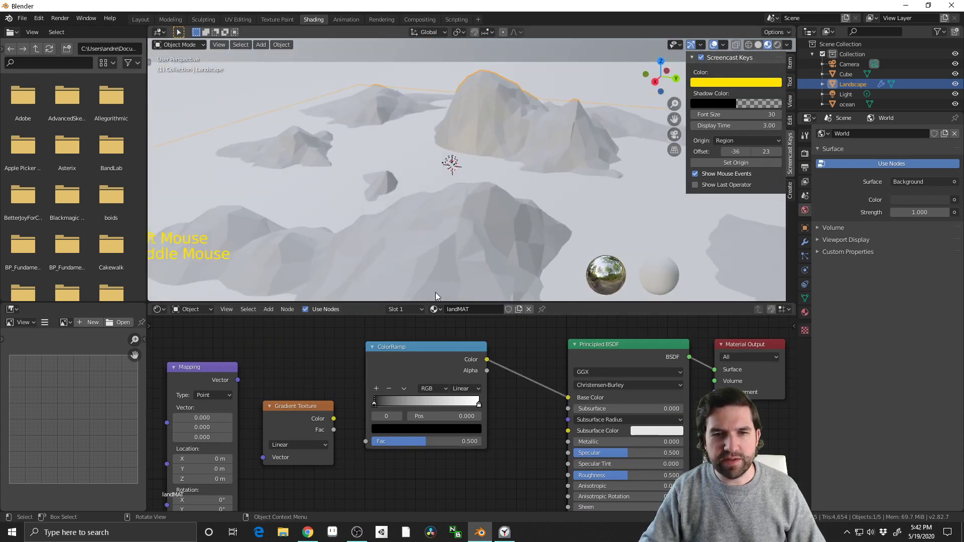
{"action": "left_click", "coordinate": [478, 405]}
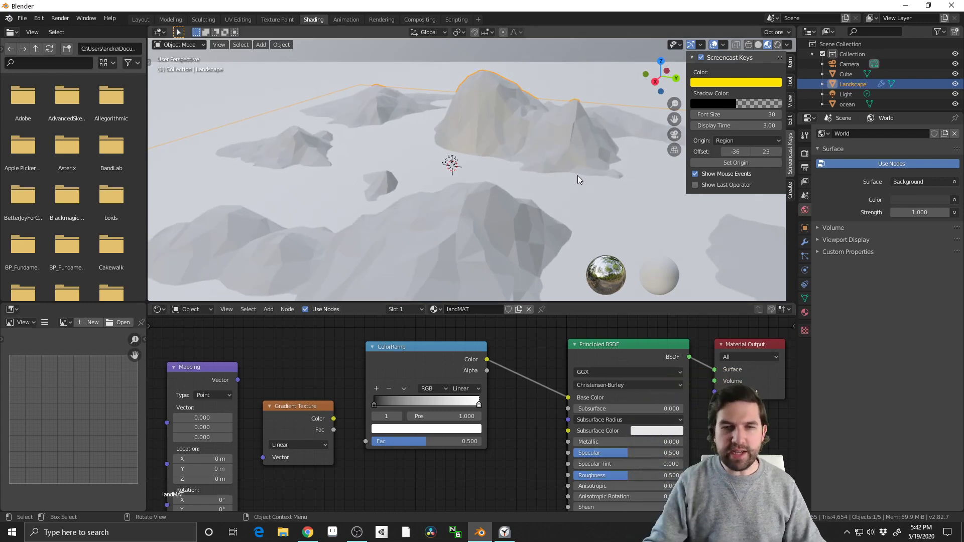
Align the Texture Coordinate node beside the Mapping node and link its Generated output to the Mapping node's Vector input
{"action": "middle_click_drag", "start_coordinate": [186, 415], "coordinate": [390, 391], "text": "shift"}
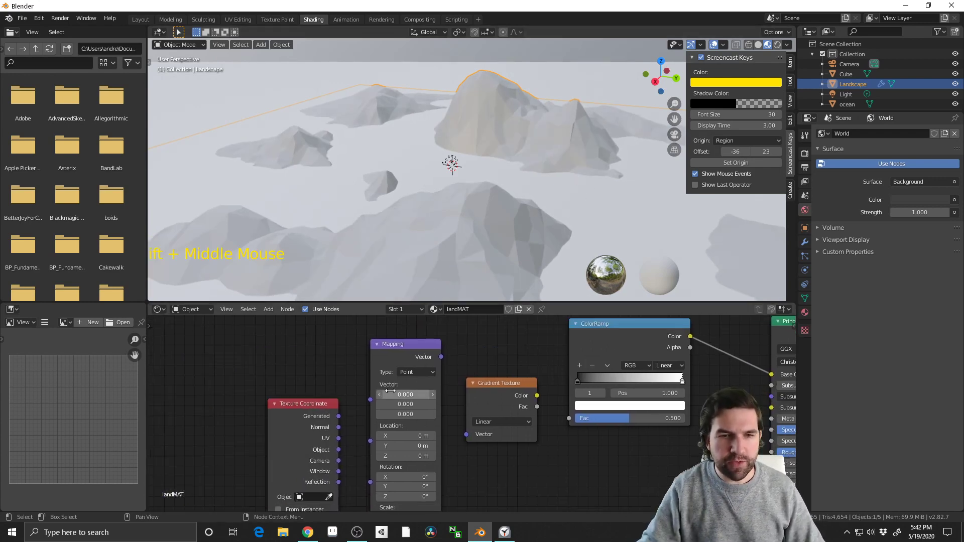
{"action": "left_click_drag", "start_coordinate": [317, 409], "coordinate": [307, 355]}
{"action": "middle_click_drag", "start_coordinate": [344, 383], "coordinate": [293, 374], "text": "shift"}
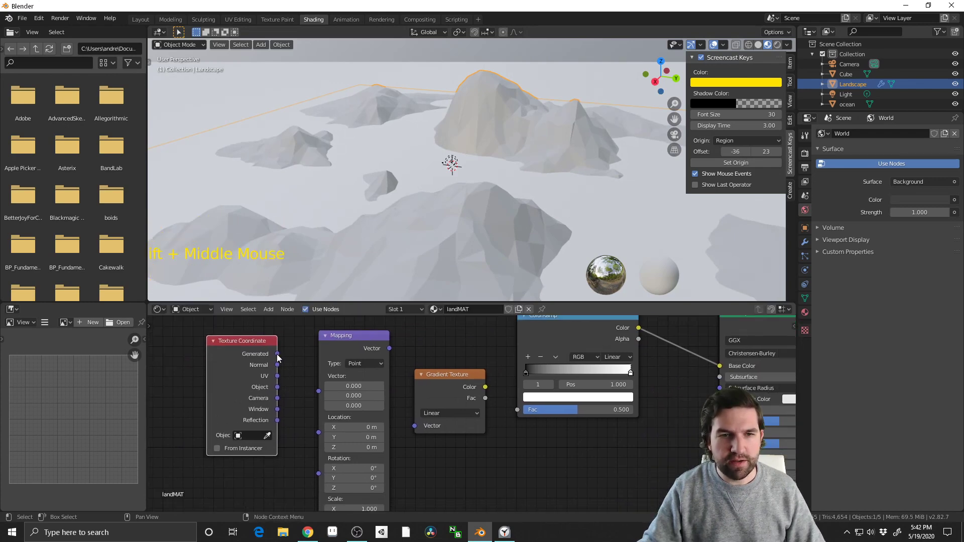
{"action": "left_click_drag", "start_coordinate": [278, 354], "coordinate": [320, 393]}
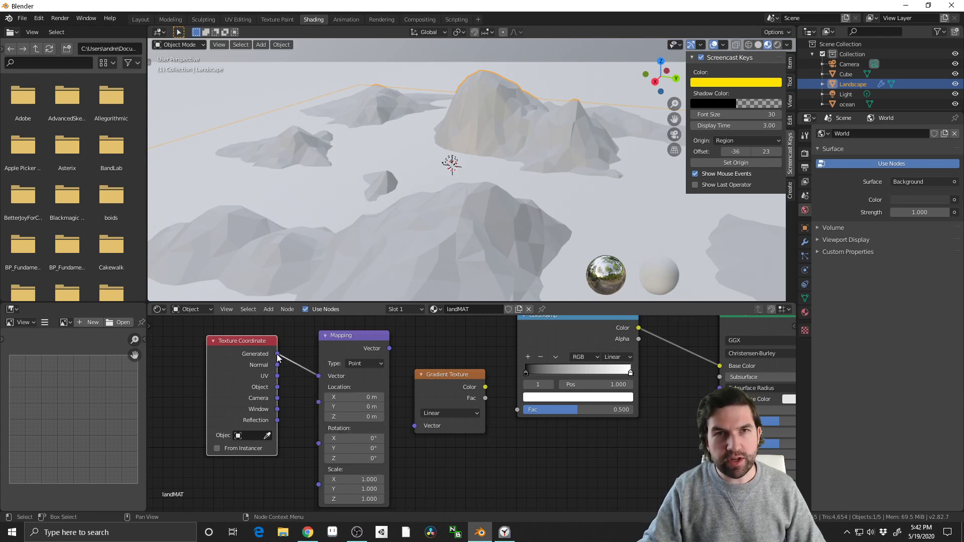
Space out the Texture Coordinate and Mapping nodes and link the Mapping node's Vector output to the Gradient Texture's Vector input
{"action": "middle_click_drag", "start_coordinate": [239, 341], "coordinate": [186, 350], "text": "shift"}
{"action": "scroll", "coordinate": [343, 402], "scroll_direction": "down", "scroll_amount": 1}
{"action": "middle_click_drag", "start_coordinate": [342, 402], "coordinate": [355, 395]}
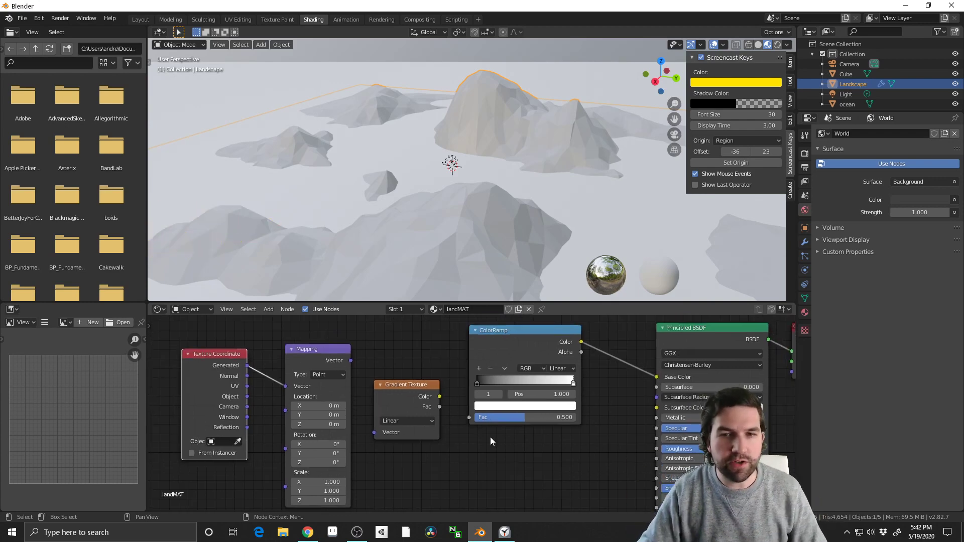
{"action": "middle_click_drag", "start_coordinate": [491, 442], "coordinate": [436, 424]}
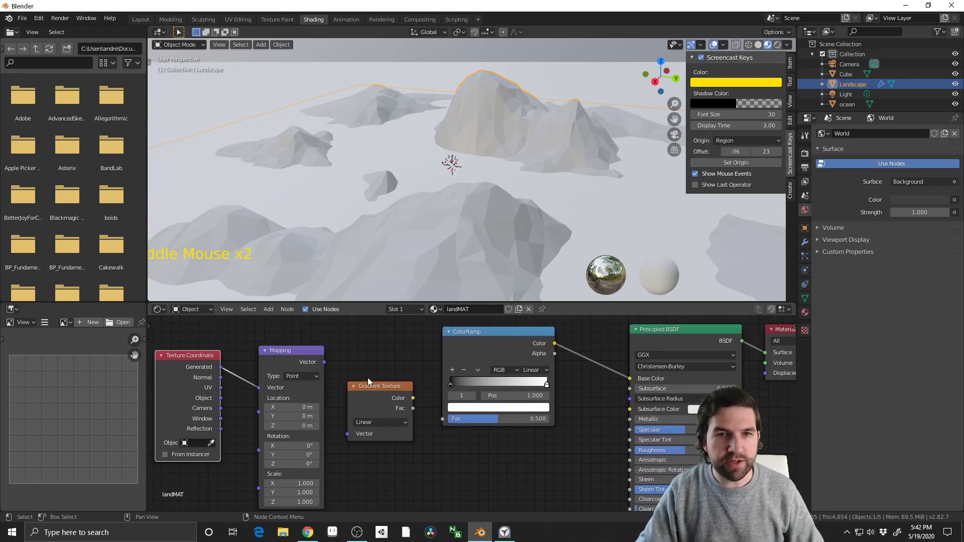
{"action": "middle_click_drag", "start_coordinate": [268, 389], "coordinate": [337, 381]}
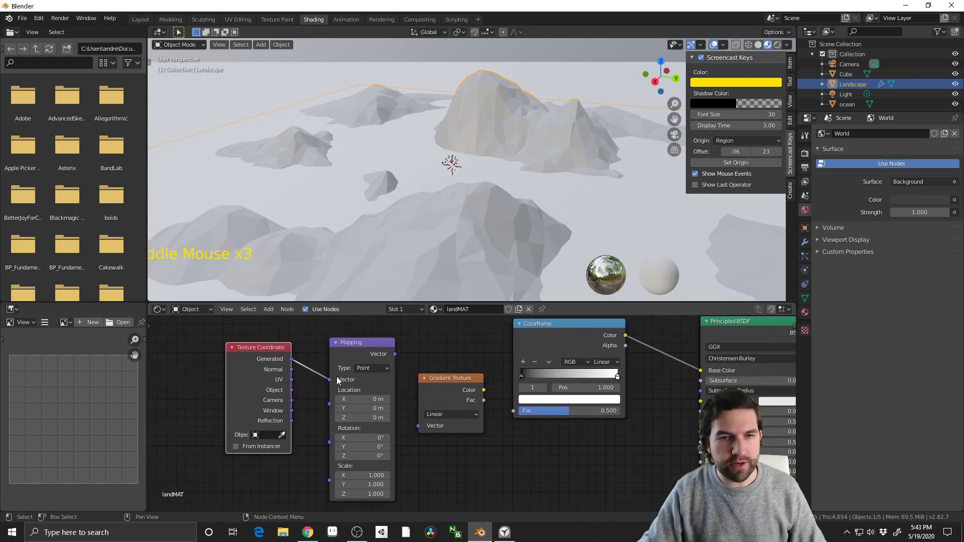
{"action": "left_click_drag", "start_coordinate": [257, 351], "coordinate": [231, 355]}
{"action": "left_click_drag", "start_coordinate": [360, 341], "coordinate": [325, 340]}
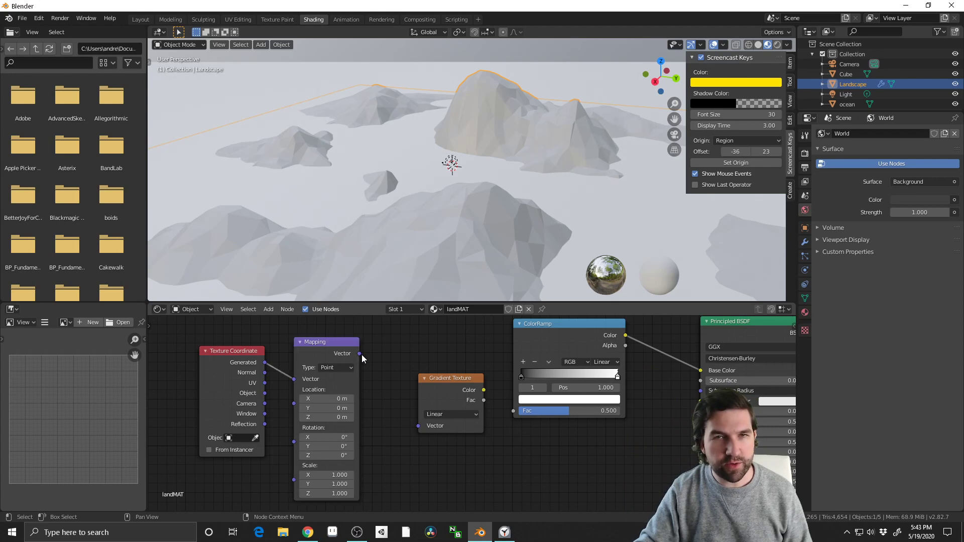
{"action": "left_click_drag", "start_coordinate": [360, 354], "coordinate": [418, 425]}
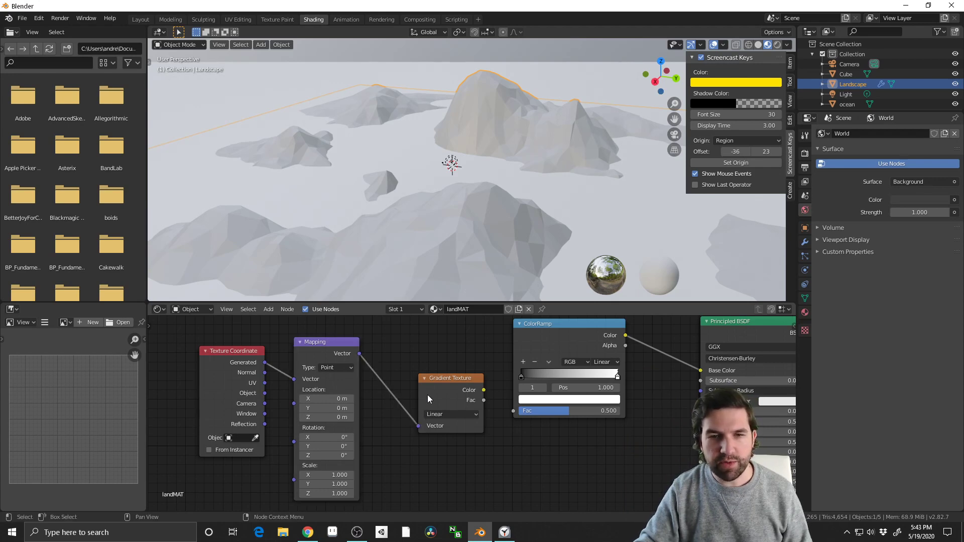
Reposition the Gradient Texture node between Mapping and ColorRamp, and link its Fac output to the ColorRamp's Fac input
{"action": "left_click_drag", "start_coordinate": [470, 389], "coordinate": [444, 400]}
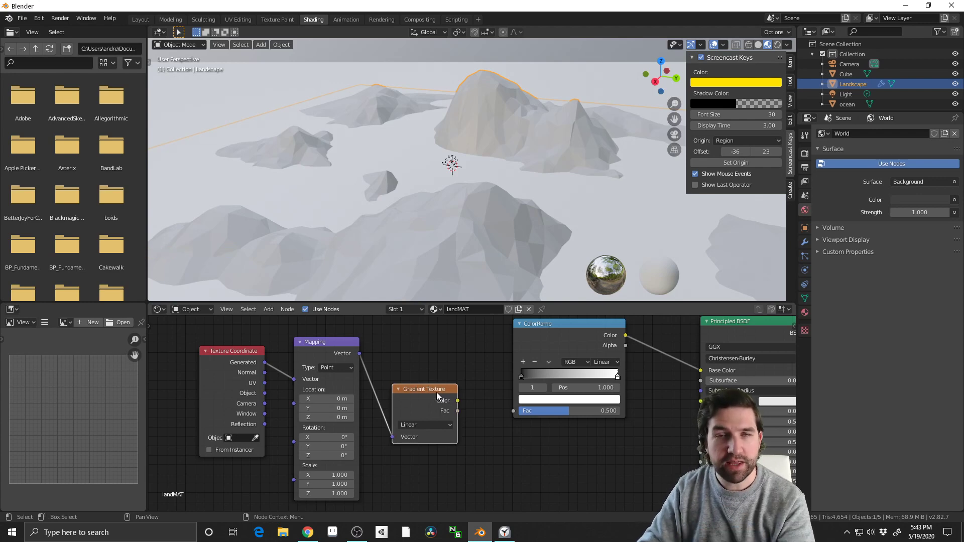
{"action": "left_click_drag", "start_coordinate": [436, 393], "coordinate": [483, 426]}
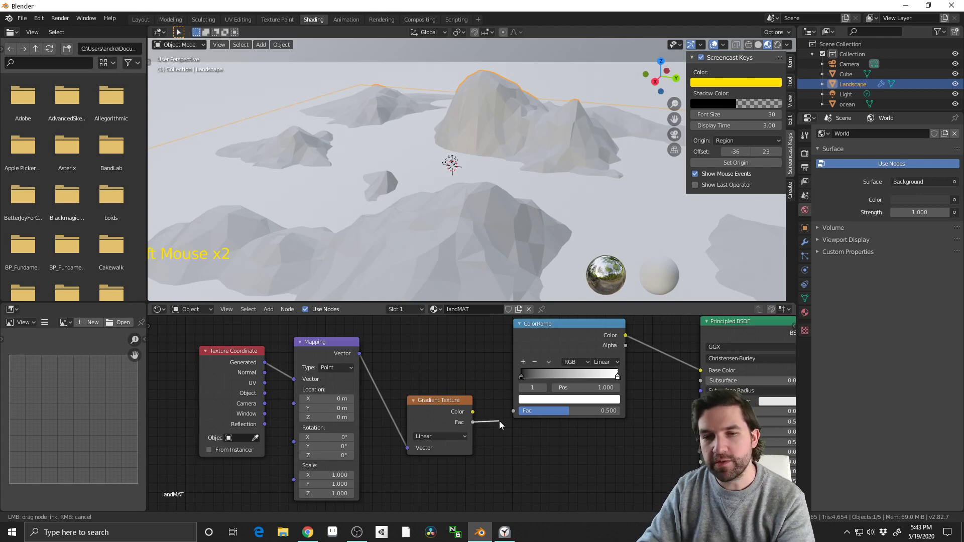
{"action": "left_click_drag", "start_coordinate": [508, 415], "coordinate": [516, 412]}
{"action": "middle_click_drag", "start_coordinate": [516, 412], "coordinate": [482, 429]}
Set the Mapping node's Y rotation to 90° so the gradient follows the landscape's height
{"action": "scroll", "coordinate": [406, 179], "scroll_direction": "down", "scroll_amount": 6}
{"action": "middle_click_drag", "start_coordinate": [408, 183], "coordinate": [457, 256]}
{"action": "scroll", "coordinate": [433, 217], "scroll_direction": "up", "scroll_amount": 4}
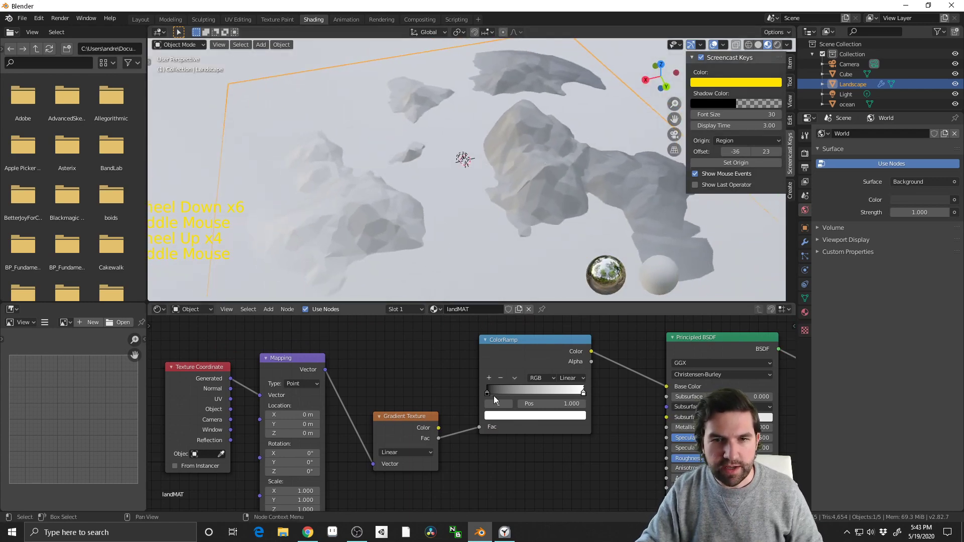
{"action": "left_click_drag", "start_coordinate": [490, 394], "coordinate": [465, 392]}
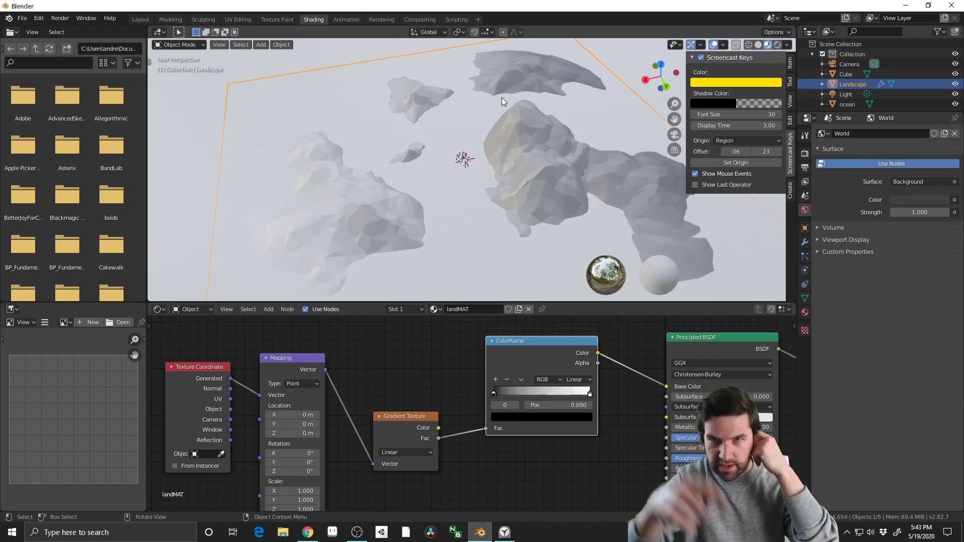
{"action": "left_click", "coordinate": [296, 461]}
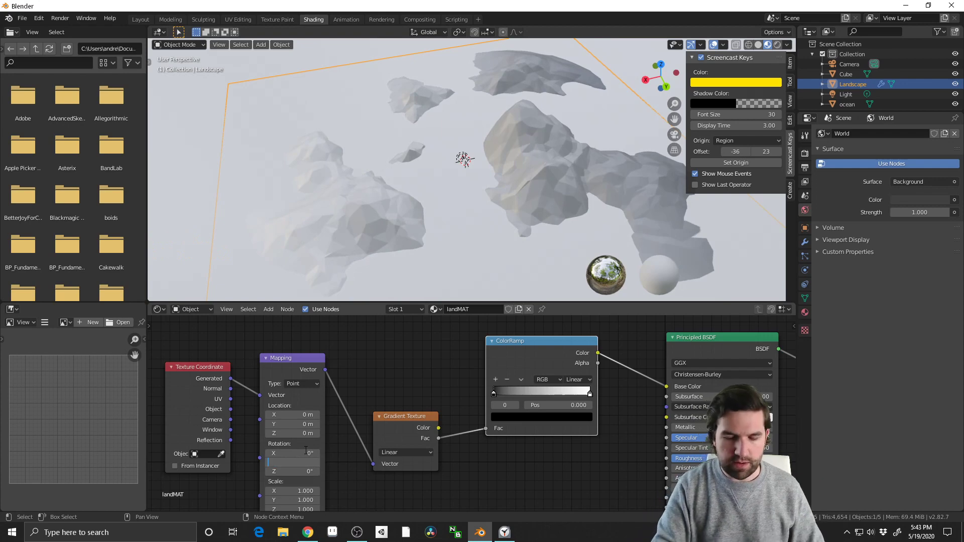
{"action": "type", "text": "90"}
{"action": "key", "text": "Return"}
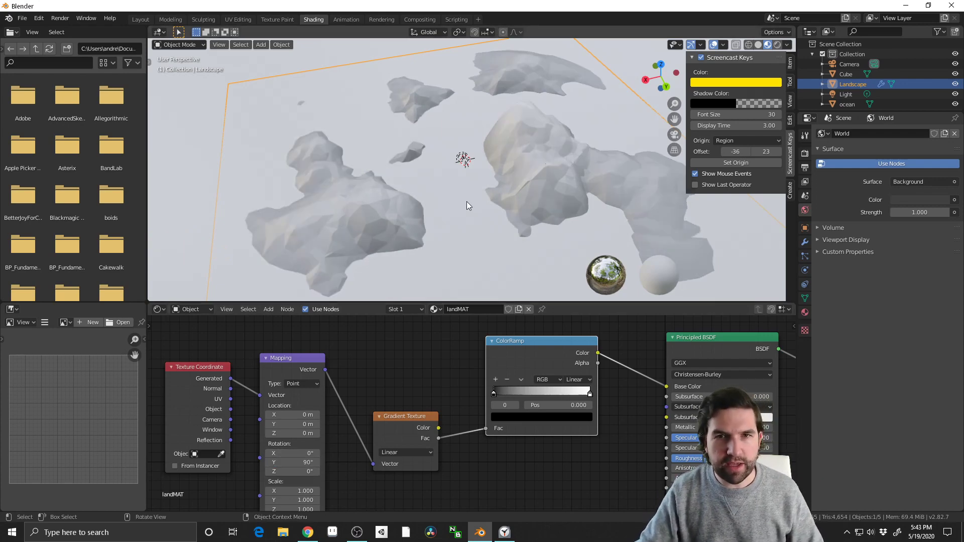
Try shifting the ColorRamp's white stop inward to test its effect on the landscape, and return it to the ramp's end
{"action": "middle_click_drag", "start_coordinate": [466, 201], "coordinate": [487, 164]}
{"action": "mouse_move", "coordinate": [495, 395]}
{"action": "left_mouse_down"}
{"action": "mouse_move", "coordinate": [575, 391]}
{"action": "mouse_move", "coordinate": [489, 393]}
{"action": "mouse_move", "coordinate": [551, 390]}
{"action": "mouse_move", "coordinate": [493, 394]}
{"action": "mouse_move", "coordinate": [488, 403]}
{"action": "left_mouse_up"}
{"action": "left_click", "coordinate": [587, 398]}
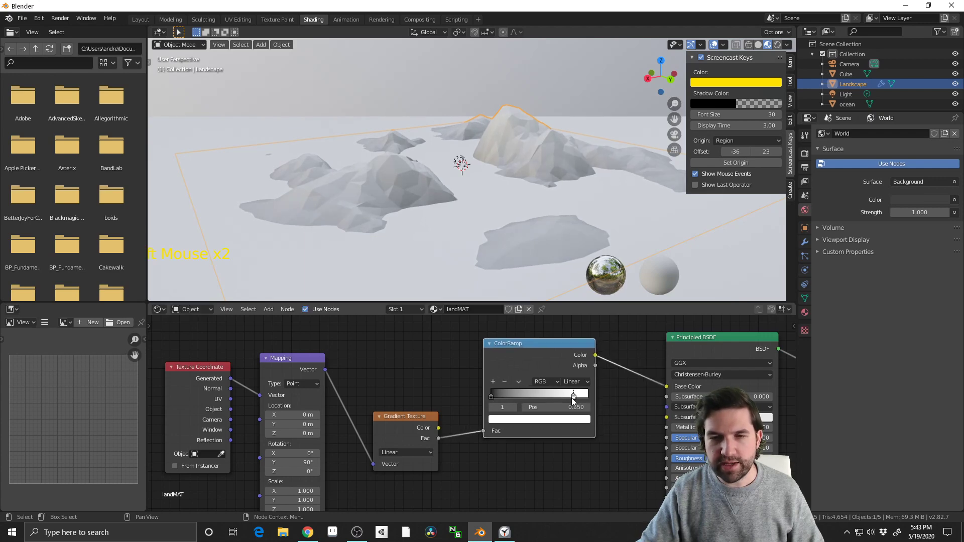
{"action": "mouse_move", "coordinate": [587, 398]}
{"action": "left_mouse_down"}
{"action": "mouse_move", "coordinate": [572, 397]}
{"action": "mouse_move", "coordinate": [588, 397]}
{"action": "left_mouse_up"}
Add two intermediate stops to the ColorRamp and place them at about 0.814 and 0.611
{"action": "left_click", "coordinate": [490, 396]}
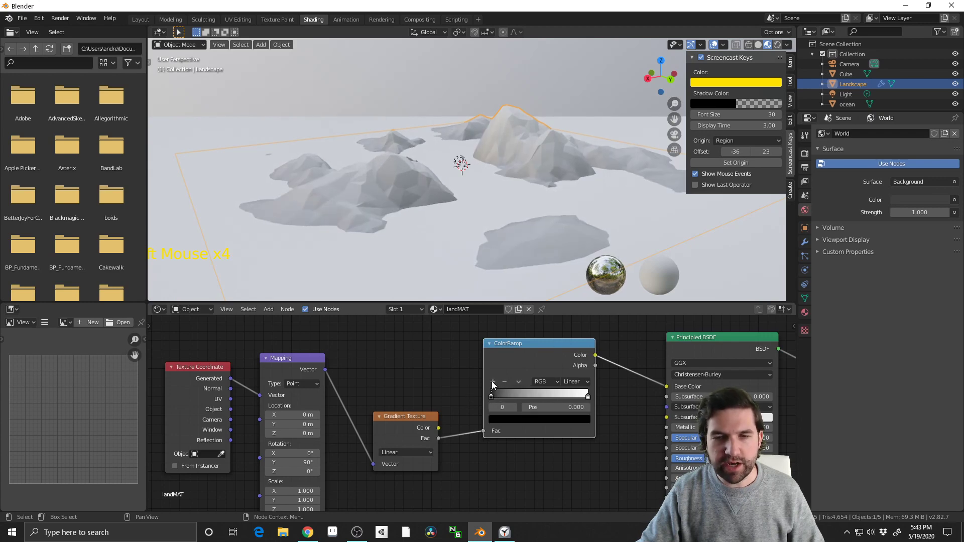
{"action": "left_click", "coordinate": [492, 383]}
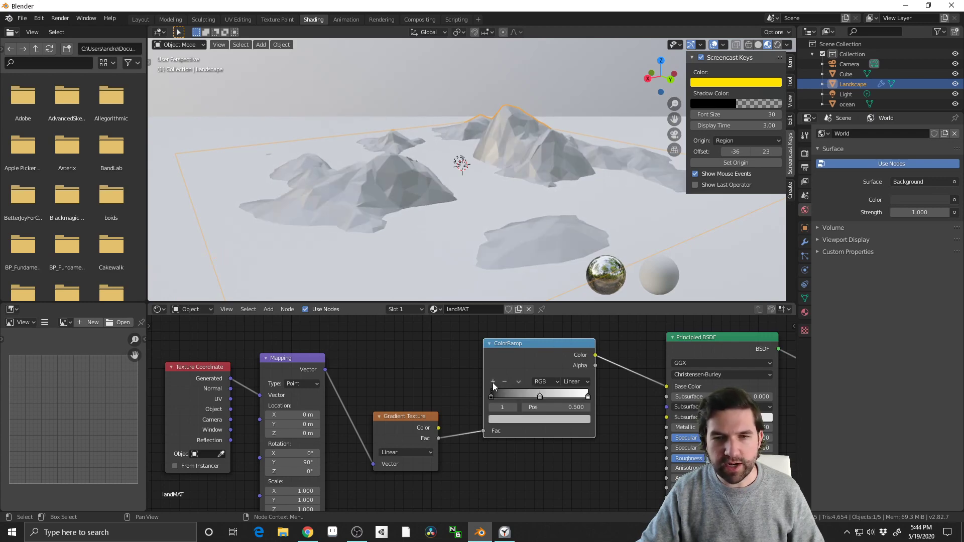
{"action": "left_click", "coordinate": [541, 396]}
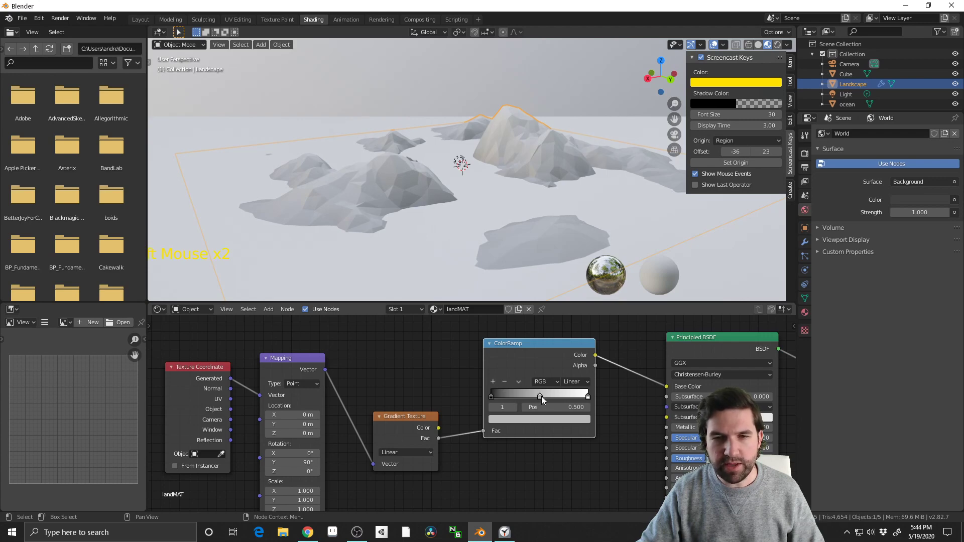
{"action": "left_click_drag", "start_coordinate": [587, 399], "coordinate": [568, 396]}
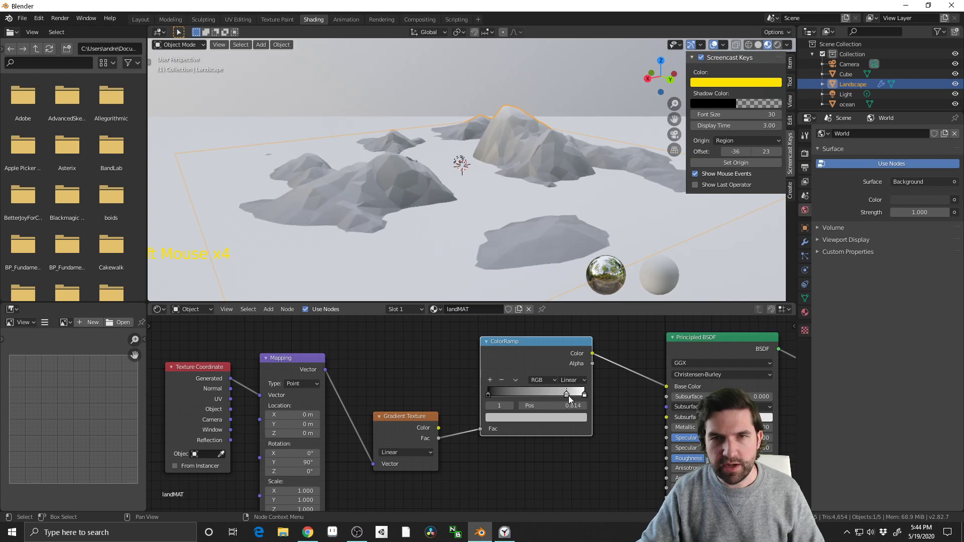
{"action": "left_click", "coordinate": [489, 380]}
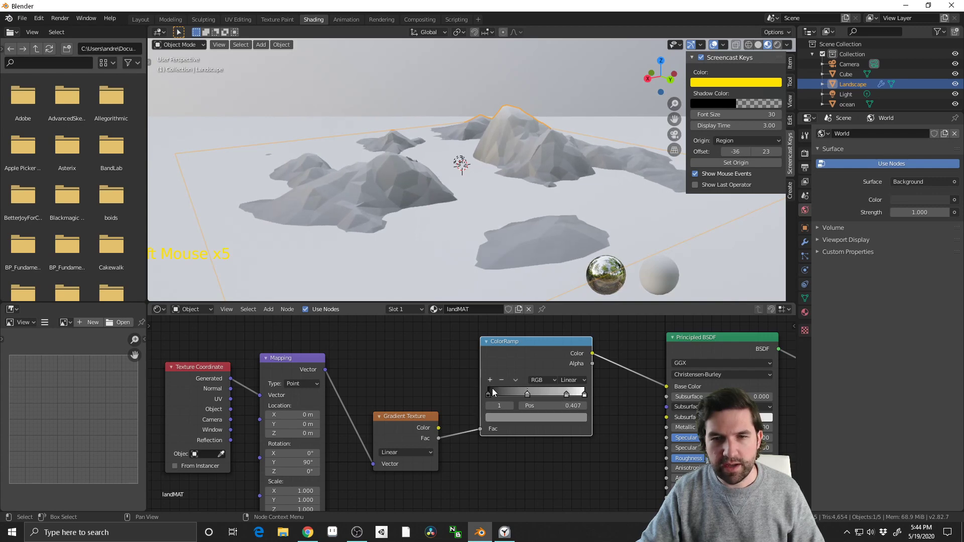
{"action": "left_click_drag", "start_coordinate": [528, 394], "coordinate": [549, 394]}
Colour the ColorRamp stop at 0.611 a muted dark green with hue 0.324 and saturation 0.397
{"action": "left_click", "coordinate": [551, 418]}
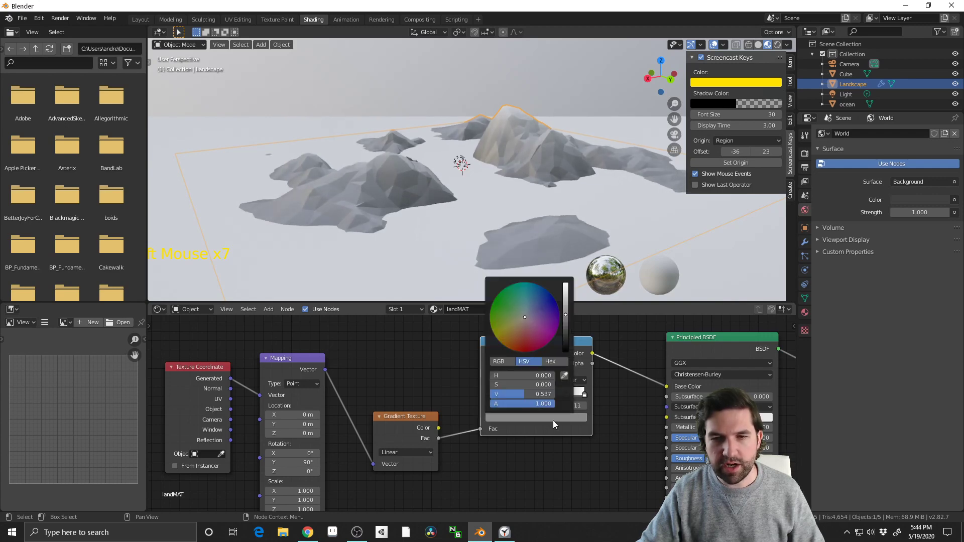
{"action": "left_click_drag", "start_coordinate": [528, 322], "coordinate": [507, 308]}
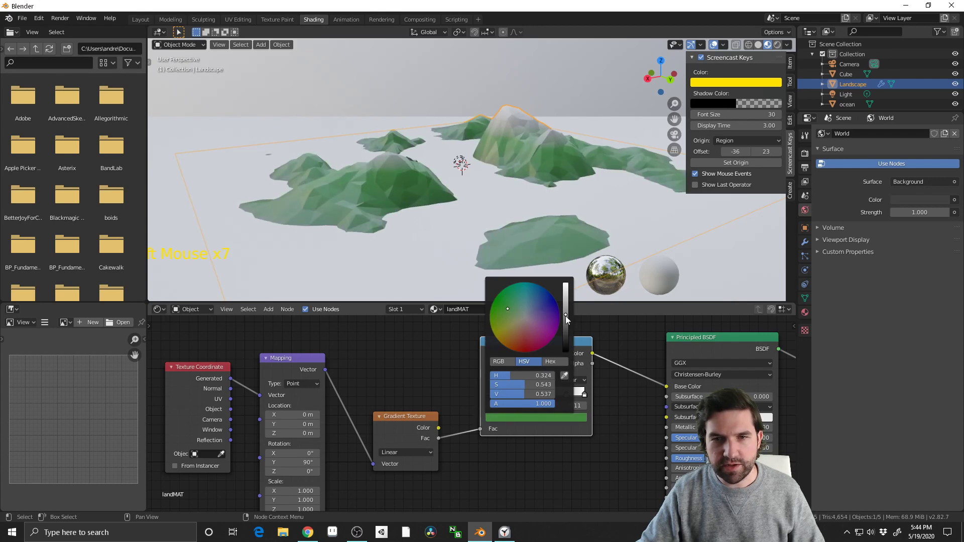
{"action": "left_click_drag", "start_coordinate": [565, 316], "coordinate": [566, 323]}
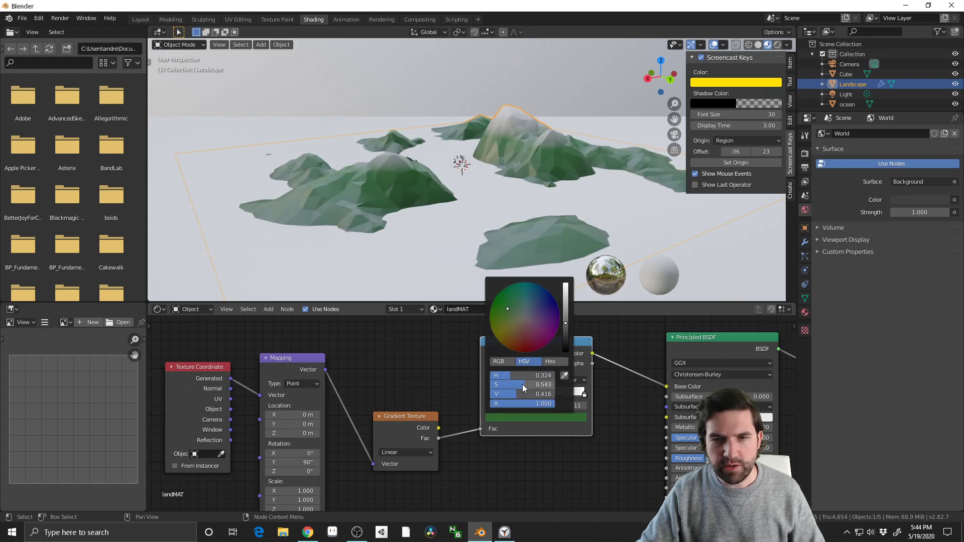
{"action": "left_click_drag", "start_coordinate": [523, 388], "coordinate": [512, 387]}
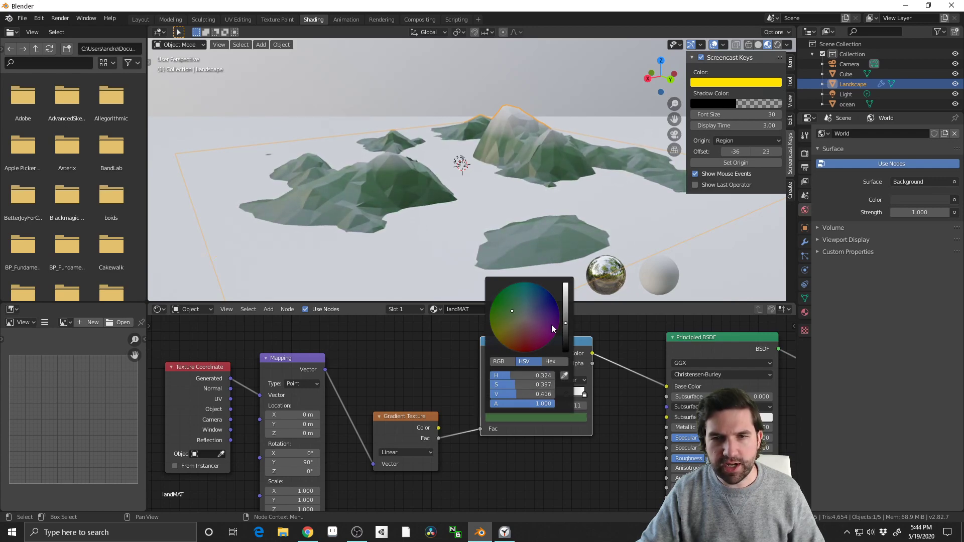
{"action": "left_click_drag", "start_coordinate": [566, 323], "coordinate": [565, 320]}
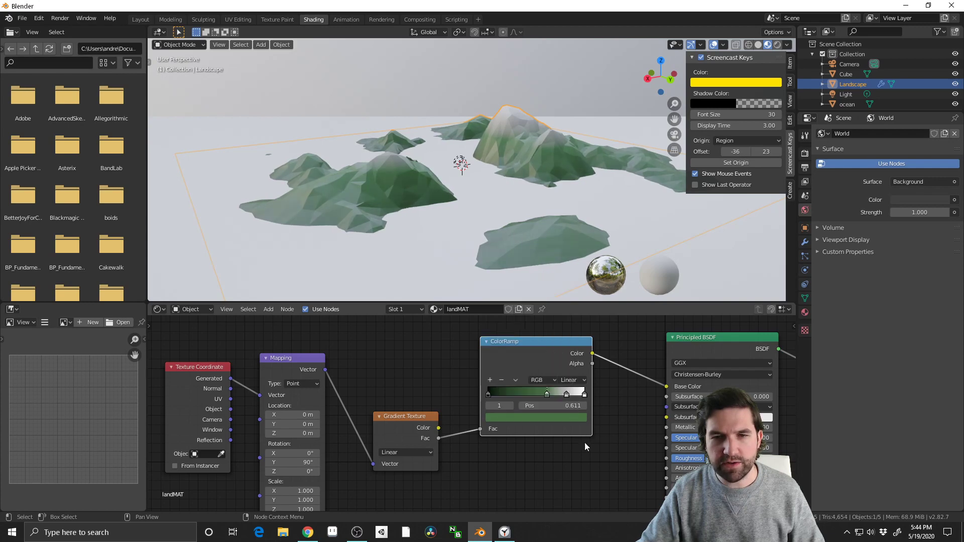
Slide the ColorRamp's green stop up to about 0.693, closer to the grey stop
{"action": "left_click_drag", "start_coordinate": [548, 396], "coordinate": [552, 396]}
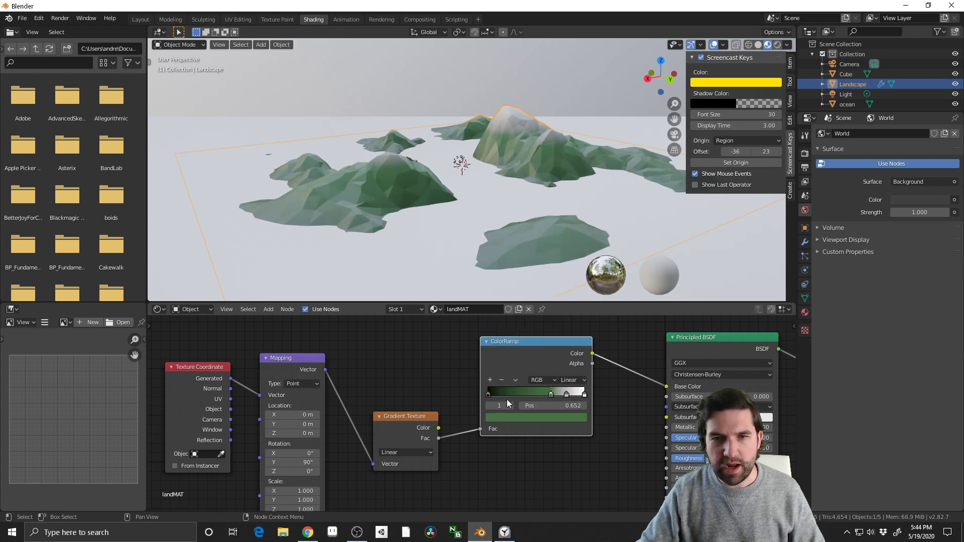
{"action": "left_click_drag", "start_coordinate": [490, 397], "coordinate": [494, 397]}
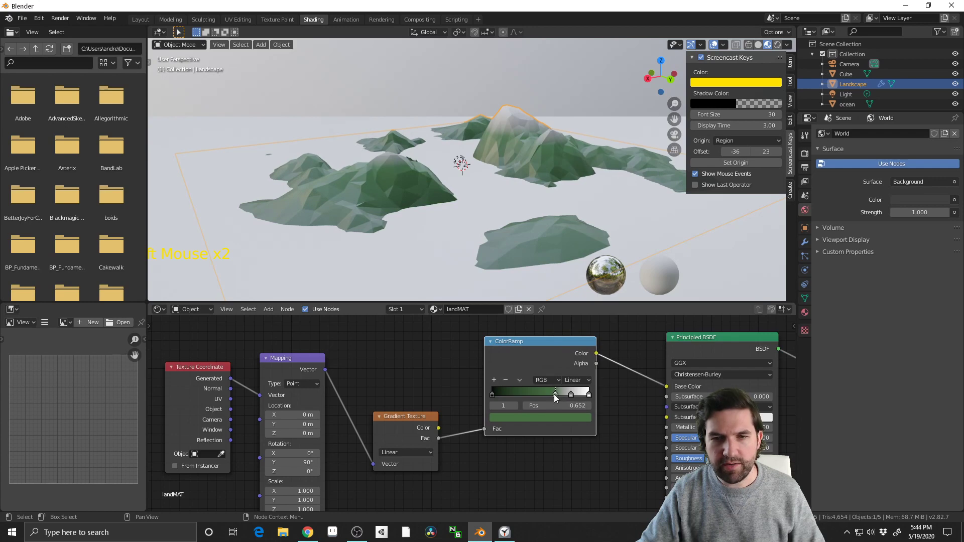
{"action": "mouse_move", "coordinate": [554, 396]}
{"action": "left_mouse_down"}
{"action": "mouse_move", "coordinate": [583, 393]}
{"action": "mouse_move", "coordinate": [539, 394]}
{"action": "mouse_move", "coordinate": [555, 391]}
{"action": "left_mouse_up"}
Darken the ColorRamp's white end stop to a light grey for the mountain peaks
{"action": "middle_click_drag", "start_coordinate": [481, 196], "coordinate": [532, 201]}
{"action": "scroll", "coordinate": [427, 205], "scroll_direction": "up", "scroll_amount": 1}
{"action": "scroll", "coordinate": [497, 211], "scroll_direction": "down", "scroll_amount": 1}
{"action": "scroll", "coordinate": [505, 221], "scroll_direction": "up", "scroll_amount": 4}
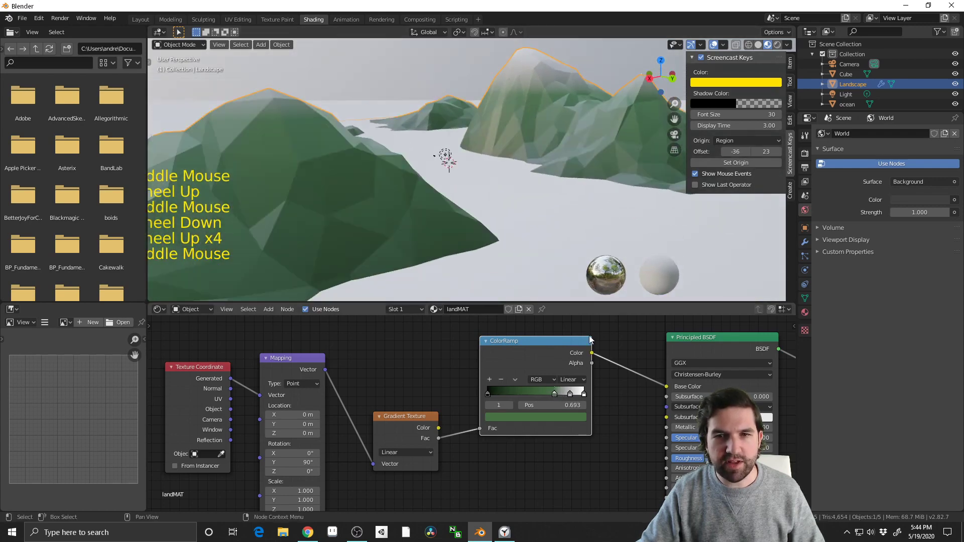
{"action": "left_click", "coordinate": [585, 393]}
{"action": "left_click", "coordinate": [568, 420]}
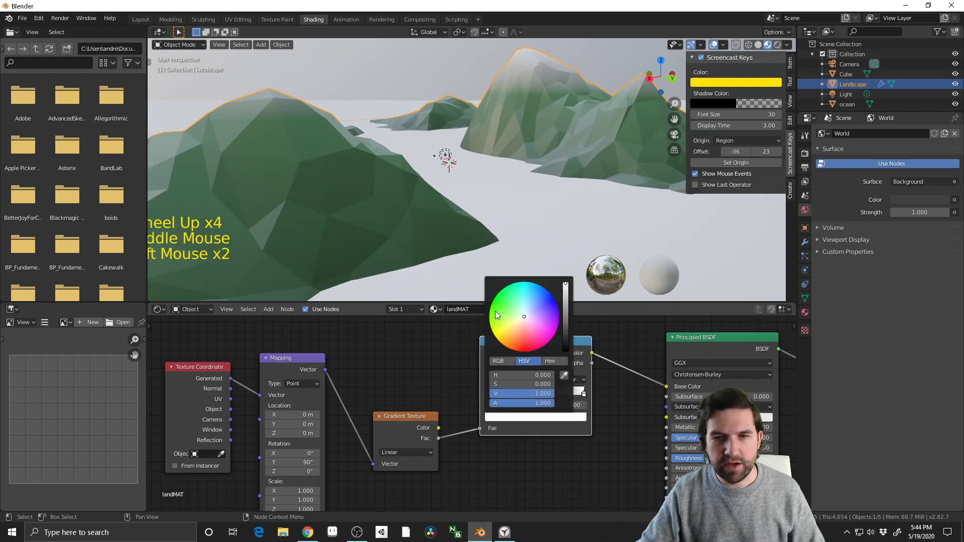
{"action": "left_click_drag", "start_coordinate": [568, 306], "coordinate": [565, 299]}
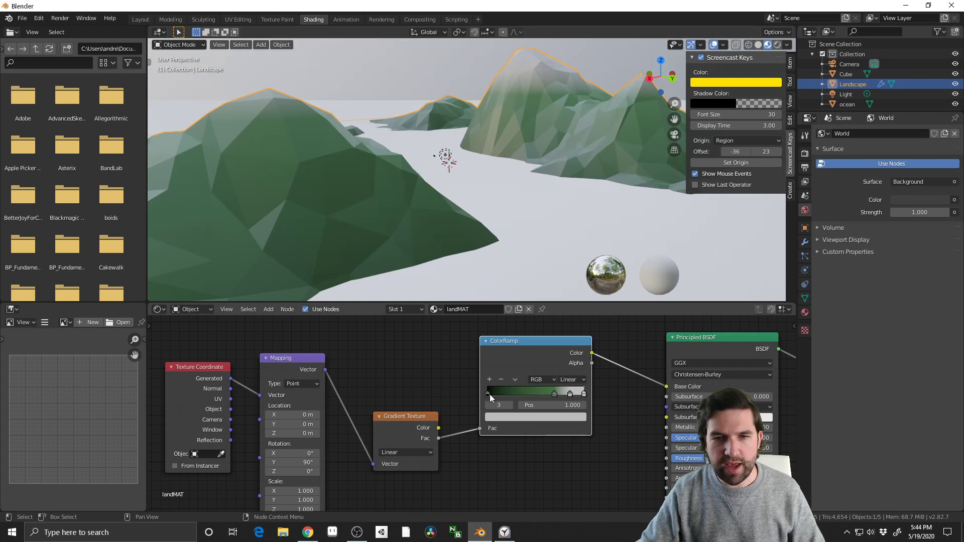
Add a stop between the ColorRamp's black and green stops, and move the black stop to about 0.309 with a sandy tan colour
{"action": "mouse_move", "coordinate": [489, 394]}
{"action": "left_mouse_down"}
{"action": "mouse_move", "coordinate": [532, 397]}
{"action": "mouse_move", "coordinate": [525, 395]}
{"action": "left_mouse_up"}
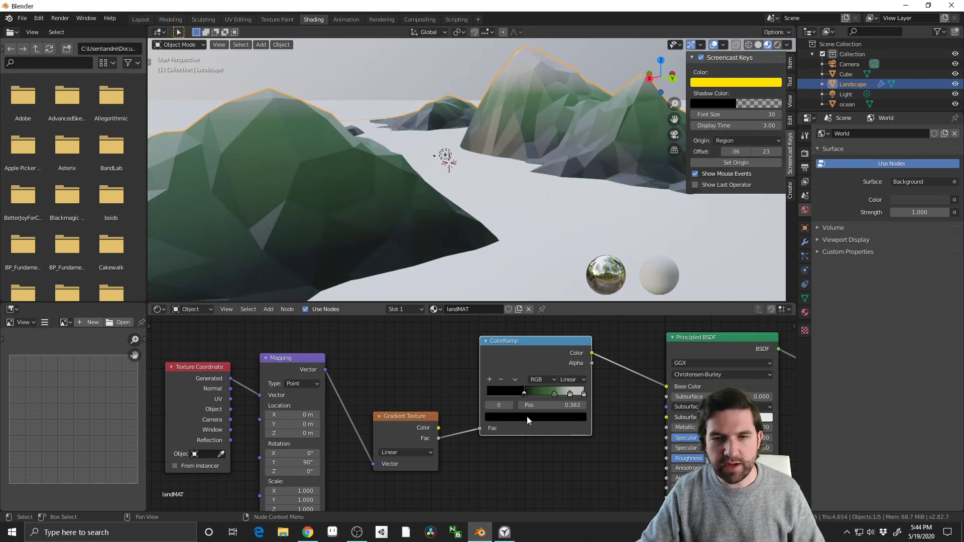
{"action": "left_click", "coordinate": [489, 379]}
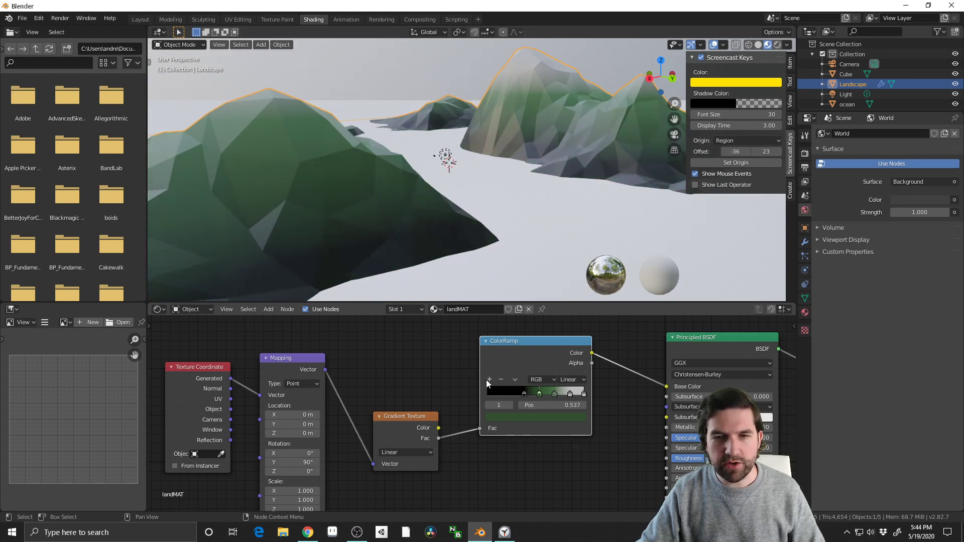
{"action": "left_click_drag", "start_coordinate": [526, 395], "coordinate": [517, 394]}
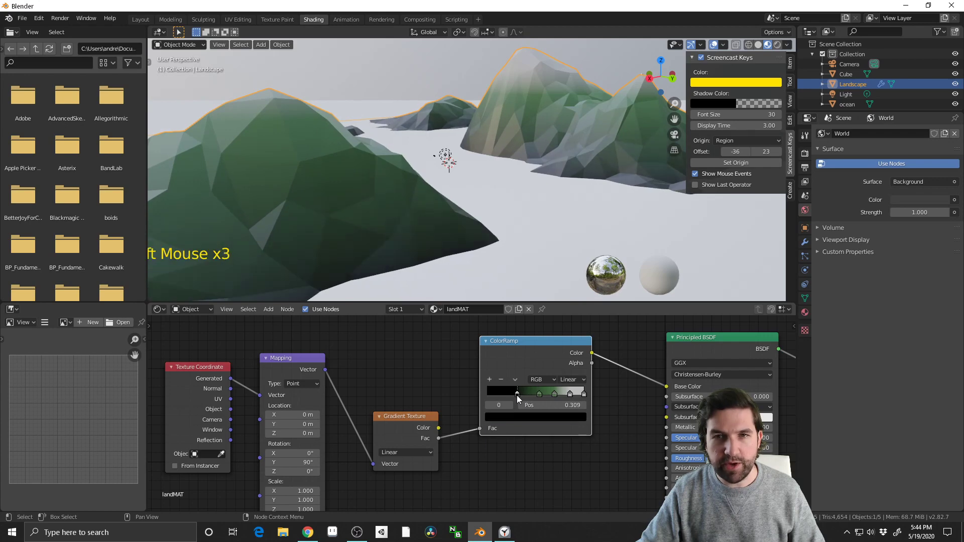
{"action": "left_click", "coordinate": [522, 416]}
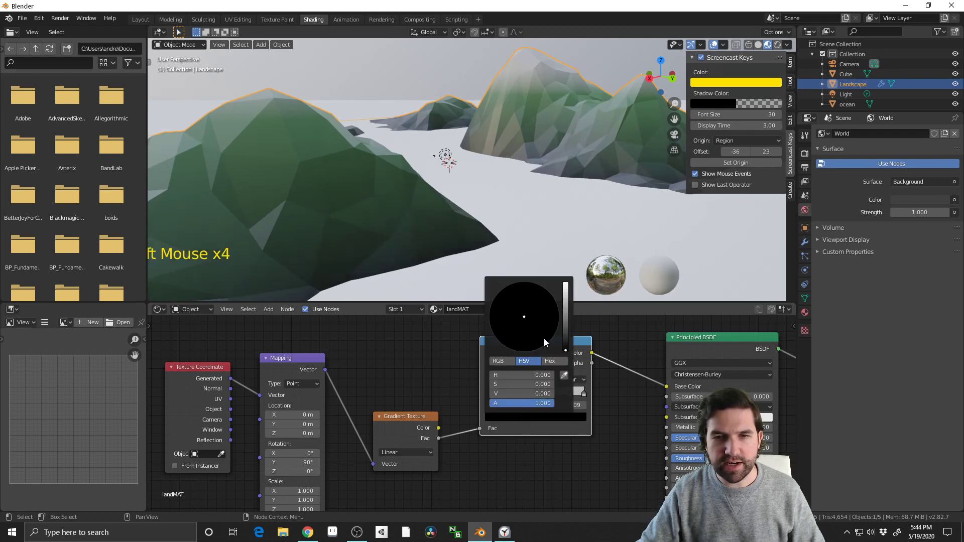
{"action": "left_click_drag", "start_coordinate": [565, 350], "coordinate": [517, 324]}
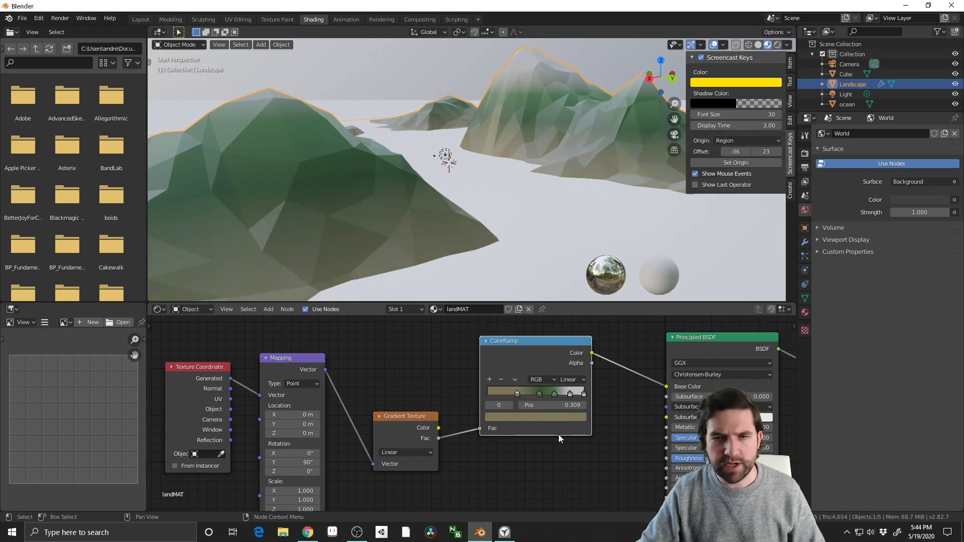
Shift the ColorRamp's dark green stop to about 0.469 and the lighter green stop to about 0.661
{"action": "left_click_drag", "start_coordinate": [539, 396], "coordinate": [554, 393]}
{"action": "left_click", "coordinate": [555, 395]}
{"action": "left_click", "coordinate": [532, 394]}
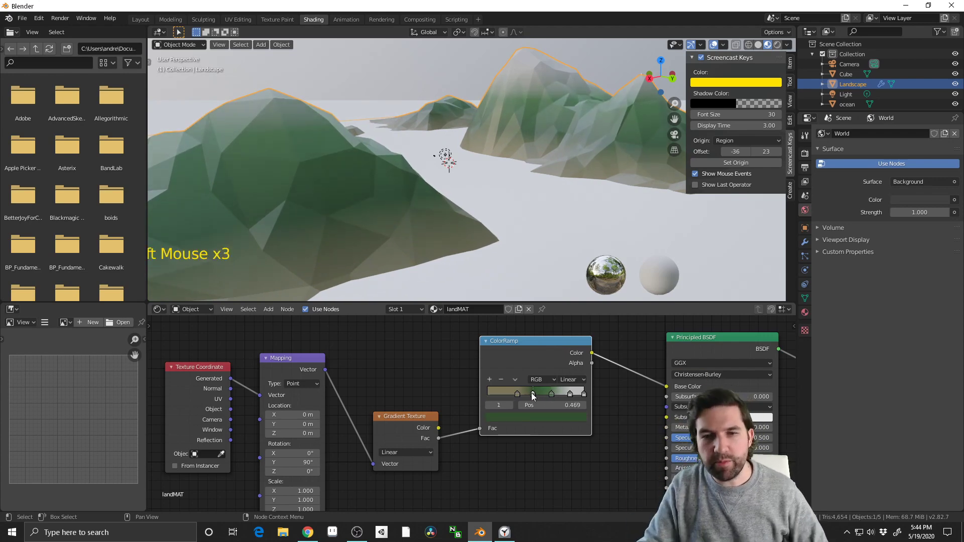
{"action": "left_click", "coordinate": [552, 395]}
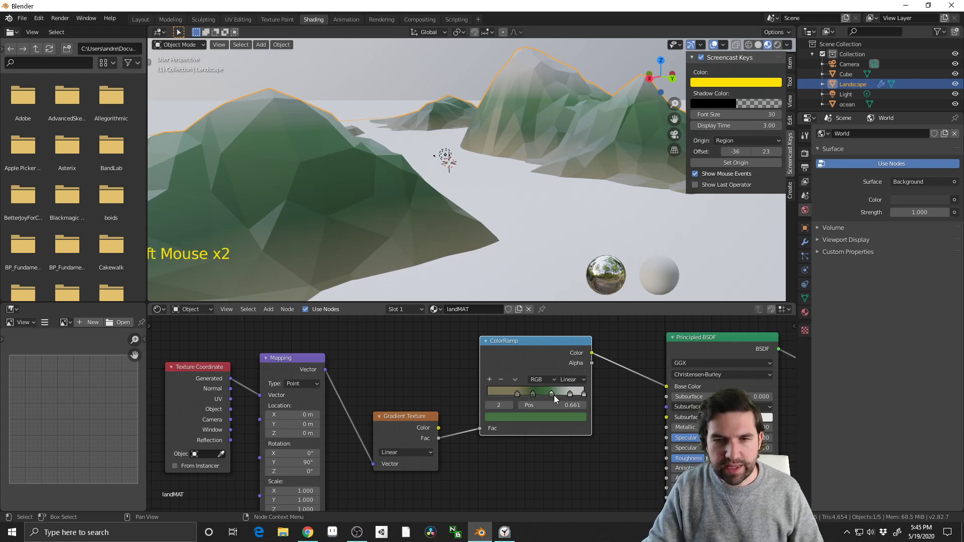
Sample the lighter green stop's colour for the dark green stop and shift that stop slightly towards the tan one
{"action": "left_click", "coordinate": [533, 394]}
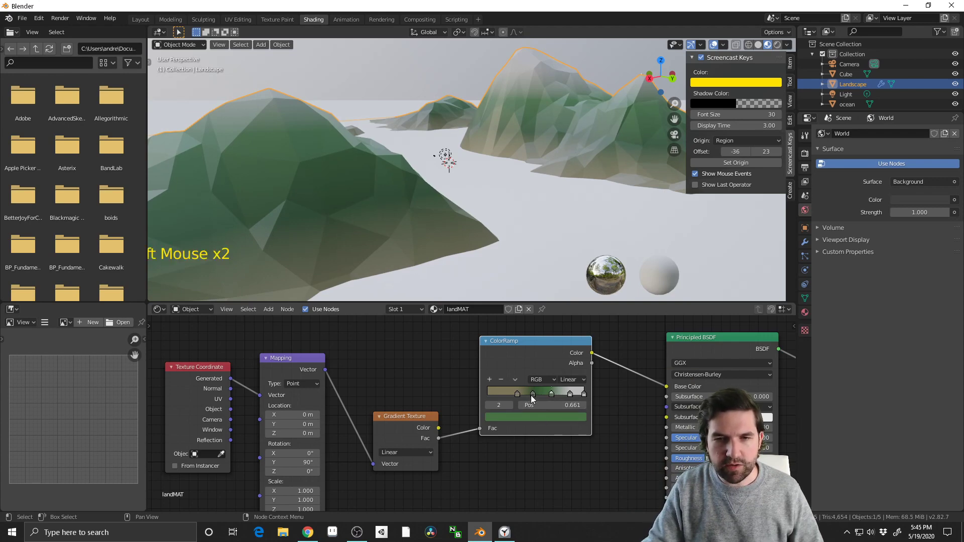
{"action": "left_click", "coordinate": [543, 417]}
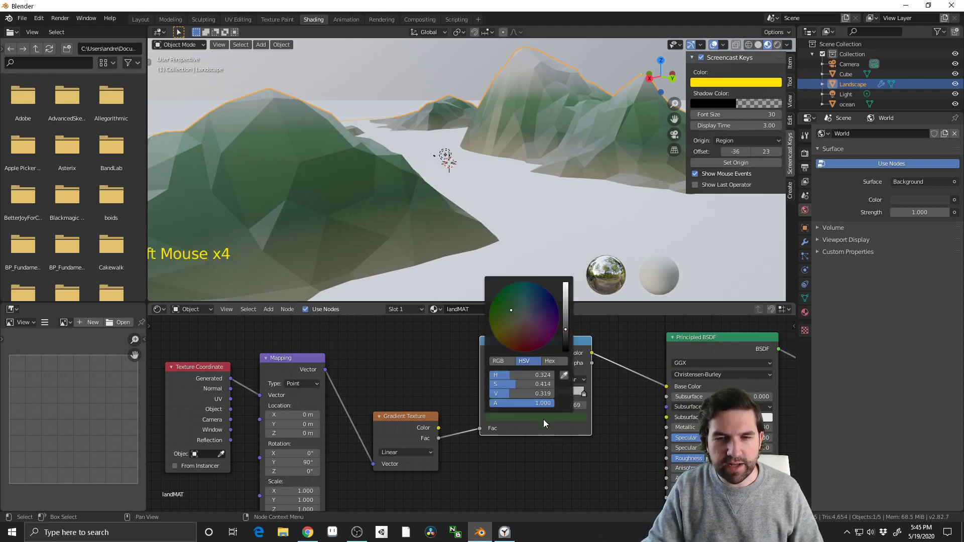
{"action": "left_click", "coordinate": [563, 376]}
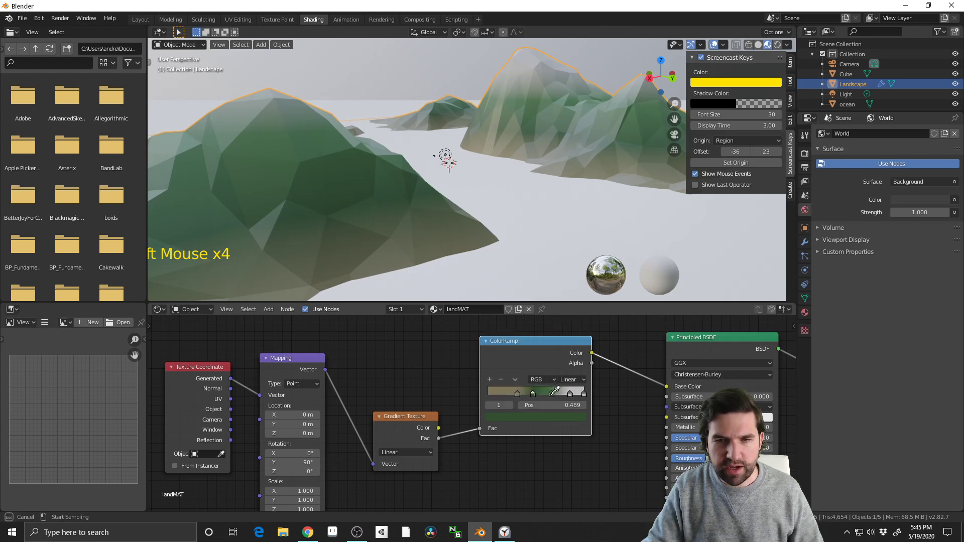
{"action": "left_click", "coordinate": [552, 395]}
{"action": "left_click_drag", "start_coordinate": [535, 395], "coordinate": [519, 393]}
{"action": "left_click", "coordinate": [530, 394]}
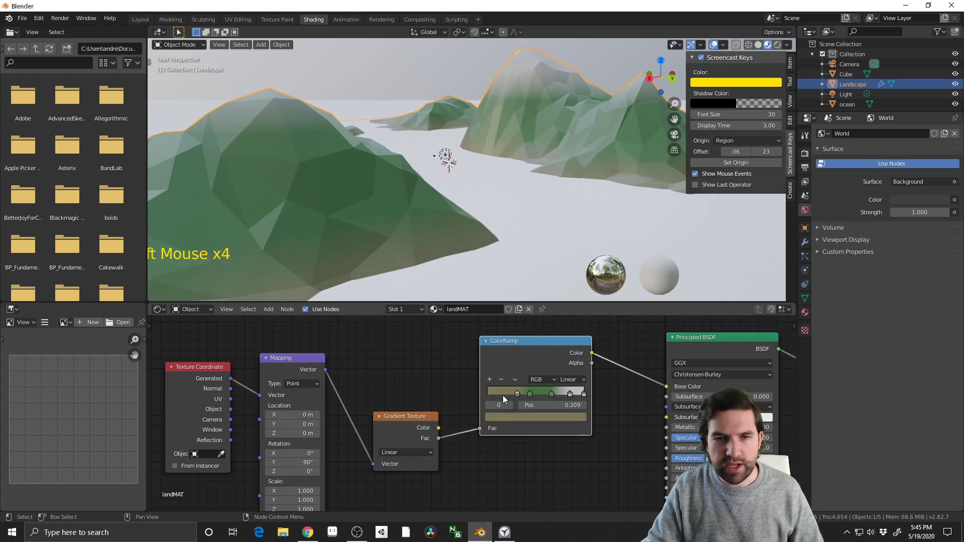
Add a ColorRamp stop at about 0.196 before the tan stop and colour it dark brown with a saturation of 0.400
{"action": "left_click", "coordinate": [490, 379]}
{"action": "left_click", "coordinate": [525, 396]}
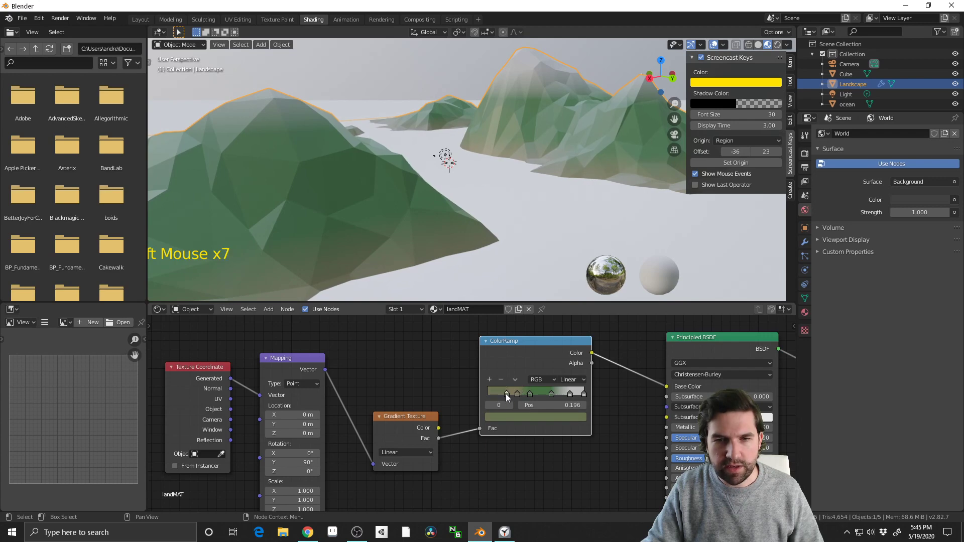
{"action": "left_click", "coordinate": [513, 417]}
{"action": "left_click", "coordinate": [506, 337]}
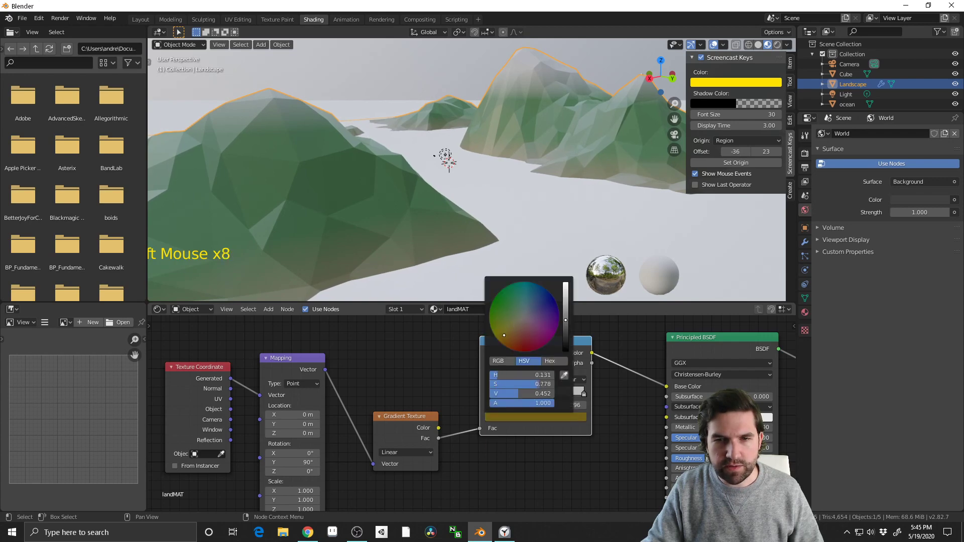
{"action": "left_click_drag", "start_coordinate": [566, 321], "coordinate": [566, 327]}
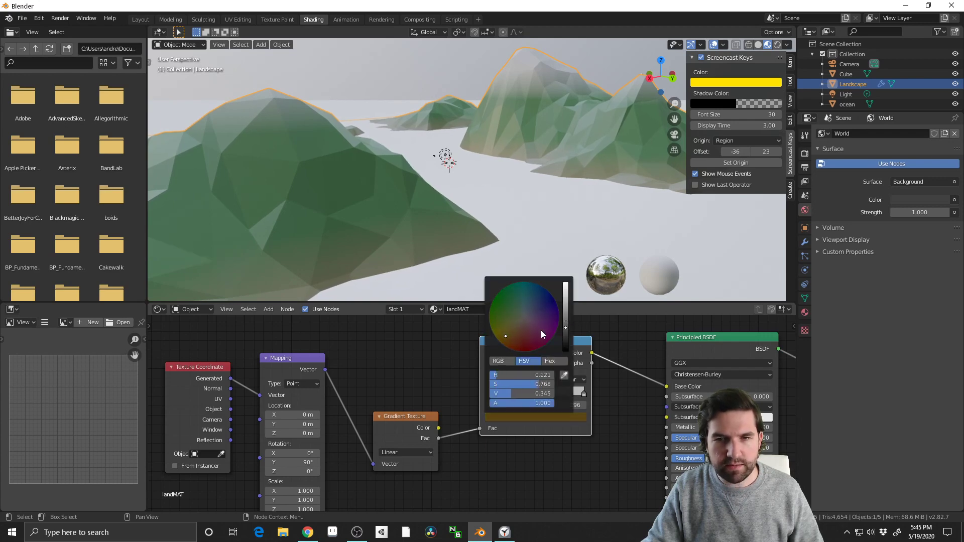
{"action": "left_click", "coordinate": [509, 341]}
{"action": "left_click", "coordinate": [510, 337]}
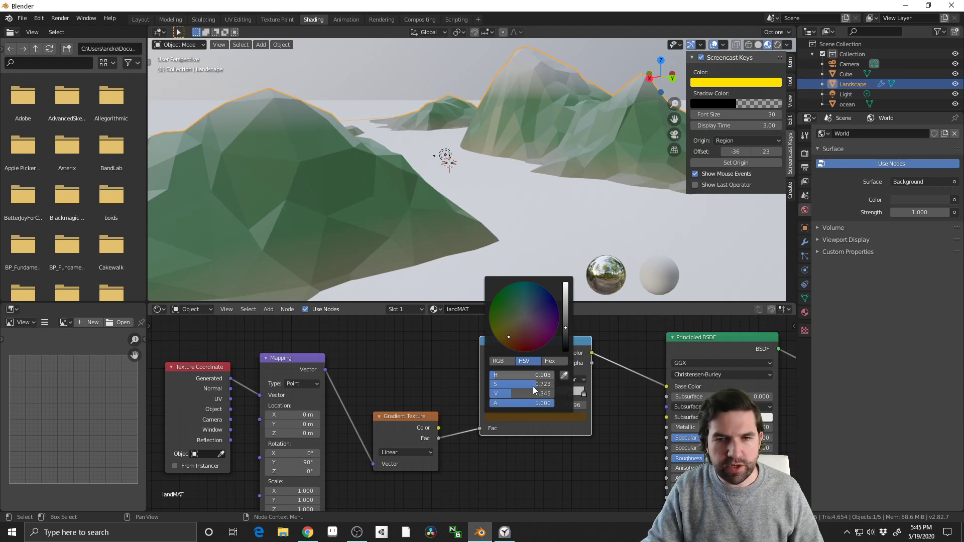
{"action": "left_click_drag", "start_coordinate": [513, 388], "coordinate": [493, 387]}
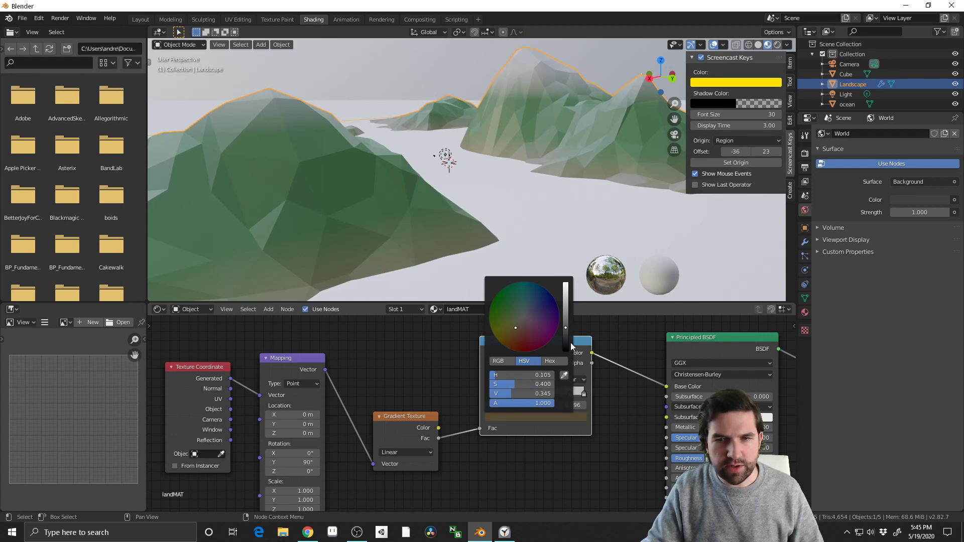
{"action": "left_click_drag", "start_coordinate": [566, 329], "coordinate": [566, 333]}
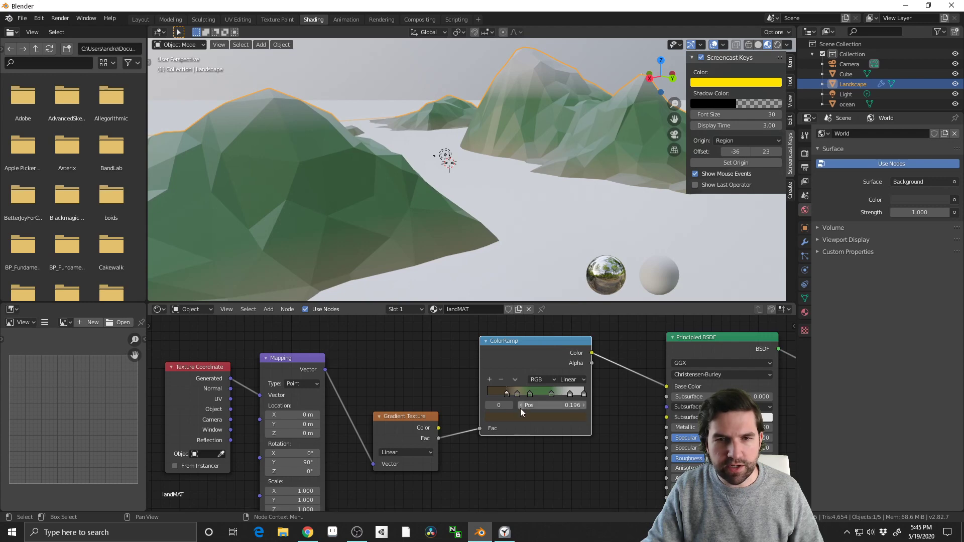
Shift the ColorRamp's dark brown and tan stops closer to the greens, and move the two green stops to about 0.401 and 0.725
{"action": "key", "text": "g"}
{"action": "left_click", "coordinate": [513, 397]}
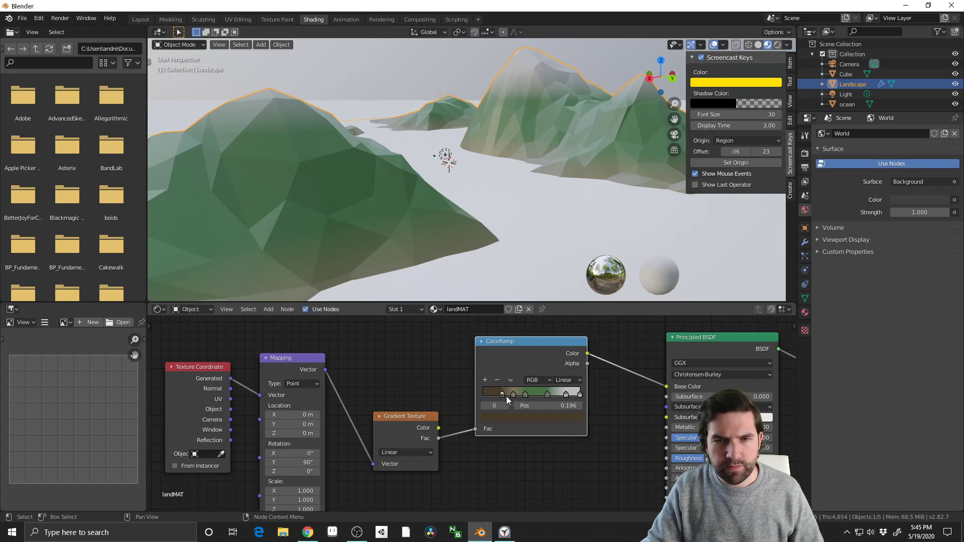
{"action": "left_click_drag", "start_coordinate": [503, 395], "coordinate": [531, 396]}
{"action": "left_click", "coordinate": [509, 396]}
{"action": "left_click", "coordinate": [533, 396]}
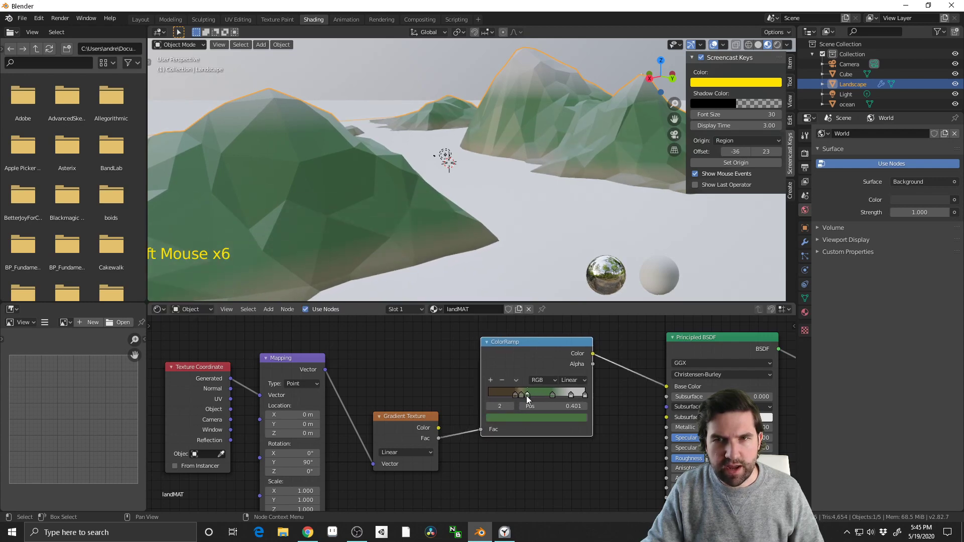
{"action": "left_click_drag", "start_coordinate": [553, 396], "coordinate": [559, 394]}
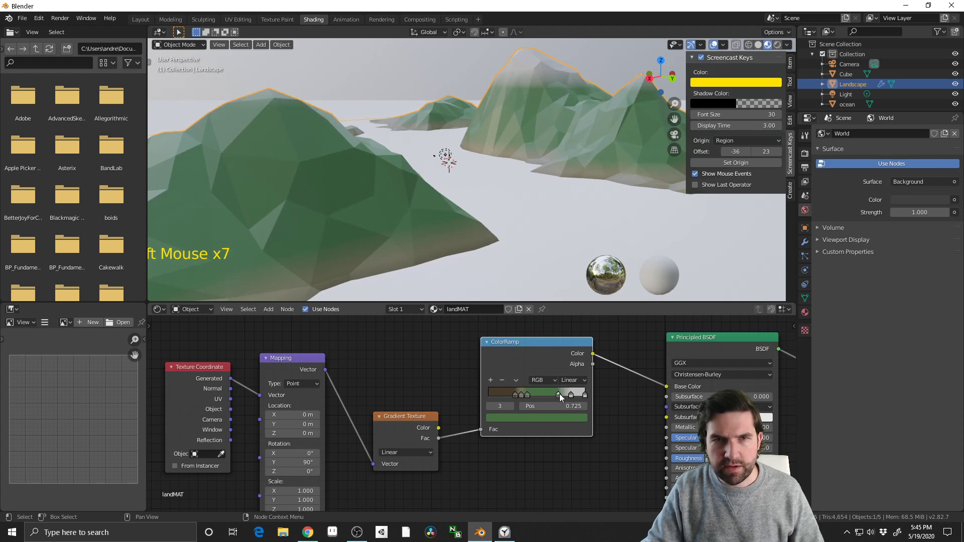
Switch to the Layout workspace and show the coloured landscape in Material Preview shading
{"action": "middle_click_drag", "start_coordinate": [592, 191], "coordinate": [513, 183]}
{"action": "scroll", "coordinate": [534, 149], "scroll_direction": "down", "scroll_amount": 2}
{"action": "scroll", "coordinate": [512, 186], "scroll_direction": "down", "scroll_amount": 3}
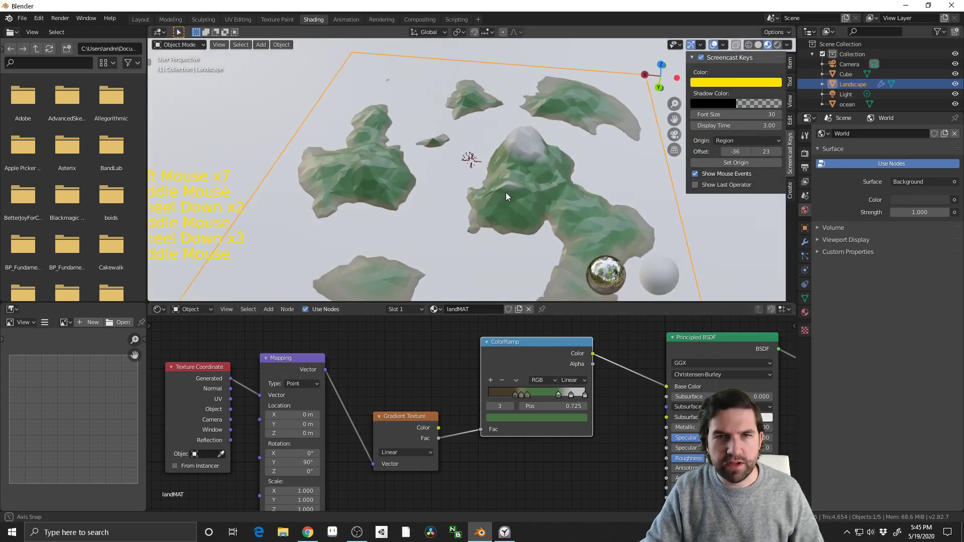
{"action": "middle_click_drag", "start_coordinate": [414, 162], "coordinate": [445, 177]}
{"action": "scroll", "coordinate": [473, 197], "scroll_direction": "up", "scroll_amount": 1}
{"action": "scroll", "coordinate": [404, 172], "scroll_direction": "up", "scroll_amount": 3}
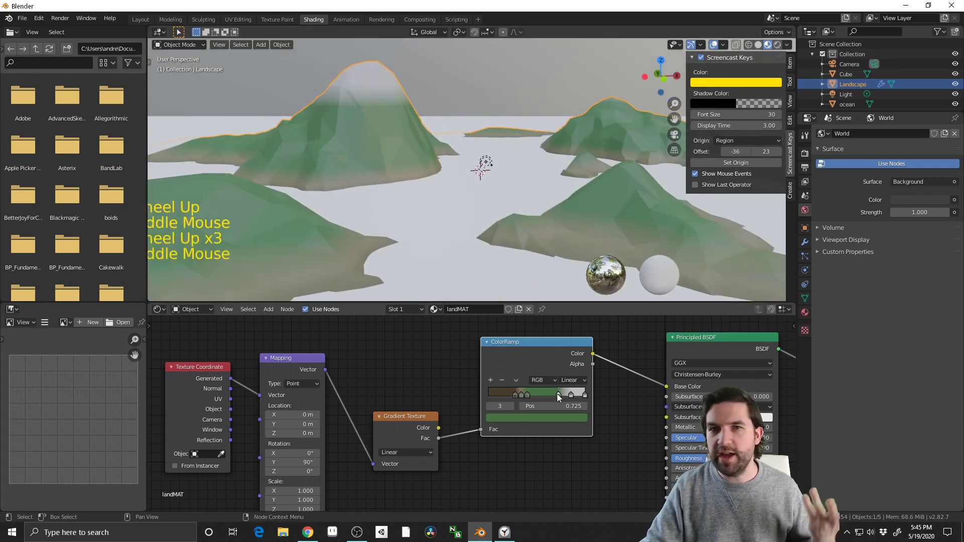
{"action": "left_click", "coordinate": [144, 20]}
{"action": "scroll", "coordinate": [478, 275], "scroll_direction": "down", "scroll_amount": 3}
{"action": "middle_click_drag", "start_coordinate": [480, 289], "coordinate": [425, 303]}
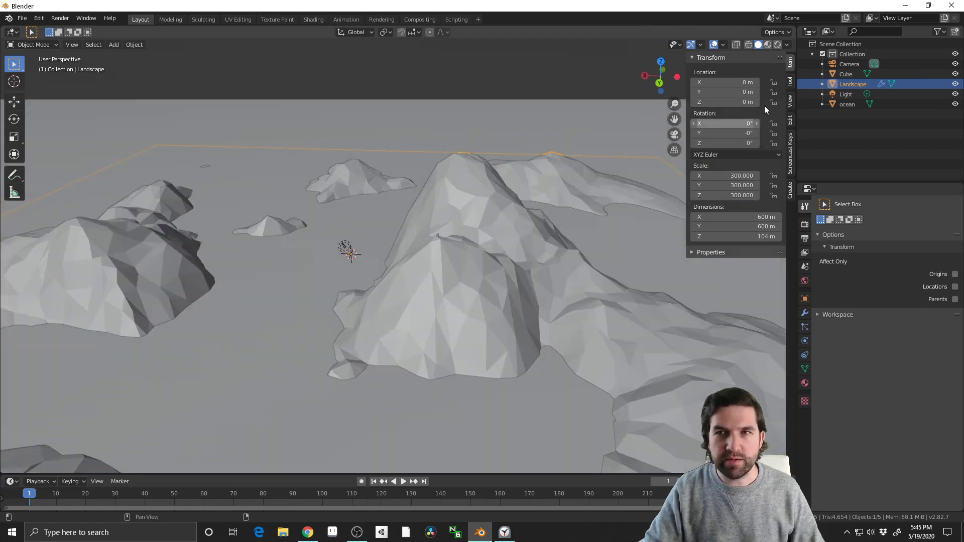
{"action": "left_click", "coordinate": [768, 44]}
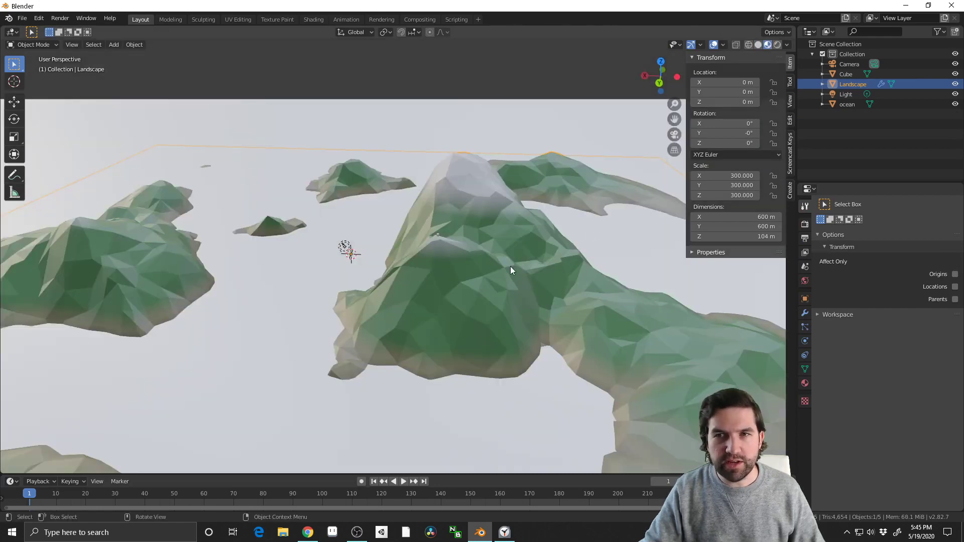
{"action": "middle_click_drag", "start_coordinate": [510, 266], "coordinate": [583, 265]}
Switch to the Week 2 Google Slides presentation in Chrome and advance past Gradient Color Layout to the Plant Stratification slide
{"action": "key", "text": "super+Tab"}
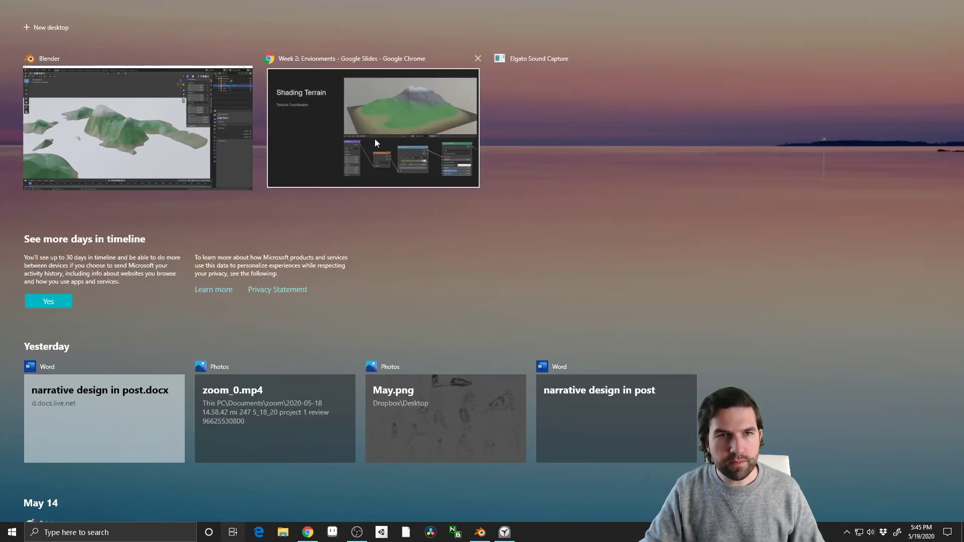
{"action": "left_click", "coordinate": [375, 138]}
{"action": "key", "text": "Right"}
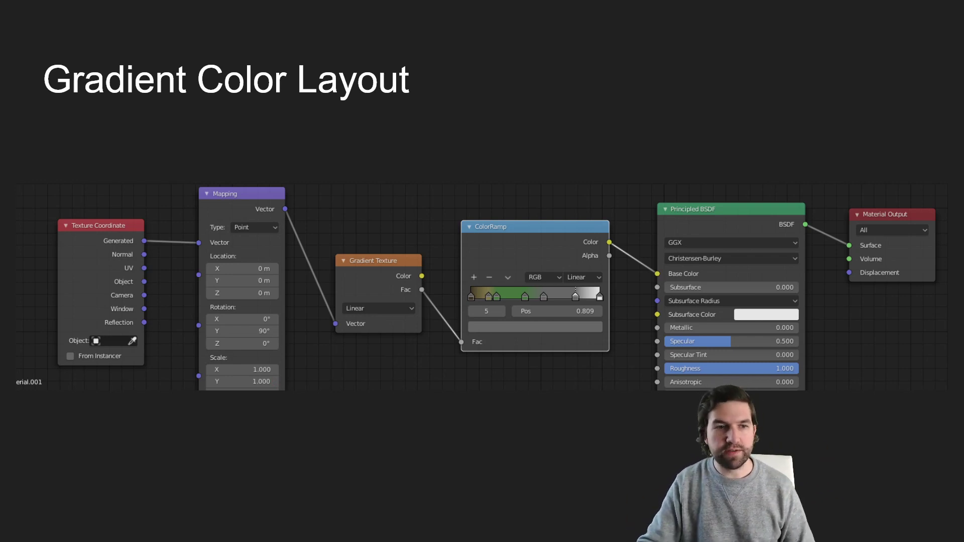
{"action": "key", "text": "Right"}
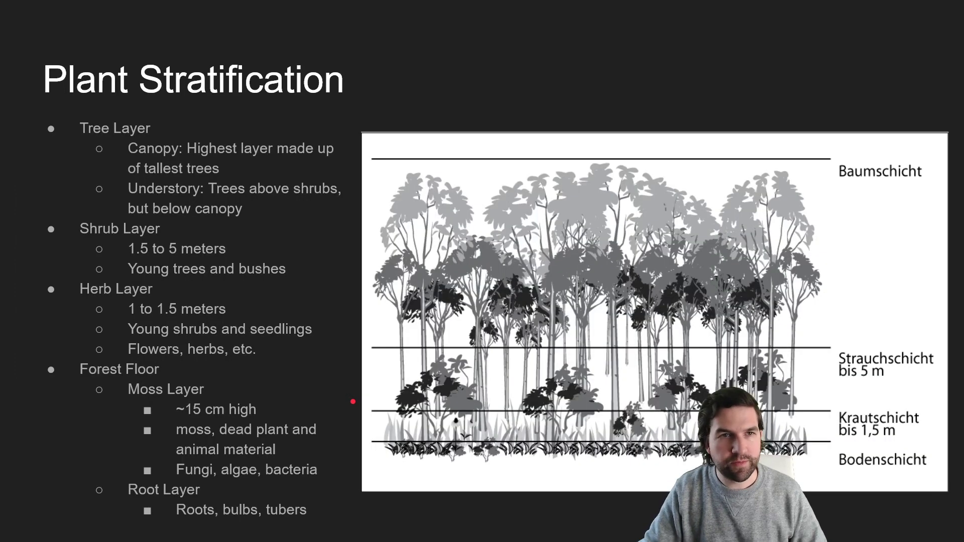
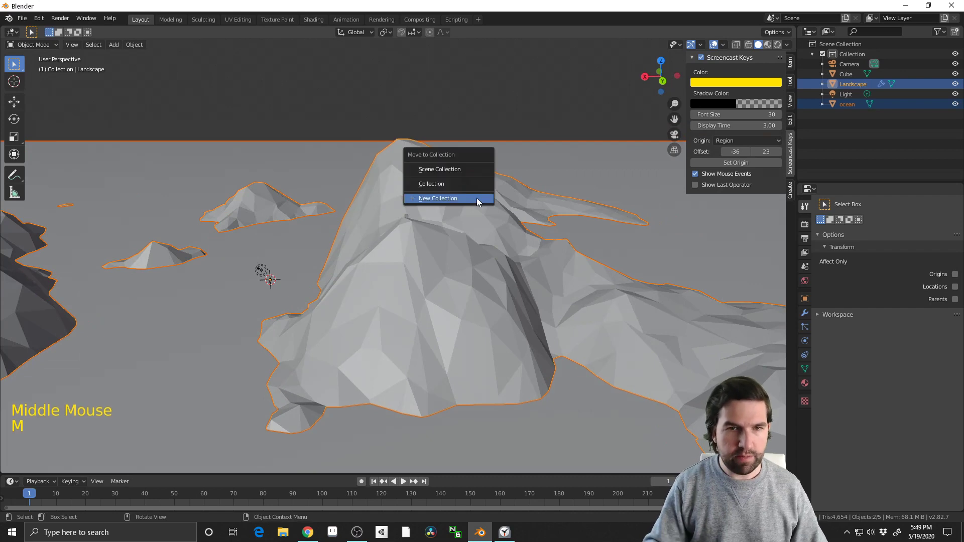
Move the landscape and ocean objects into a new collection named landscape and exclude that collection from the view layer
{"action": "left_click", "coordinate": [477, 200]}
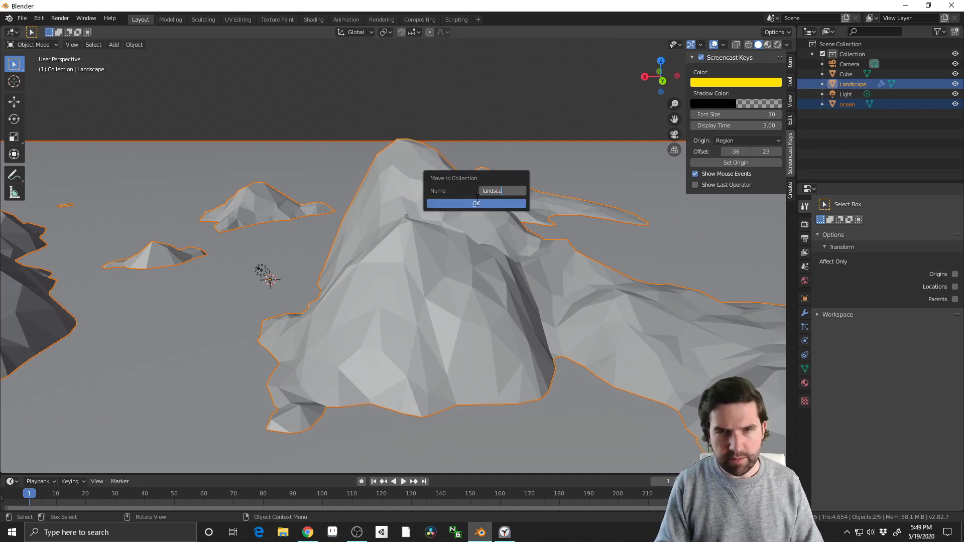
{"action": "key", "text": "Return"}
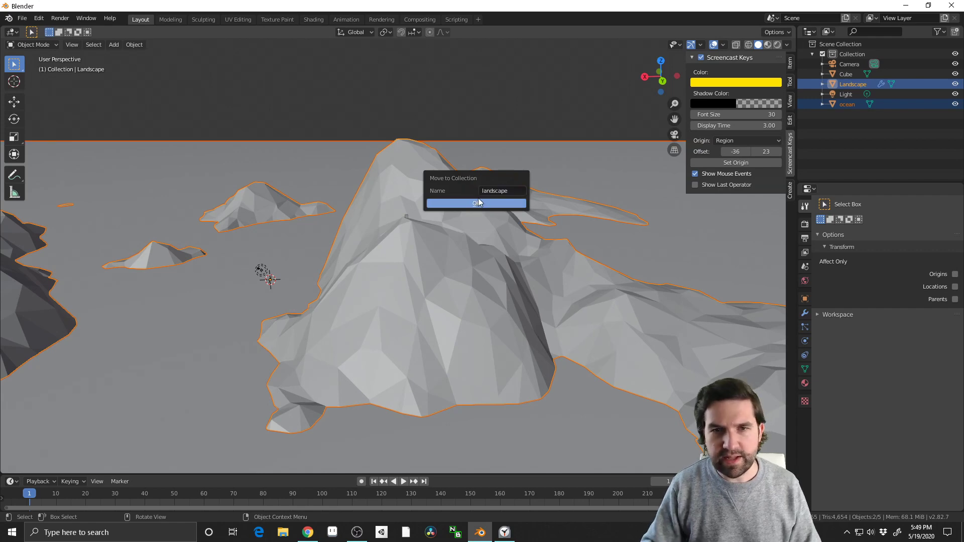
{"action": "left_click", "coordinate": [478, 202]}
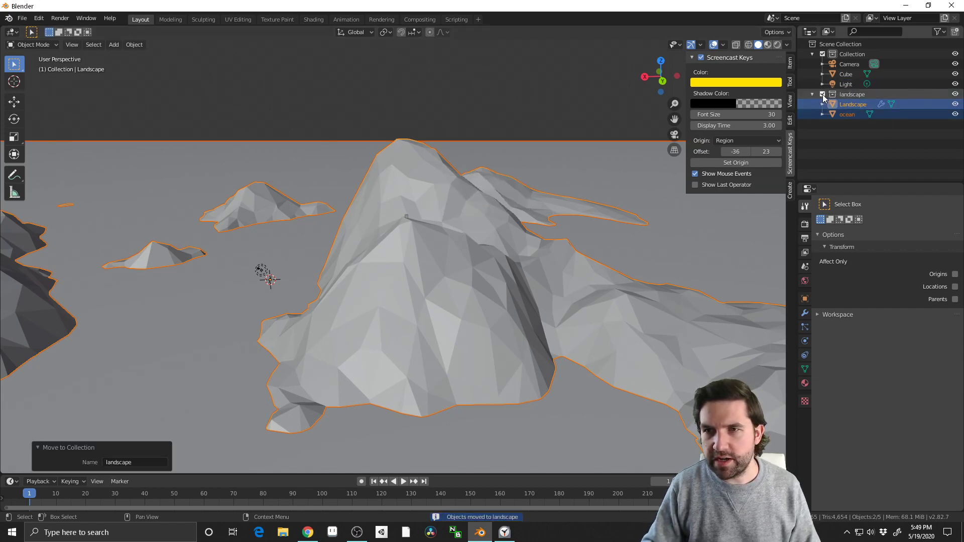
{"action": "left_click", "coordinate": [823, 94]}
Add a cone mesh at the world origin
{"action": "left_click", "coordinate": [469, 203]}
{"action": "middle_click_drag", "start_coordinate": [469, 203], "coordinate": [571, 180], "text": "shift"}
{"action": "scroll", "coordinate": [353, 304], "scroll_direction": "up", "scroll_amount": 2}
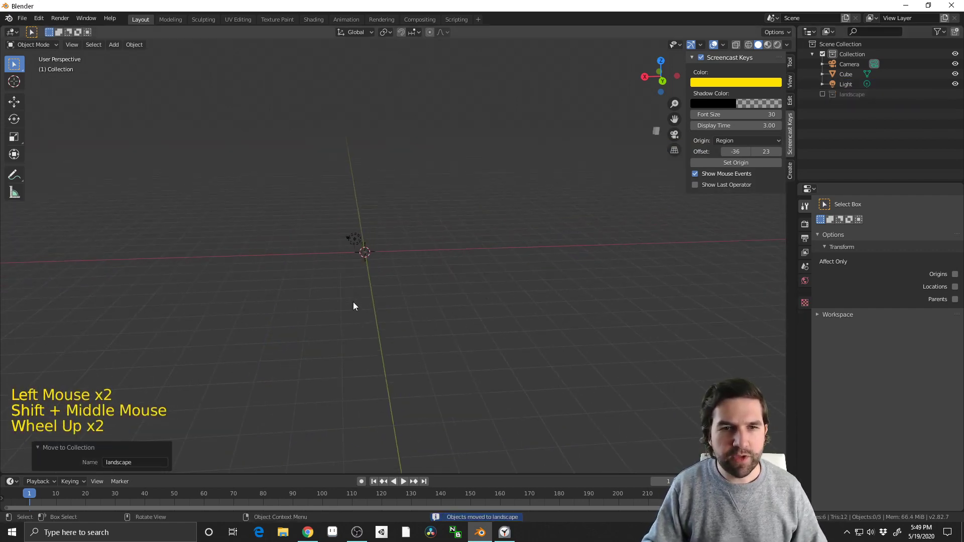
{"action": "scroll", "coordinate": [354, 306], "scroll_direction": "up", "scroll_amount": 2}
{"action": "middle_click_drag", "start_coordinate": [354, 305], "coordinate": [501, 325]}
{"action": "scroll", "coordinate": [534, 361], "scroll_direction": "up", "scroll_amount": 3}
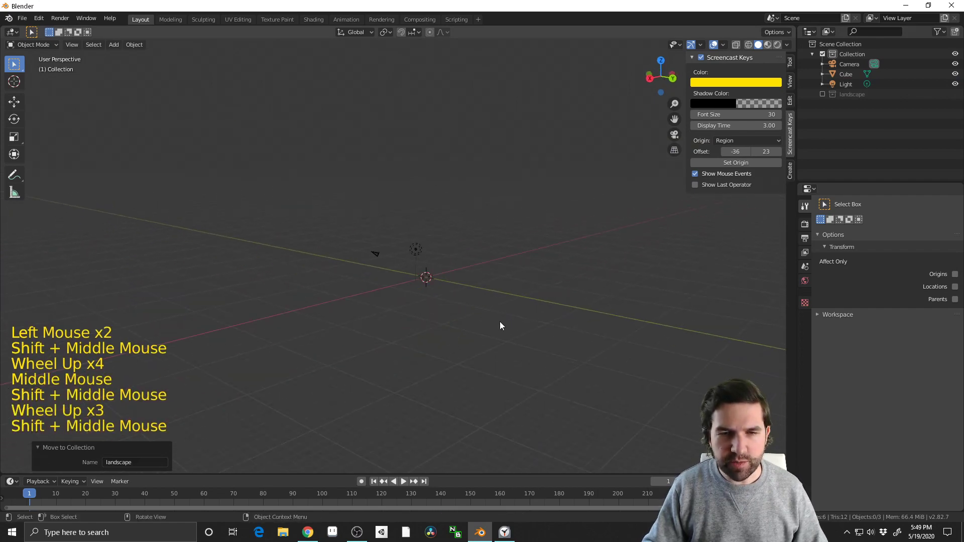
{"action": "scroll", "coordinate": [495, 327], "scroll_direction": "up", "scroll_amount": 4}
{"action": "key", "text": "shift+a"}
{"action": "mouse_move", "coordinate": [495, 326]}
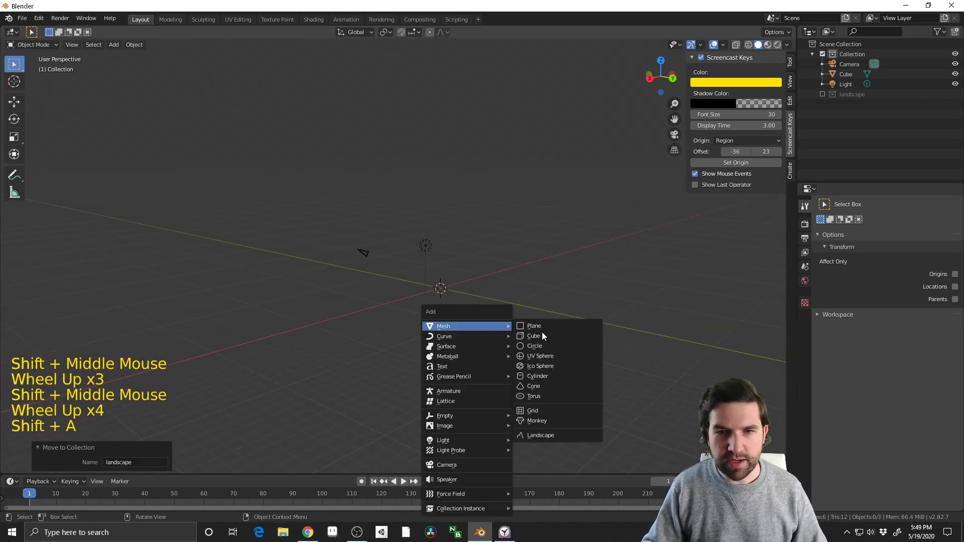
{"action": "left_click", "coordinate": [548, 386]}
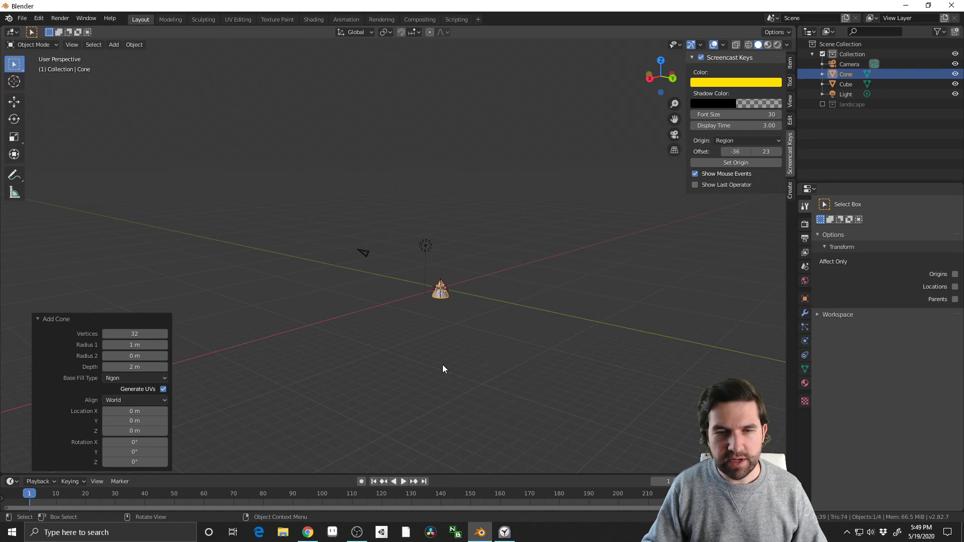
Raise the cone about 2.29 m along the Z axis so it sits above the ground grid
{"action": "middle_click_drag", "start_coordinate": [443, 365], "coordinate": [477, 351], "text": "shift"}
{"action": "scroll", "coordinate": [476, 349], "scroll_direction": "up", "scroll_amount": 1}
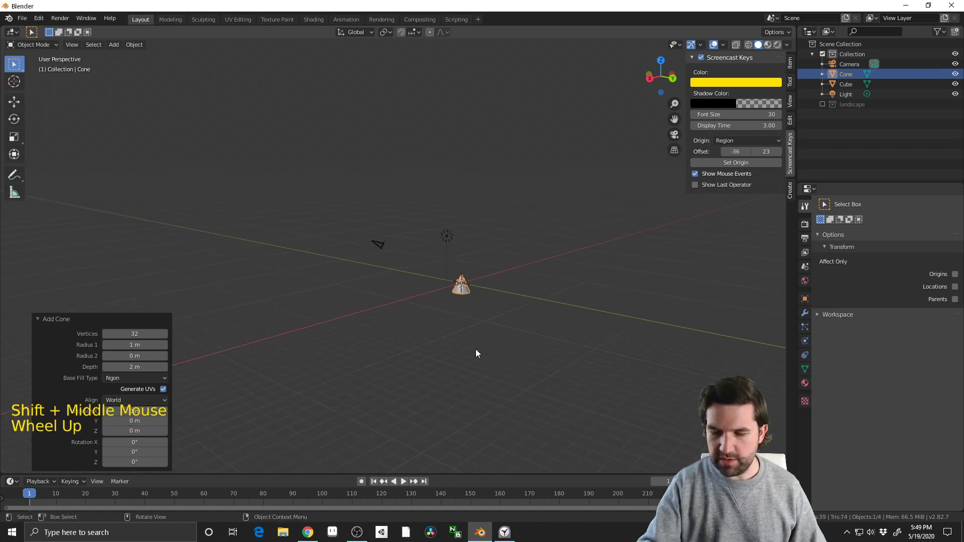
{"action": "key", "text": "KP_Decimal"}
{"action": "scroll", "coordinate": [480, 352], "scroll_direction": "down", "scroll_amount": 4}
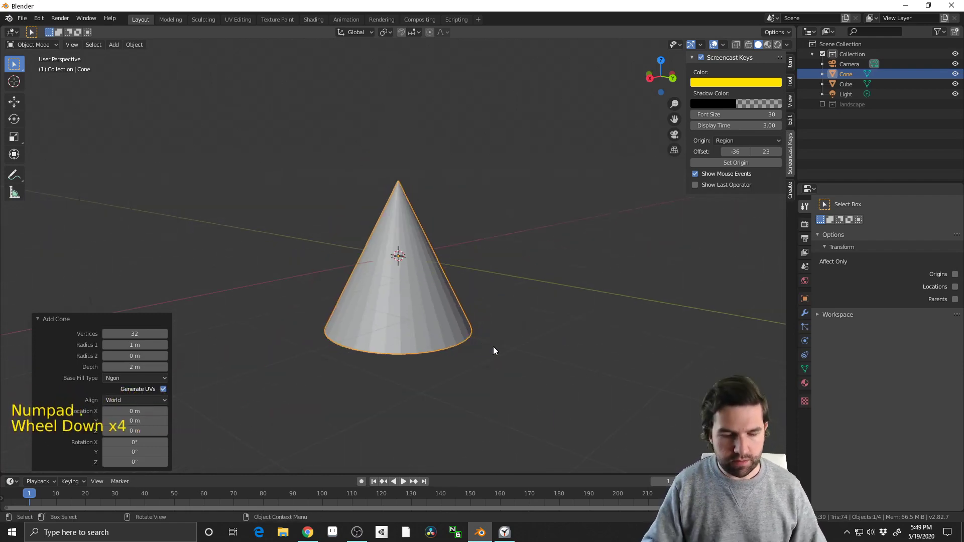
{"action": "middle_click_drag", "start_coordinate": [493, 350], "coordinate": [521, 346]}
{"action": "scroll", "coordinate": [521, 346], "scroll_direction": "down", "scroll_amount": 3}
{"action": "key", "text": "g"}
{"action": "key", "text": "z"}
{"action": "left_click", "coordinate": [505, 235]}
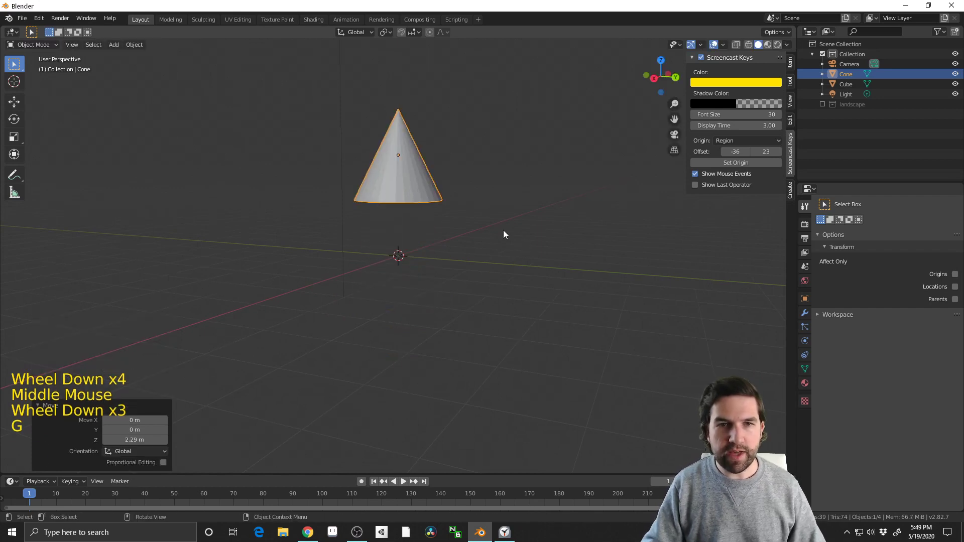
Stretch the cone taller along the Z axis by a factor of about 1.668
{"action": "middle_click_drag", "start_coordinate": [504, 235], "coordinate": [312, 340], "text": "shift"}
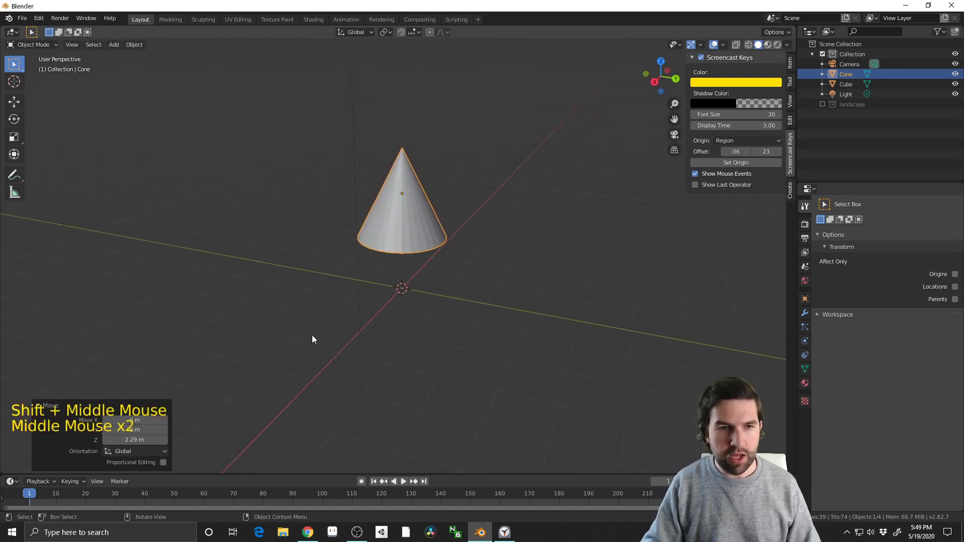
{"action": "middle_click_drag", "start_coordinate": [368, 202], "coordinate": [457, 306]}
{"action": "scroll", "coordinate": [424, 357], "scroll_direction": "up", "scroll_amount": 2}
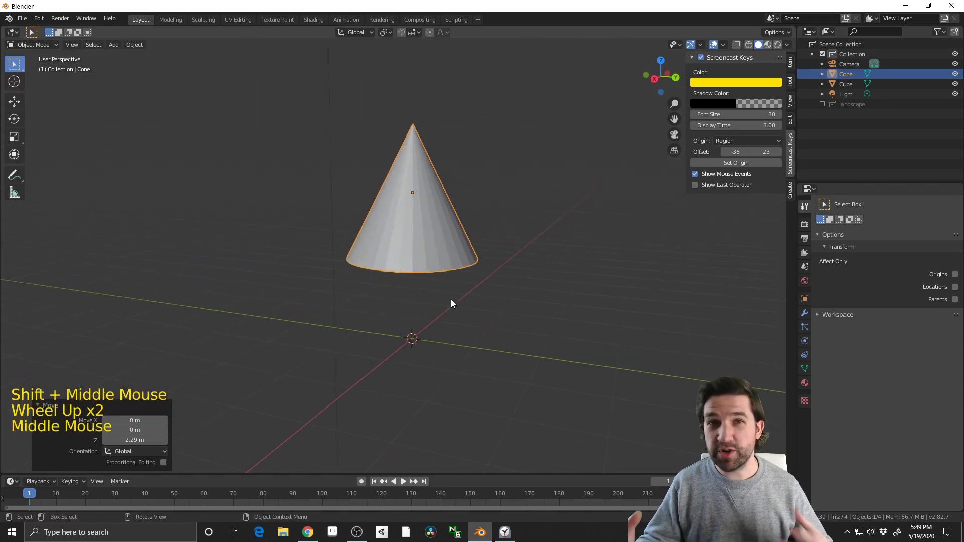
{"action": "scroll", "coordinate": [444, 286], "scroll_direction": "down", "scroll_amount": 3}
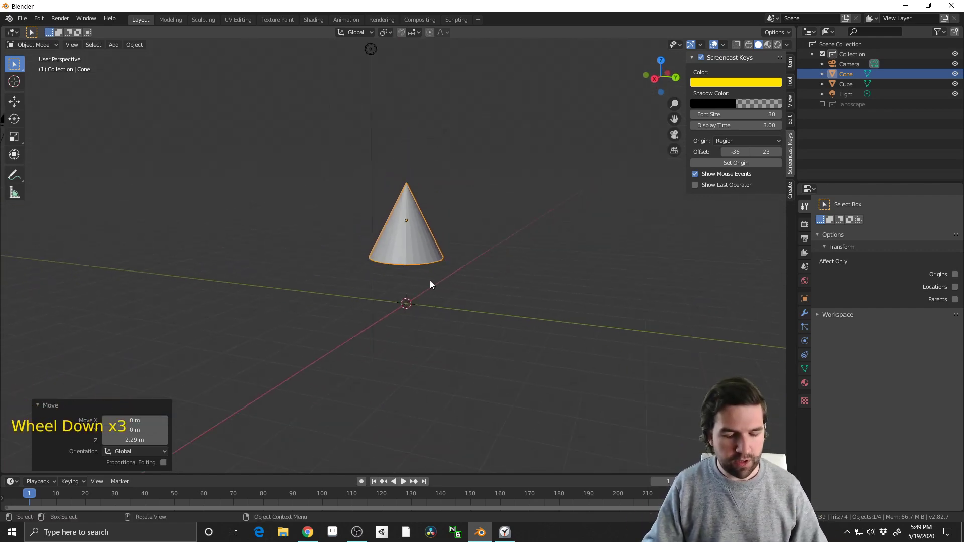
{"action": "key", "text": "s"}
{"action": "key", "text": "z"}
{"action": "left_click", "coordinate": [480, 302]}
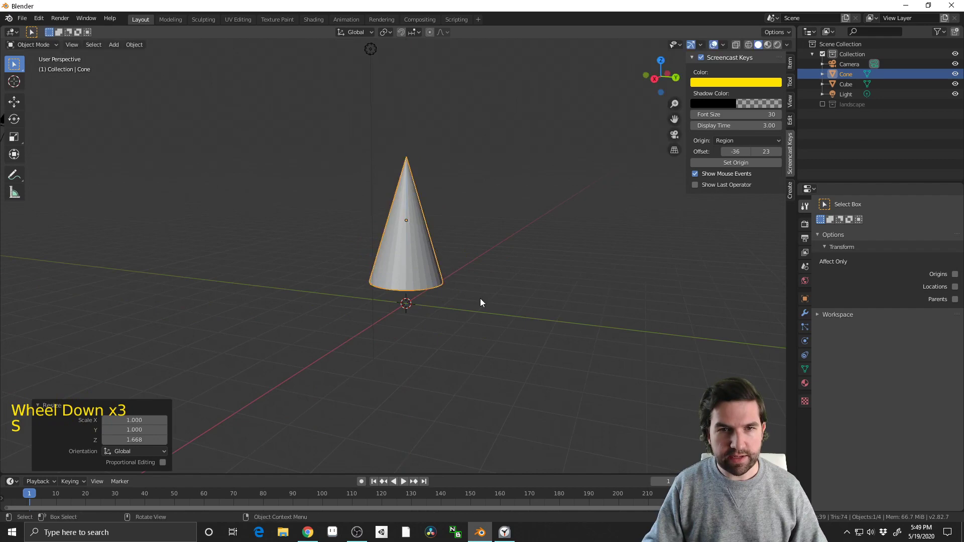
Turn on proportional editing and inset the cone's base face by about 0.818 m to leave a small central face
{"action": "middle_click_drag", "start_coordinate": [480, 302], "coordinate": [442, 280]}
{"action": "key", "text": "Tab"}
{"action": "scroll", "coordinate": [443, 276], "scroll_direction": "up", "scroll_amount": 2}
{"action": "key", "text": "3"}
{"action": "left_click", "coordinate": [421, 275]}
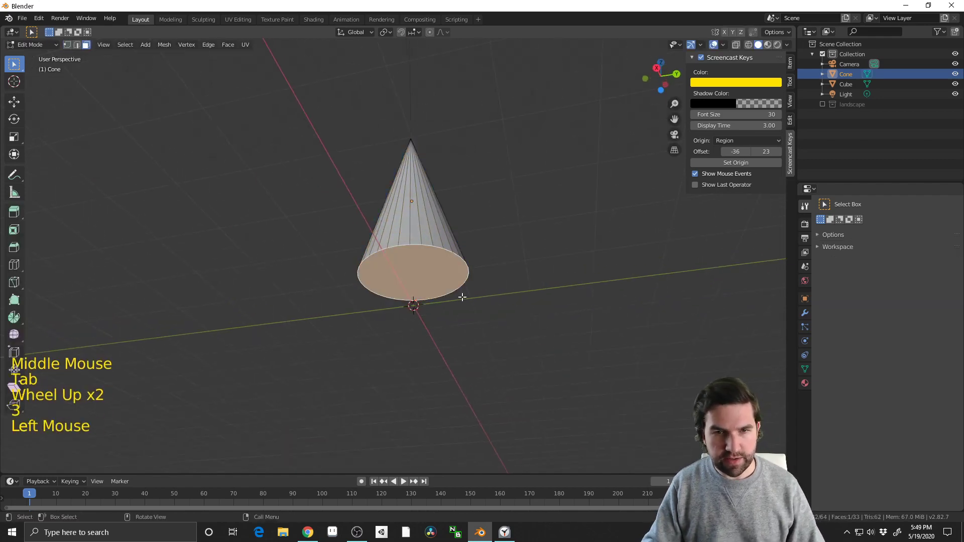
{"action": "key", "text": "o"}
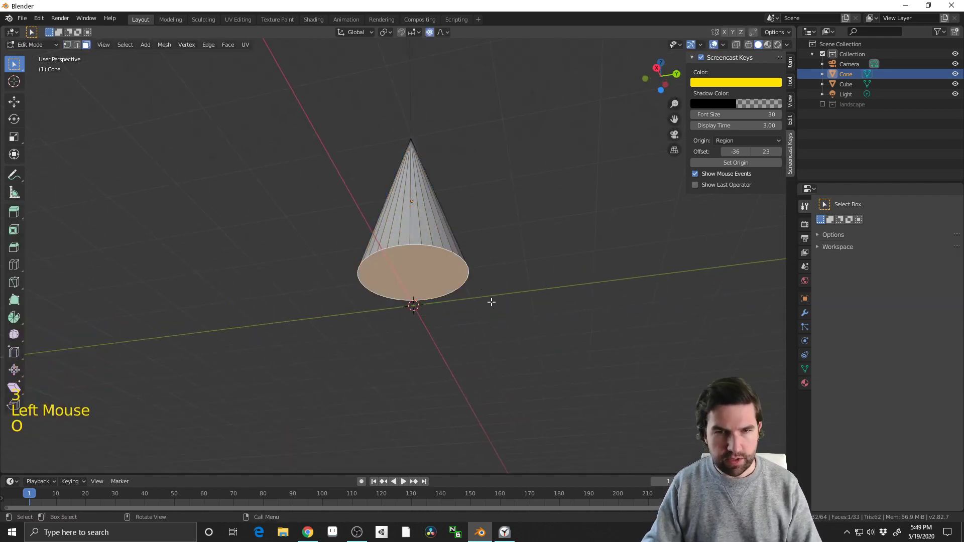
{"action": "key", "text": "i"}
{"action": "left_click", "coordinate": [428, 297]}
Extrude the small central face under the cone down to about ground level as a tree trunk
{"action": "key", "text": "e"}
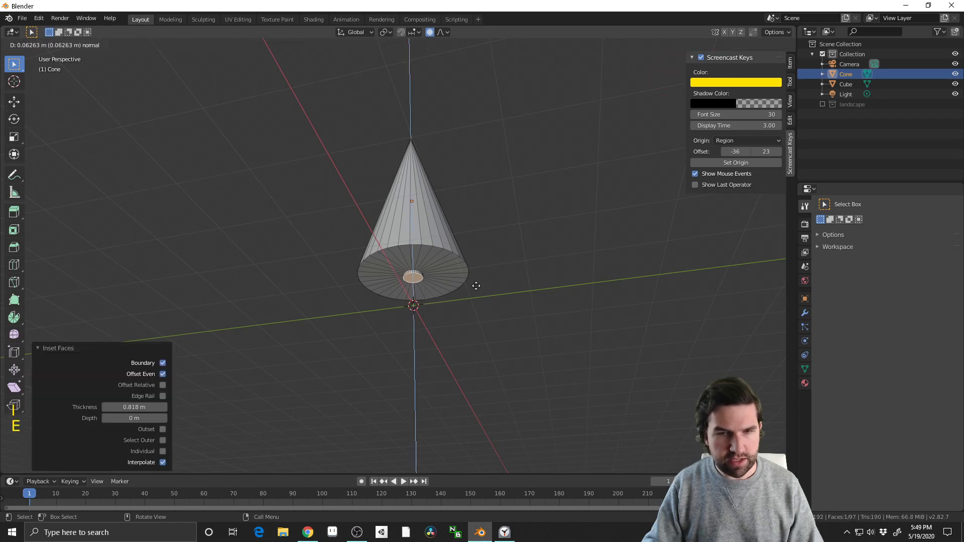
{"action": "left_click", "coordinate": [475, 308]}
{"action": "middle_click_drag", "start_coordinate": [475, 310], "coordinate": [504, 364]}
{"action": "key", "text": "Tab"}
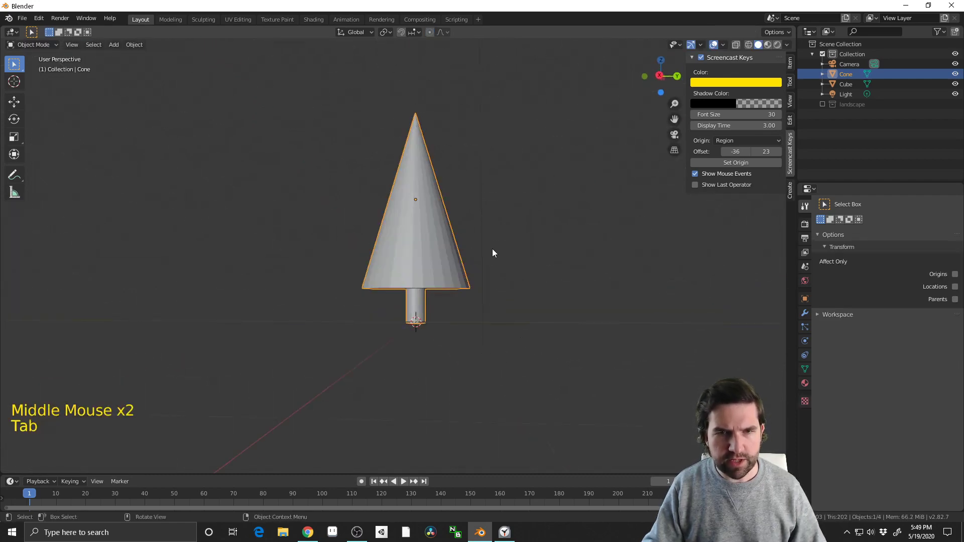
Try to add loop cuts across the cone's sloping sides
{"action": "middle_click_drag", "start_coordinate": [492, 251], "coordinate": [417, 249]}
{"action": "key", "text": "Tab"}
{"action": "left_click", "coordinate": [409, 247]}
{"action": "key", "text": "ctrl+r"}
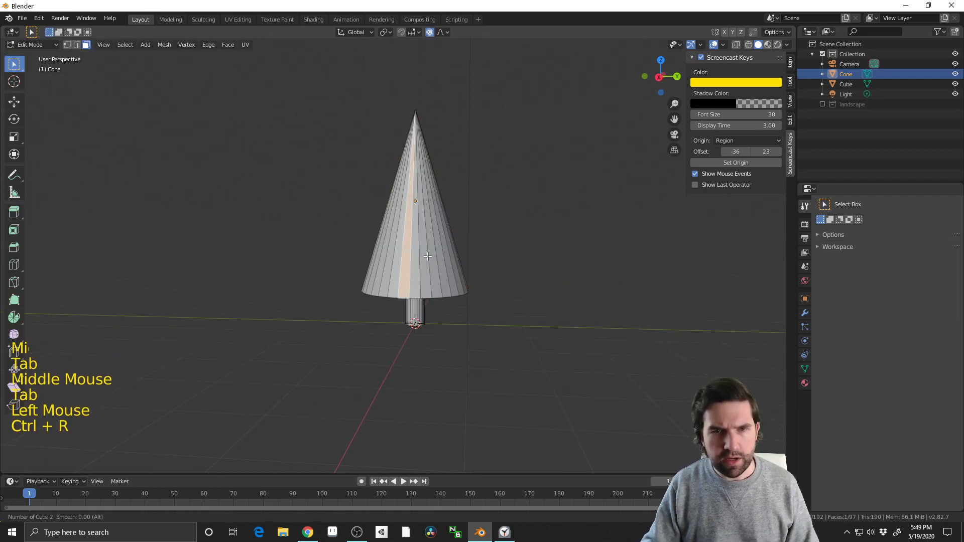
{"action": "left_click", "coordinate": [419, 261]}
{"action": "key", "text": "ctrl+r"}
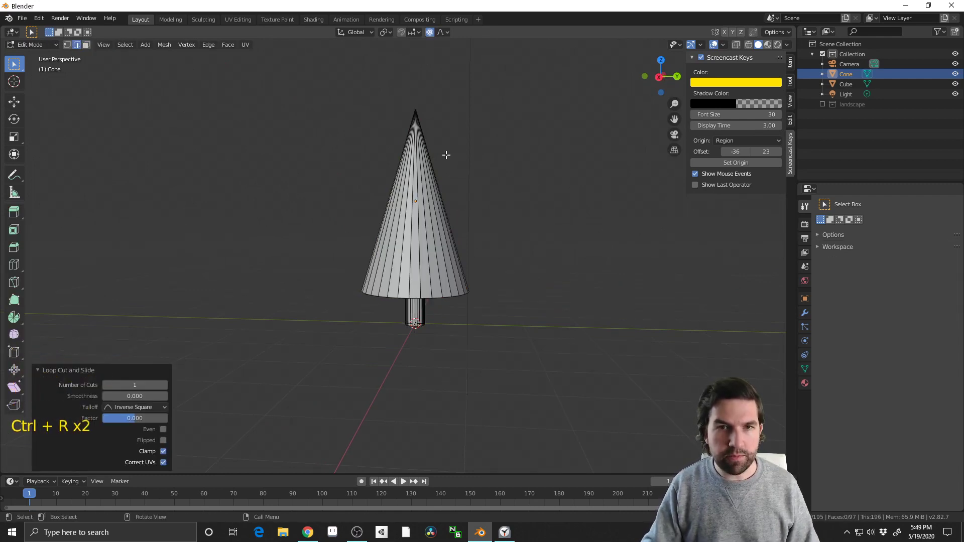
{"action": "key", "text": "Tab"}
In the right orthographic view, make a straight horizontal knife cut through the whole cone a little below its tip
{"action": "middle_click_drag", "start_coordinate": [432, 152], "coordinate": [428, 296], "text": "shift"}
{"action": "scroll", "coordinate": [427, 296], "scroll_direction": "up", "scroll_amount": 2}
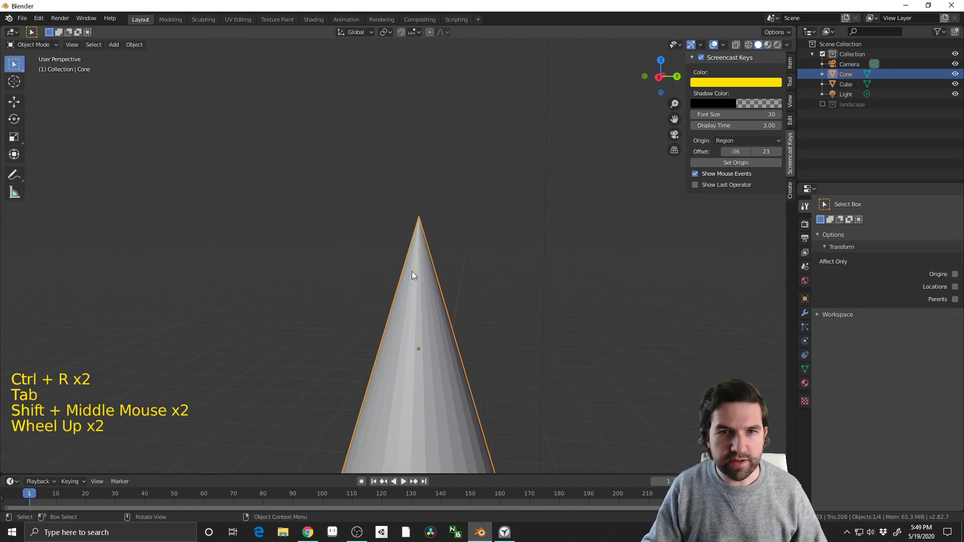
{"action": "left_click", "coordinate": [412, 271]}
{"action": "left_click", "coordinate": [657, 77]}
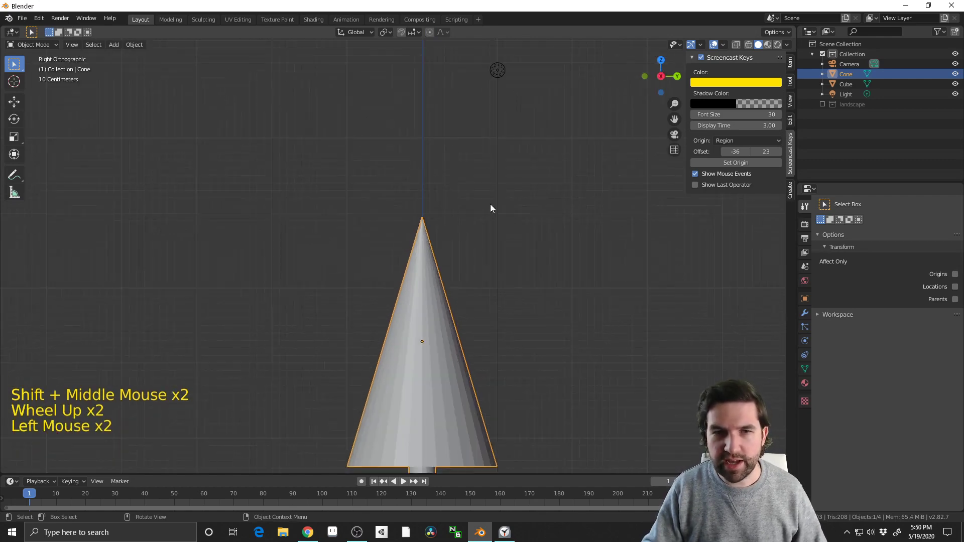
{"action": "middle_click_drag", "start_coordinate": [419, 325], "coordinate": [430, 207], "text": "shift"}
{"action": "left_click", "coordinate": [457, 189]}
{"action": "left_click", "coordinate": [451, 193]}
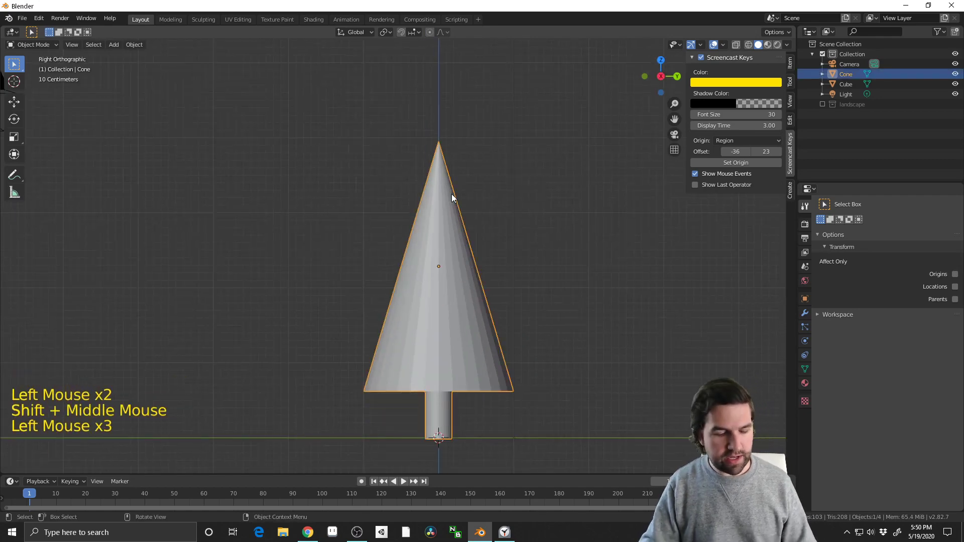
{"action": "key", "text": "Tab"}
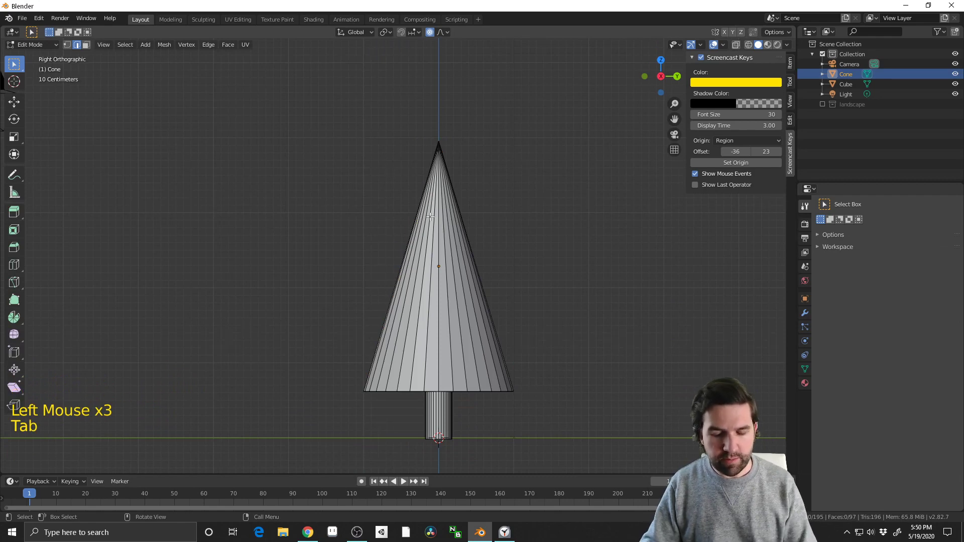
{"action": "key", "text": "k"}
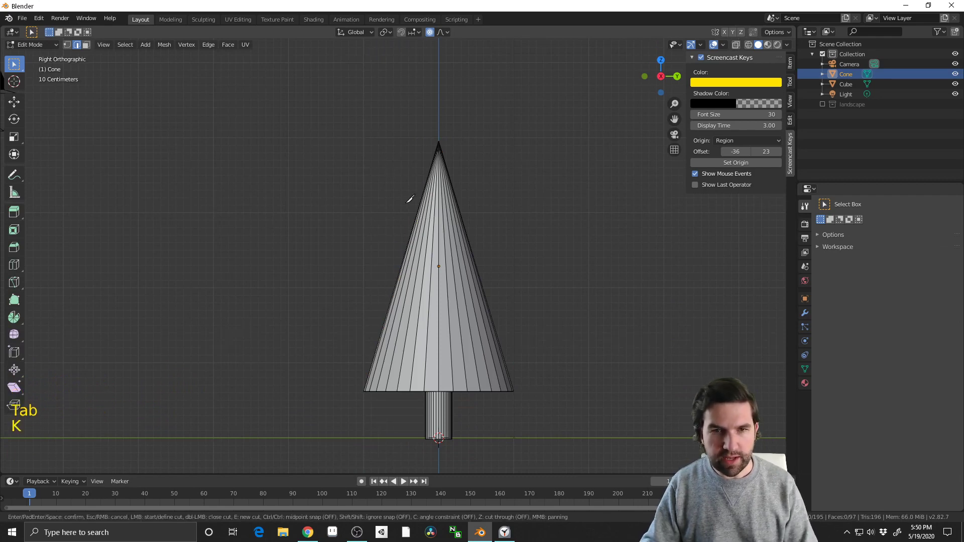
{"action": "left_click", "coordinate": [382, 197]}
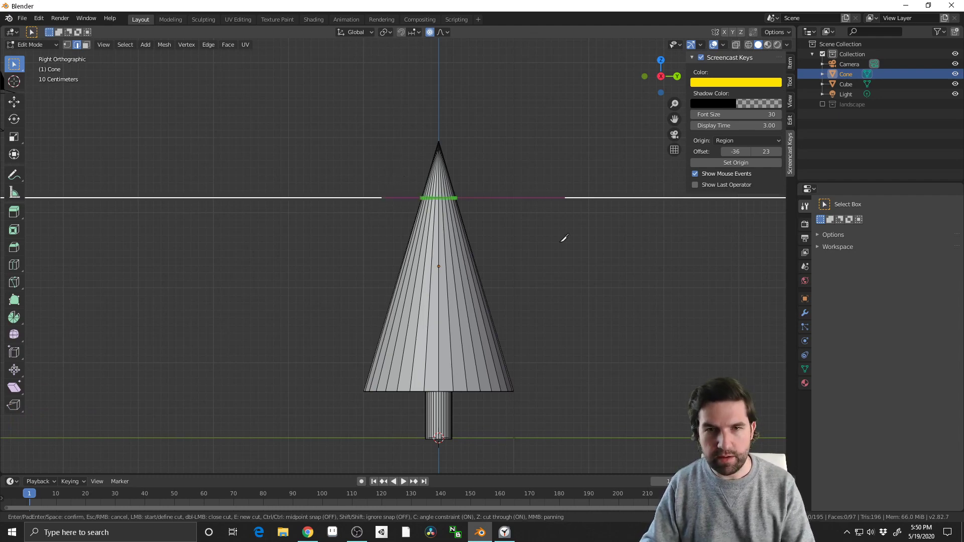
{"action": "key", "text": "Return"}
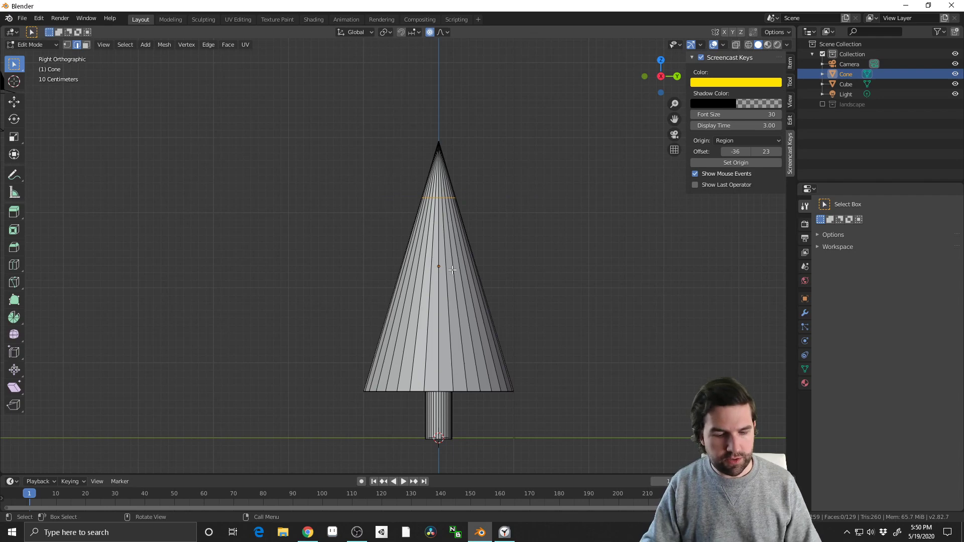
Add two evenly spaced loop cuts between the knife cut and the cone's base, without sliding them
{"action": "key", "text": "ctrl+r"}
{"action": "left_click", "coordinate": [454, 283]}
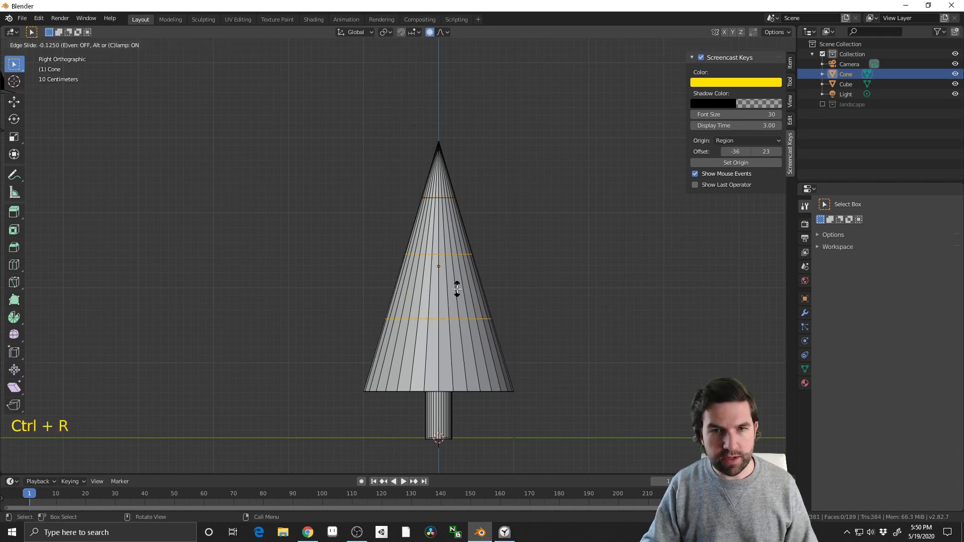
{"action": "right_click", "coordinate": [457, 289]}
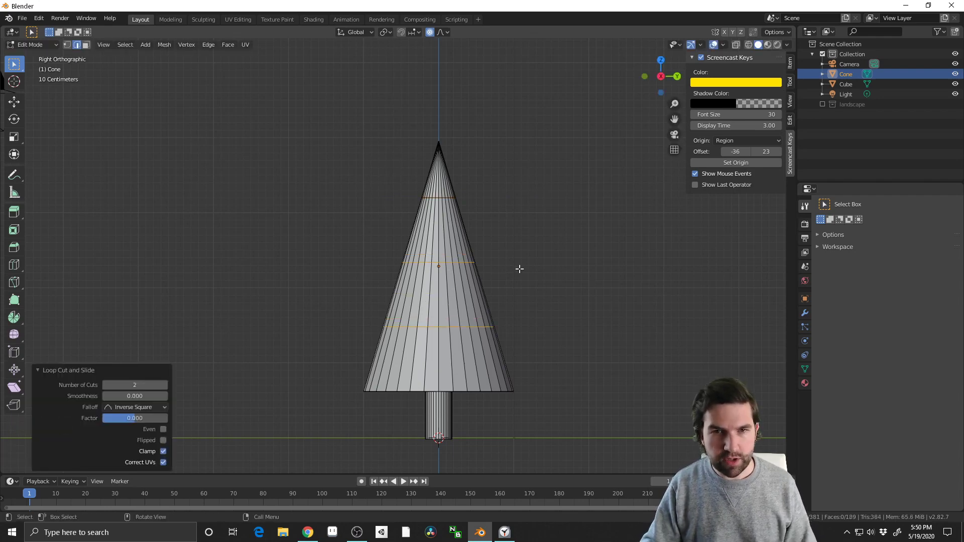
Select the horizontal edge loops running around the cone, starting with the one nearest the tip
{"action": "left_click", "coordinate": [443, 199], "text": "alt+shift"}
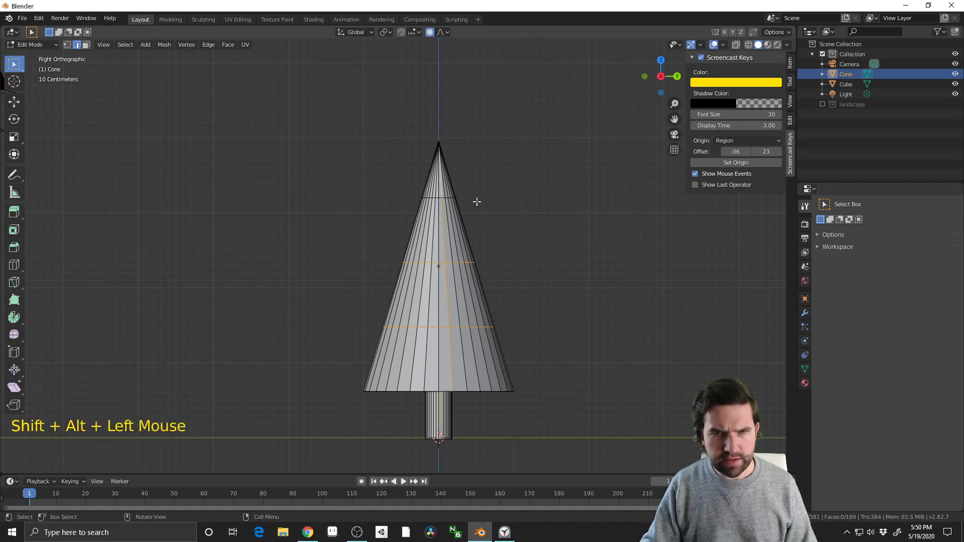
{"action": "left_click", "coordinate": [497, 206]}
{"action": "middle_click_drag", "start_coordinate": [497, 206], "coordinate": [494, 247]}
{"action": "scroll", "coordinate": [495, 247], "scroll_direction": "up", "scroll_amount": 1}
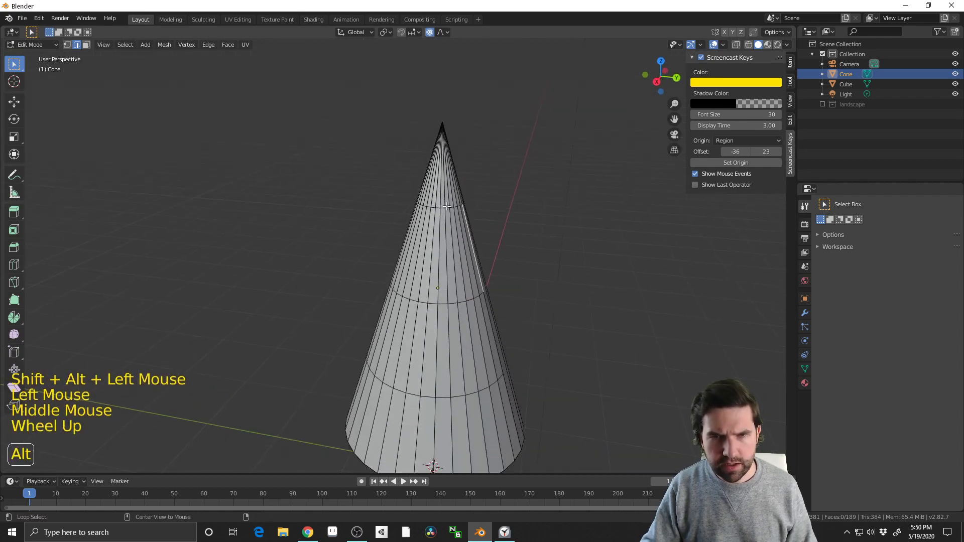
{"action": "left_click", "coordinate": [446, 207], "text": "alt"}
{"action": "left_click", "coordinate": [453, 304], "text": "alt+shift"}
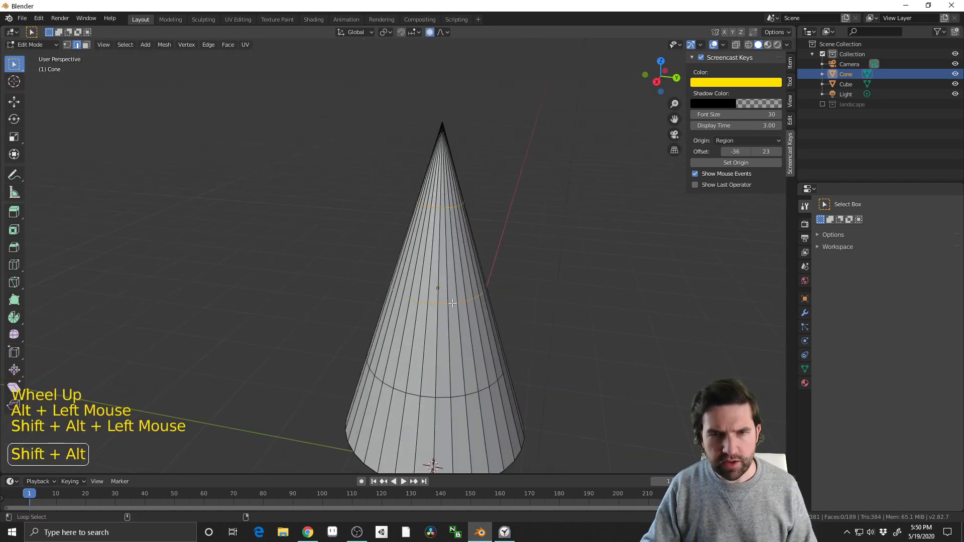
{"action": "middle_click_drag", "start_coordinate": [520, 394], "coordinate": [478, 348]}
{"action": "key", "text": "ctrl"}
{"action": "left_click", "coordinate": [457, 350]}
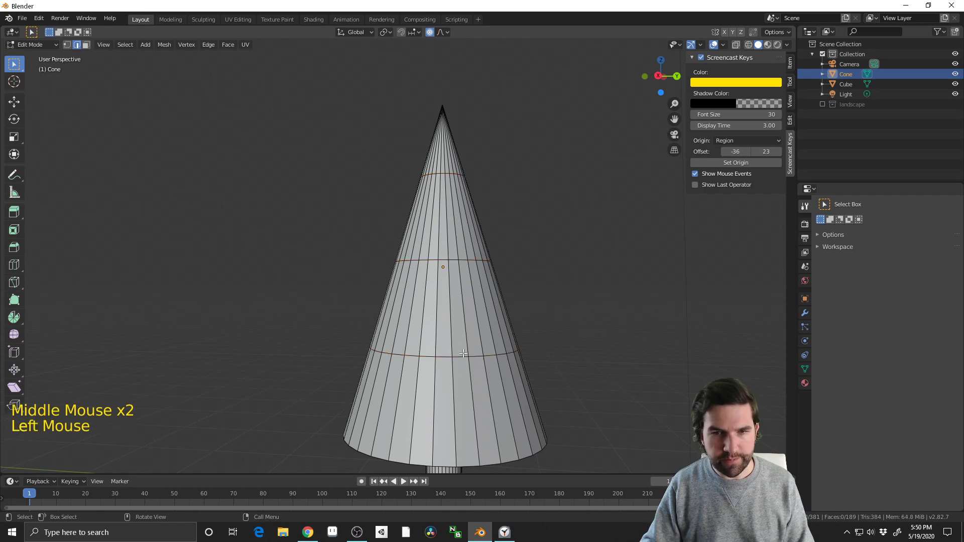
{"action": "key", "text": "ctrl+e"}
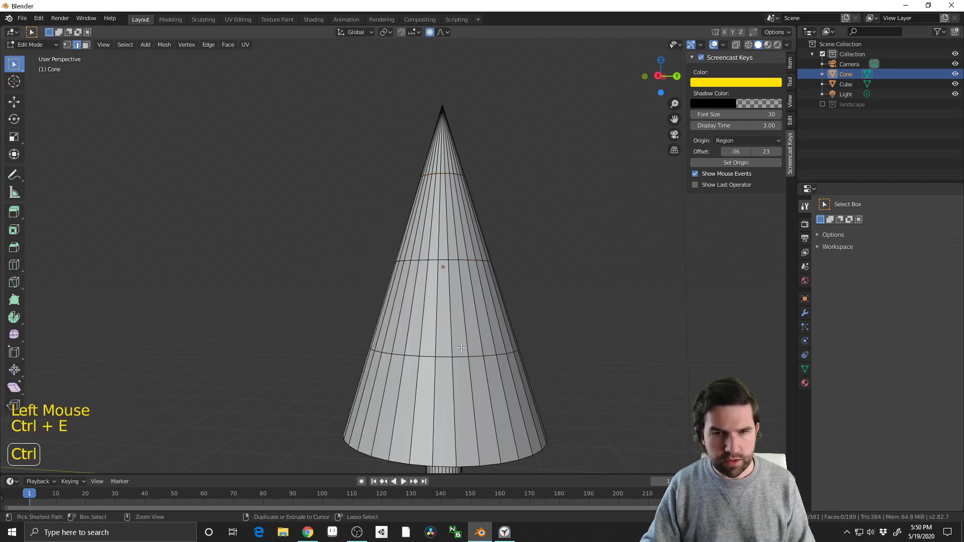
{"action": "key", "text": "ctrl+e"}
{"action": "left_click", "coordinate": [518, 326]}
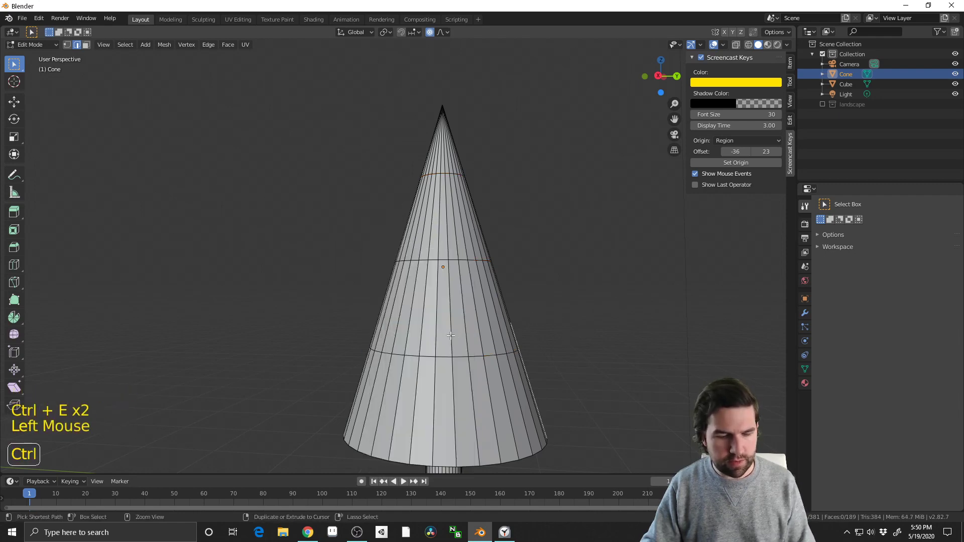
Add a loop cut just above the cone's lowest horizontal edge loop, then try scaling it outward and undo the scaling
{"action": "key", "text": "ctrl+r"}
{"action": "left_click", "coordinate": [452, 340]}
{"action": "left_click", "coordinate": [460, 358]}
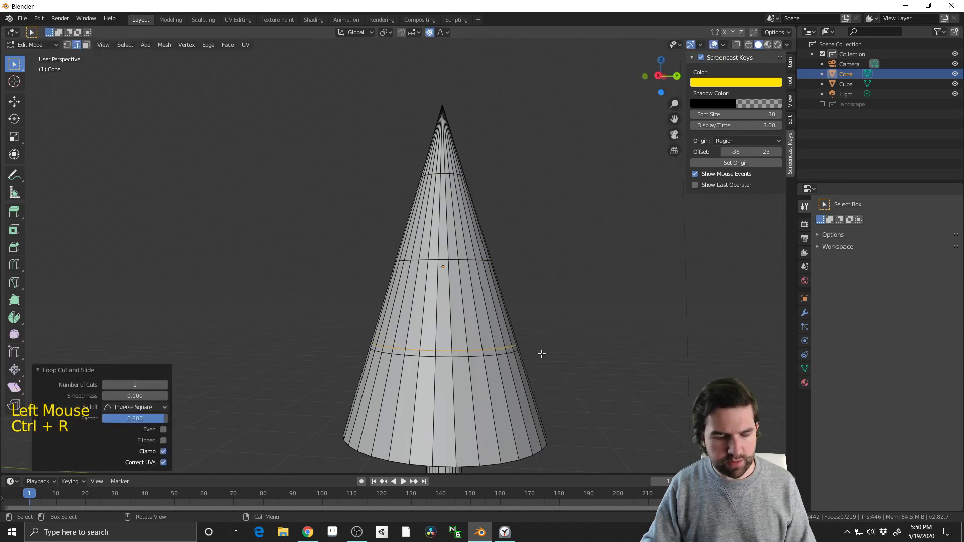
{"action": "key", "text": "s"}
{"action": "left_click", "coordinate": [572, 346]}
{"action": "key", "text": "ctrl+z"}
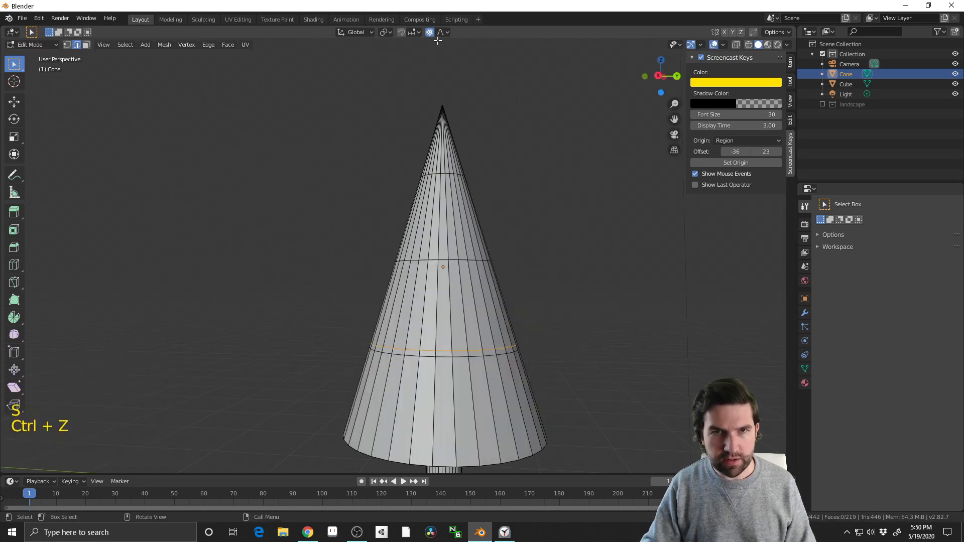
Turn off proportional editing and scale the new lowest loop outward by about 1.37
{"action": "left_click", "coordinate": [430, 32]}
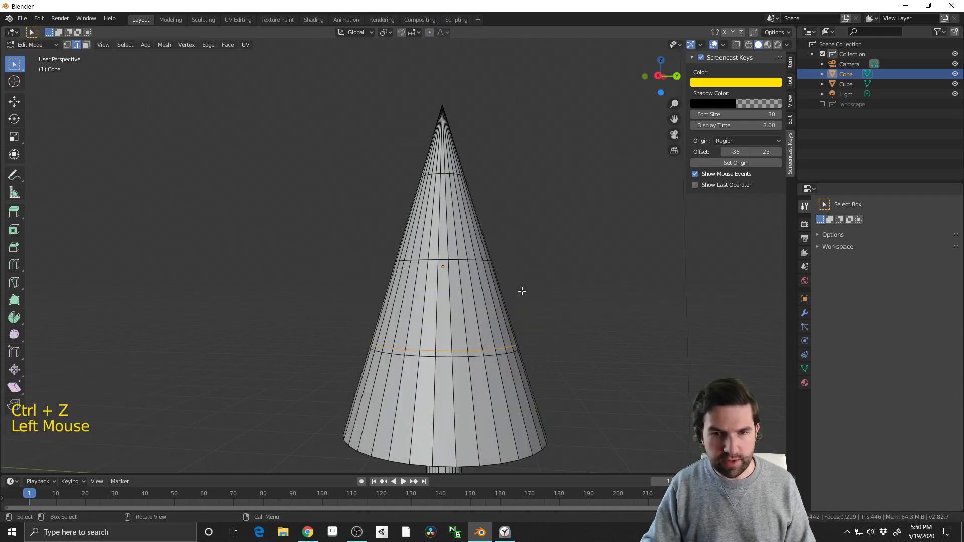
{"action": "key", "text": "s"}
{"action": "left_click", "coordinate": [564, 297]}
Add a loop cut just above the middle horizontal edge loop and scale it outward by about 1.48
{"action": "key", "text": "ctrl+r"}
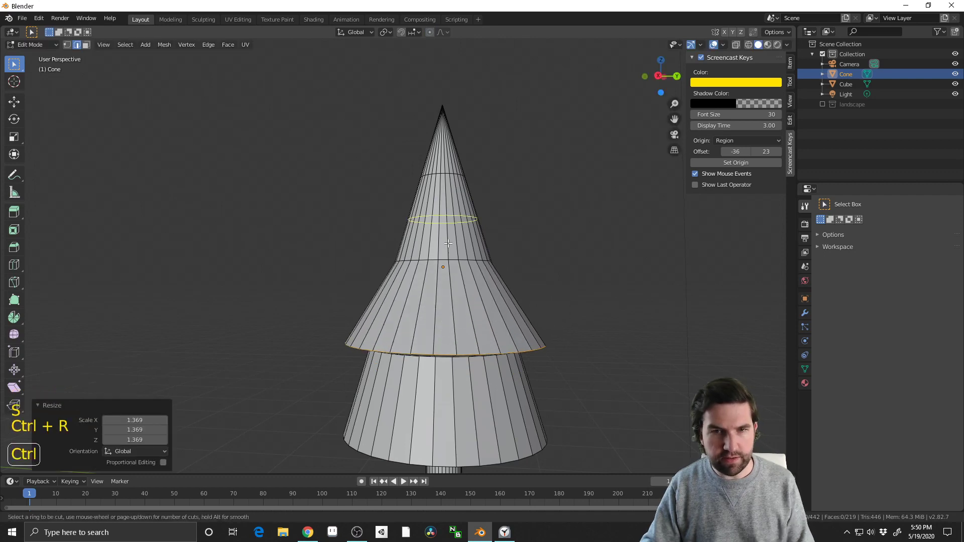
{"action": "left_click", "coordinate": [449, 244]}
{"action": "left_click", "coordinate": [458, 264]}
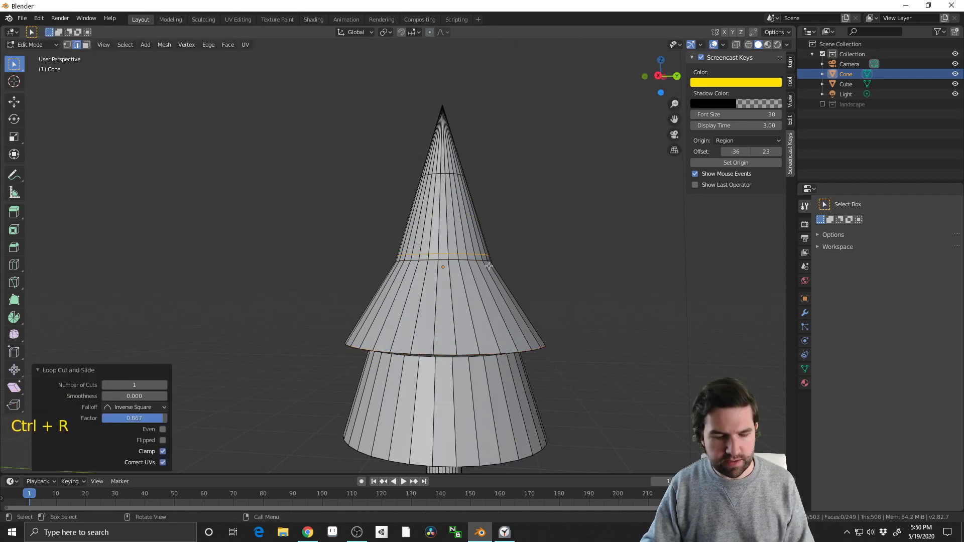
{"action": "key", "text": "s"}
{"action": "middle_click", "coordinate": [529, 272]}
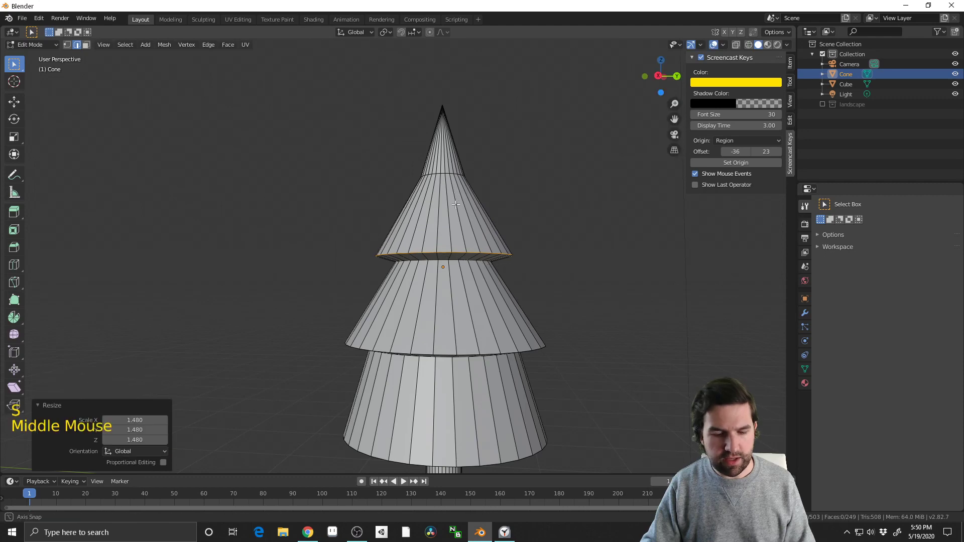
Add a loop cut just below the knife cut and scale the knife cut's edge loop outward
{"action": "key", "text": "ctrl+r"}
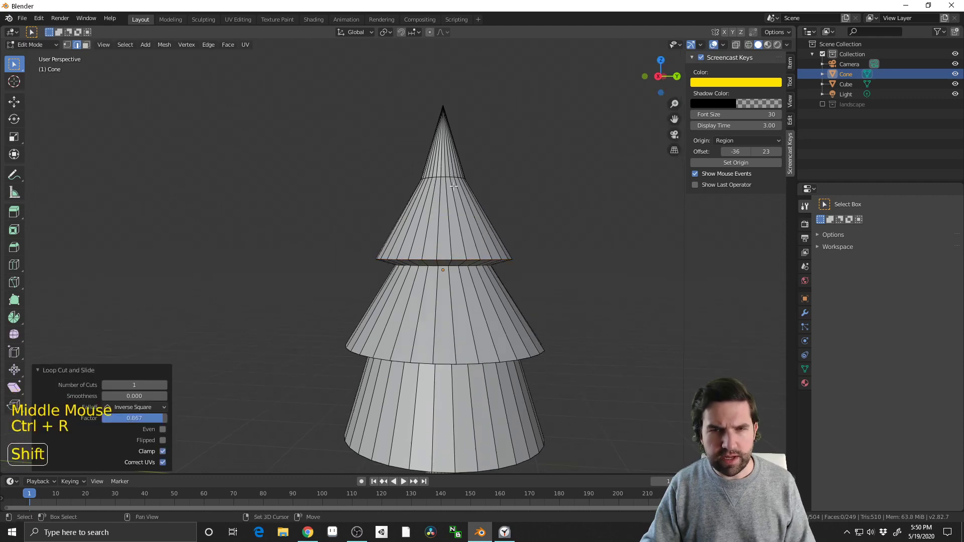
{"action": "middle_click_drag", "start_coordinate": [444, 168], "coordinate": [443, 329], "text": "shift"}
{"action": "scroll", "coordinate": [443, 329], "scroll_direction": "up", "scroll_amount": 3}
{"action": "key", "text": "ctrl+r"}
{"action": "left_click", "coordinate": [442, 323]}
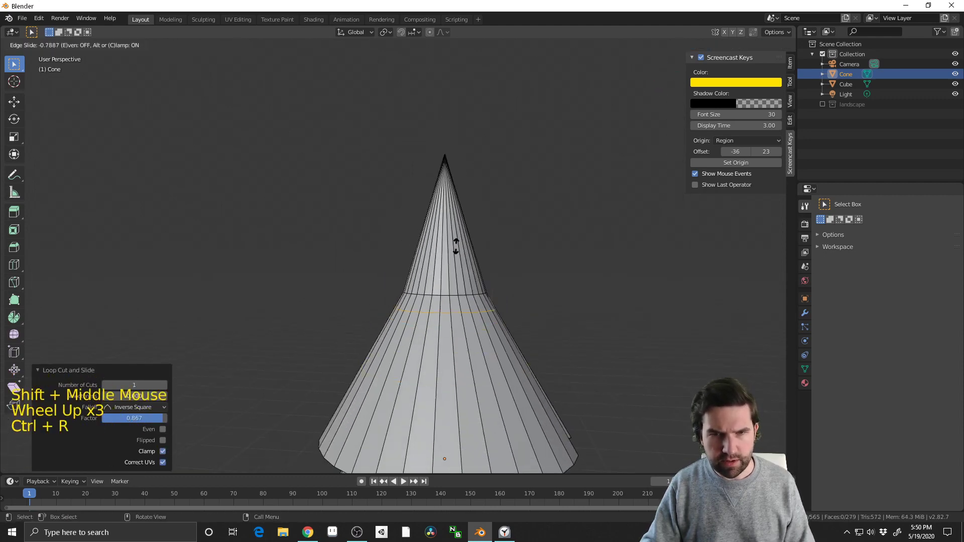
{"action": "left_click", "coordinate": [490, 300], "text": "alt"}
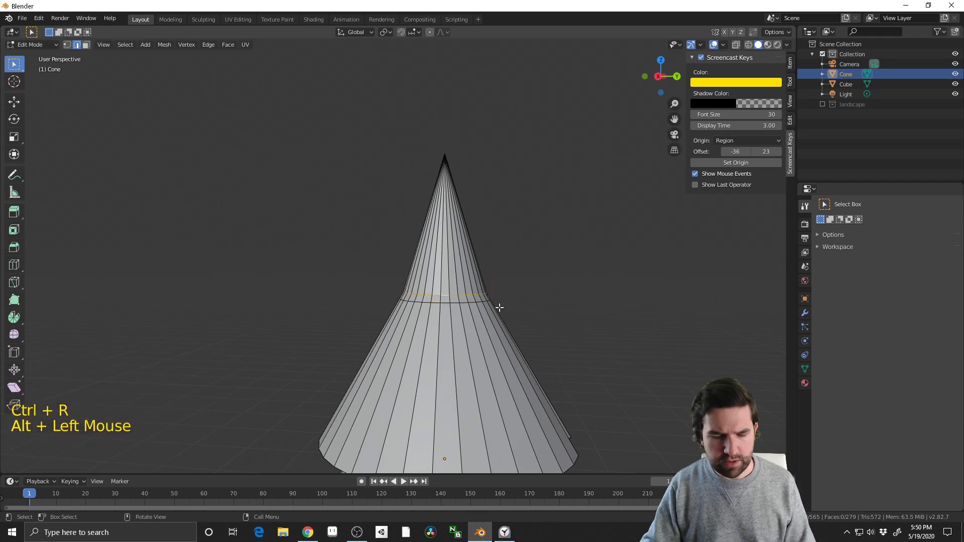
{"action": "key", "text": "s"}
{"action": "left_click", "coordinate": [537, 314]}
{"action": "middle_click_drag", "start_coordinate": [655, 351], "coordinate": [481, 344]}
Undo the tier loop cuts and their outward scaling, from the top tier down to the lowest
{"action": "key", "text": "ctrl+z"}
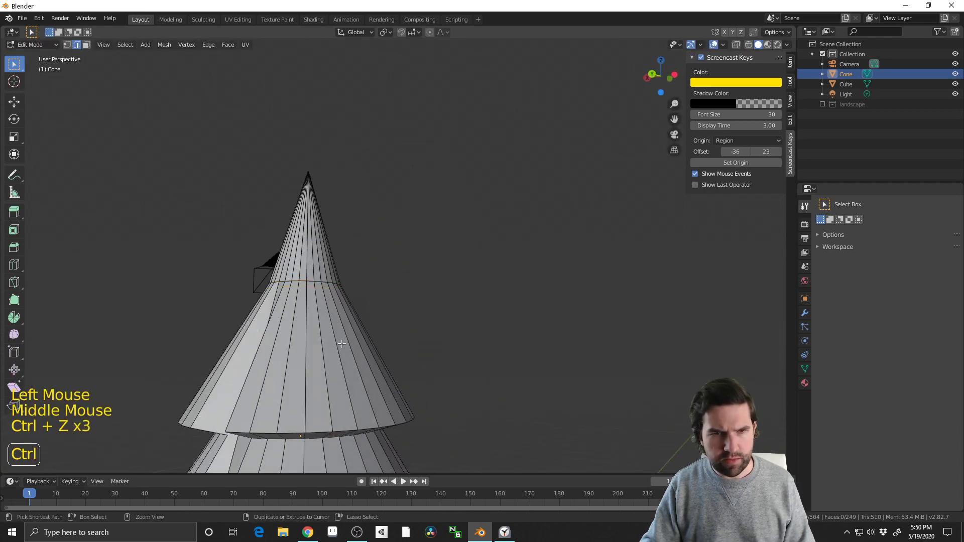
{"action": "key", "text": "ctrl+z"}
{"action": "middle_click_drag", "start_coordinate": [322, 339], "coordinate": [512, 347], "text": "alt"}
{"action": "middle_click_drag", "start_coordinate": [513, 347], "coordinate": [477, 266], "text": "shift"}
{"action": "scroll", "coordinate": [477, 266], "scroll_direction": "down", "scroll_amount": 1}
{"action": "key", "text": "ctrl+z"}
{"action": "key", "text": "ctrl+z"}
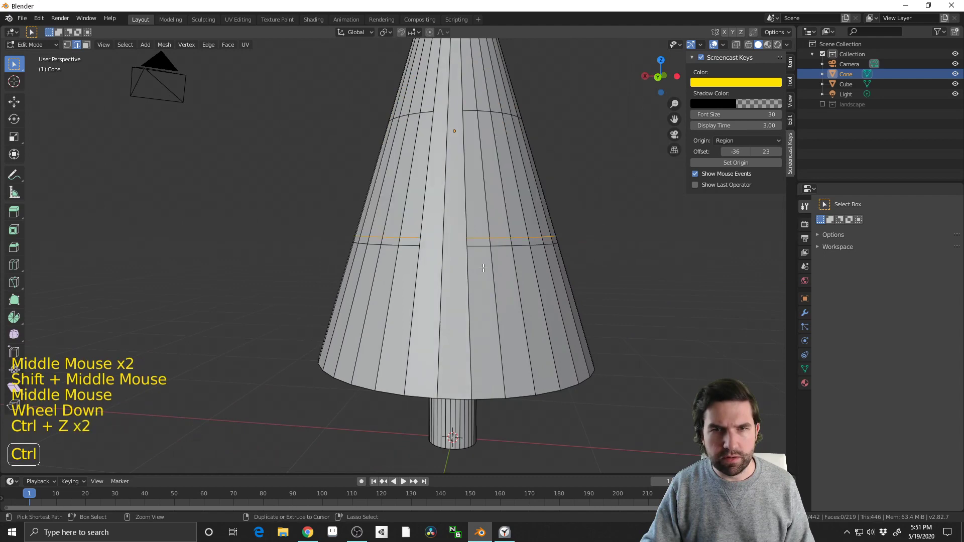
Undo the edge loop selections and the two loop cuts between the knife cut and the cone's base
{"action": "key", "text": "ctrl+z"}
{"action": "middle_click_drag", "start_coordinate": [483, 268], "coordinate": [485, 222]}
{"action": "key", "text": "ctrl+z"}
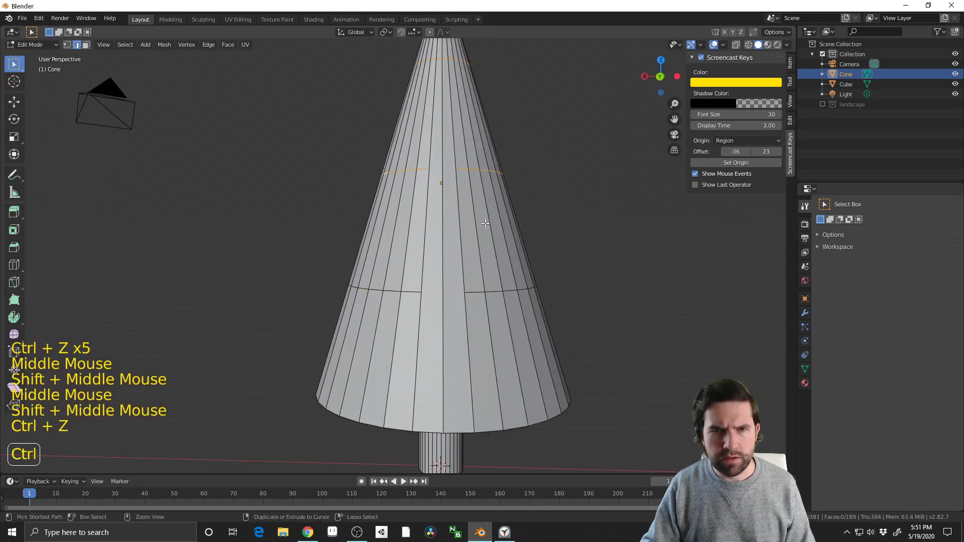
{"action": "key", "text": "ctrl+z"}
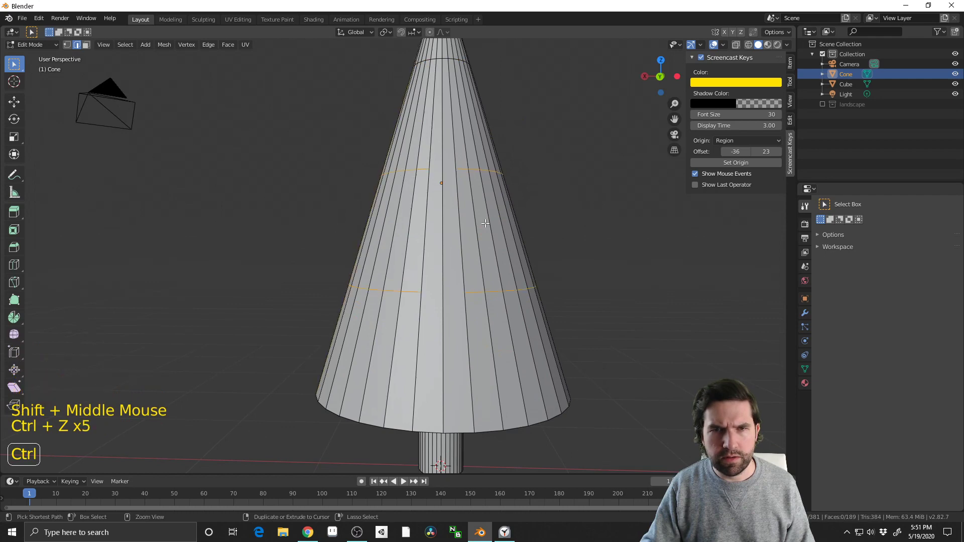
{"action": "key", "text": "ctrl+z"}
{"action": "middle_click_drag", "start_coordinate": [485, 223], "coordinate": [508, 232]}
{"action": "left_click", "coordinate": [541, 160]}
In vertex select mode, dissolve the three stray vertices along one sloping edge below the knife cut
{"action": "middle_click_drag", "start_coordinate": [541, 159], "coordinate": [388, 387], "text": "shift"}
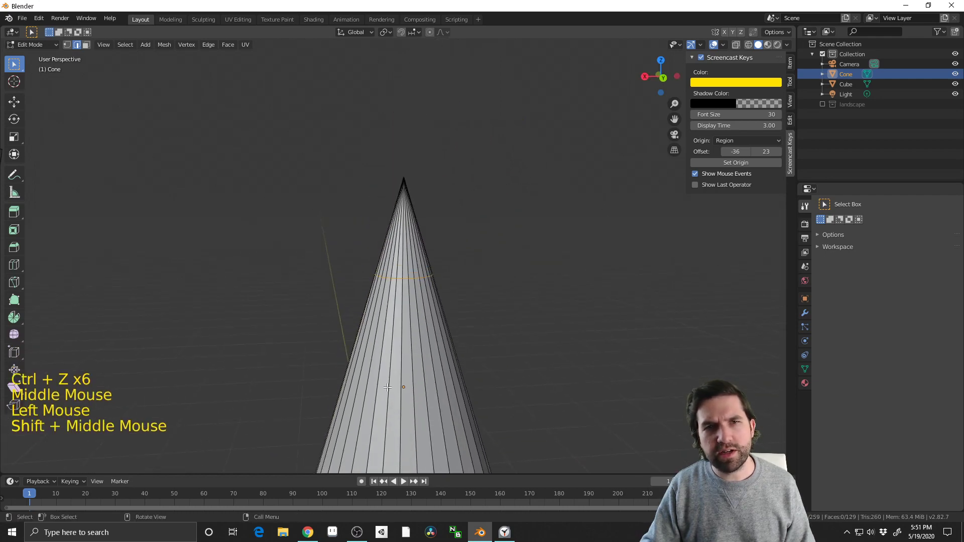
{"action": "scroll", "coordinate": [388, 387], "scroll_direction": "up", "scroll_amount": 3}
{"action": "key", "text": "1"}
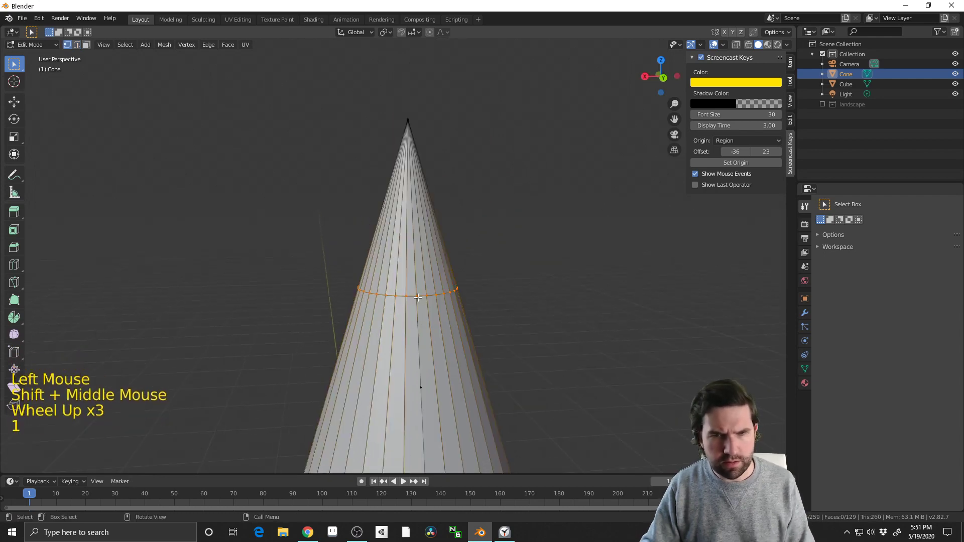
{"action": "left_click", "coordinate": [418, 297]}
{"action": "left_click", "coordinate": [422, 387]}
{"action": "middle_click_drag", "start_coordinate": [458, 442], "coordinate": [494, 234], "text": "shift"}
{"action": "scroll", "coordinate": [482, 257], "scroll_direction": "down", "scroll_amount": 2}
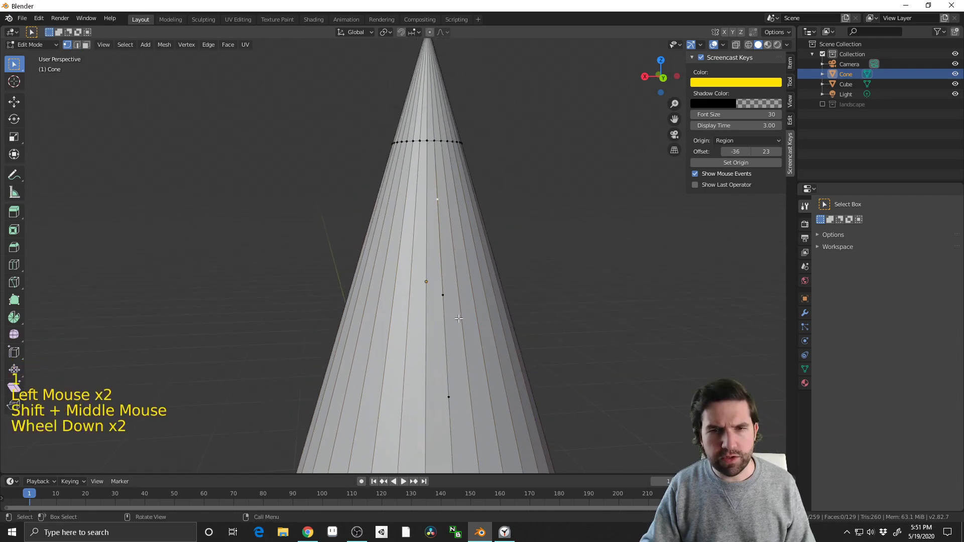
{"action": "middle_click_drag", "start_coordinate": [458, 318], "coordinate": [508, 383], "text": "shift"}
{"action": "scroll", "coordinate": [459, 259], "scroll_direction": "down", "scroll_amount": 2}
{"action": "left_click_drag", "start_coordinate": [494, 359], "coordinate": [420, 164]}
{"action": "key", "text": "x"}
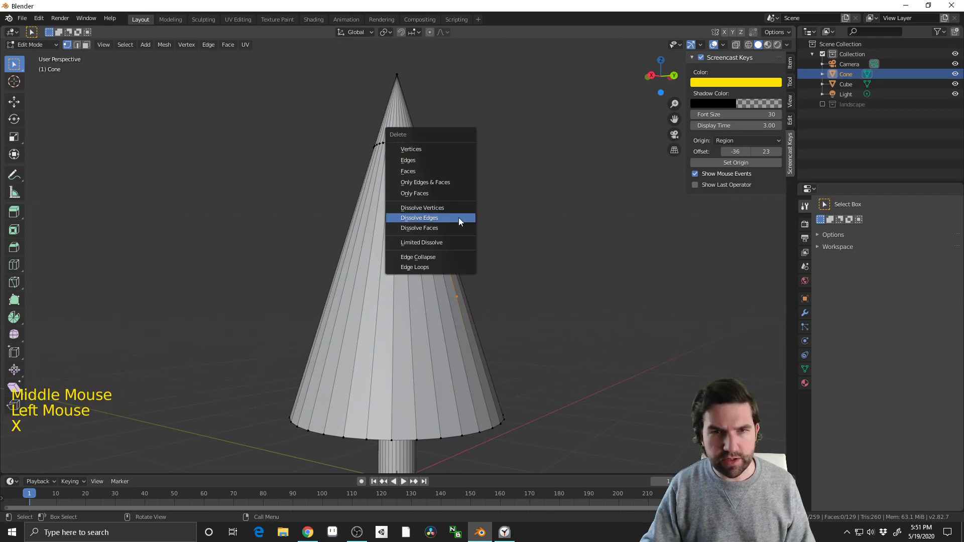
{"action": "left_click", "coordinate": [455, 208]}
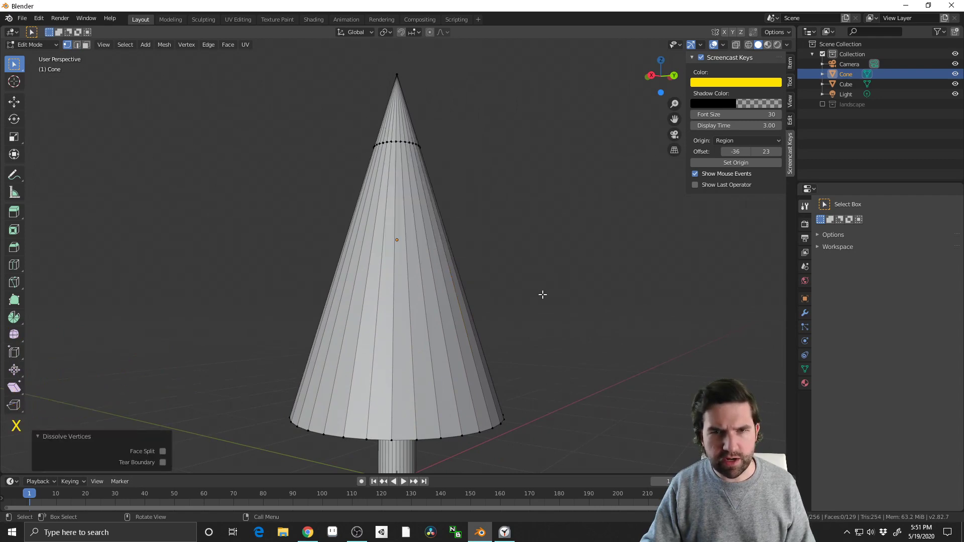
Add three evenly spaced loop cuts between the knife cut and the cone's base, without sliding them, and clear the selection
{"action": "mouse_move", "coordinate": [542, 293]}
{"action": "middle_mouse_down"}
{"action": "mouse_move", "coordinate": [518, 271]}
{"action": "mouse_move", "coordinate": [535, 290]}
{"action": "middle_mouse_up"}
{"action": "key", "text": "ctrl+r"}
{"action": "scroll", "coordinate": [366, 323], "scroll_direction": "up", "scroll_amount": 2}
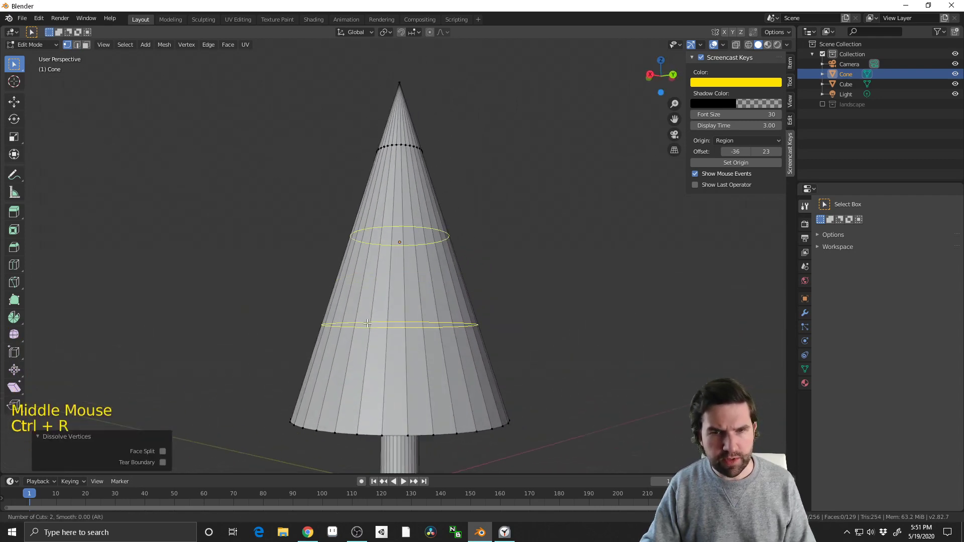
{"action": "left_click", "coordinate": [366, 322]}
{"action": "left_click", "coordinate": [367, 323]}
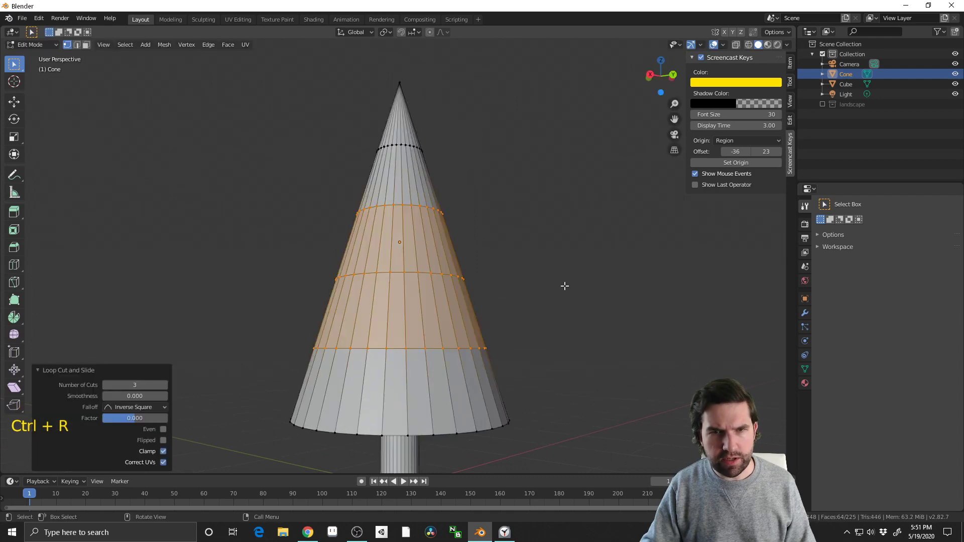
{"action": "left_click", "coordinate": [565, 284]}
Add a loop cut slid down close above the lowest of the three loops and scale it outward by about 1.25
{"action": "middle_click_drag", "start_coordinate": [564, 284], "coordinate": [430, 346]}
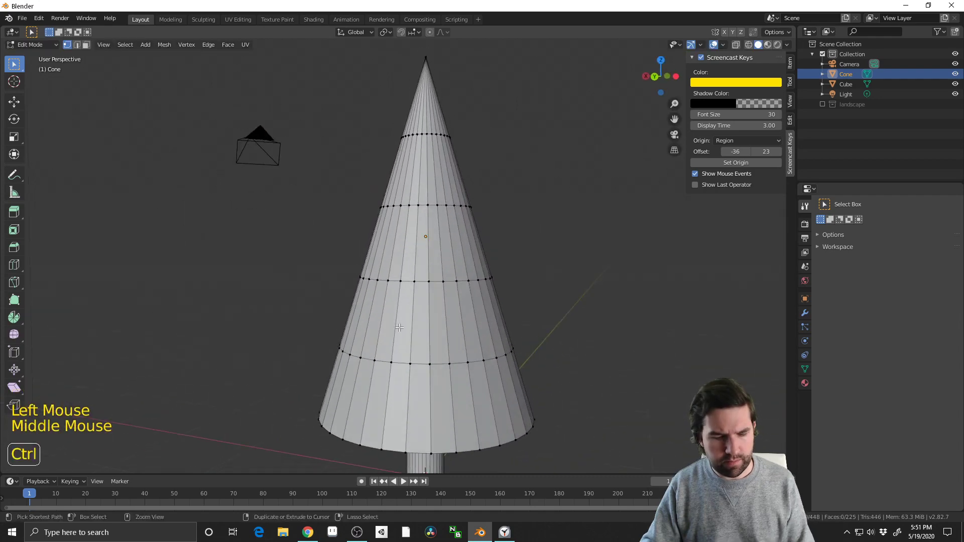
{"action": "key", "text": "ctrl+r"}
{"action": "left_click", "coordinate": [428, 354]}
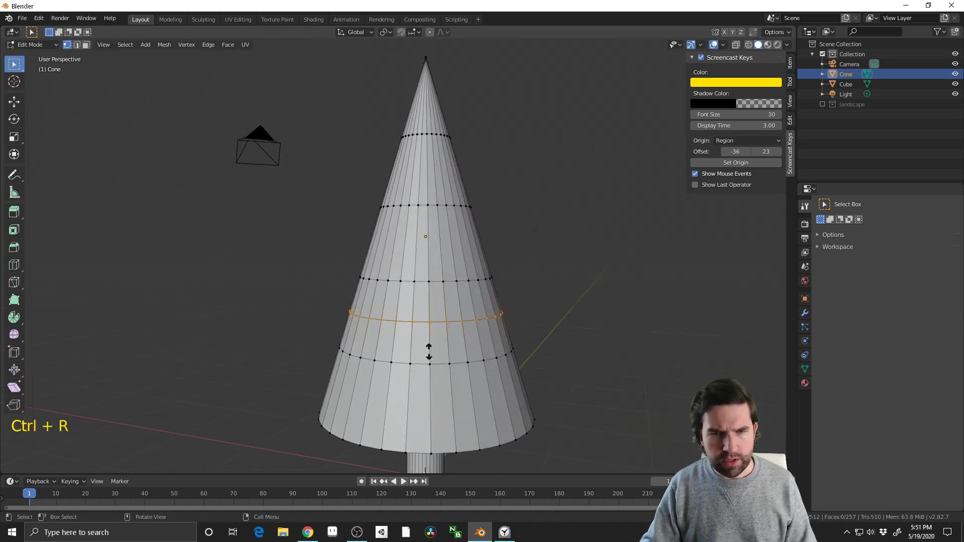
{"action": "left_click", "coordinate": [432, 388]}
{"action": "key", "text": "s"}
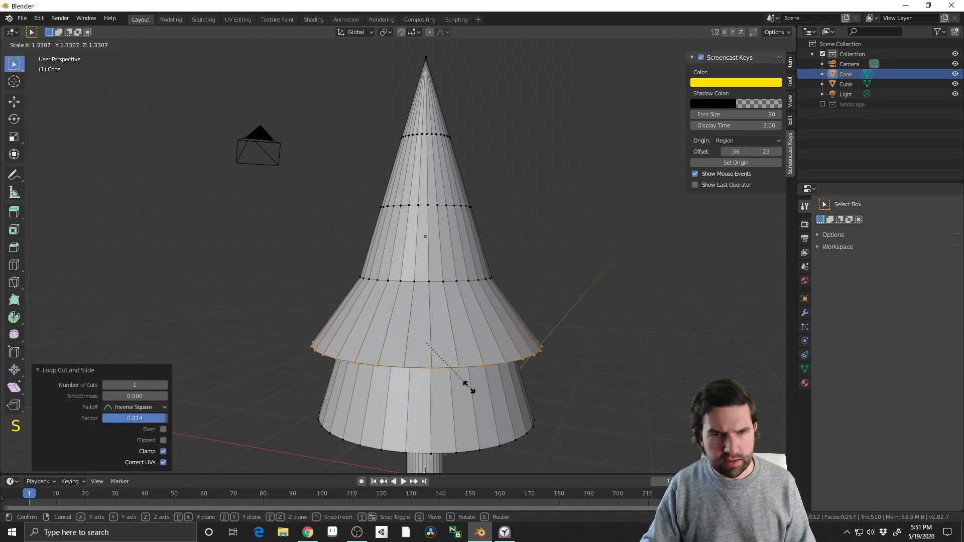
{"action": "left_click", "coordinate": [455, 388]}
Add a loop cut slid down close above the middle loop and scale it outward by about 1.21
{"action": "key", "text": "ctrl+r"}
{"action": "left_click", "coordinate": [414, 266]}
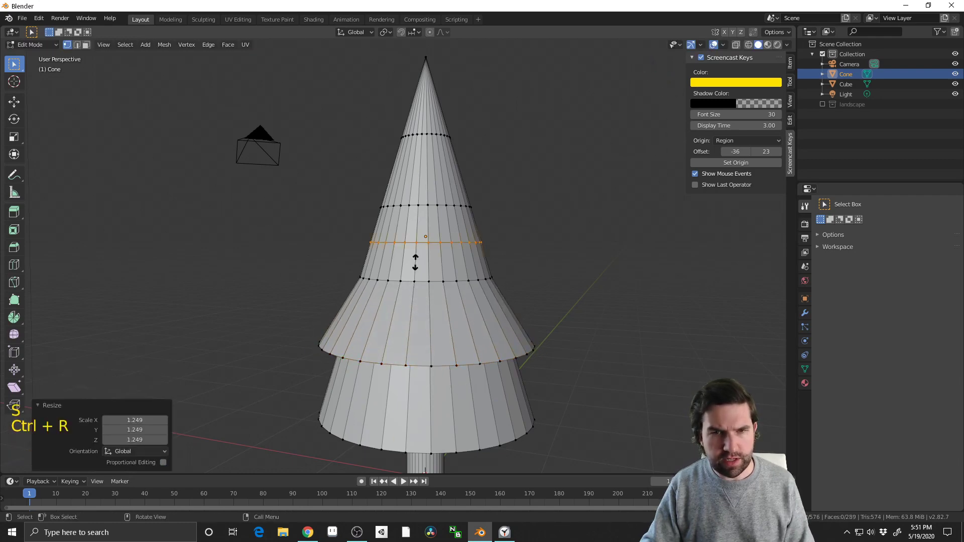
{"action": "left_click", "coordinate": [427, 296]}
{"action": "key", "text": "s"}
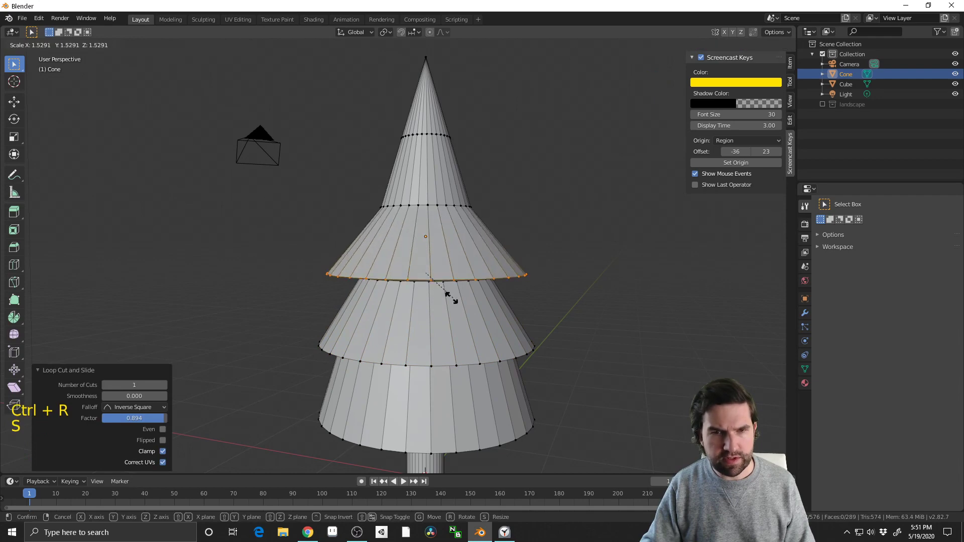
{"action": "left_click", "coordinate": [441, 302]}
Add a loop cut slid down close above the uppermost of the three loops and scale it outward by about 1.39
{"action": "key", "text": "ctrl+r"}
{"action": "left_click", "coordinate": [417, 201]}
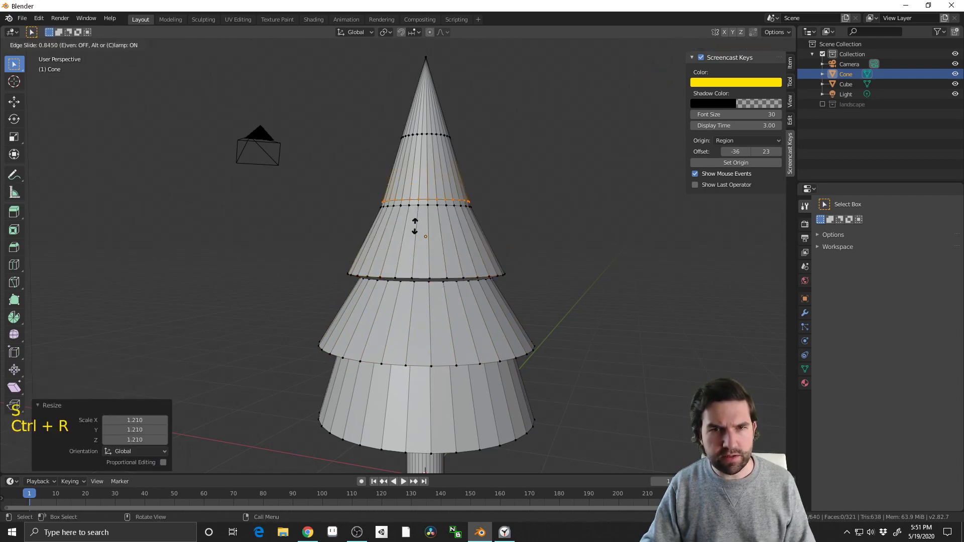
{"action": "left_click", "coordinate": [417, 227]}
{"action": "key", "text": "s"}
{"action": "left_click", "coordinate": [445, 222]}
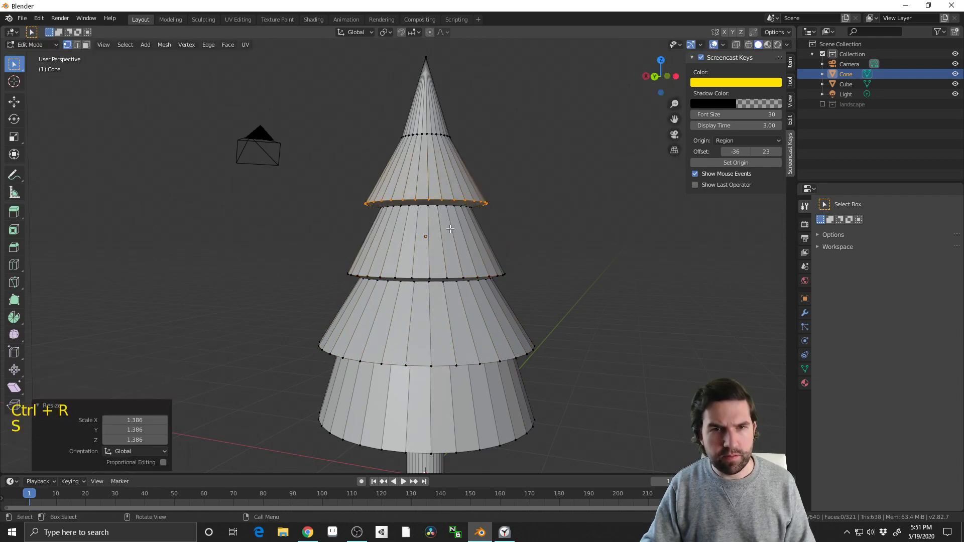
Add a loop cut slid up close below the knife cut near the cone's tip, with a slide factor of about -0.9
{"action": "middle_click_drag", "start_coordinate": [445, 222], "coordinate": [430, 227], "text": "shift"}
{"action": "key", "text": "ctrl+r"}
{"action": "left_click", "coordinate": [419, 213]}
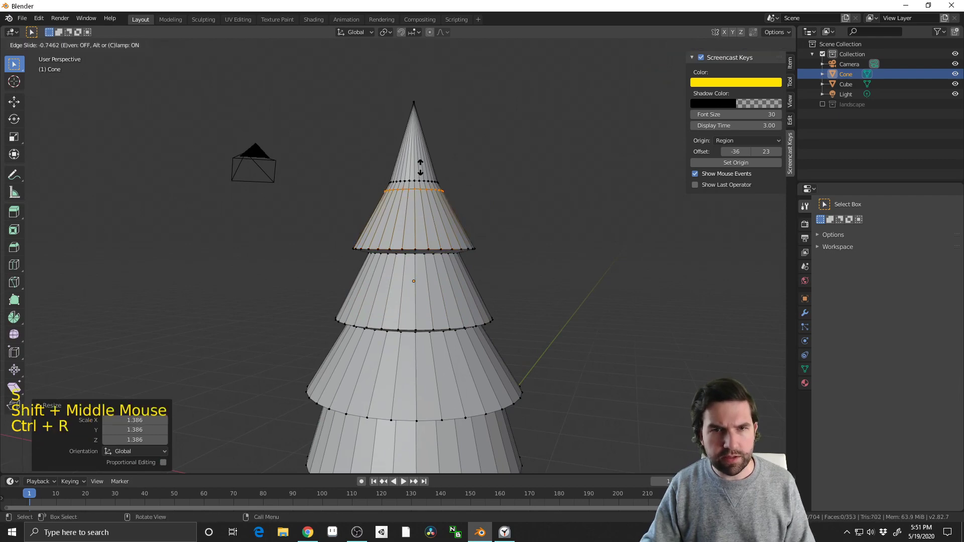
{"action": "middle_click_drag", "start_coordinate": [429, 163], "coordinate": [419, 171]}
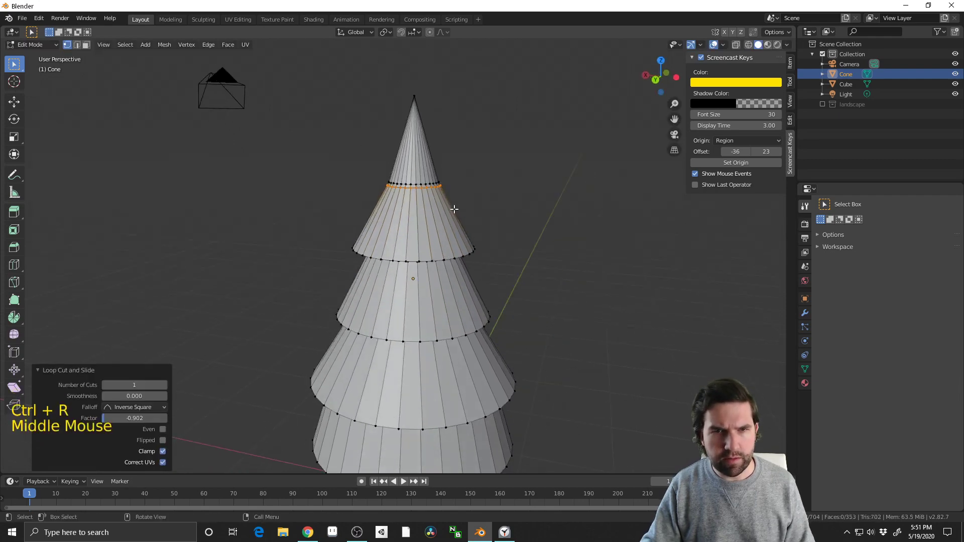
In edge select mode, select the knife cut's edge loop below the tip and scale it outward by about 1.41
{"action": "scroll", "coordinate": [416, 173], "scroll_direction": "up", "scroll_amount": 2}
{"action": "left_click", "coordinate": [429, 150]}
{"action": "key", "text": "2"}
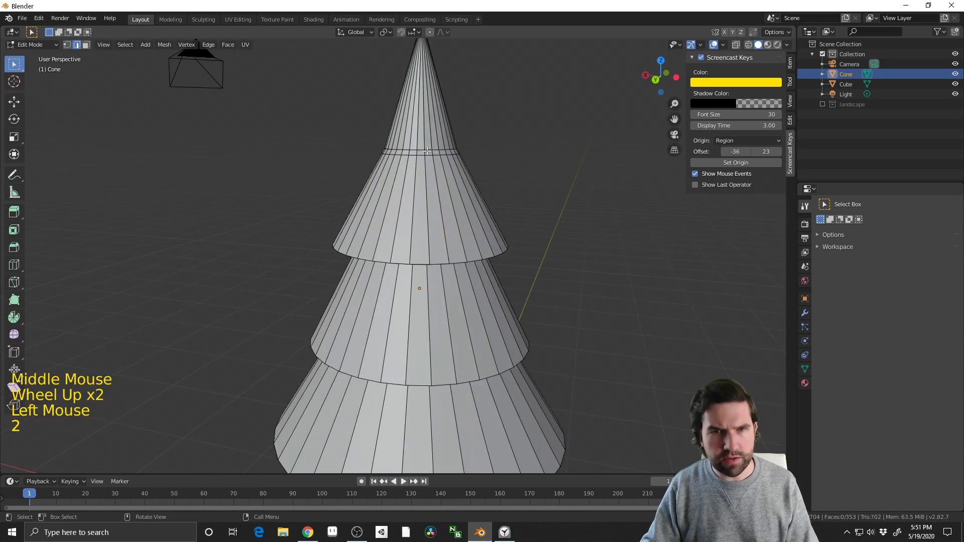
{"action": "left_click", "coordinate": [442, 151], "text": "alt"}
{"action": "key", "text": "s"}
{"action": "left_click", "coordinate": [464, 173]}
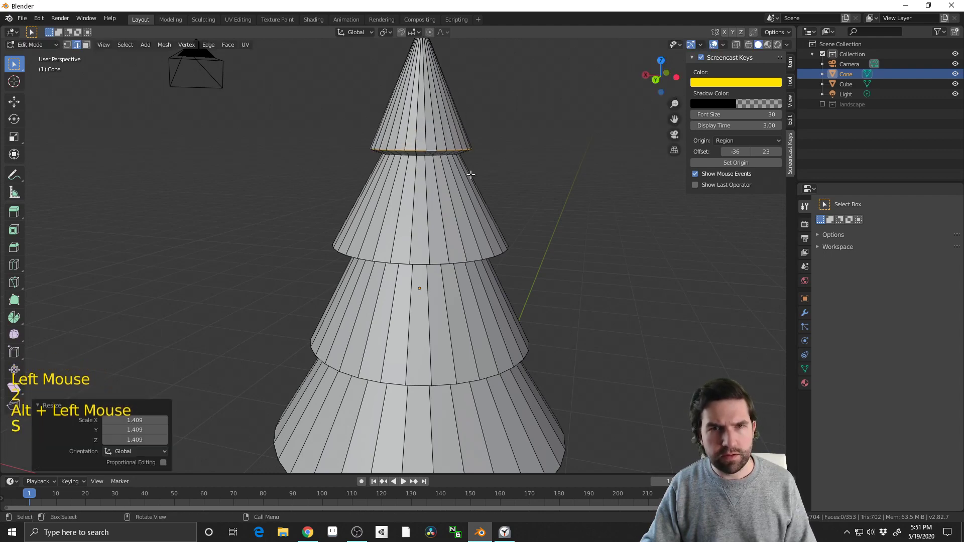
Select the outer edge loop of the cone's base and scale it outward to widen the bottom tier
{"action": "scroll", "coordinate": [497, 317], "scroll_direction": "down", "scroll_amount": 3}
{"action": "middle_click_drag", "start_coordinate": [497, 316], "coordinate": [449, 296], "text": "shift"}
{"action": "left_click", "coordinate": [470, 345], "text": "alt"}
{"action": "left_click", "coordinate": [449, 295], "text": "alt"}
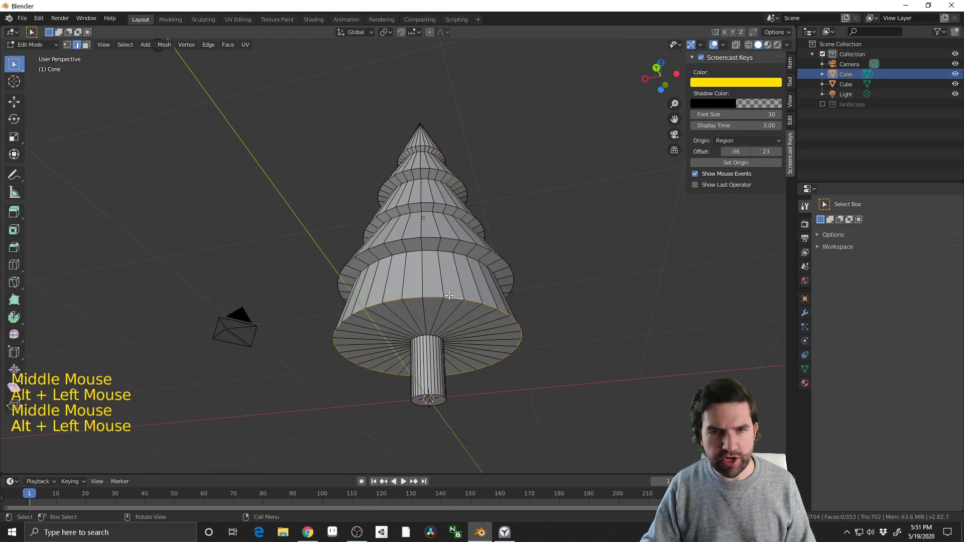
{"action": "middle_click_drag", "start_coordinate": [533, 298], "coordinate": [538, 412]}
{"action": "key", "text": "s"}
{"action": "left_click", "coordinate": [577, 403]}
Try to add another loop cut near the top of the tree
{"action": "middle_click_drag", "start_coordinate": [527, 303], "coordinate": [521, 396], "text": "shift"}
{"action": "left_click", "coordinate": [417, 175]}
{"action": "middle_click_drag", "start_coordinate": [443, 219], "coordinate": [475, 199]}
{"action": "key", "text": "ctrl+r"}
{"action": "left_click", "coordinate": [461, 197]}
{"action": "left_click", "coordinate": [461, 196]}
{"action": "middle_click_drag", "start_coordinate": [514, 258], "coordinate": [483, 232]}
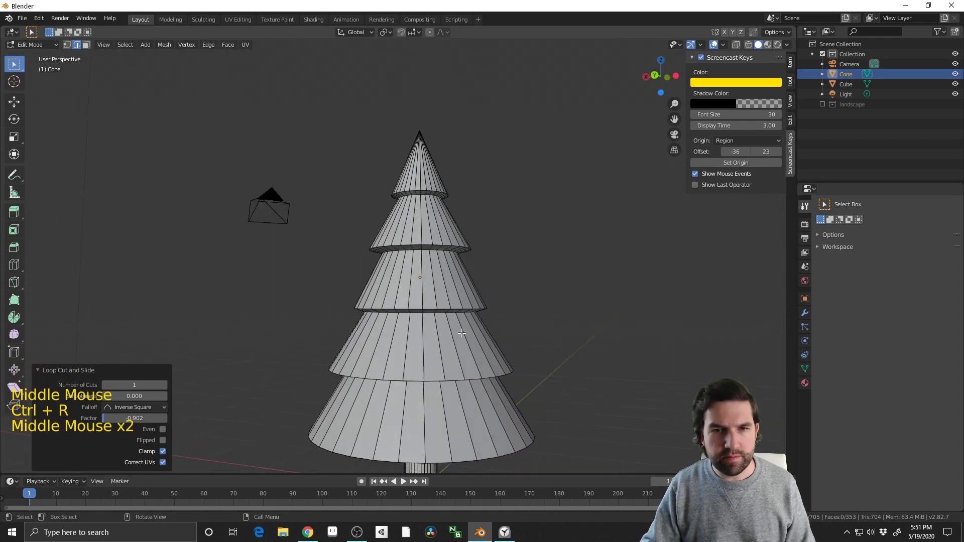
Leave edit mode and add a Displace modifier to the cone tree
{"action": "middle_click_drag", "start_coordinate": [452, 396], "coordinate": [553, 351], "text": "shift"}
{"action": "key", "text": "Tab"}
{"action": "scroll", "coordinate": [524, 364], "scroll_direction": "down", "scroll_amount": 2}
{"action": "left_click", "coordinate": [806, 312]}
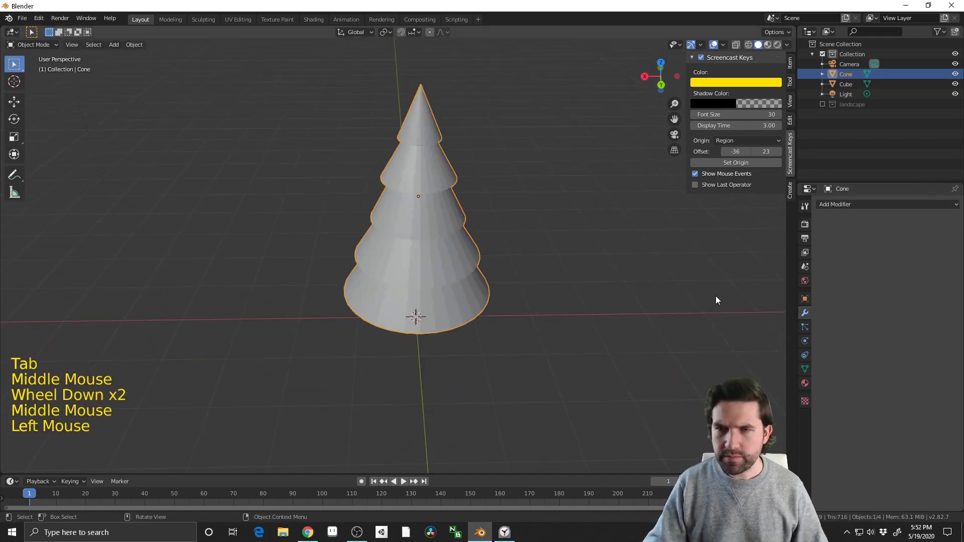
{"action": "middle_click_drag", "start_coordinate": [716, 296], "coordinate": [749, 233]}
{"action": "left_click", "coordinate": [858, 205]}
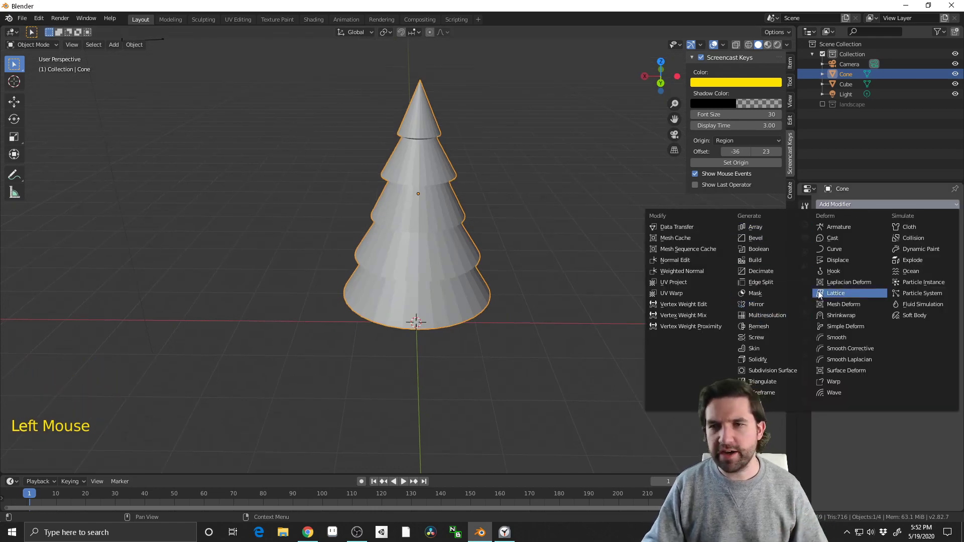
{"action": "middle_click_drag", "start_coordinate": [477, 325], "coordinate": [500, 269]}
{"action": "left_click", "coordinate": [839, 206]}
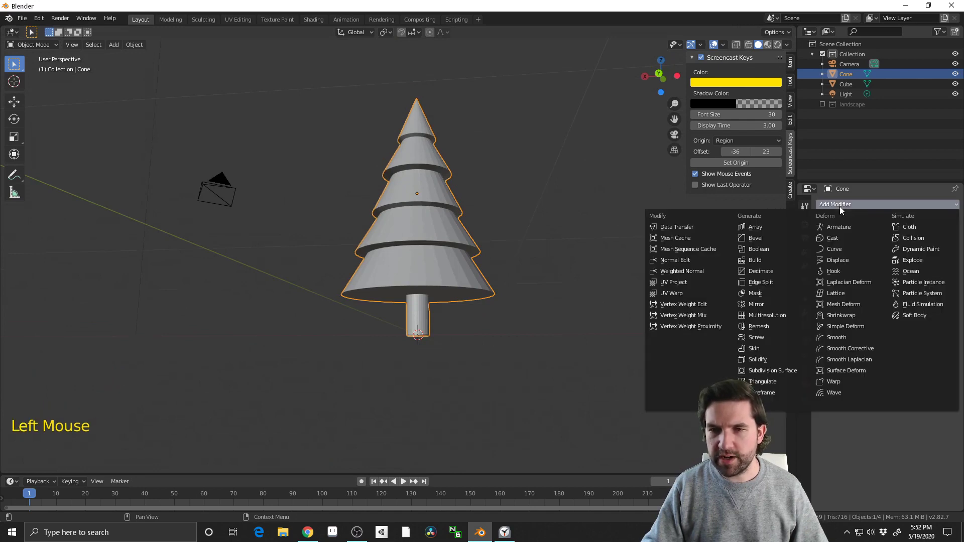
{"action": "left_click", "coordinate": [834, 262]}
{"action": "middle_click_drag", "start_coordinate": [643, 301], "coordinate": [647, 282]}
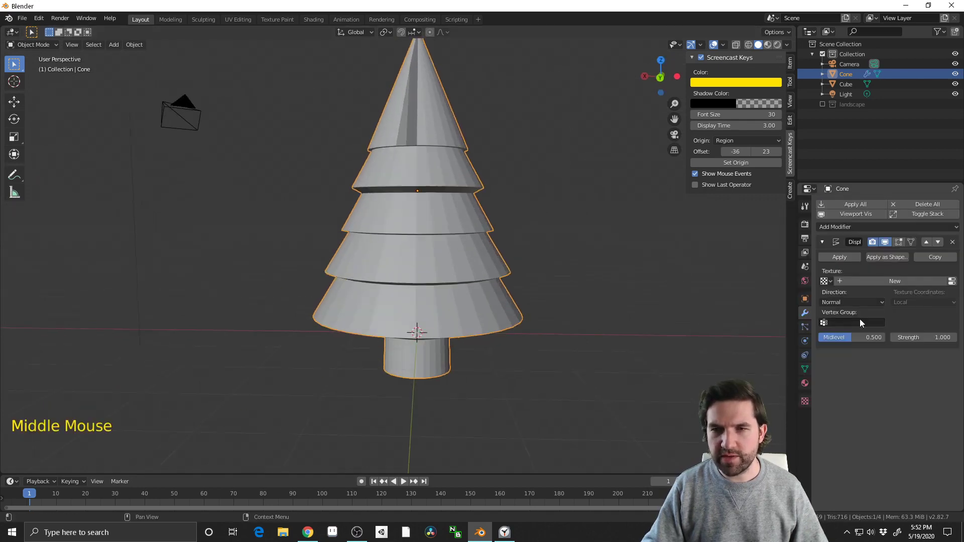
Create a new texture for the Displace modifier and name it treeDISP
{"action": "left_click", "coordinate": [870, 282]}
{"action": "left_click", "coordinate": [876, 282]}
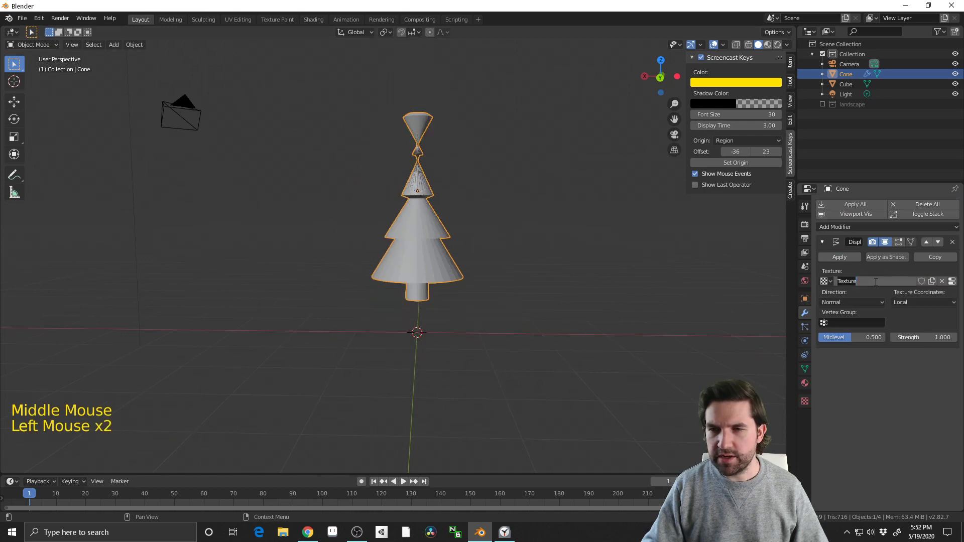
{"action": "type", "text": "treeDISP"}
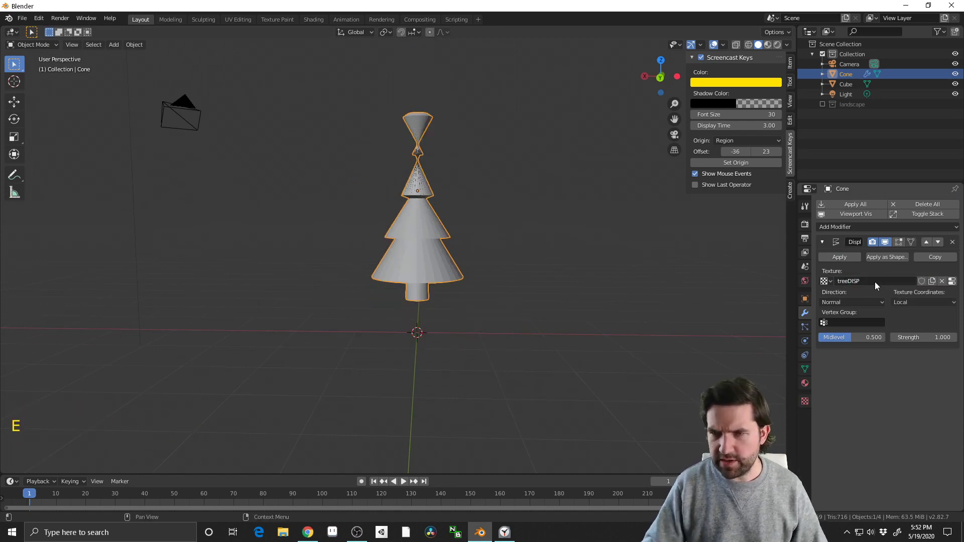
{"action": "key", "text": "Return"}
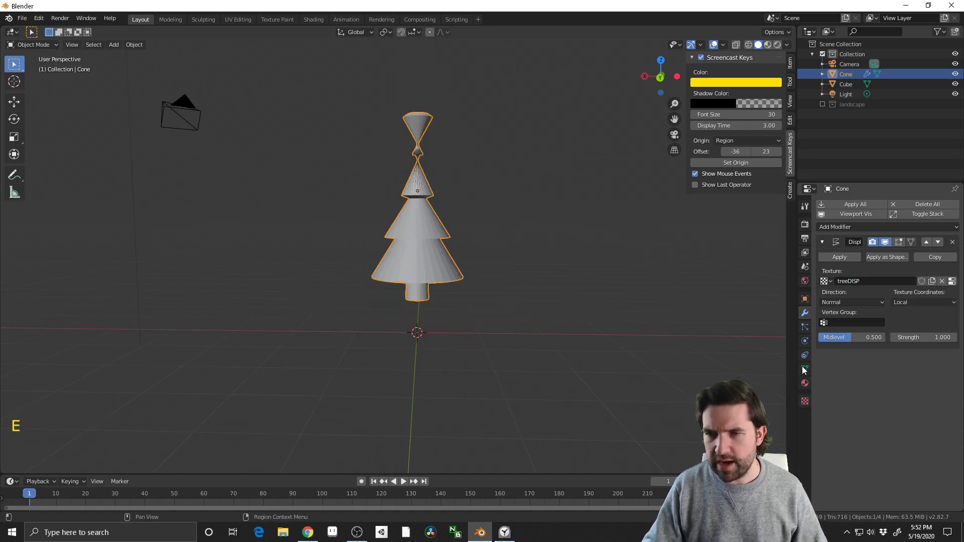
Change the treeDISP texture's type to Clouds and check the displaced tree
{"action": "left_click", "coordinate": [804, 383]}
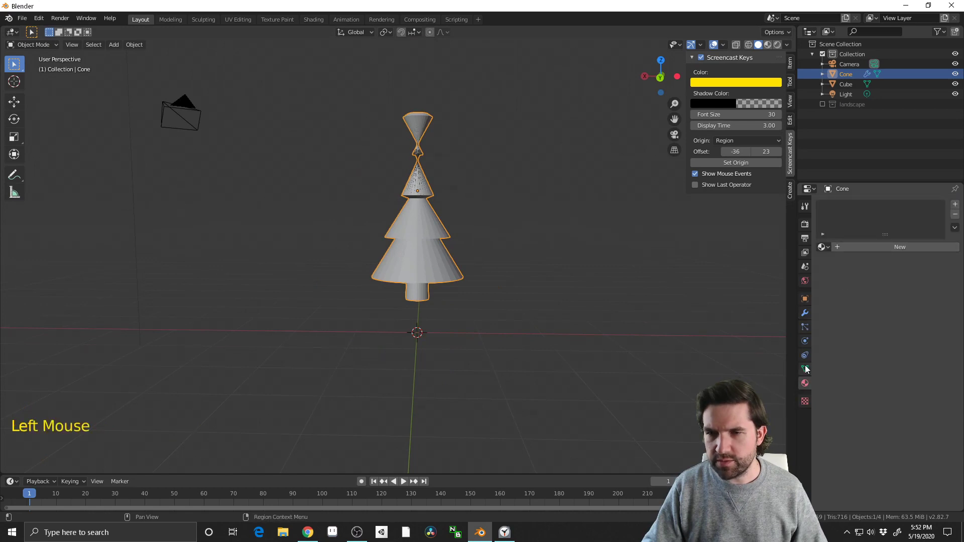
{"action": "left_click", "coordinate": [805, 400]}
{"action": "left_click", "coordinate": [879, 234]}
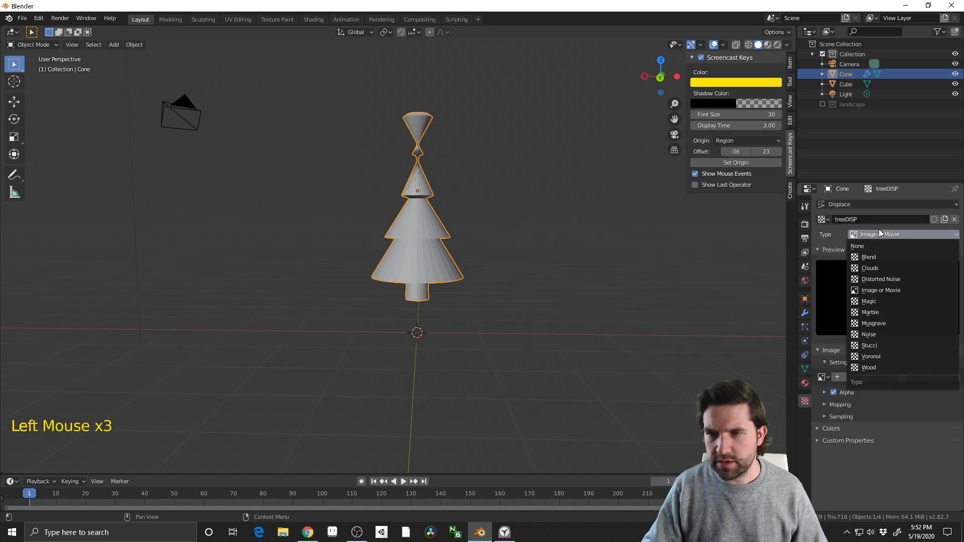
{"action": "left_click", "coordinate": [882, 270]}
{"action": "middle_click", "coordinate": [598, 328]}
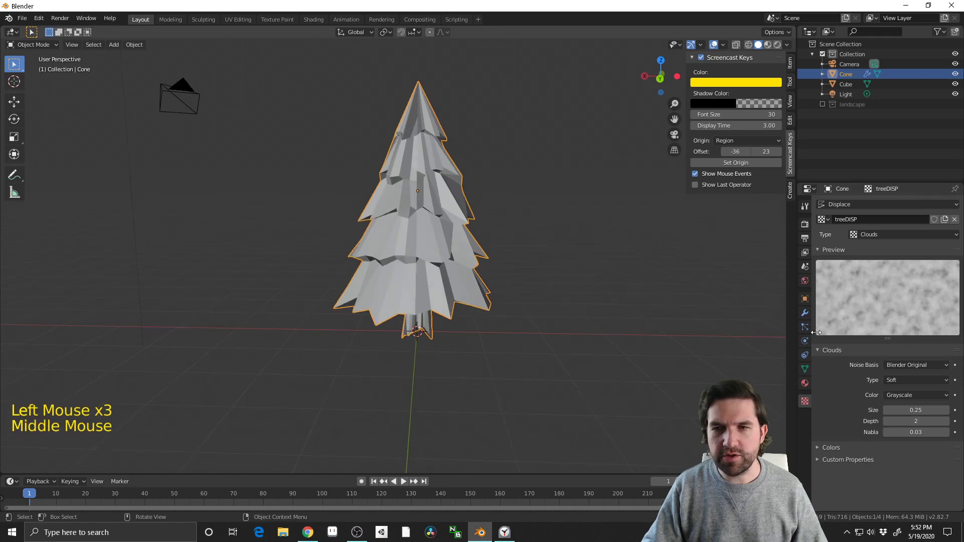
{"action": "middle_click_drag", "start_coordinate": [577, 321], "coordinate": [529, 396]}
{"action": "scroll", "coordinate": [537, 366], "scroll_direction": "up", "scroll_amount": 2}
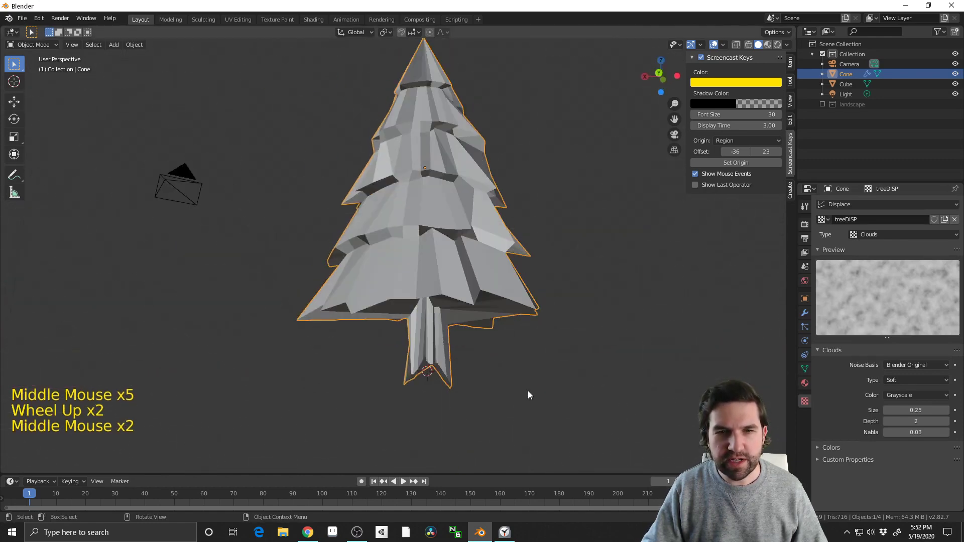
Examine the displaced trunk and branches, and read the Vert Groups slide in Chrome before returning to Blender
{"action": "left_click", "coordinate": [805, 313]}
{"action": "middle_click_drag", "start_coordinate": [632, 285], "coordinate": [627, 318]}
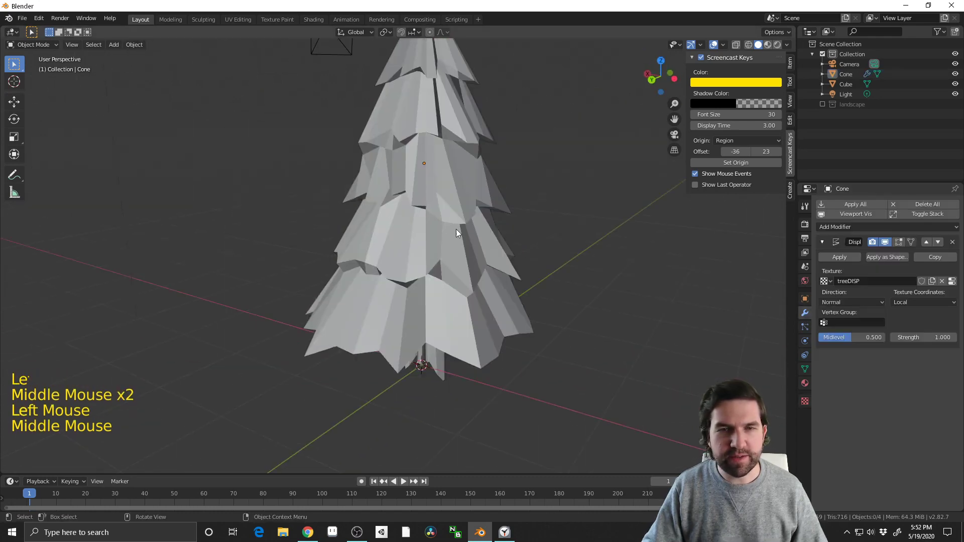
{"action": "middle_click_drag", "start_coordinate": [456, 233], "coordinate": [463, 361]}
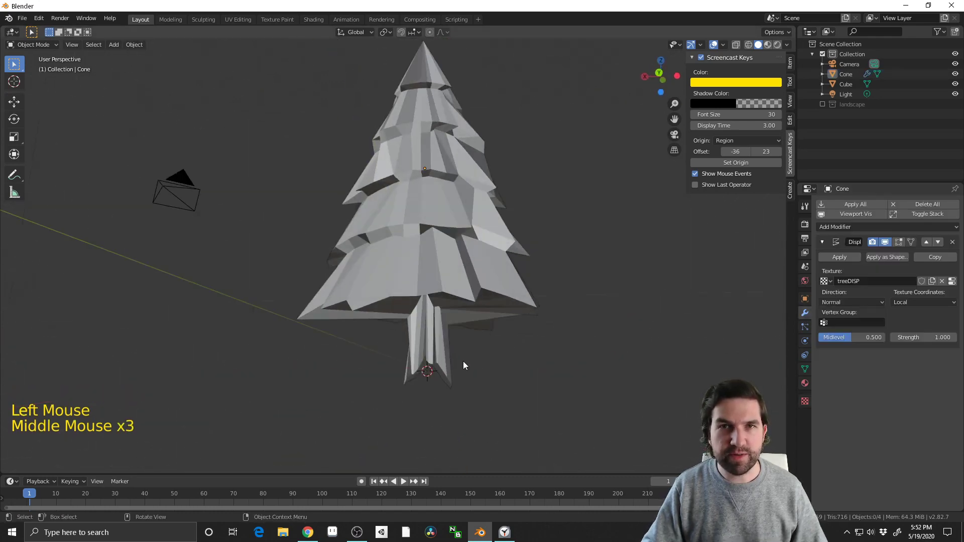
{"action": "scroll", "coordinate": [463, 360], "scroll_direction": "down", "scroll_amount": 2}
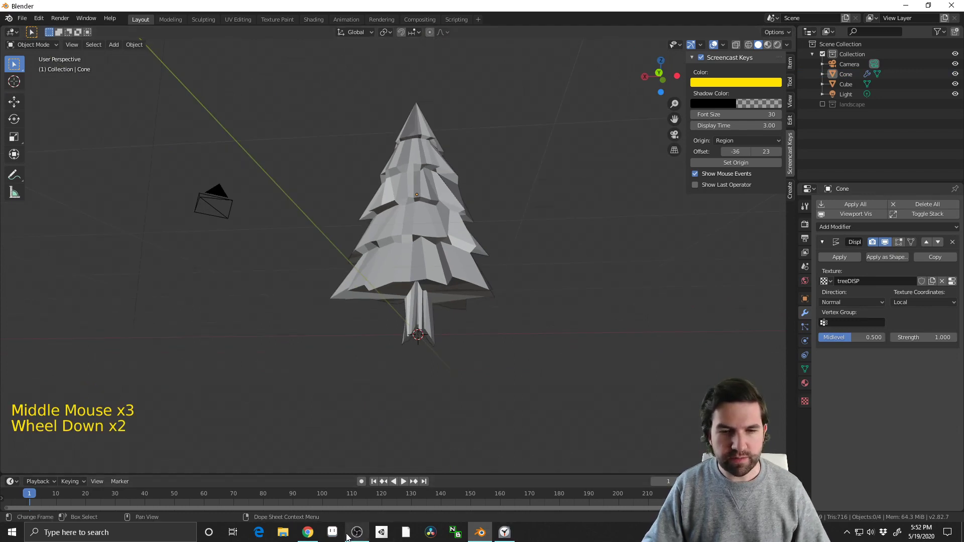
{"action": "left_click", "coordinate": [308, 532]}
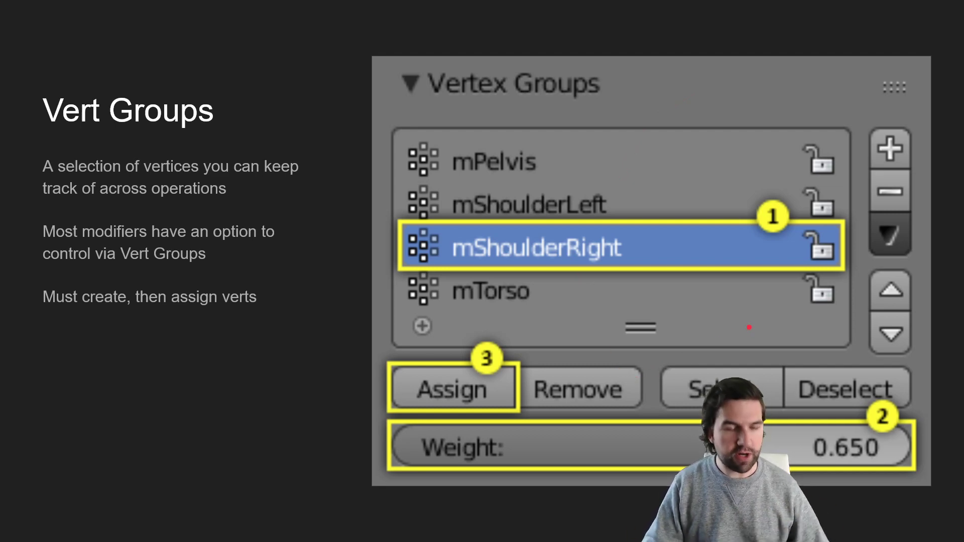
{"action": "key", "text": "super+Tab"}
{"action": "left_click", "coordinate": [405, 147]}
{"action": "middle_click_drag", "start_coordinate": [405, 146], "coordinate": [341, 243]}
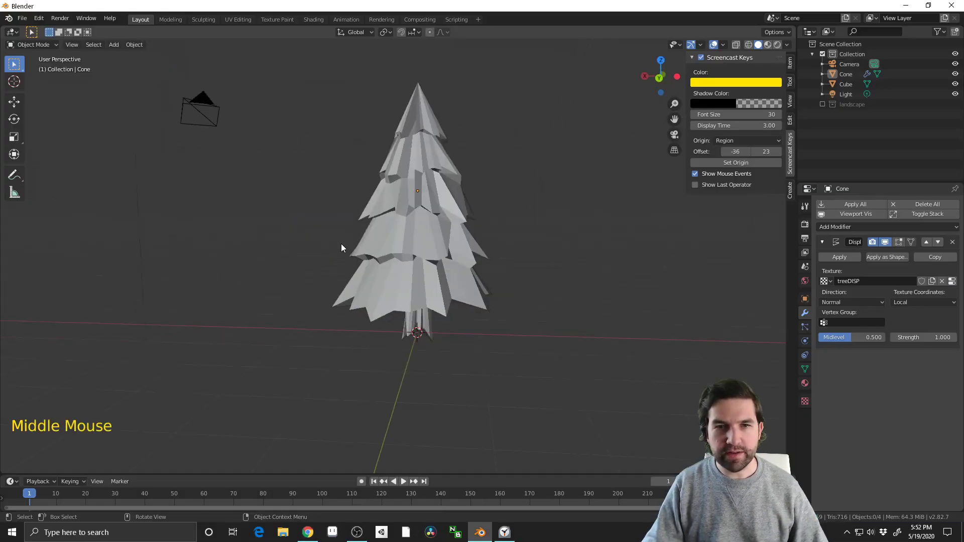
Open the tree in edit mode with X-ray display and vertex selection turned on
{"action": "left_click", "coordinate": [466, 279]}
{"action": "key", "text": "Tab"}
{"action": "middle_click_drag", "start_coordinate": [466, 278], "coordinate": [500, 280]}
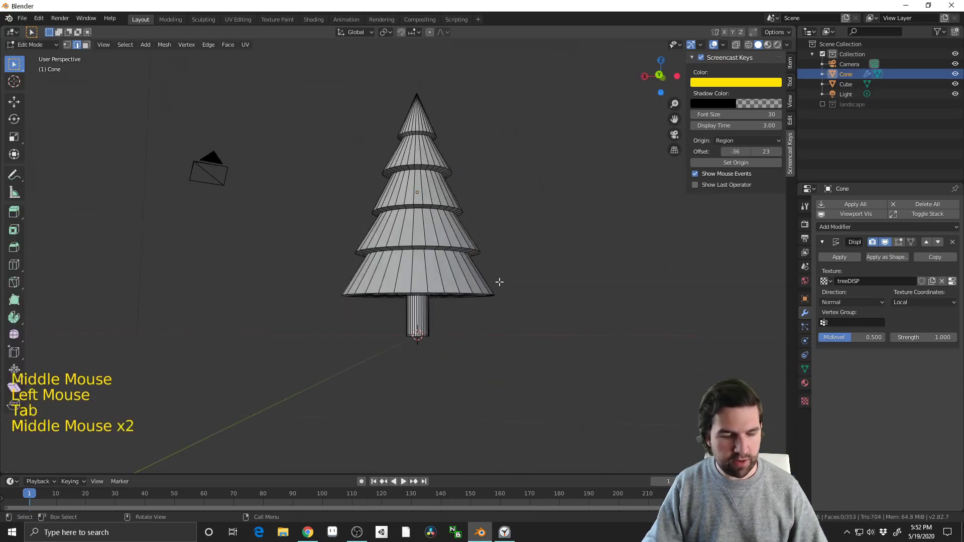
{"action": "key", "text": "alt+z"}
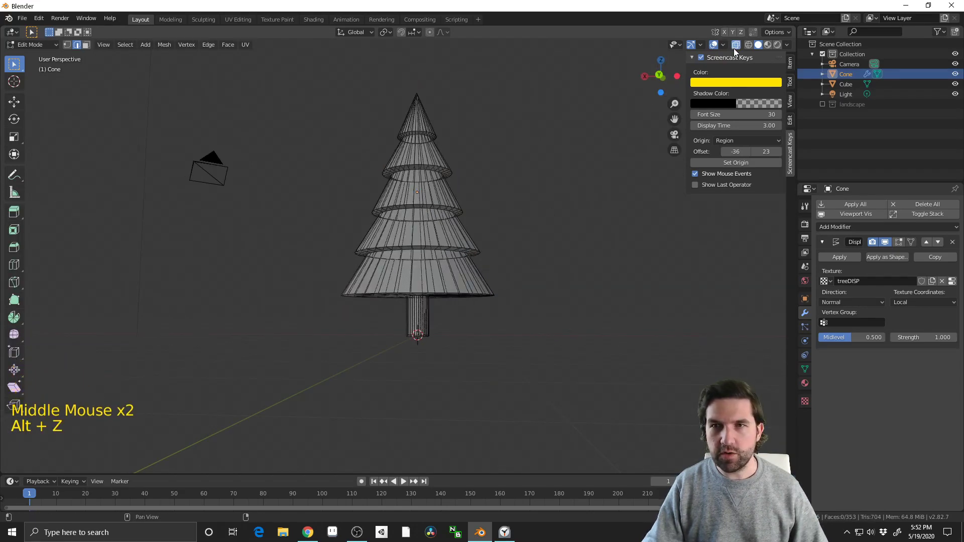
{"action": "middle_click_drag", "start_coordinate": [538, 239], "coordinate": [552, 250]}
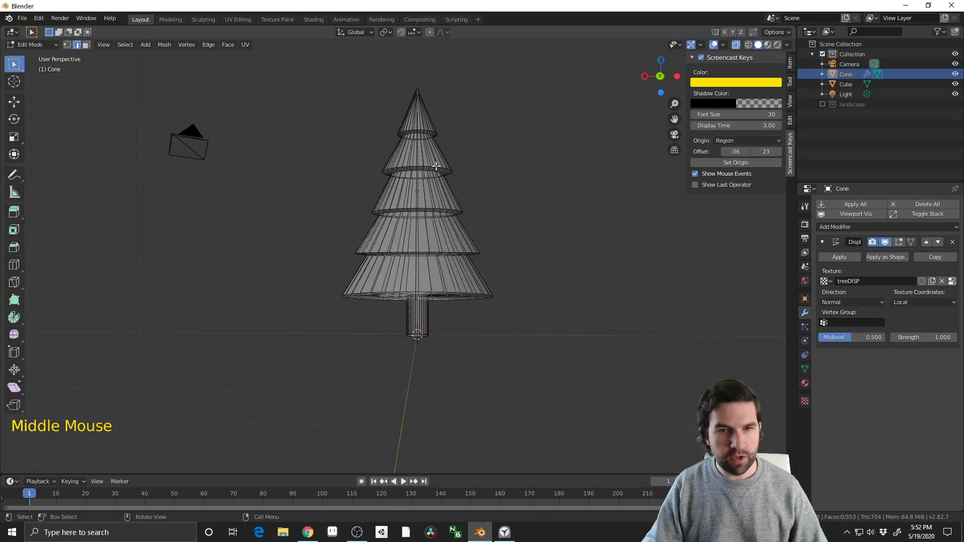
{"action": "key", "text": "1"}
Select the stray vertex on the side of the tree's top tier and dissolve it
{"action": "left_click_drag", "start_coordinate": [310, 59], "coordinate": [542, 316]}
{"action": "left_click", "coordinate": [542, 317]}
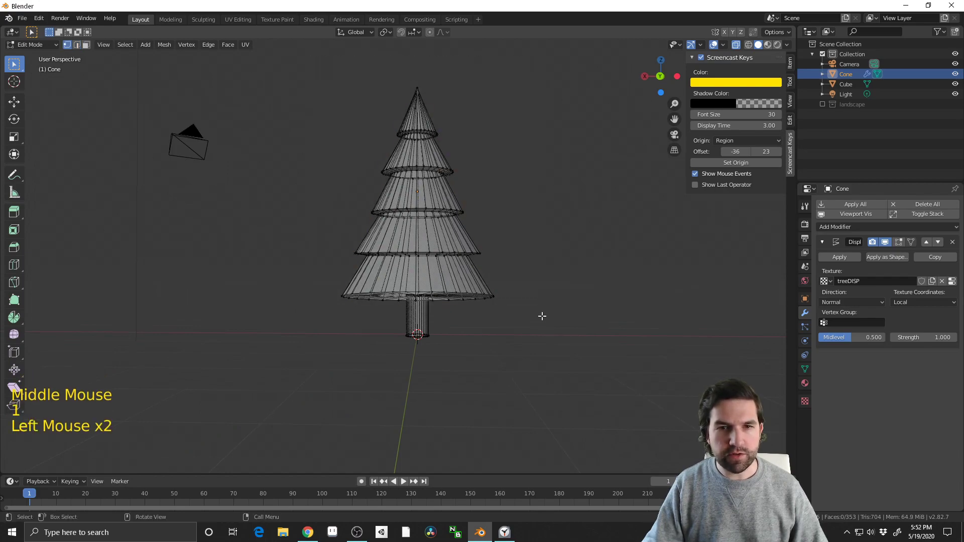
{"action": "middle_click_drag", "start_coordinate": [482, 216], "coordinate": [434, 138], "text": "shift"}
{"action": "scroll", "coordinate": [478, 258], "scroll_direction": "up", "scroll_amount": 3}
{"action": "left_click", "coordinate": [424, 105]}
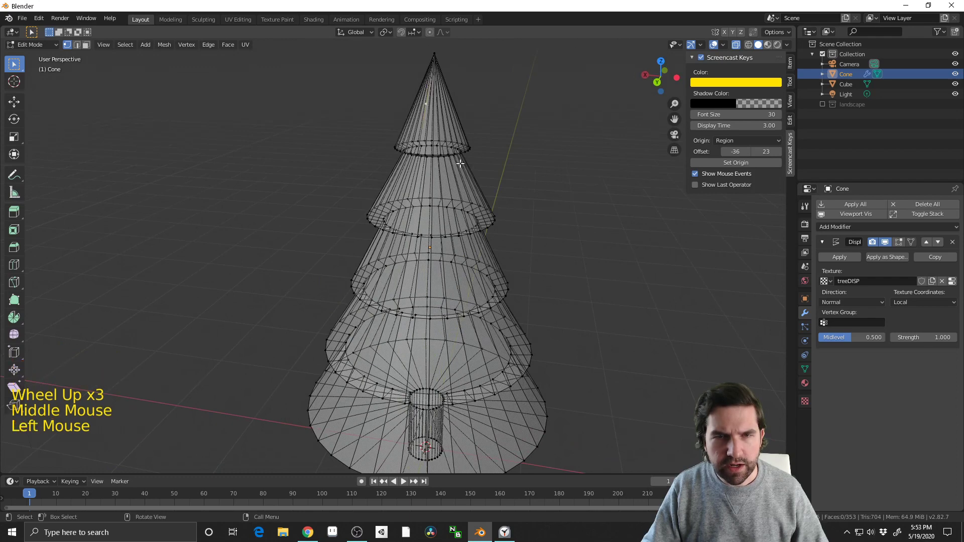
{"action": "key", "text": "g"}
{"action": "key", "text": "Escape"}
{"action": "key", "text": "x"}
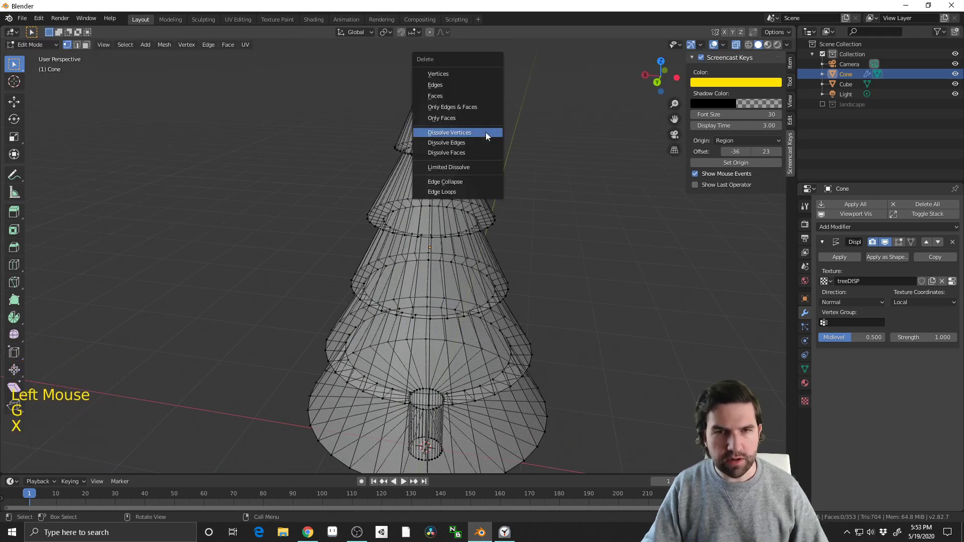
{"action": "left_click", "coordinate": [486, 133]}
{"action": "scroll", "coordinate": [327, 146], "scroll_direction": "down", "scroll_amount": 3}
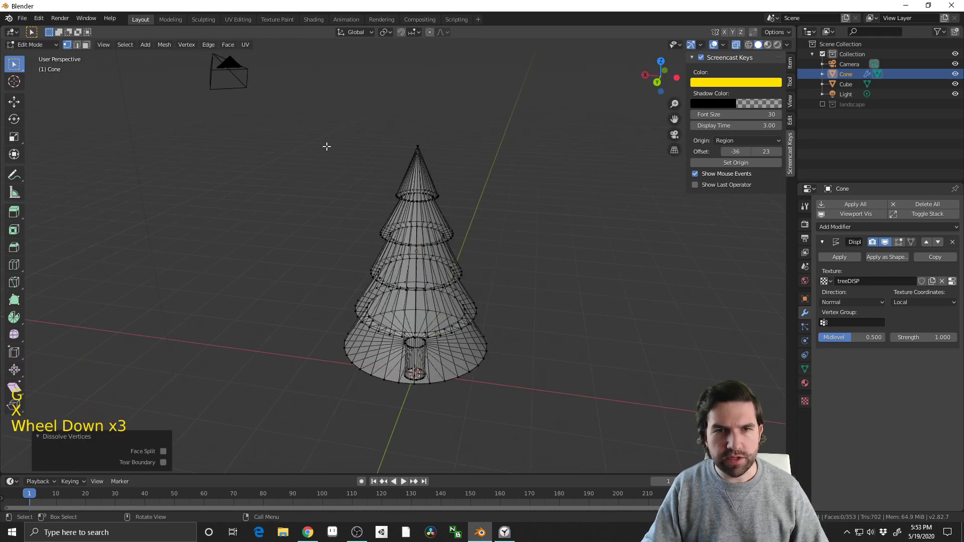
Select the vertices of all the branch tiers, excluding those of the trunk
{"action": "middle_click_drag", "start_coordinate": [326, 146], "coordinate": [409, 262]}
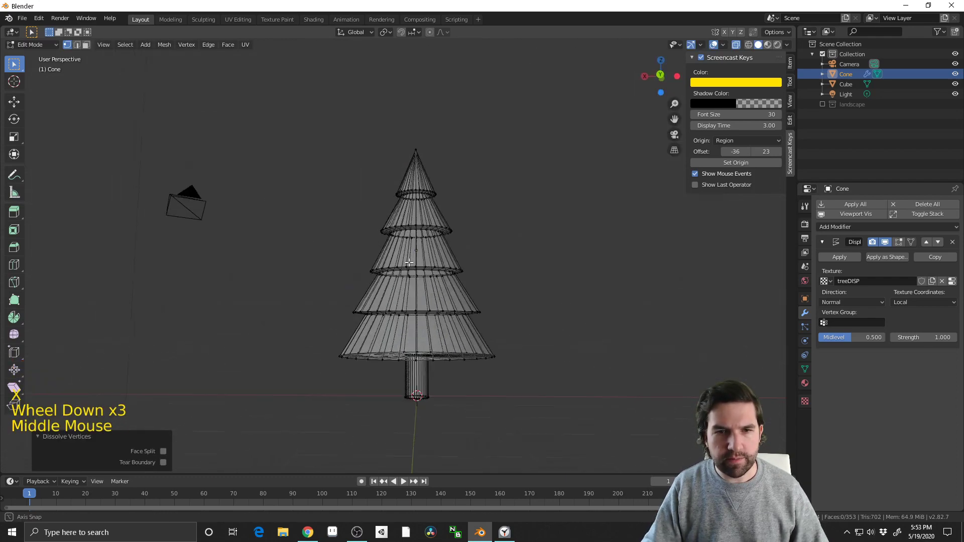
{"action": "left_click_drag", "start_coordinate": [298, 116], "coordinate": [605, 394]}
{"action": "scroll", "coordinate": [555, 323], "scroll_direction": "up", "scroll_amount": 3}
{"action": "middle_click_drag", "start_coordinate": [559, 402], "coordinate": [542, 370], "text": "shift"}
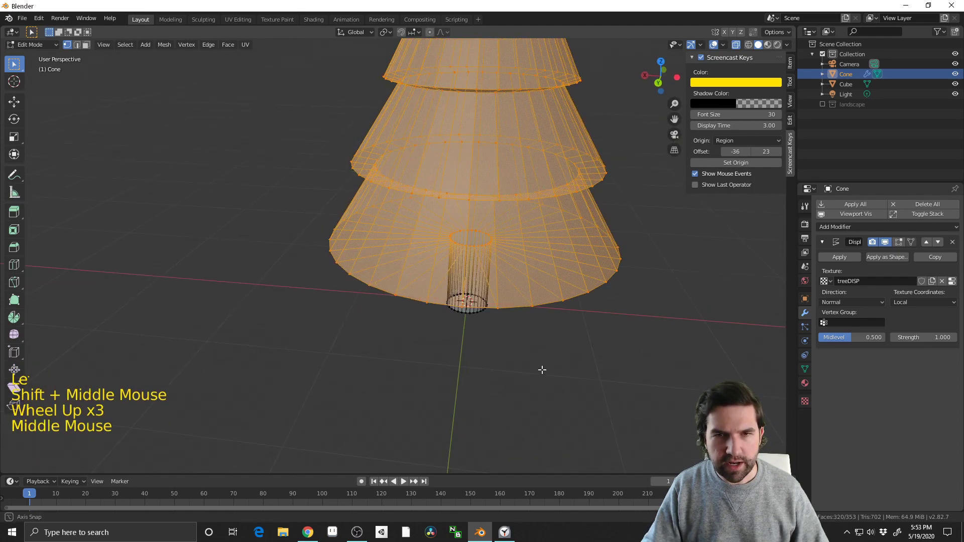
{"action": "left_click_drag", "start_coordinate": [424, 215], "coordinate": [454, 236], "text": "ctrl"}
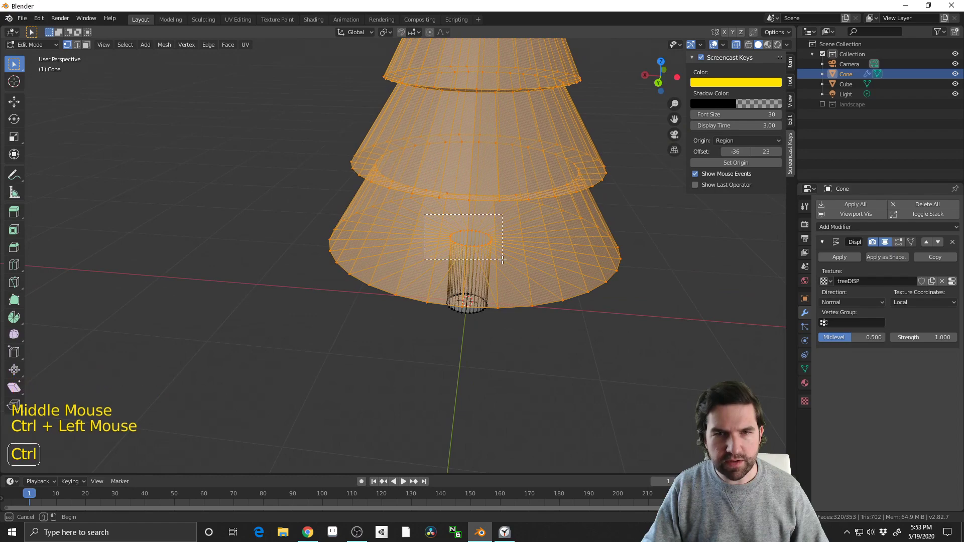
{"action": "left_click_drag", "start_coordinate": [502, 260], "coordinate": [502, 260], "text": "ctrl"}
{"action": "middle_click_drag", "start_coordinate": [502, 259], "coordinate": [523, 306]}
{"action": "middle_click_drag", "start_coordinate": [435, 288], "coordinate": [492, 301]}
{"action": "scroll", "coordinate": [517, 251], "scroll_direction": "down", "scroll_amount": 3}
{"action": "middle_click_drag", "start_coordinate": [492, 301], "coordinate": [587, 309], "text": "shift"}
{"action": "scroll", "coordinate": [574, 305], "scroll_direction": "up", "scroll_amount": 2}
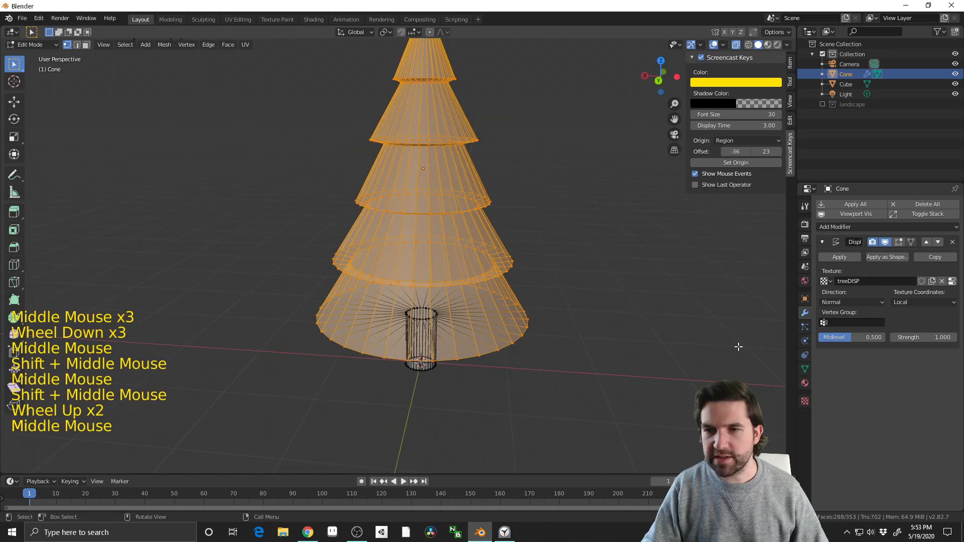
Create a vertex group named treeBranches and assign the selected branch vertices to it
{"action": "left_click", "coordinate": [805, 370]}
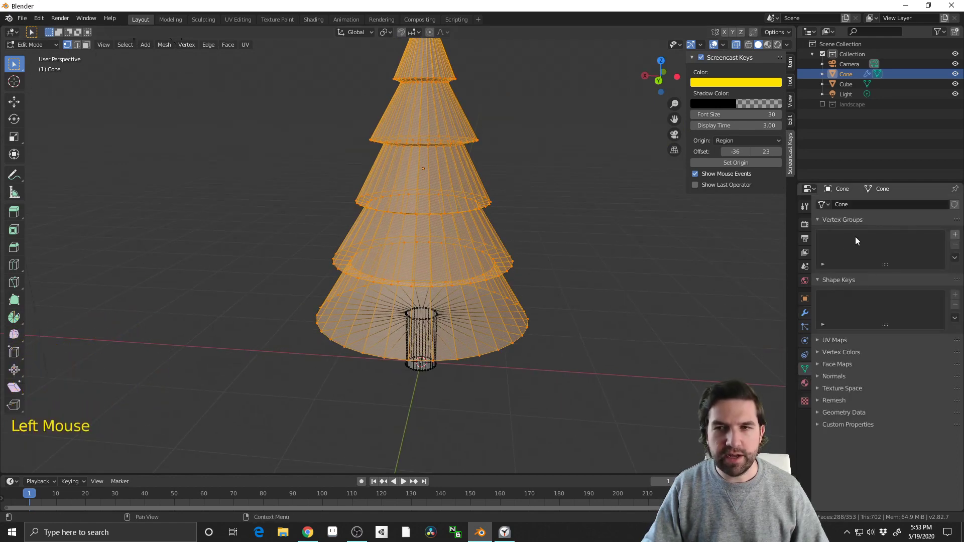
{"action": "left_click", "coordinate": [956, 236]}
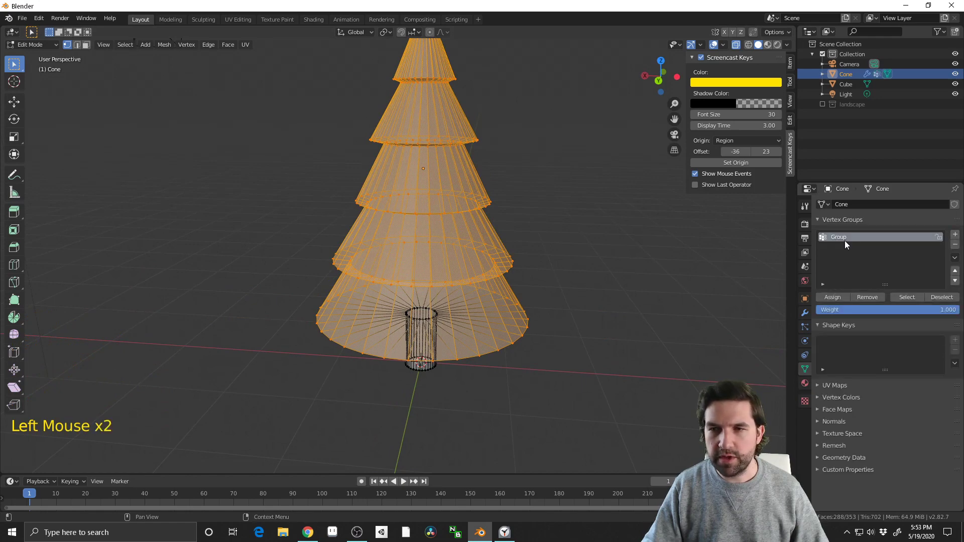
{"action": "double_click", "coordinate": [845, 240]}
{"action": "type", "text": "tree"}
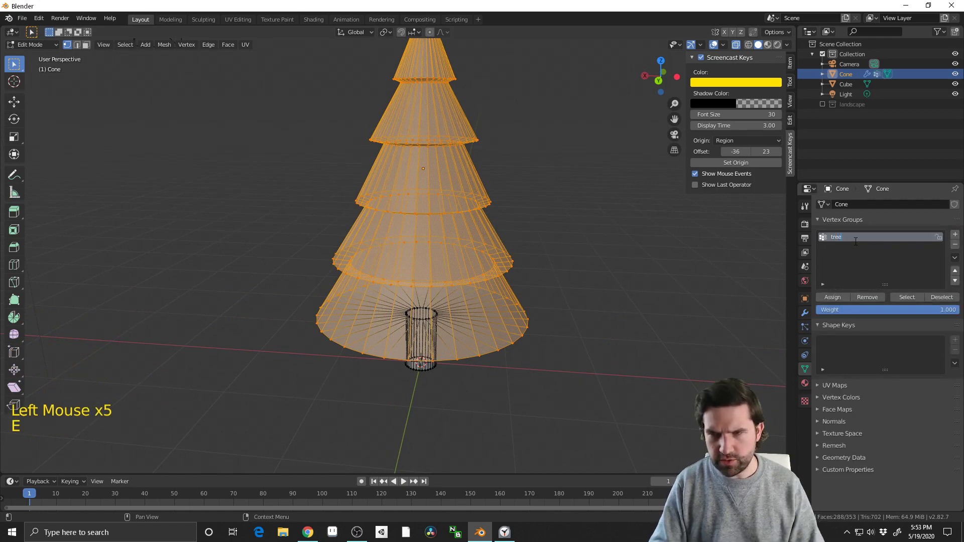
{"action": "type", "text": "Branches"}
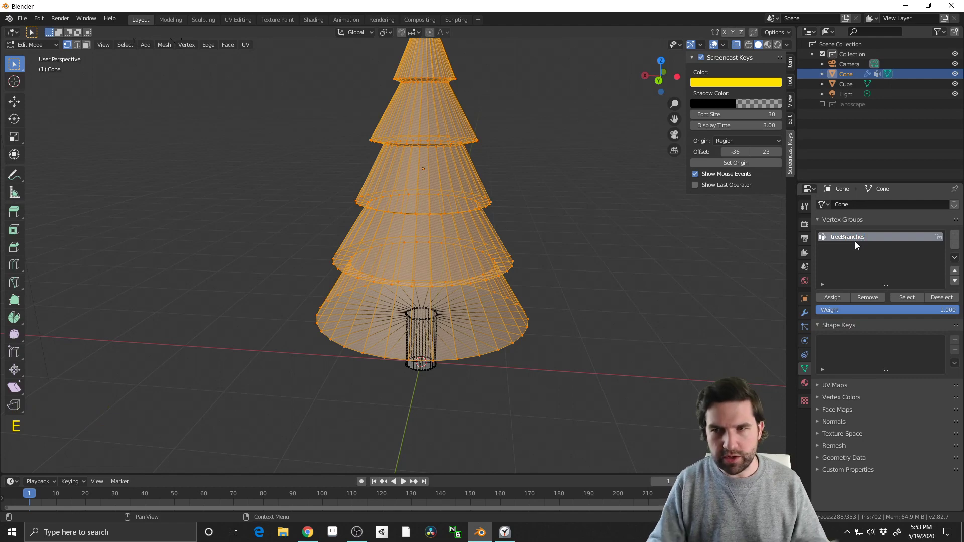
{"action": "key", "text": "Return"}
{"action": "left_click", "coordinate": [836, 296]}
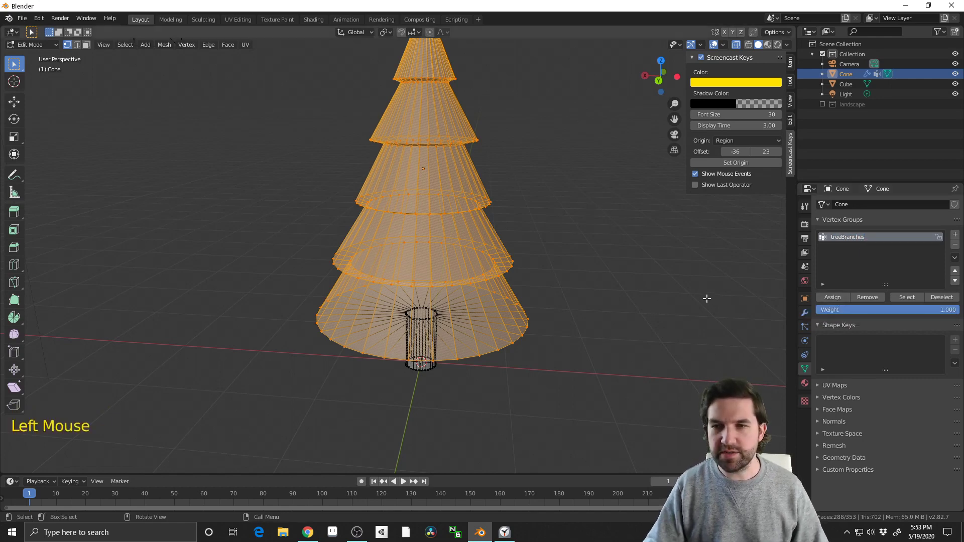
Return the tree to object mode and turn off X-ray display
{"action": "key", "text": "Tab"}
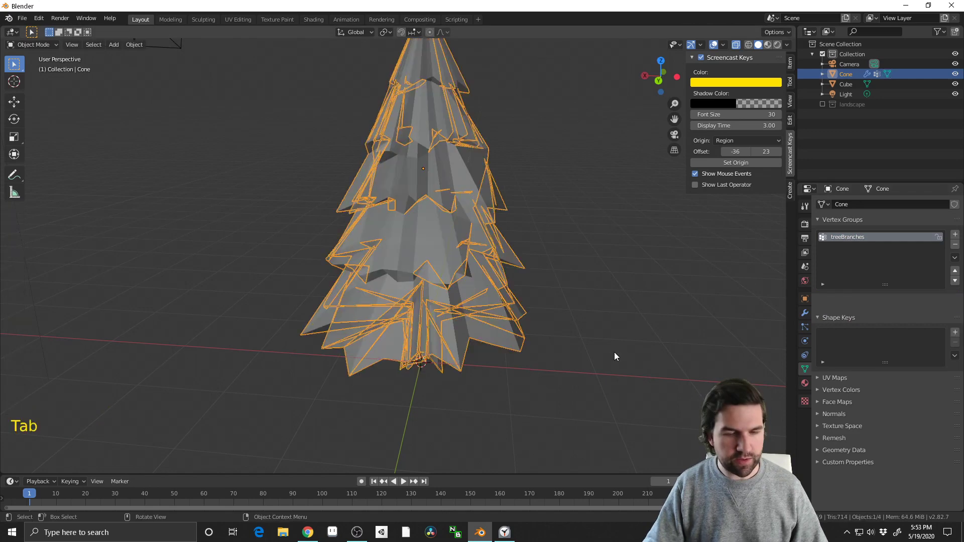
{"action": "left_click", "coordinate": [592, 370]}
{"action": "middle_click_drag", "start_coordinate": [593, 372], "coordinate": [594, 308]}
{"action": "left_click", "coordinate": [453, 281]}
{"action": "middle_click_drag", "start_coordinate": [453, 282], "coordinate": [557, 322]}
{"action": "key", "text": "alt+z"}
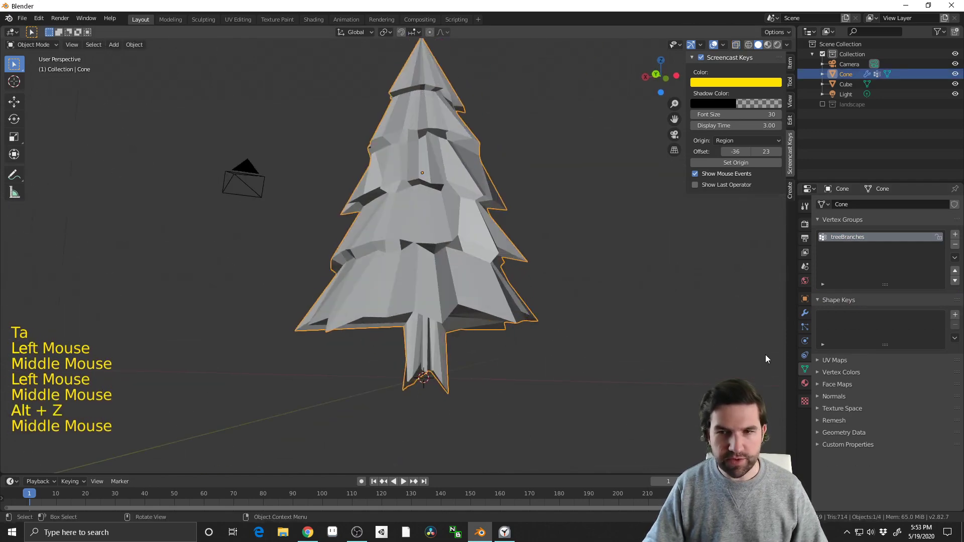
Limit the Displace modifier to the treeBranches vertex group and inspect the tree
{"action": "left_click", "coordinate": [804, 314]}
{"action": "left_click", "coordinate": [846, 323]}
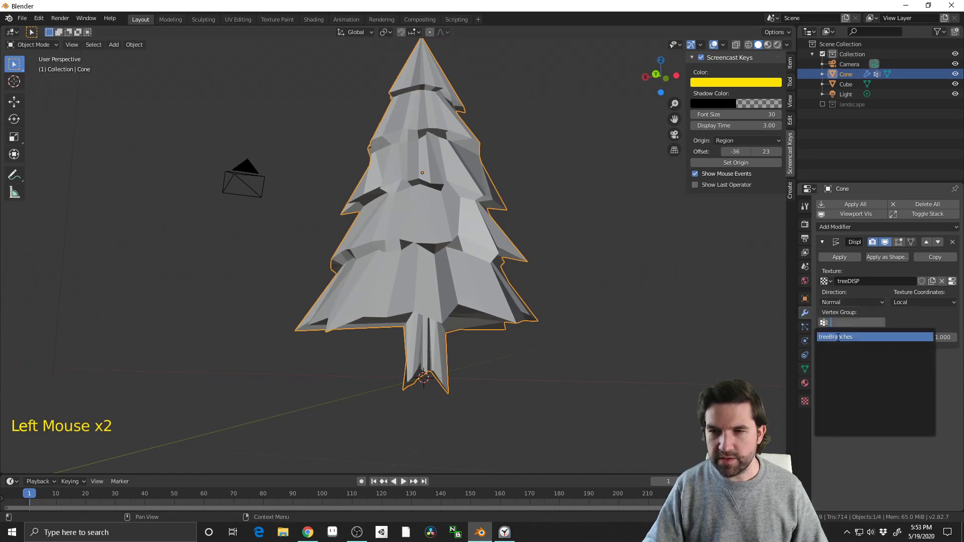
{"action": "left_click", "coordinate": [837, 337]}
{"action": "middle_click_drag", "start_coordinate": [552, 322], "coordinate": [565, 402]}
{"action": "left_click", "coordinate": [618, 257]}
{"action": "scroll", "coordinate": [618, 257], "scroll_direction": "down", "scroll_amount": 2}
{"action": "middle_click_drag", "start_coordinate": [483, 254], "coordinate": [439, 304]}
{"action": "scroll", "coordinate": [545, 369], "scroll_direction": "up", "scroll_amount": 3}
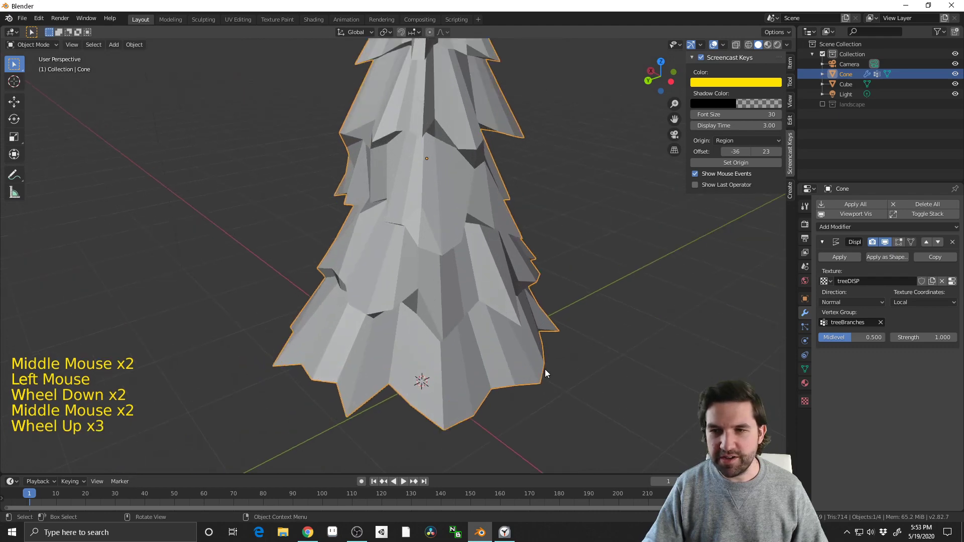
{"action": "middle_click_drag", "start_coordinate": [544, 369], "coordinate": [567, 350]}
{"action": "middle_click_drag", "start_coordinate": [568, 349], "coordinate": [593, 326], "text": "shift"}
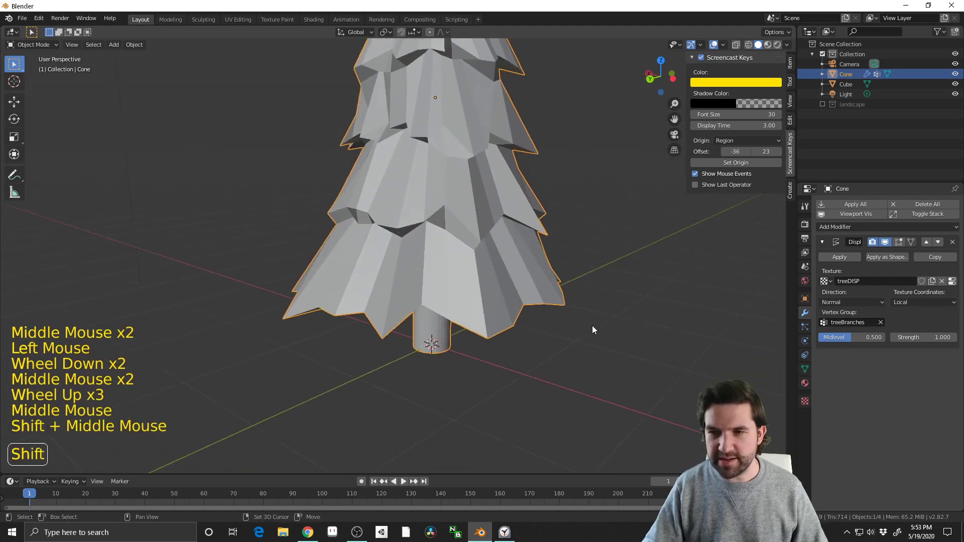
{"action": "left_click", "coordinate": [911, 306]}
{"action": "left_click", "coordinate": [923, 300]}
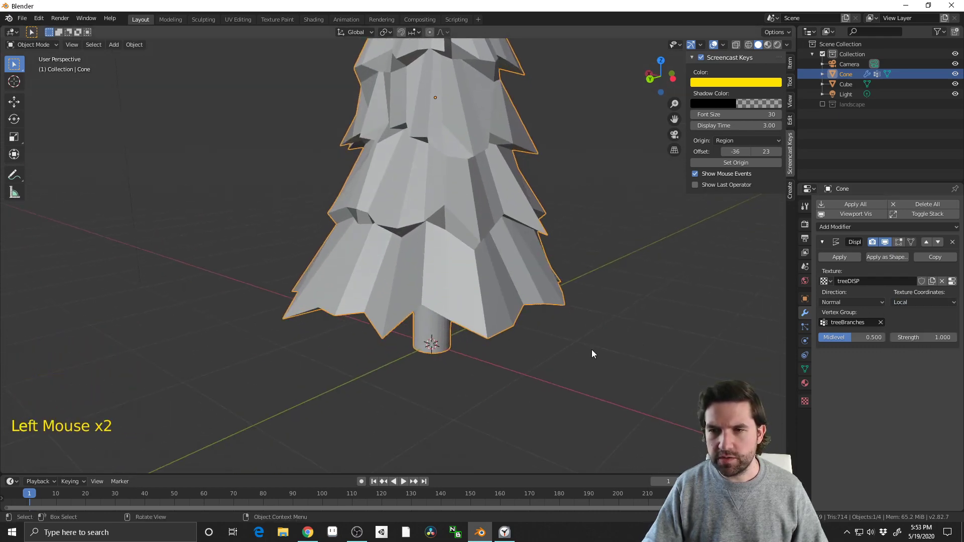
Deselect the tree and add a Plain Axes empty at the world origin
{"action": "scroll", "coordinate": [571, 394], "scroll_direction": "down", "scroll_amount": 2}
{"action": "mouse_move", "coordinate": [592, 350]}
{"action": "middle_mouse_down"}
{"action": "mouse_move", "coordinate": [571, 394]}
{"action": "mouse_move", "coordinate": [578, 336]}
{"action": "mouse_move", "coordinate": [580, 359]}
{"action": "middle_mouse_up"}
{"action": "left_click", "coordinate": [570, 394]}
{"action": "key", "text": "shift+a"}
{"action": "mouse_move", "coordinate": [529, 379]}
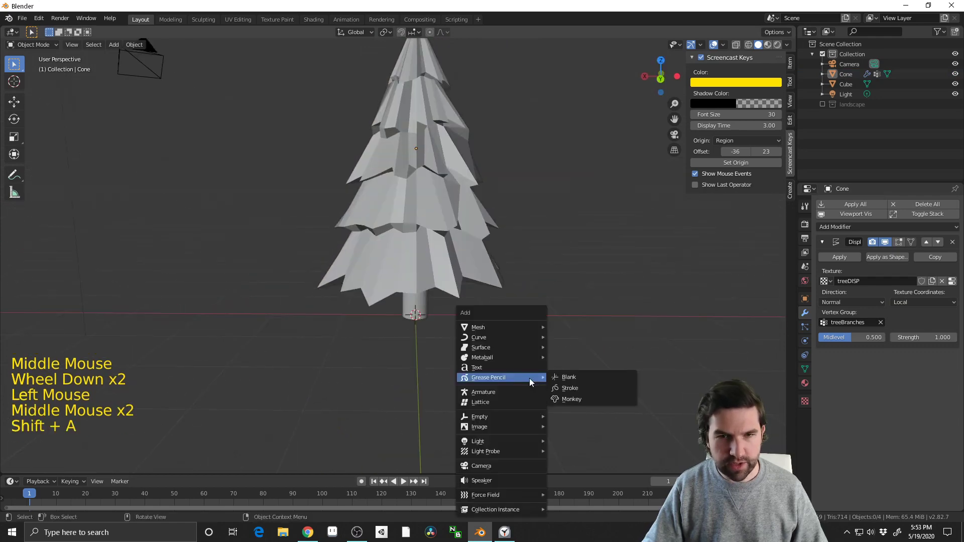
{"action": "left_click", "coordinate": [617, 393]}
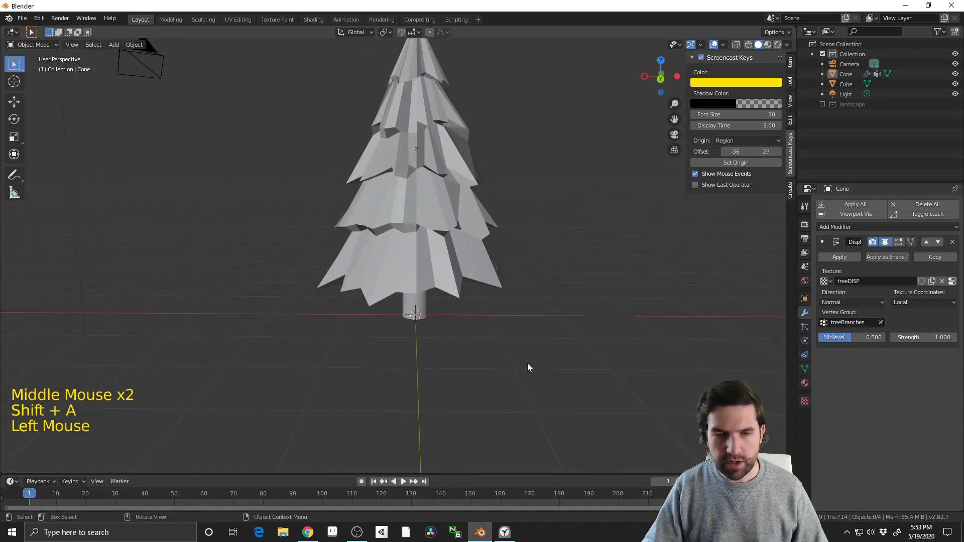
{"action": "key", "text": "shift+a"}
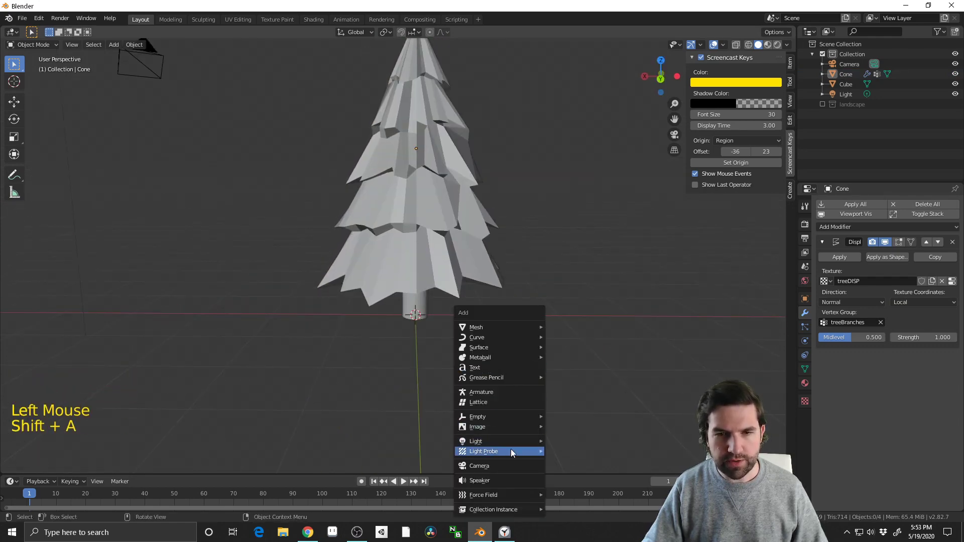
{"action": "mouse_move", "coordinate": [524, 415]}
{"action": "left_click", "coordinate": [553, 417]}
{"action": "middle_click_drag", "start_coordinate": [553, 414], "coordinate": [520, 402]}
{"action": "scroll", "coordinate": [521, 402], "scroll_direction": "up", "scroll_amount": 2}
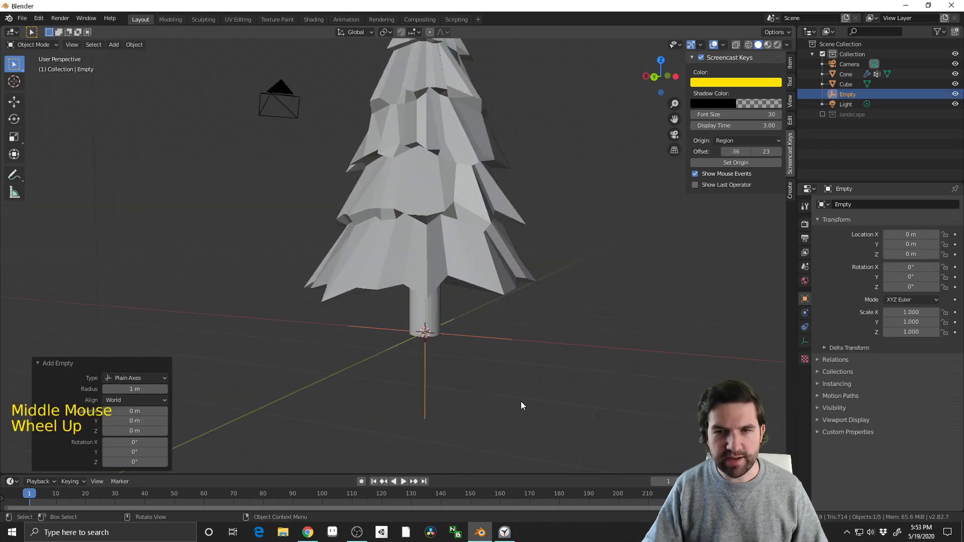
Set the tree's Displace texture coordinates to Object and use the empty as the reference object
{"action": "scroll", "coordinate": [521, 402], "scroll_direction": "up", "scroll_amount": 2}
{"action": "left_click", "coordinate": [476, 264]}
{"action": "left_click", "coordinate": [941, 303]}
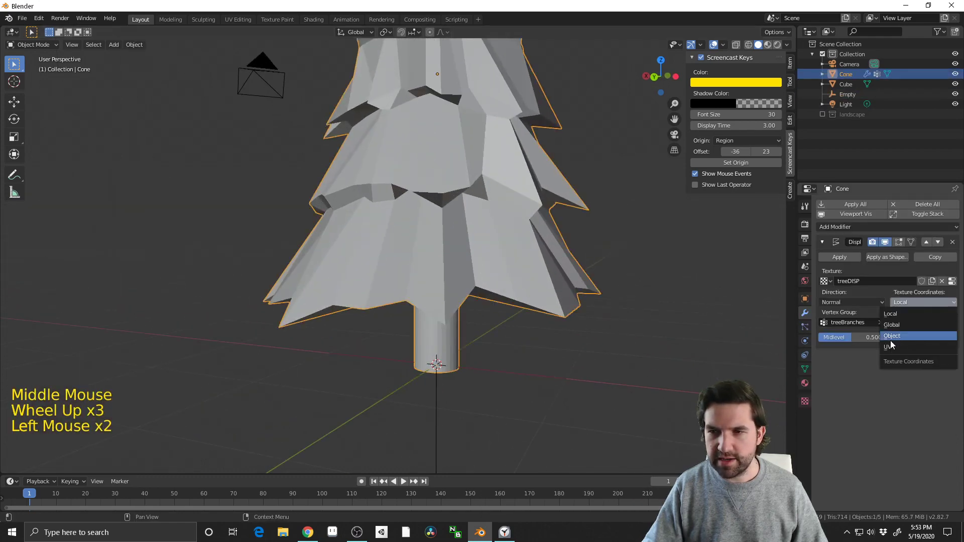
{"action": "left_click", "coordinate": [905, 337]}
{"action": "left_click", "coordinate": [952, 322]}
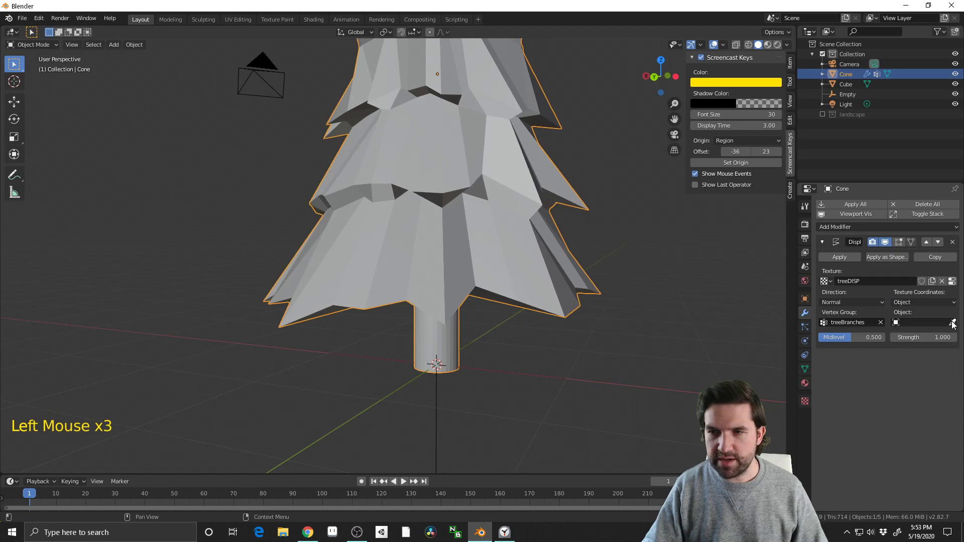
{"action": "scroll", "coordinate": [504, 379], "scroll_direction": "down", "scroll_amount": 3}
{"action": "middle_click_drag", "start_coordinate": [501, 385], "coordinate": [517, 409]}
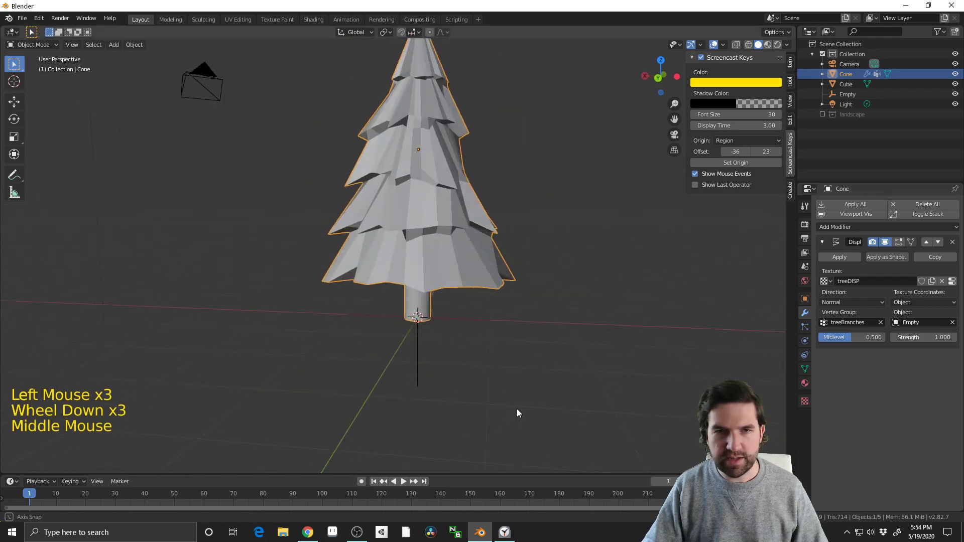
Try moving the tree away from the empty to test how its branch displacement changes with position
{"action": "left_click", "coordinate": [417, 335]}
{"action": "middle_click_drag", "start_coordinate": [450, 327], "coordinate": [498, 369]}
{"action": "key", "text": "g"}
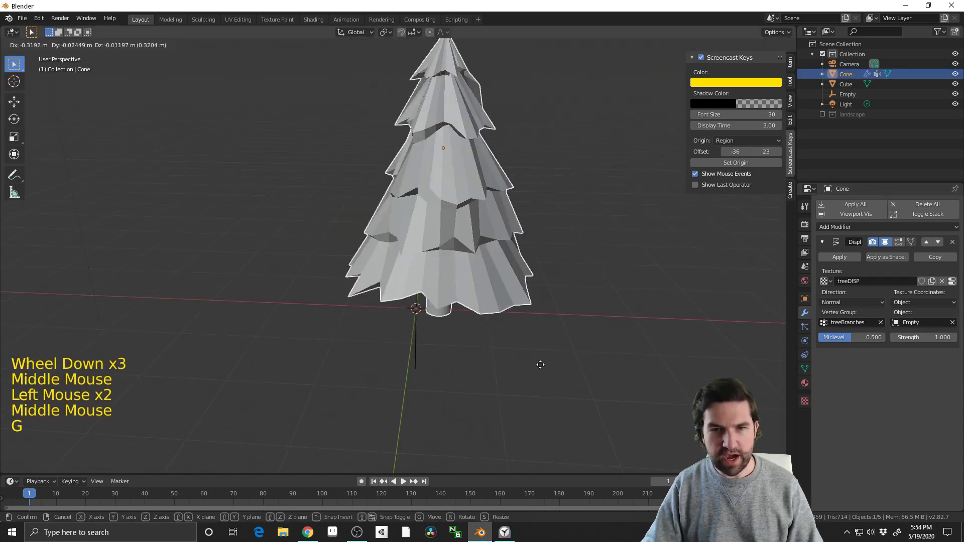
{"action": "middle_click_drag", "start_coordinate": [564, 366], "coordinate": [604, 346]}
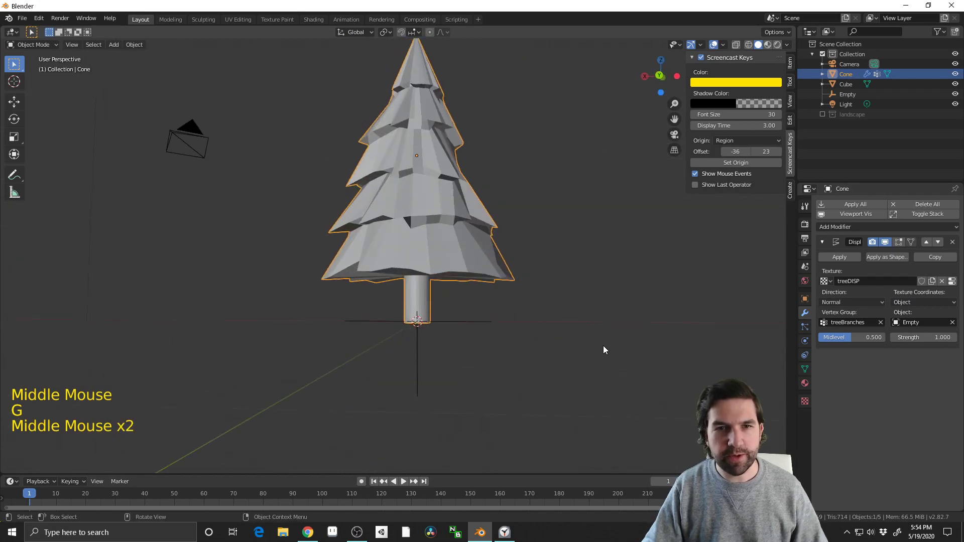
Add a Decimate modifier to the tree and reduce its Collapse ratio to about 0.33
{"action": "left_click", "coordinate": [828, 228]}
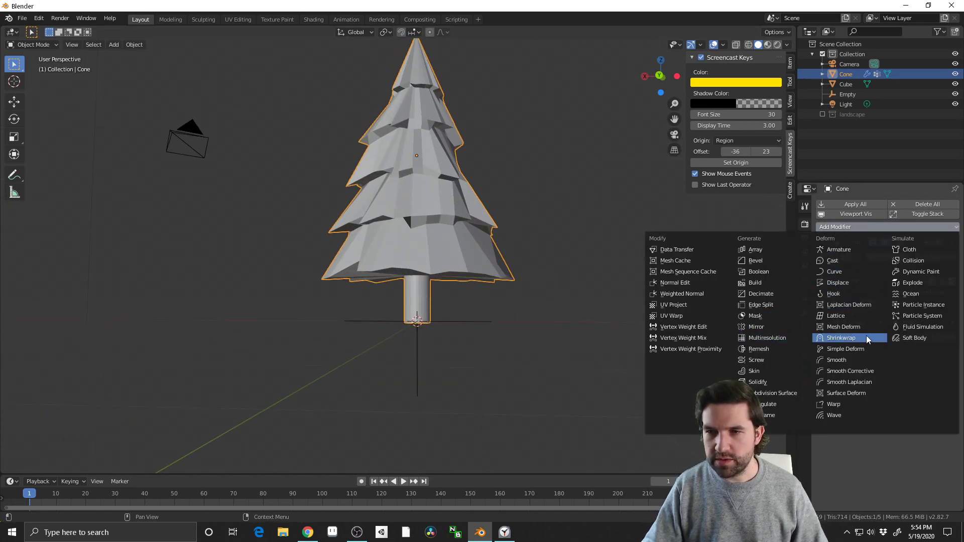
{"action": "left_click", "coordinate": [775, 293]}
{"action": "middle_click_drag", "start_coordinate": [710, 312], "coordinate": [900, 387]}
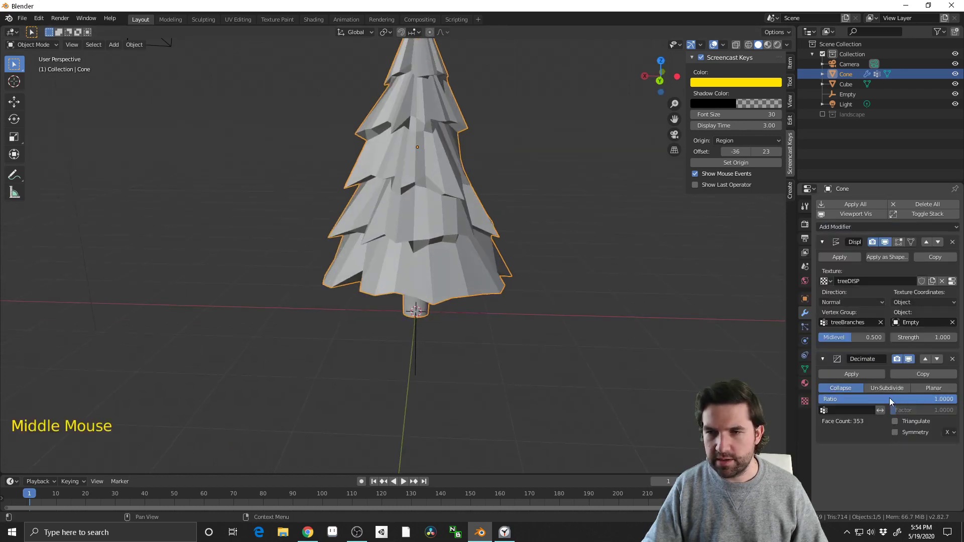
{"action": "left_click_drag", "start_coordinate": [890, 399], "coordinate": [864, 399]}
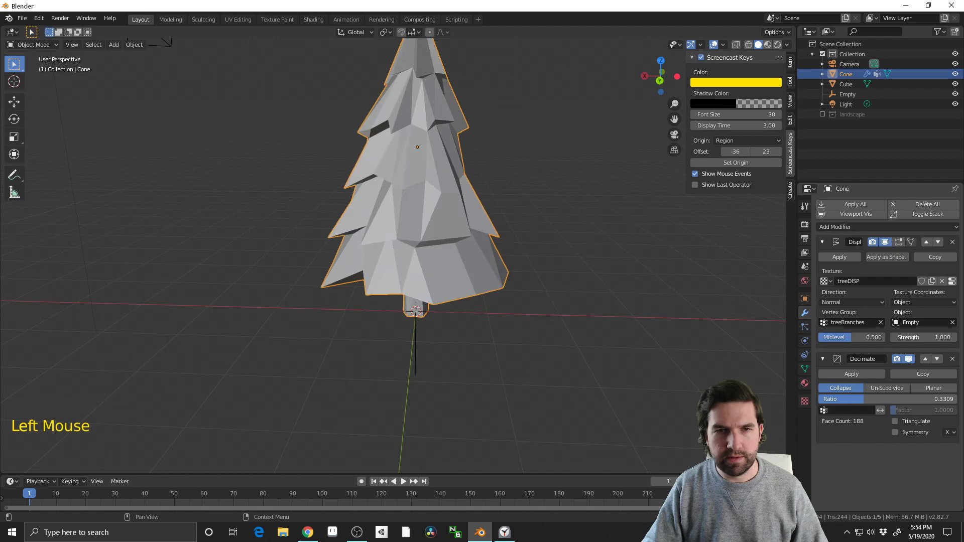
{"action": "middle_click_drag", "start_coordinate": [553, 372], "coordinate": [497, 332]}
Duplicate the tree twice and place the copies in a row beside the original
{"action": "scroll", "coordinate": [589, 397], "scroll_direction": "down", "scroll_amount": 2}
{"action": "left_click", "coordinate": [548, 318]}
{"action": "key", "text": "shift+d"}
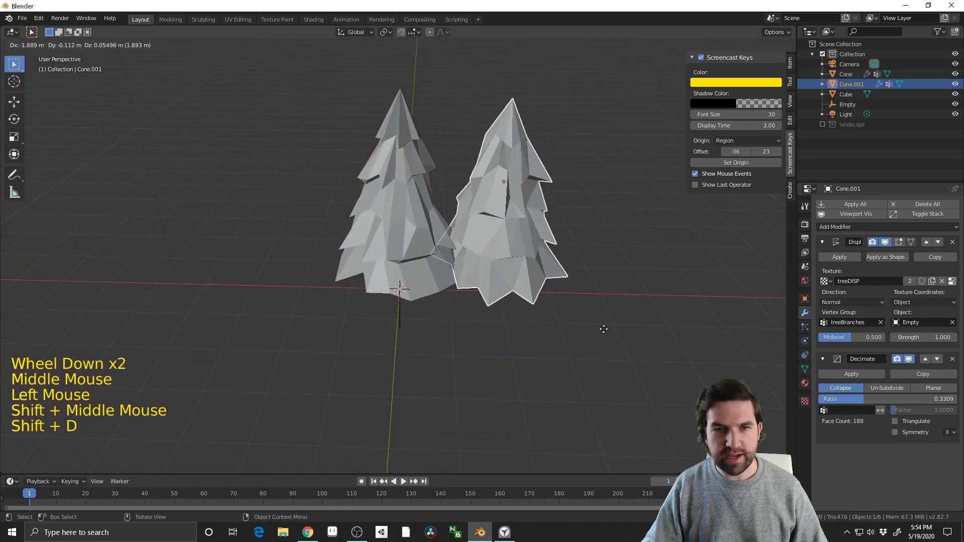
{"action": "left_click", "coordinate": [670, 342]}
{"action": "middle_click_drag", "start_coordinate": [670, 342], "coordinate": [466, 373], "text": "shift"}
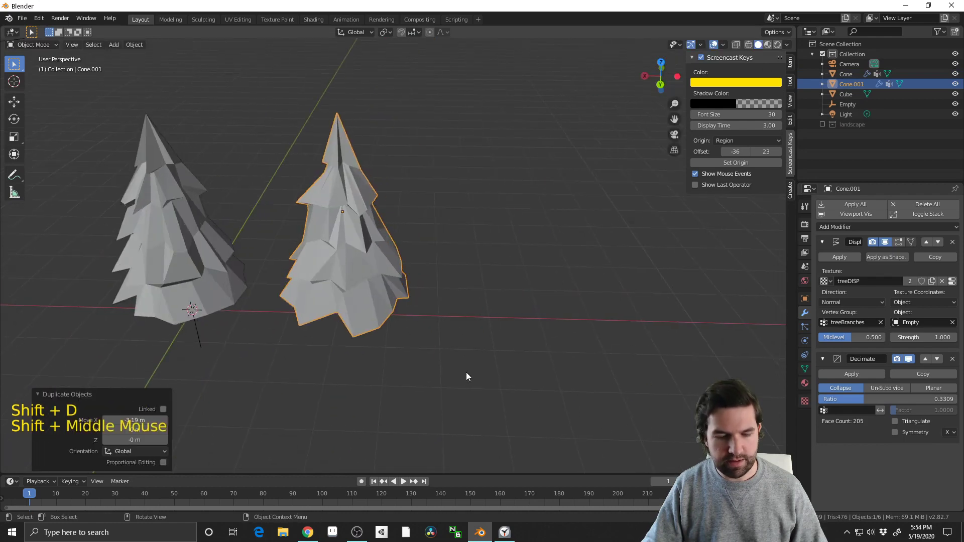
{"action": "key", "text": "shift+d"}
{"action": "left_click", "coordinate": [663, 377]}
{"action": "middle_click_drag", "start_coordinate": [663, 377], "coordinate": [452, 302]}
Try scaling one of the trees about its current origin
{"action": "left_click", "coordinate": [413, 241]}
{"action": "middle_click_drag", "start_coordinate": [414, 241], "coordinate": [467, 311], "text": "shift"}
{"action": "middle_click_drag", "start_coordinate": [467, 311], "coordinate": [532, 341]}
{"action": "scroll", "coordinate": [523, 382], "scroll_direction": "up", "scroll_amount": 2}
{"action": "key", "text": "s"}
{"action": "middle_click_drag", "start_coordinate": [472, 382], "coordinate": [438, 366]}
{"action": "middle_click_drag", "start_coordinate": [417, 363], "coordinate": [447, 373], "text": "shift"}
Move the entire mesh of the original tree up 2.3 m along Z in edit mode, bringing the trunk's base to the object origin
{"action": "left_click", "coordinate": [409, 249]}
{"action": "key", "text": "a"}
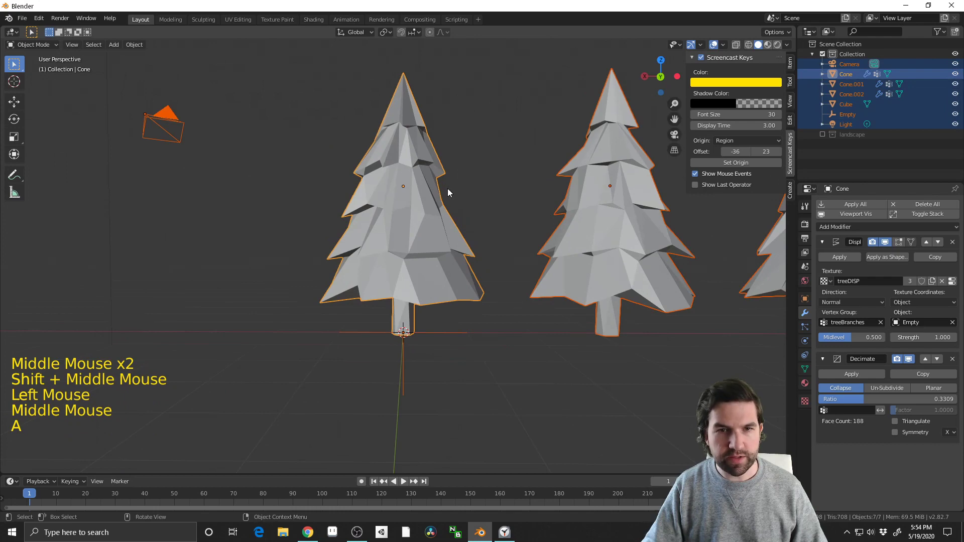
{"action": "left_click", "coordinate": [429, 209]}
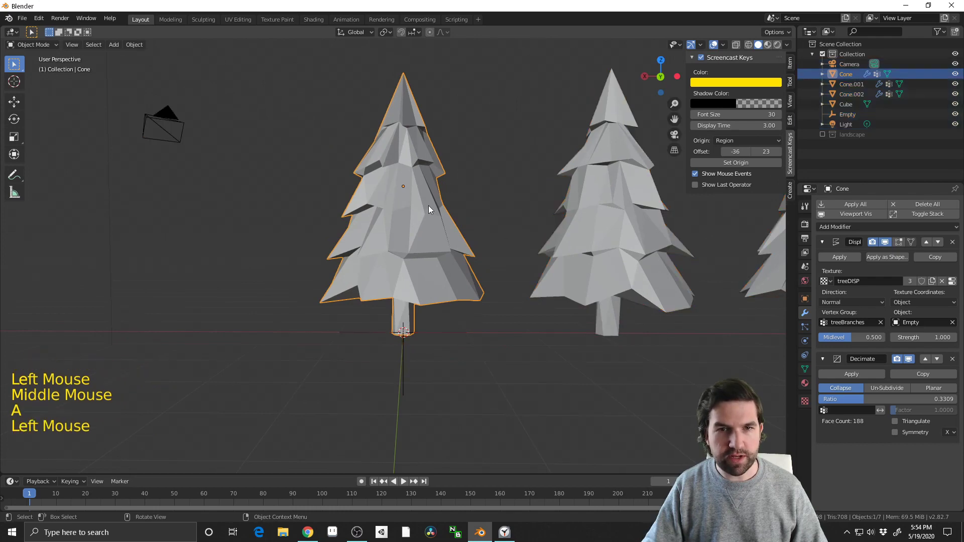
{"action": "left_click", "coordinate": [404, 335]}
{"action": "left_click", "coordinate": [399, 196]}
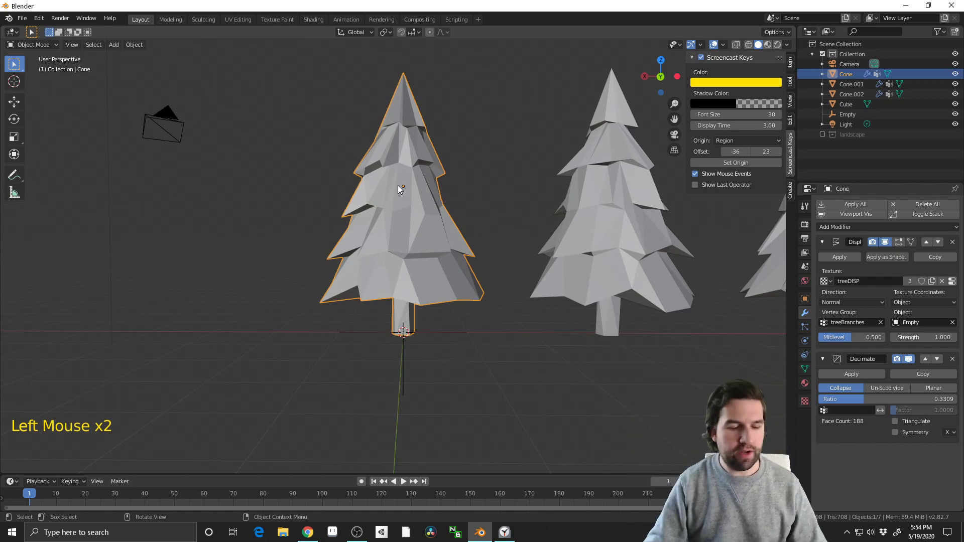
{"action": "key", "text": "Tab"}
{"action": "middle_click_drag", "start_coordinate": [445, 286], "coordinate": [478, 350]}
{"action": "scroll", "coordinate": [492, 354], "scroll_direction": "down", "scroll_amount": 1}
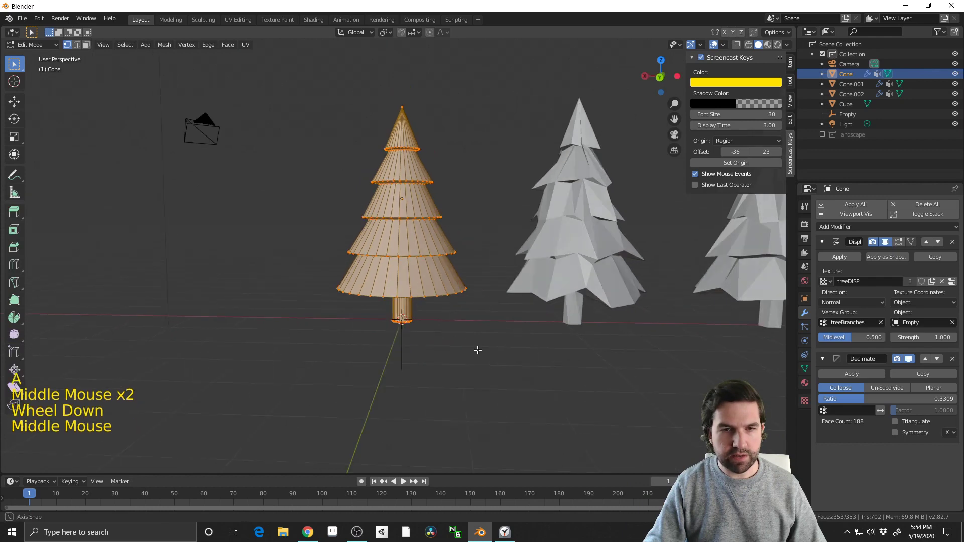
{"action": "left_click", "coordinate": [657, 77]}
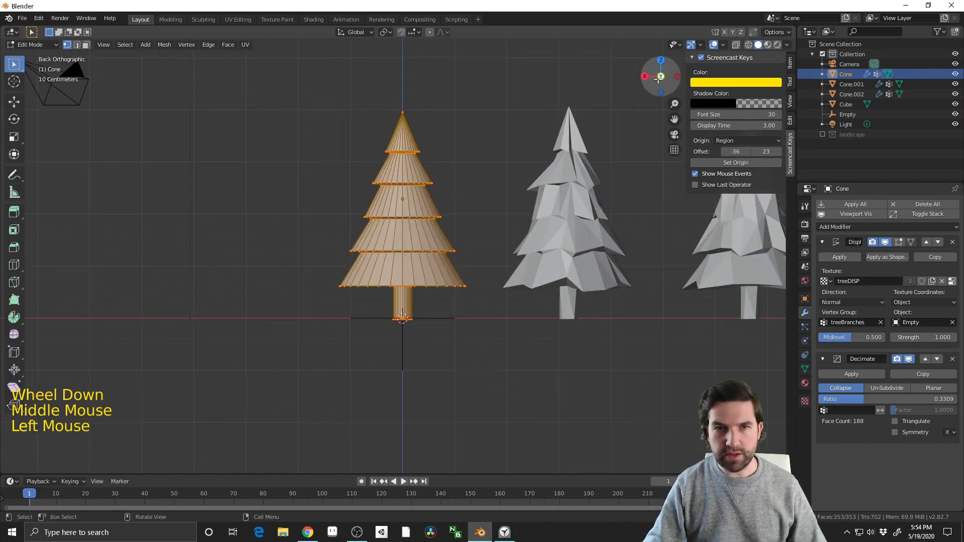
{"action": "key", "text": "g"}
{"action": "key", "text": "z"}
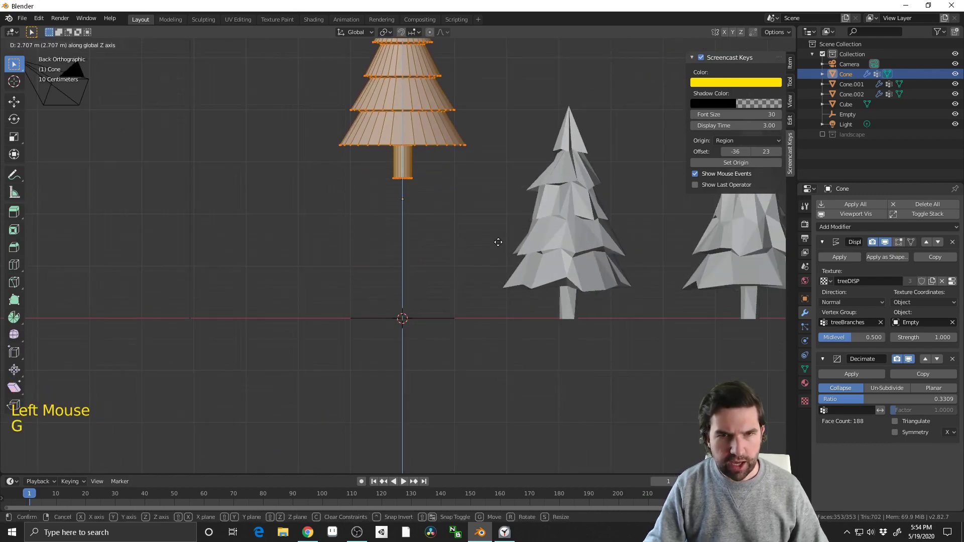
{"action": "left_click", "coordinate": [499, 263]}
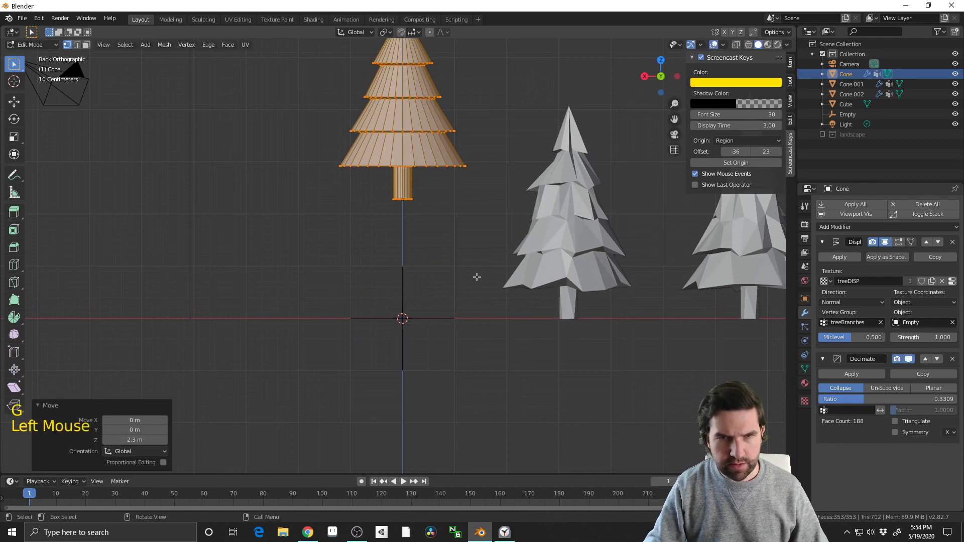
Return to object mode and move the tree down about 2.3 m along Z so its trunk stands on the ground line
{"action": "key", "text": "Tab"}
{"action": "key", "text": "g"}
{"action": "key", "text": "z"}
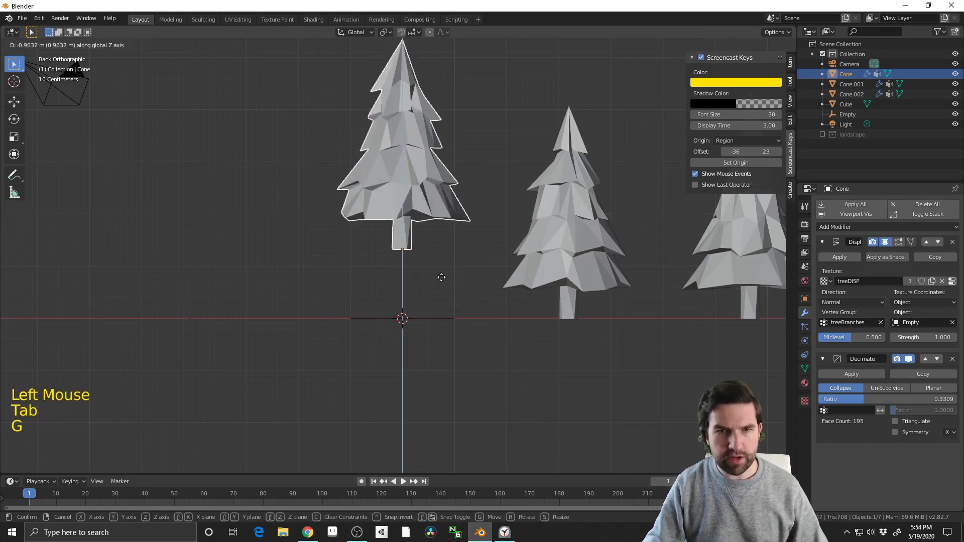
{"action": "left_click", "coordinate": [435, 347]}
Delete the two duplicated trees beside the original
{"action": "left_click", "coordinate": [595, 243]}
{"action": "key", "text": "Delete"}
{"action": "left_click", "coordinate": [715, 269]}
{"action": "key", "text": "Delete"}
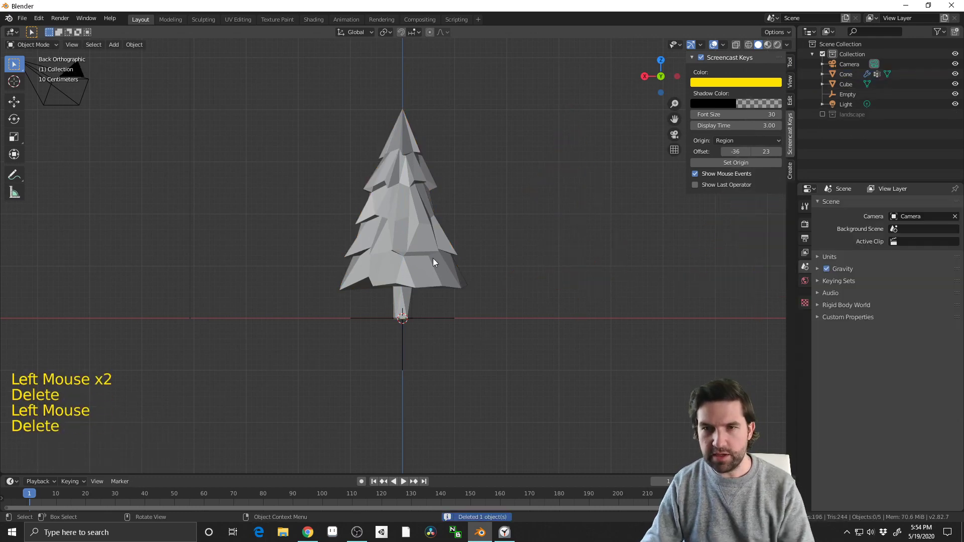
Duplicate the corrected tree twice along X, spacing the three trees about 3 m apart
{"action": "left_click", "coordinate": [433, 258]}
{"action": "middle_click_drag", "start_coordinate": [557, 303], "coordinate": [513, 307], "text": "shift"}
{"action": "key", "text": "shift+d"}
{"action": "left_click", "coordinate": [641, 314]}
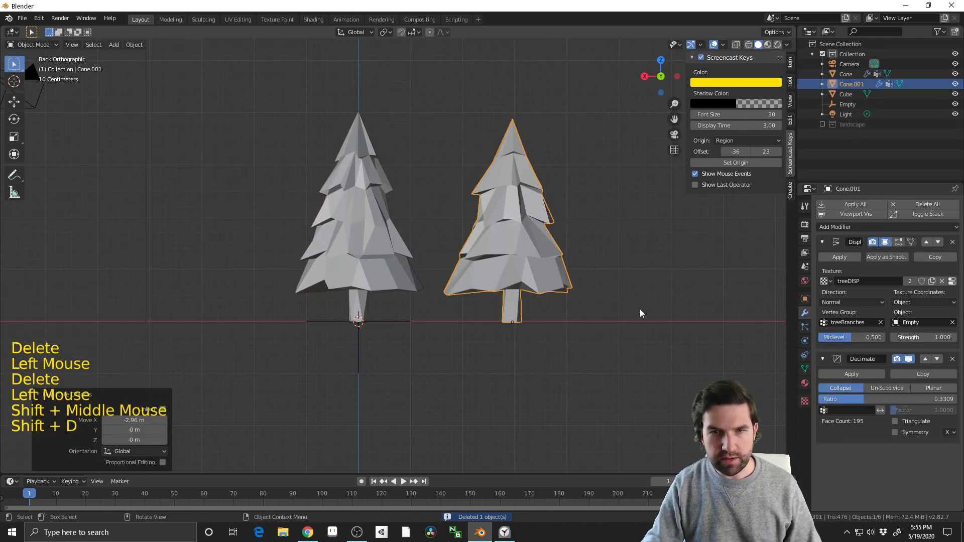
{"action": "key", "text": "shift+d"}
{"action": "key", "text": "x"}
{"action": "left_click", "coordinate": [2, 328]}
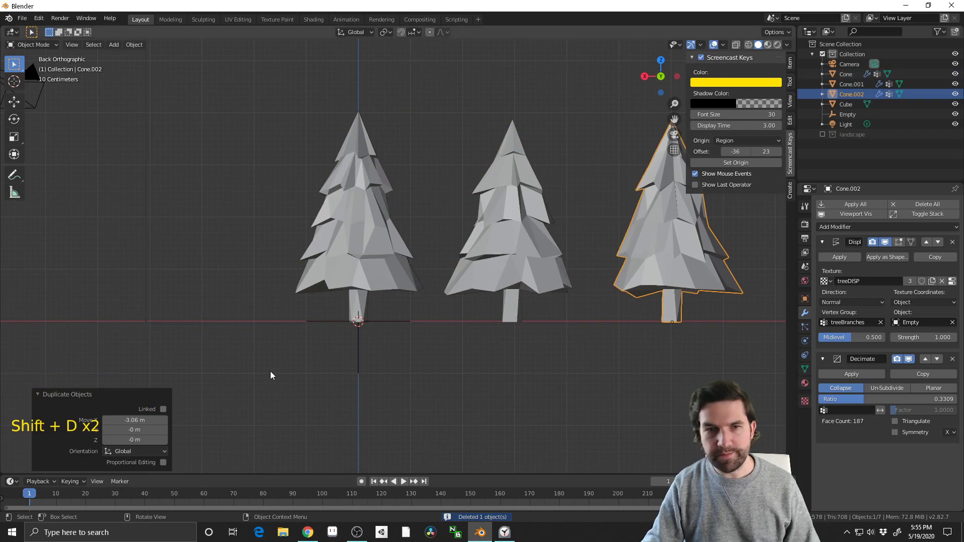
Examine the three trees from several angles to compare their branch shapes
{"action": "left_click", "coordinate": [335, 266]}
{"action": "middle_click_drag", "start_coordinate": [335, 265], "coordinate": [408, 291]}
{"action": "scroll", "coordinate": [392, 366], "scroll_direction": "down", "scroll_amount": 2}
{"action": "left_click", "coordinate": [459, 380]}
{"action": "scroll", "coordinate": [407, 290], "scroll_direction": "up", "scroll_amount": 2}
{"action": "left_click", "coordinate": [408, 290]}
{"action": "middle_click_drag", "start_coordinate": [443, 344], "coordinate": [545, 308]}
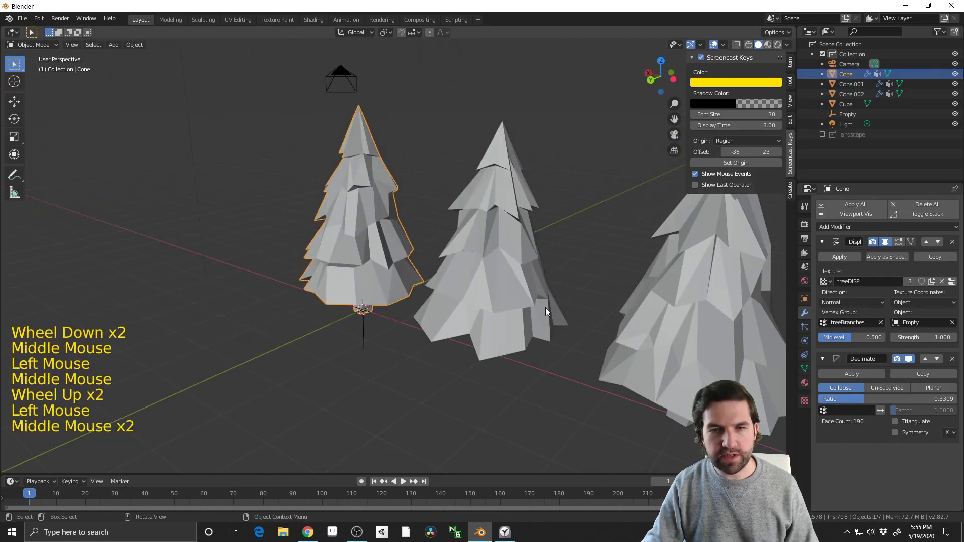
{"action": "middle_click_drag", "start_coordinate": [454, 285], "coordinate": [498, 327]}
{"action": "middle_click_drag", "start_coordinate": [497, 327], "coordinate": [419, 343]}
Scale the middle tree down in X and Y only, making it slimmer at the same height
{"action": "left_click", "coordinate": [479, 237]}
{"action": "key", "text": "s"}
{"action": "key", "text": "shift+z"}
{"action": "left_click", "coordinate": [559, 353]}
Scale the third tree along Z to about 0.76 to make it shorter
{"action": "middle_click_drag", "start_coordinate": [419, 344], "coordinate": [423, 321]}
{"action": "left_click", "coordinate": [527, 256]}
{"action": "middle_click_drag", "start_coordinate": [527, 257], "coordinate": [535, 285]}
{"action": "key", "text": "s"}
{"action": "key", "text": "z"}
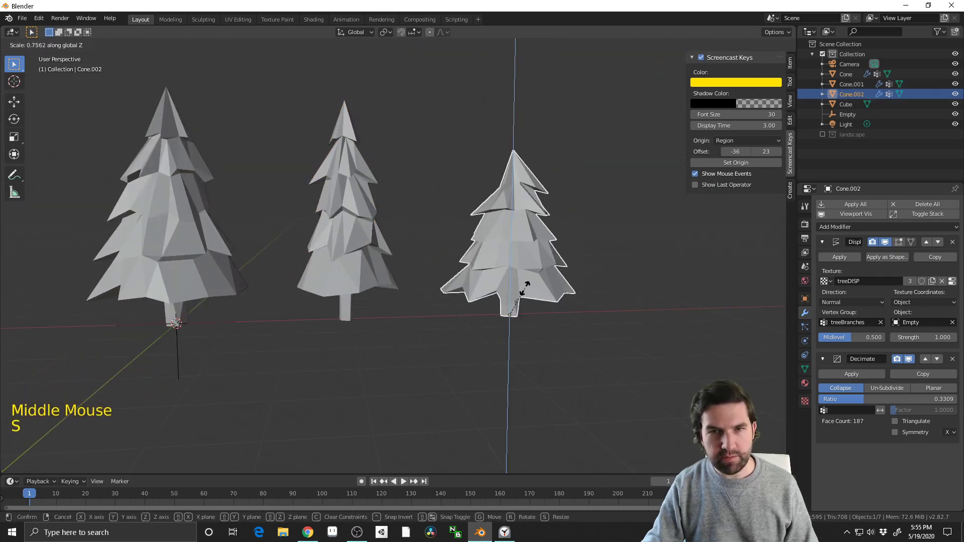
{"action": "left_click", "coordinate": [527, 289]}
{"action": "middle_click_drag", "start_coordinate": [628, 368], "coordinate": [397, 421]}
{"action": "left_click", "coordinate": [517, 357]}
{"action": "scroll", "coordinate": [397, 421], "scroll_direction": "down", "scroll_amount": 2}
{"action": "key", "text": "Tab"}
{"action": "key", "text": "Tab"}
{"action": "middle_click_drag", "start_coordinate": [400, 378], "coordinate": [386, 361]}
{"action": "scroll", "coordinate": [523, 340], "scroll_direction": "up", "scroll_amount": 2}
{"action": "left_click", "coordinate": [431, 299]}
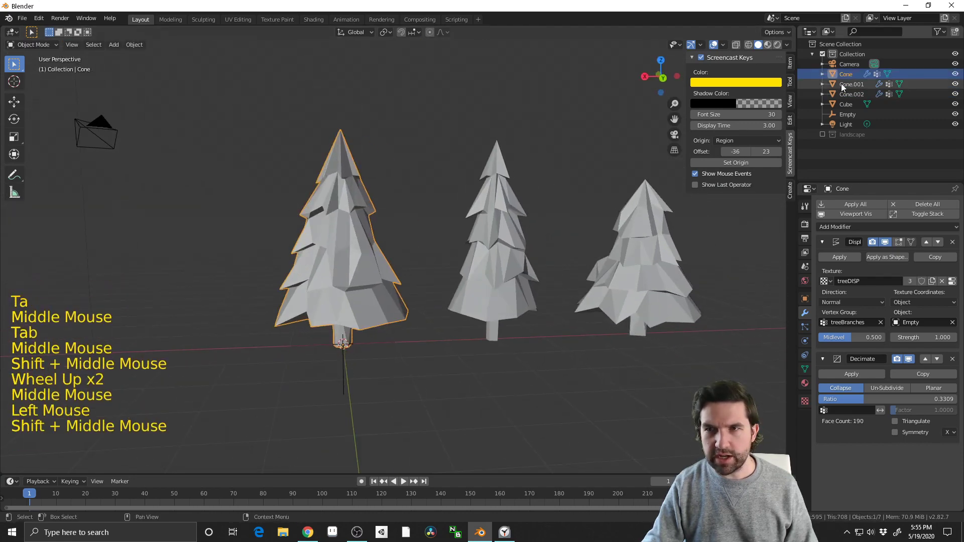
{"action": "left_click", "coordinate": [495, 302], "text": "shift"}
{"action": "left_click", "coordinate": [666, 292], "text": "shift"}
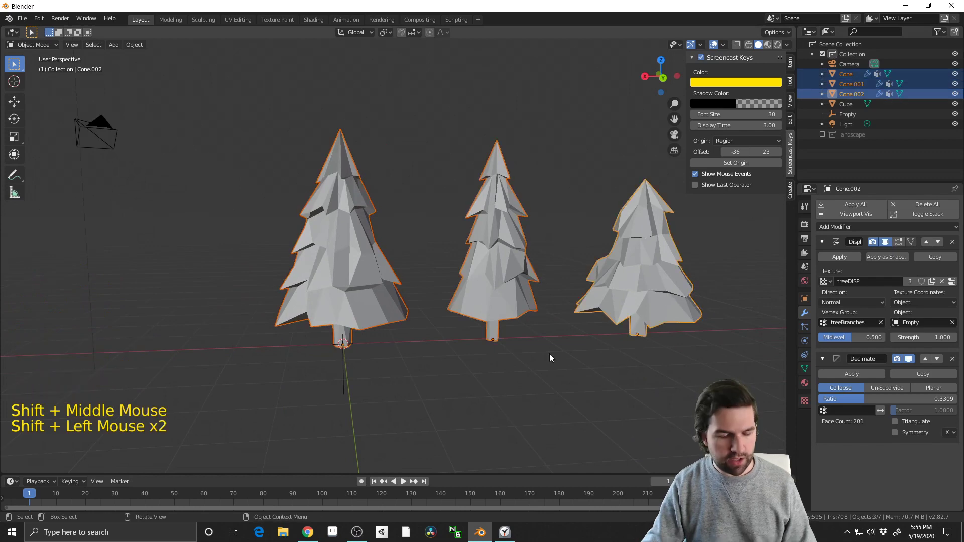
{"action": "left_click", "coordinate": [351, 374], "text": "shift"}
{"action": "left_click", "coordinate": [375, 415]}
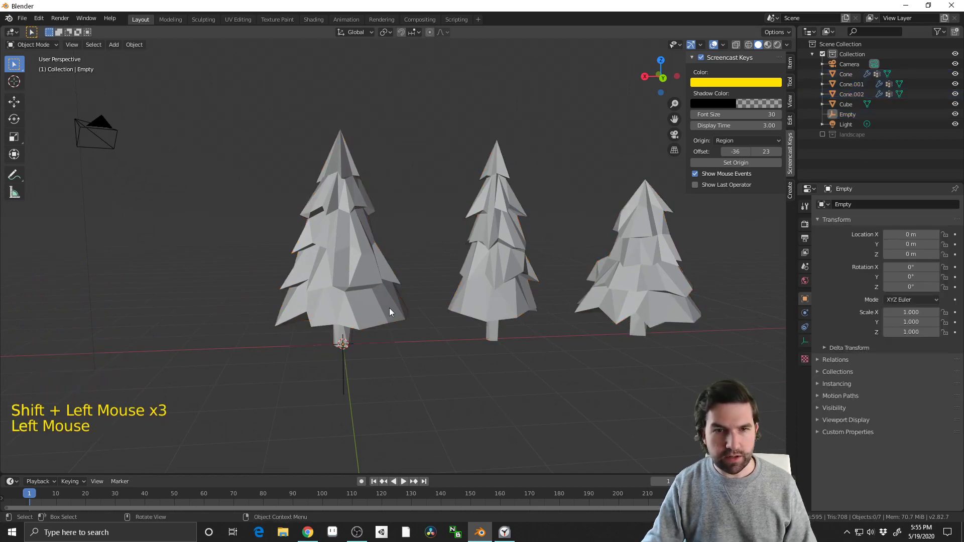
Select all three trees without the empty and move them to a new collection named trees
{"action": "left_click", "coordinate": [390, 309]}
{"action": "left_click", "coordinate": [519, 288], "text": "shift"}
{"action": "left_click", "coordinate": [603, 311], "text": "shift"}
{"action": "middle_click_drag", "start_coordinate": [570, 362], "coordinate": [519, 364]}
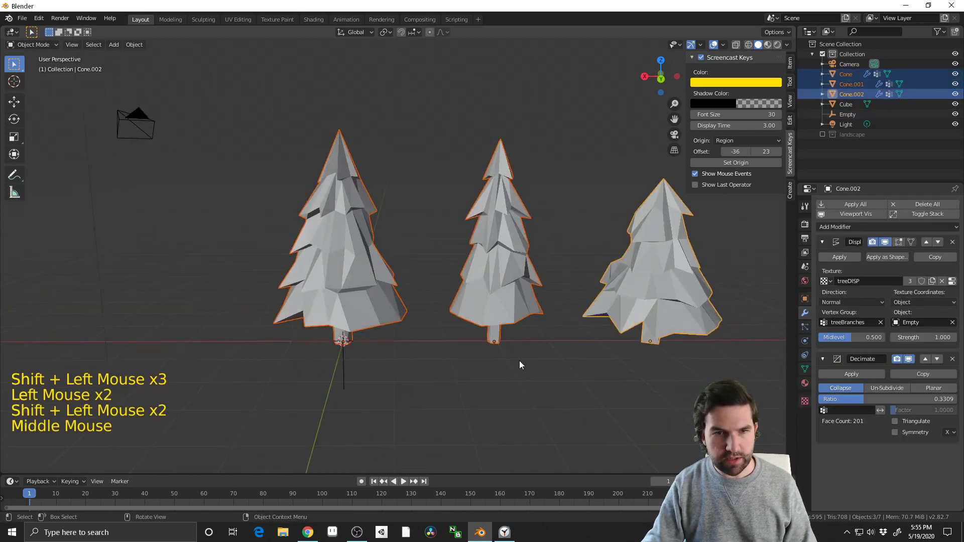
{"action": "key", "text": "m"}
{"action": "left_click", "coordinate": [384, 379]}
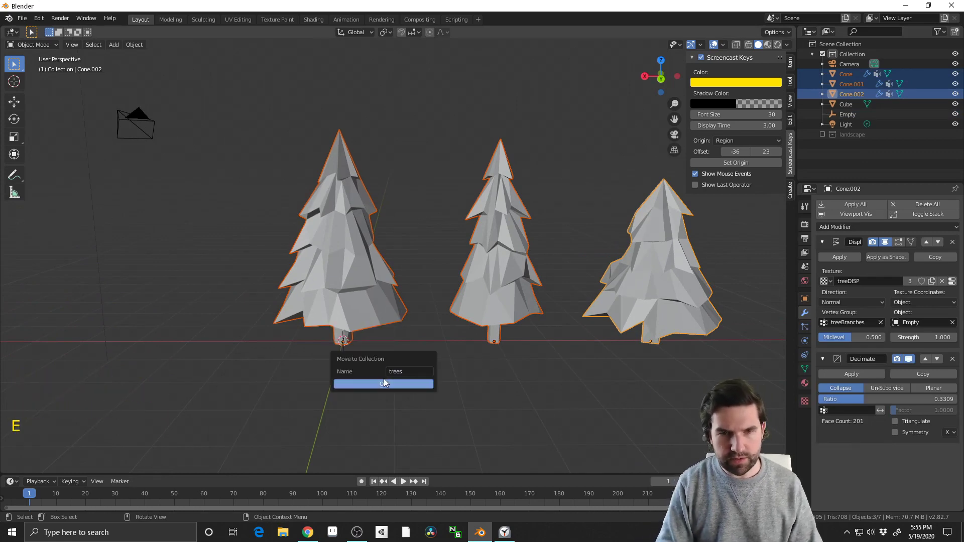
{"action": "left_click", "coordinate": [402, 382]}
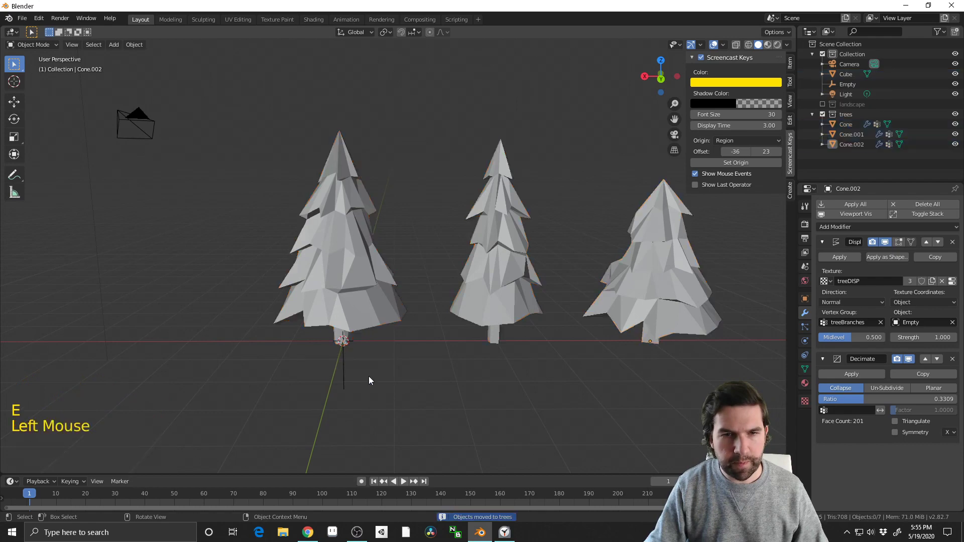
Hide the empty at the base of the first tree
{"action": "left_click", "coordinate": [341, 375]}
{"action": "key", "text": "h"}
{"action": "left_click", "coordinate": [436, 382]}
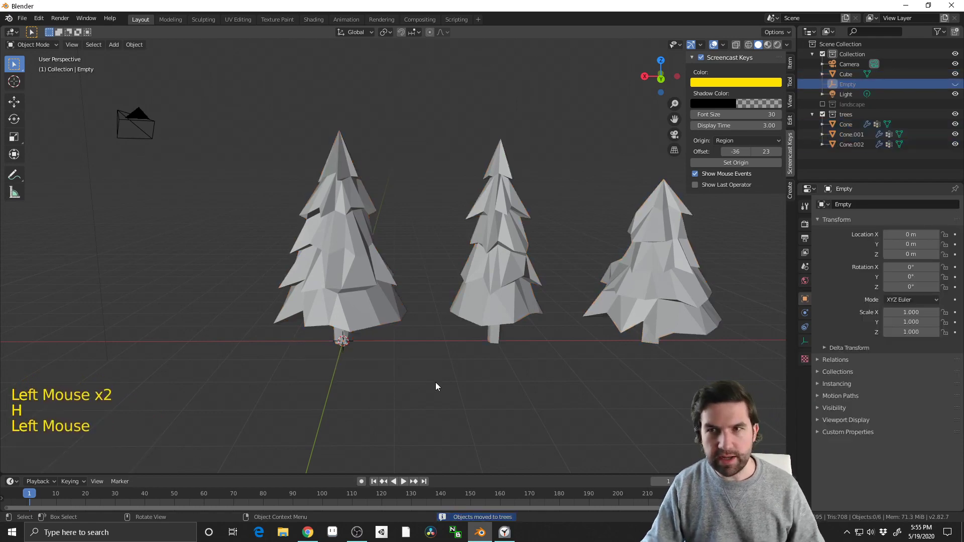
Exclude the trees collection from the view layer and enable the landscape collection, leaving nothing selected
{"action": "scroll", "coordinate": [435, 385], "scroll_direction": "down", "scroll_amount": 2}
{"action": "left_click", "coordinate": [823, 114]}
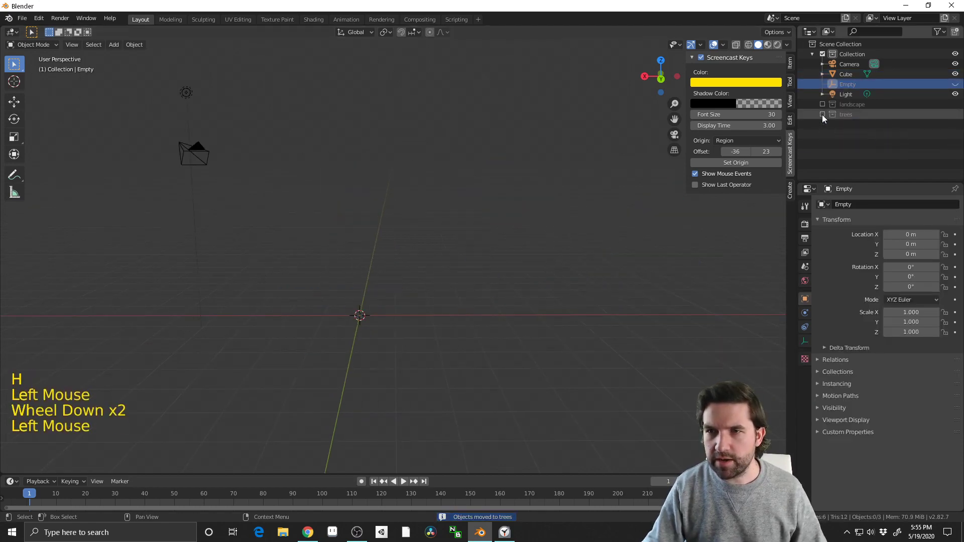
{"action": "left_click", "coordinate": [823, 104]}
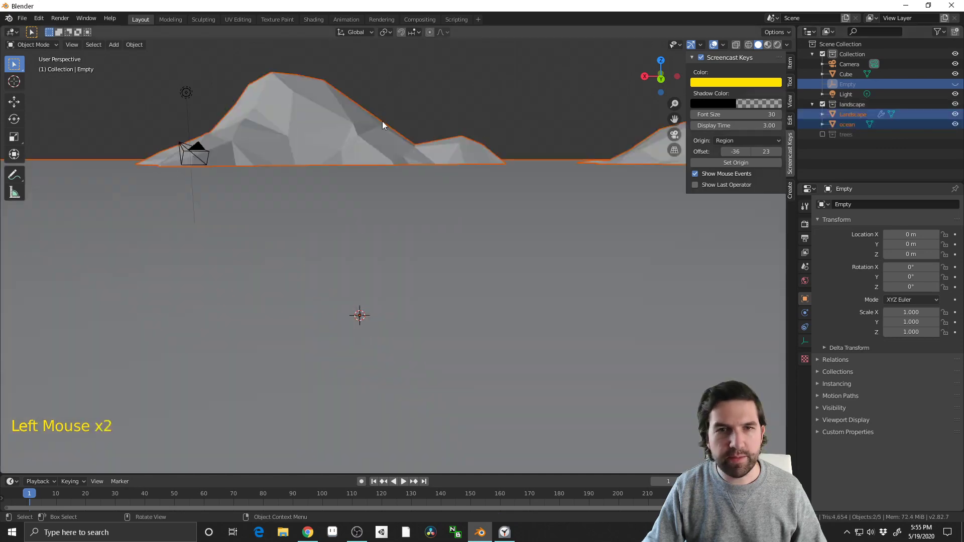
{"action": "left_click", "coordinate": [474, 113]}
Select the Landscape mesh and turn off the viewport display of its Decimate modifier
{"action": "scroll", "coordinate": [474, 113], "scroll_direction": "down", "scroll_amount": 3}
{"action": "middle_click_drag", "start_coordinate": [474, 112], "coordinate": [418, 173]}
{"action": "scroll", "coordinate": [421, 186], "scroll_direction": "down", "scroll_amount": 11}
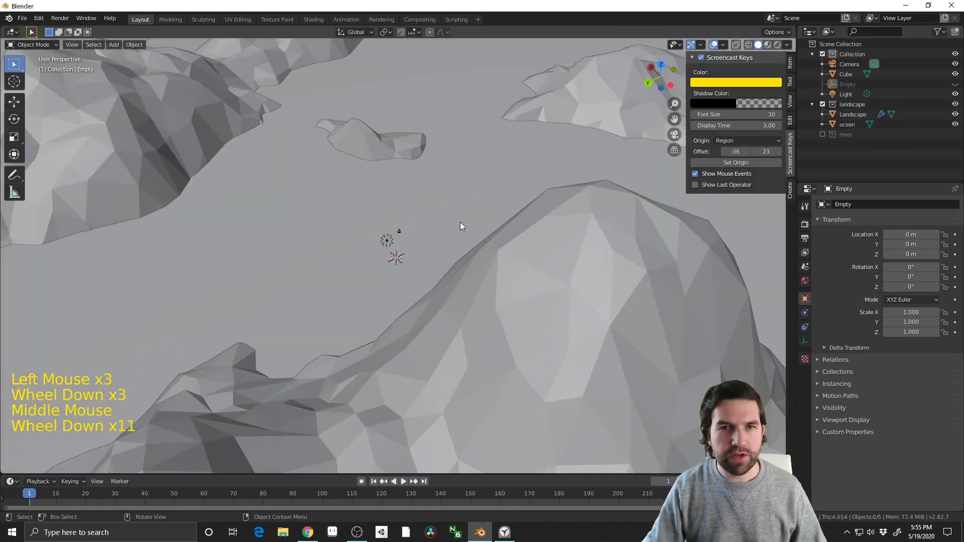
{"action": "middle_click_drag", "start_coordinate": [459, 224], "coordinate": [442, 278]}
{"action": "scroll", "coordinate": [525, 209], "scroll_direction": "down", "scroll_amount": 3}
{"action": "middle_click_drag", "start_coordinate": [442, 278], "coordinate": [487, 276]}
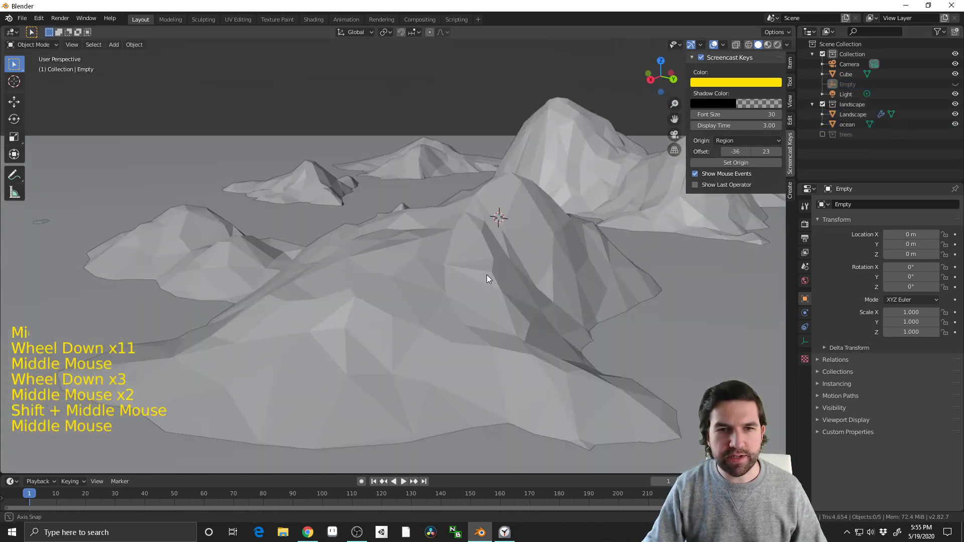
{"action": "left_click", "coordinate": [424, 282]}
{"action": "middle_click_drag", "start_coordinate": [424, 282], "coordinate": [447, 174]}
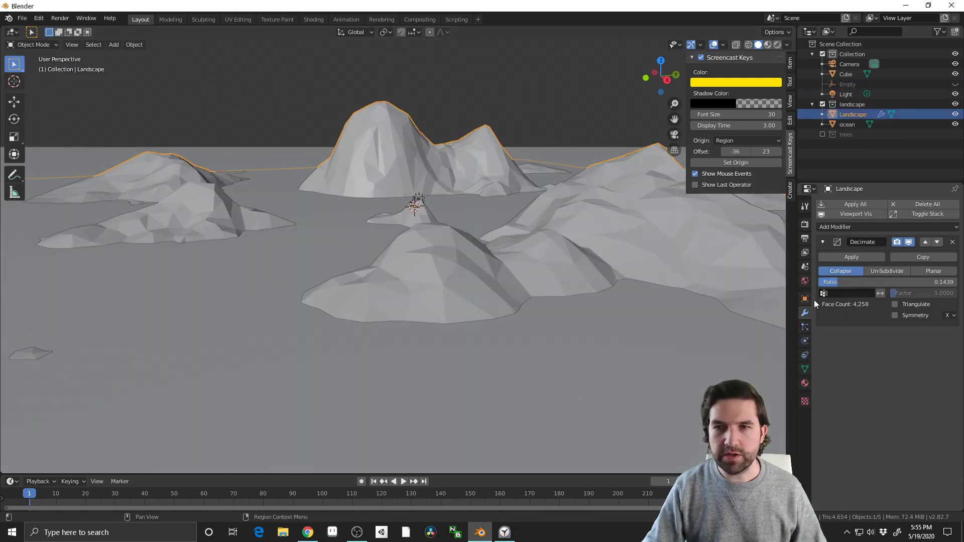
{"action": "left_click", "coordinate": [910, 242]}
{"action": "middle_click_drag", "start_coordinate": [564, 269], "coordinate": [451, 271], "text": "shift"}
{"action": "left_click", "coordinate": [447, 284]}
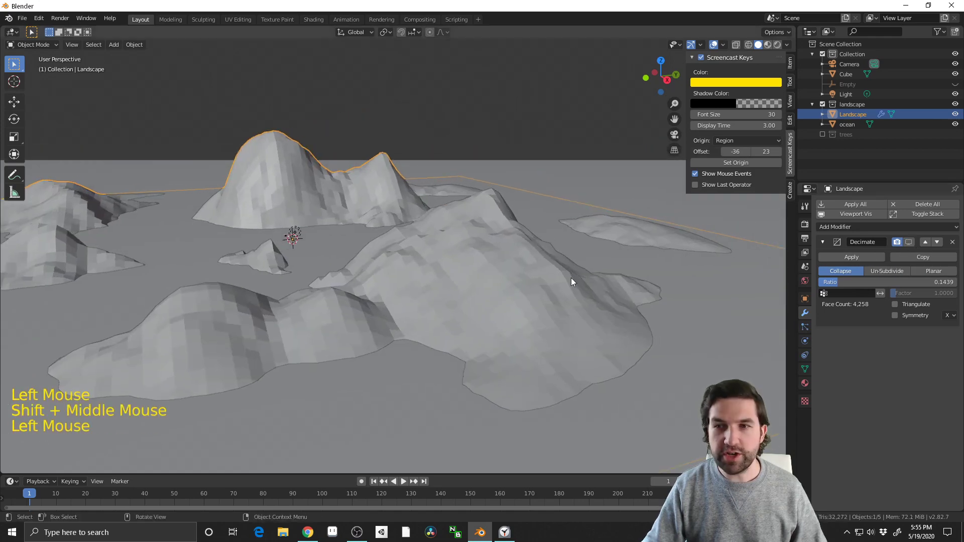
{"action": "left_click", "coordinate": [479, 189]}
{"action": "left_click", "coordinate": [391, 171]}
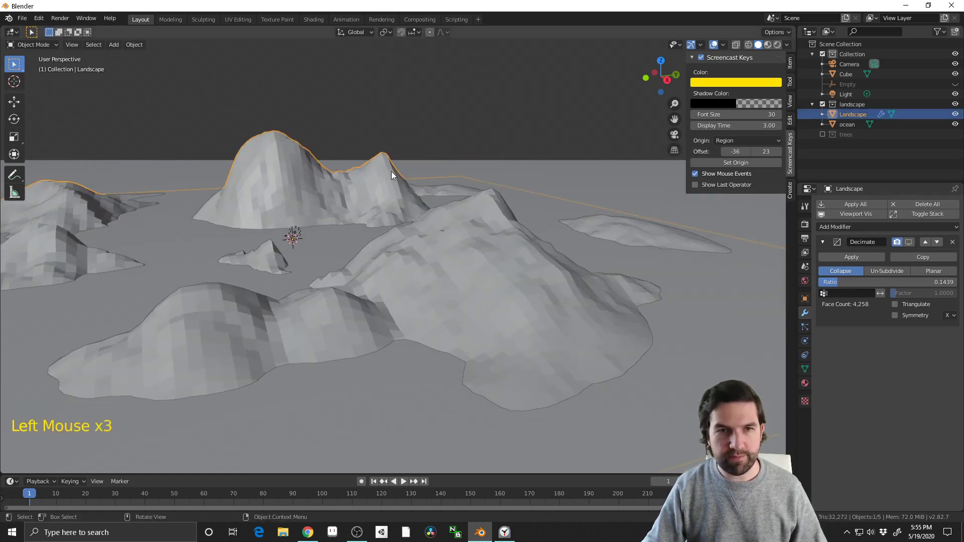
{"action": "left_click", "coordinate": [611, 341]}
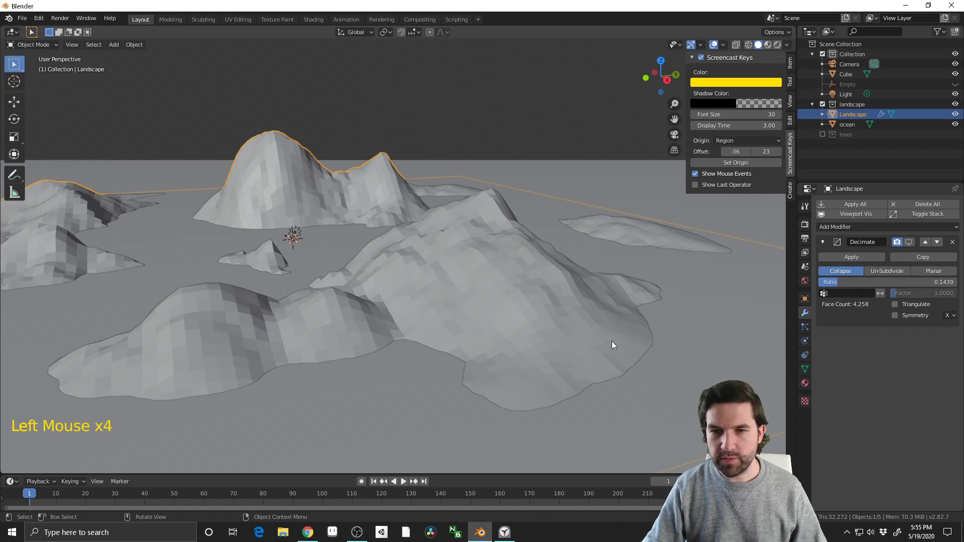
Add a particle system to the landscape and name its settings pineTrees
{"action": "left_click", "coordinate": [805, 328]}
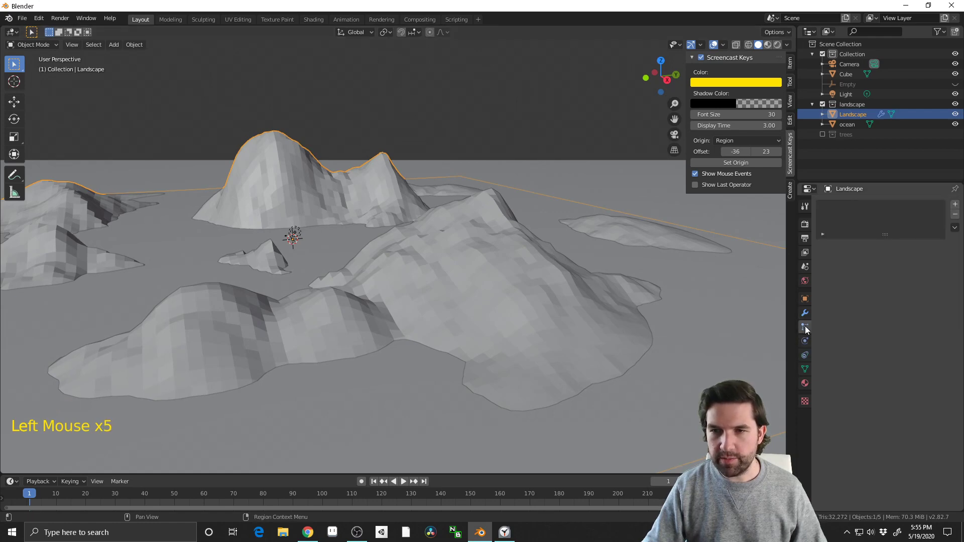
{"action": "left_click", "coordinate": [955, 206]}
{"action": "double_click", "coordinate": [868, 248]}
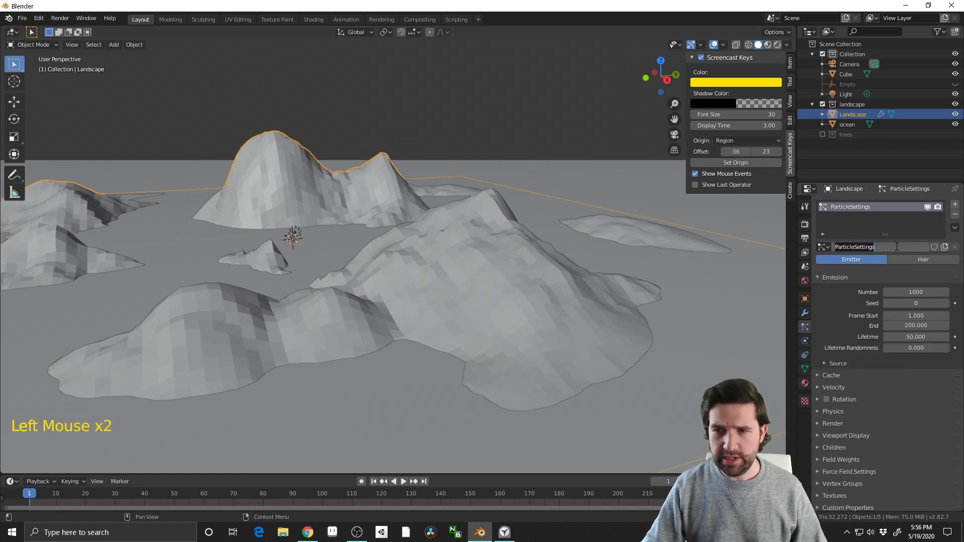
{"action": "type", "text": "pineT"}
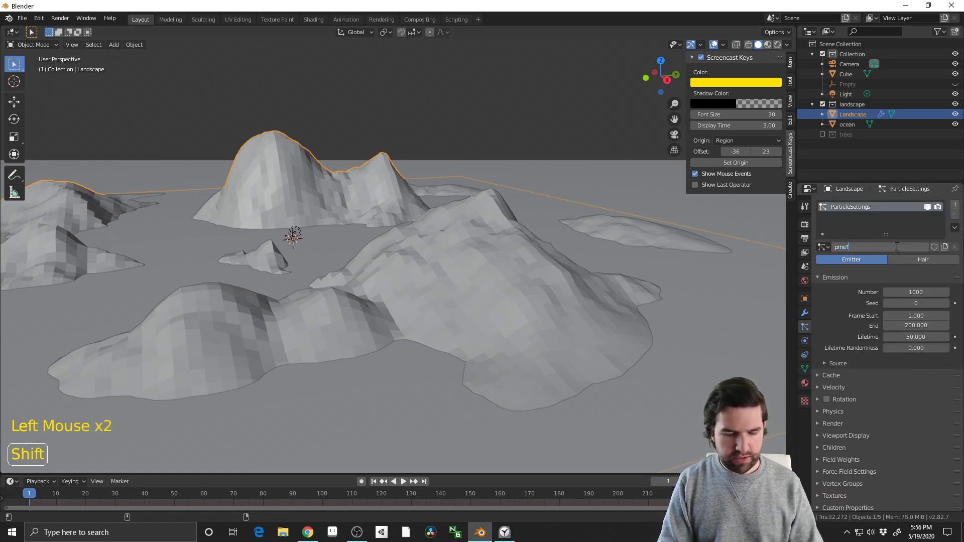
{"action": "type", "text": "rees"}
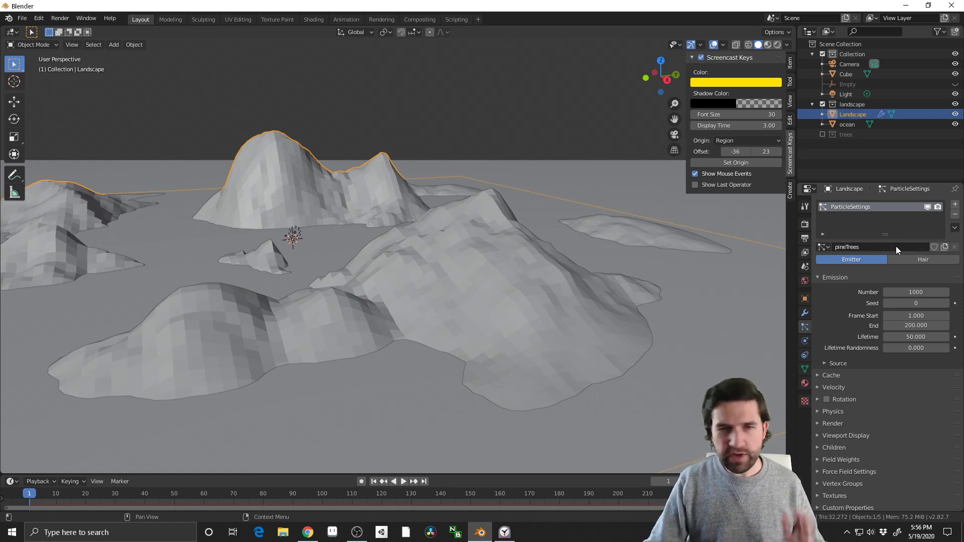
Switch the pineTrees particle system's type from Emitter to Hair
{"action": "mouse_move", "coordinate": [405, 333]}
{"action": "middle_mouse_down"}
{"action": "mouse_move", "coordinate": [321, 330]}
{"action": "mouse_move", "coordinate": [393, 322]}
{"action": "mouse_move", "coordinate": [415, 339]}
{"action": "middle_mouse_up"}
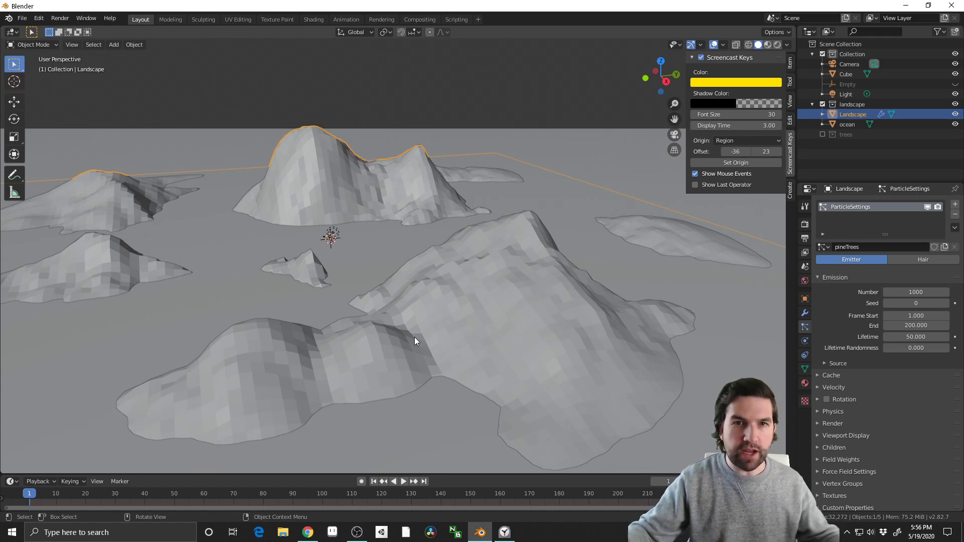
{"action": "middle_click_drag", "start_coordinate": [571, 253], "coordinate": [477, 300]}
{"action": "middle_click_drag", "start_coordinate": [477, 300], "coordinate": [512, 300]}
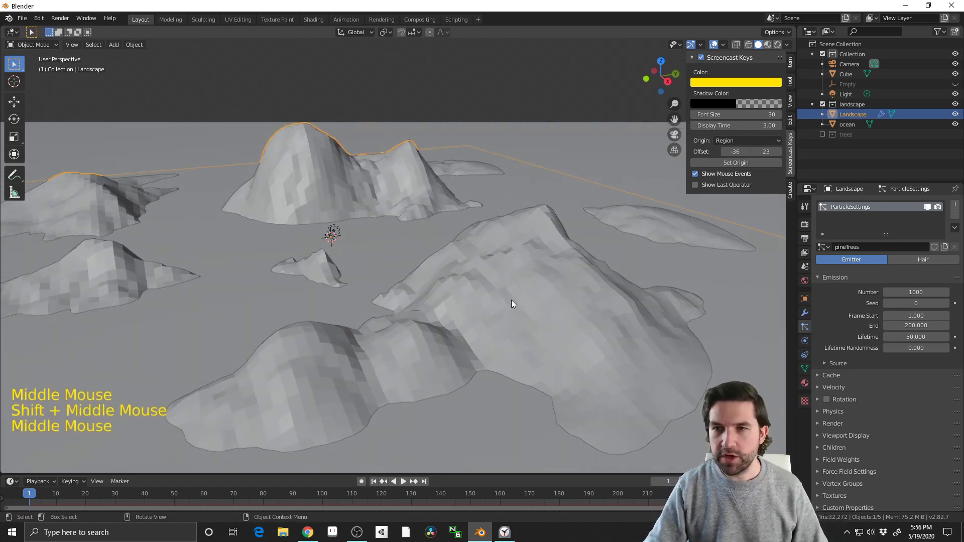
{"action": "scroll", "coordinate": [608, 337], "scroll_direction": "up", "scroll_amount": 2}
{"action": "middle_click_drag", "start_coordinate": [608, 338], "coordinate": [598, 317]}
{"action": "middle_click_drag", "start_coordinate": [598, 316], "coordinate": [795, 245], "text": "shift"}
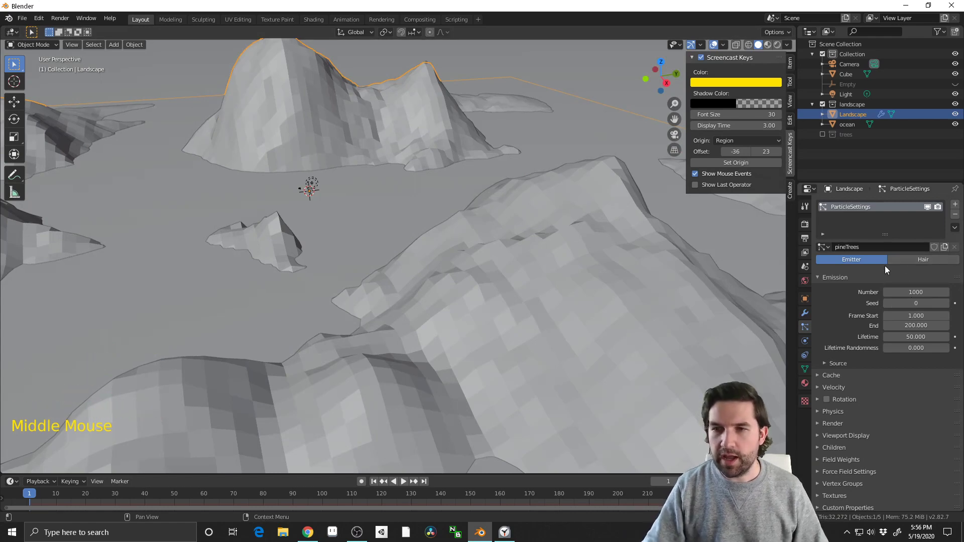
{"action": "left_click", "coordinate": [911, 257]}
Examine how the hair strands are distributed over the landscape from several angles
{"action": "middle_click_drag", "start_coordinate": [603, 256], "coordinate": [392, 269]}
{"action": "middle_click_drag", "start_coordinate": [343, 227], "coordinate": [417, 244]}
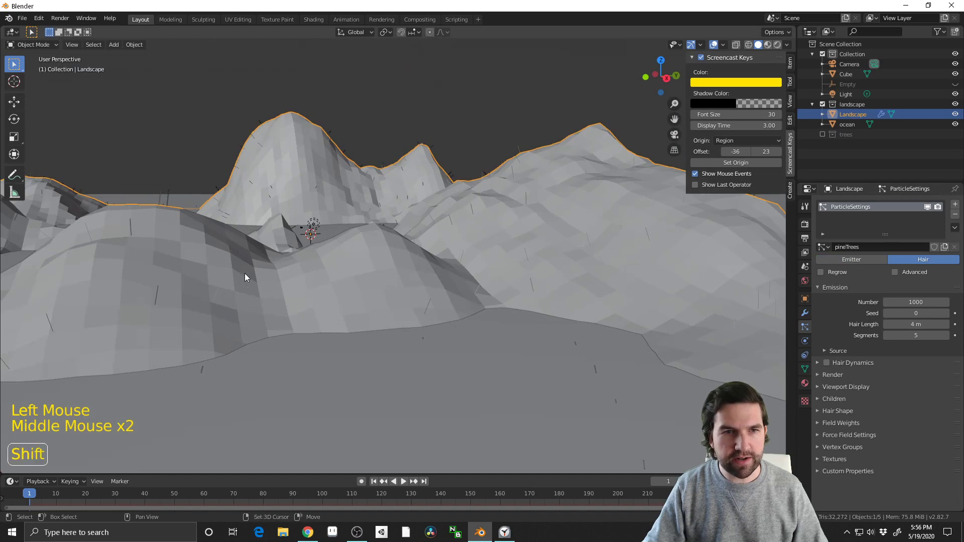
{"action": "middle_click_drag", "start_coordinate": [245, 277], "coordinate": [338, 233], "text": "shift"}
{"action": "scroll", "coordinate": [338, 232], "scroll_direction": "down", "scroll_amount": 3}
{"action": "middle_click_drag", "start_coordinate": [512, 261], "coordinate": [640, 297]}
{"action": "scroll", "coordinate": [730, 305], "scroll_direction": "up", "scroll_amount": 6}
{"action": "middle_click_drag", "start_coordinate": [730, 304], "coordinate": [552, 313], "text": "shift"}
{"action": "scroll", "coordinate": [556, 305], "scroll_direction": "down", "scroll_amount": 2}
{"action": "scroll", "coordinate": [556, 305], "scroll_direction": "down", "scroll_amount": 2}
Enable the advanced hair settings and render the particles as Object with Cone as the instance object
{"action": "left_click", "coordinate": [895, 272]}
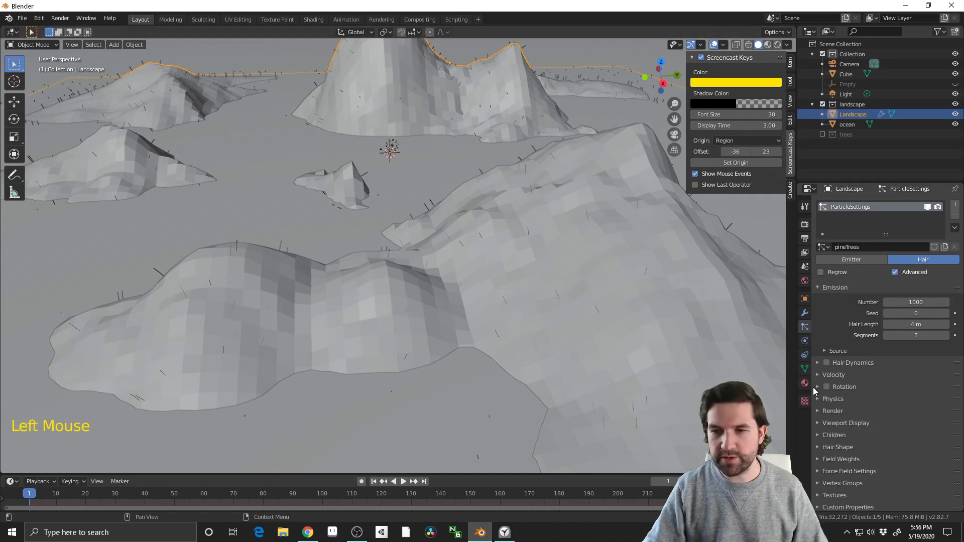
{"action": "left_click", "coordinate": [820, 412]}
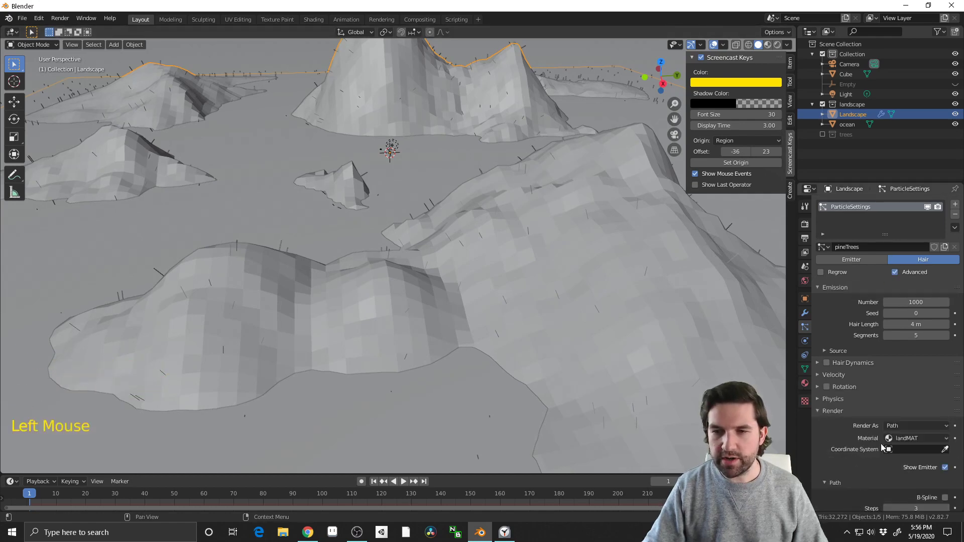
{"action": "scroll", "coordinate": [881, 444], "scroll_direction": "down", "scroll_amount": 2}
{"action": "left_click", "coordinate": [903, 387]}
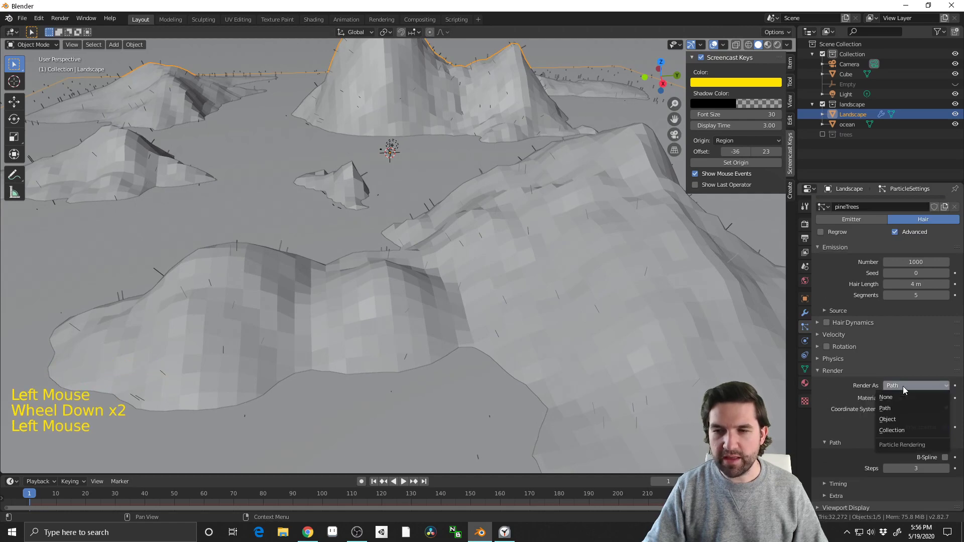
{"action": "left_click", "coordinate": [903, 420]}
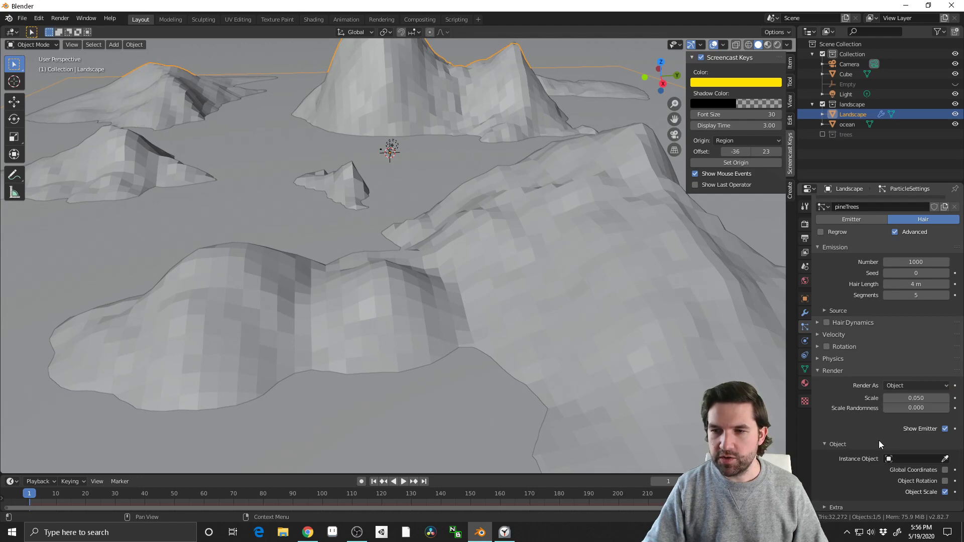
{"action": "left_click", "coordinate": [902, 459]}
{"action": "left_click", "coordinate": [876, 366]}
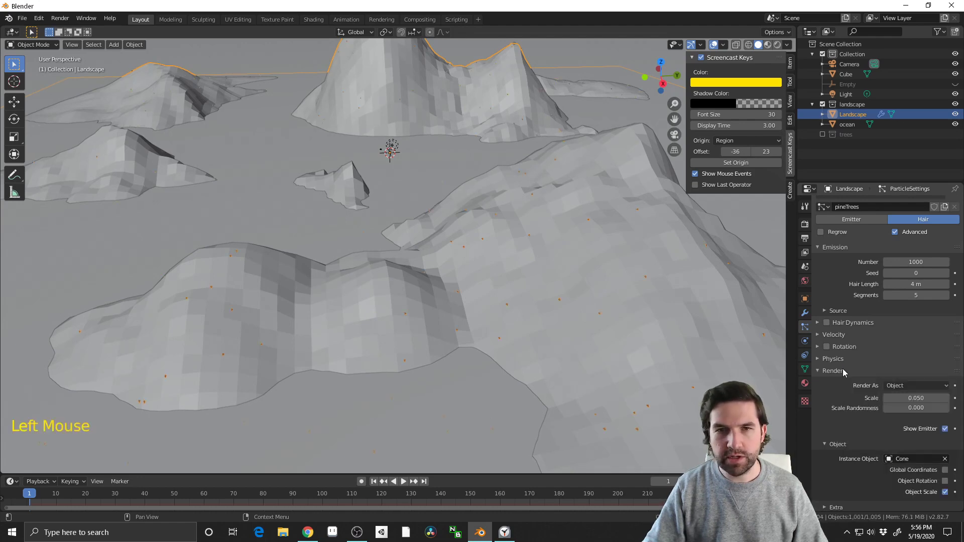
Examine the size and orientation of the tree instances on the hillsides, up close and from afar
{"action": "middle_click_drag", "start_coordinate": [492, 281], "coordinate": [435, 362]}
{"action": "scroll", "coordinate": [436, 362], "scroll_direction": "down", "scroll_amount": 1}
{"action": "scroll", "coordinate": [436, 361], "scroll_direction": "up", "scroll_amount": 3}
{"action": "scroll", "coordinate": [437, 360], "scroll_direction": "up", "scroll_amount": 5}
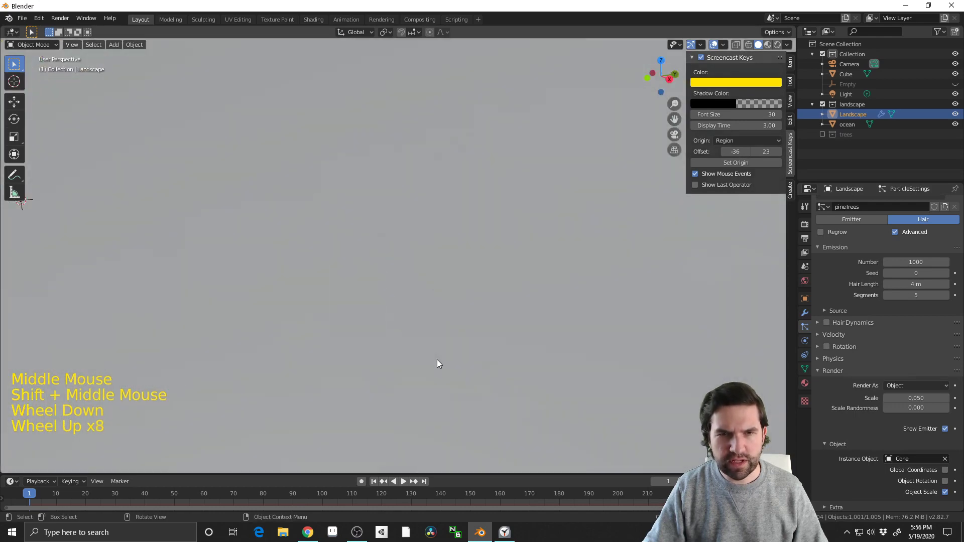
{"action": "scroll", "coordinate": [401, 282], "scroll_direction": "down", "scroll_amount": 2}
{"action": "middle_click_drag", "start_coordinate": [400, 281], "coordinate": [419, 276]}
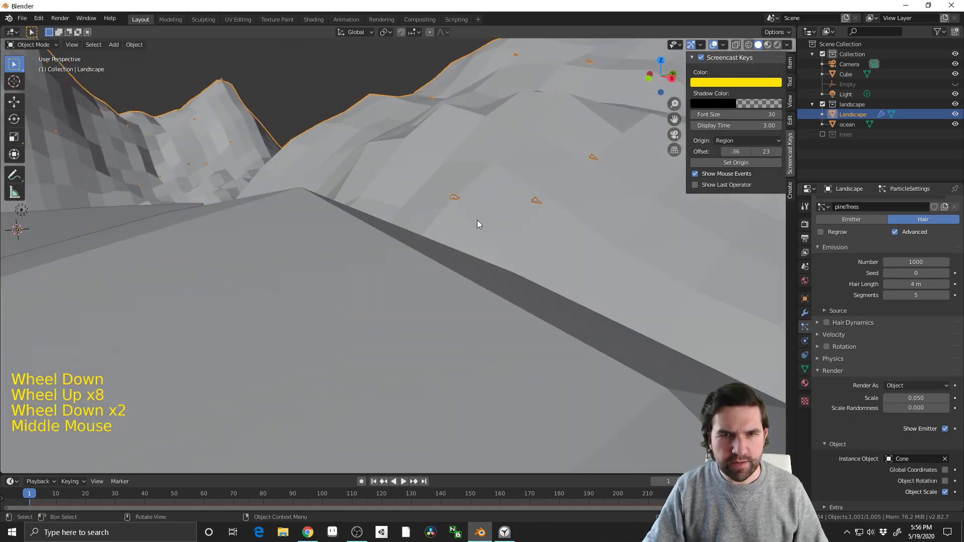
{"action": "middle_click_drag", "start_coordinate": [478, 225], "coordinate": [487, 256]}
{"action": "scroll", "coordinate": [481, 251], "scroll_direction": "up", "scroll_amount": 1}
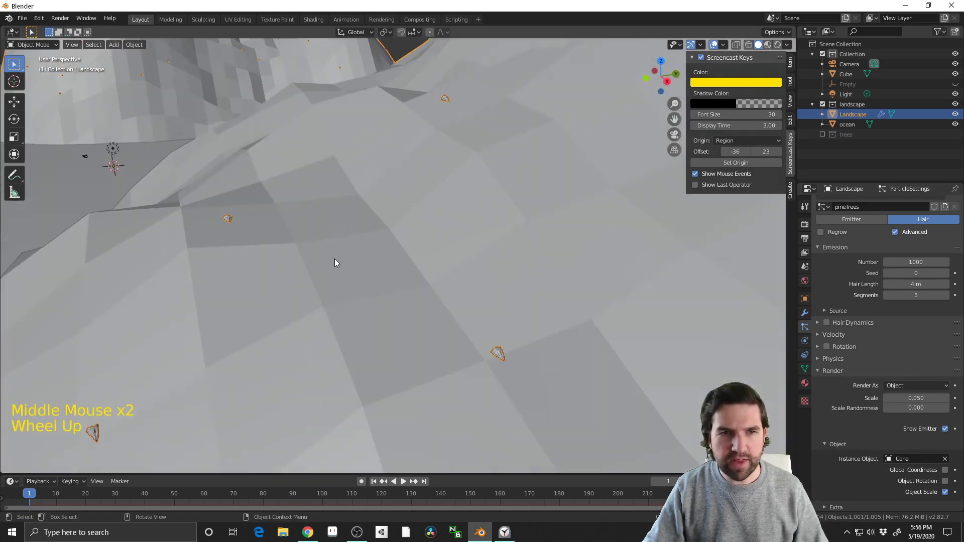
{"action": "middle_click_drag", "start_coordinate": [336, 262], "coordinate": [487, 324]}
{"action": "scroll", "coordinate": [418, 332], "scroll_direction": "down", "scroll_amount": 7}
{"action": "scroll", "coordinate": [446, 321], "scroll_direction": "up", "scroll_amount": 2}
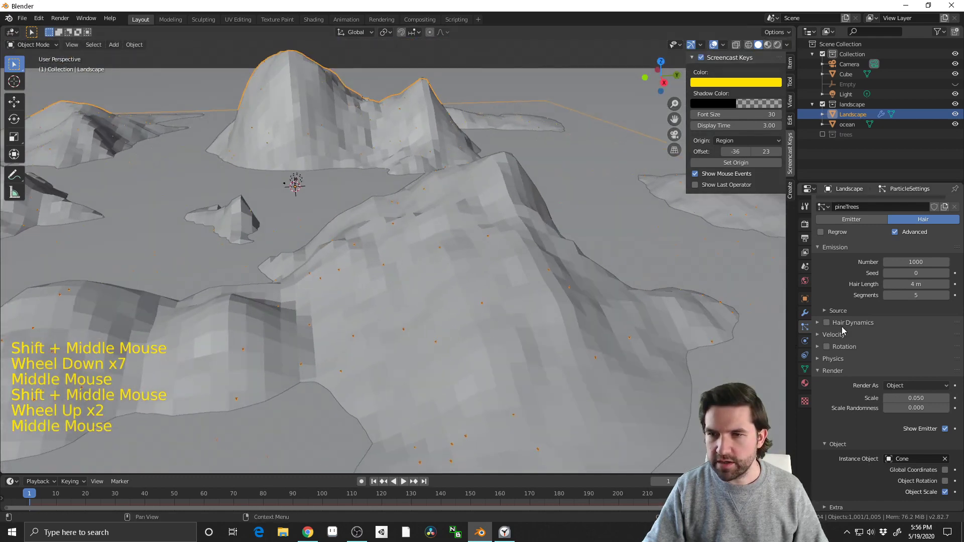
Enable Rotation for the particle system and Object Rotation for the Cone instances
{"action": "left_click", "coordinate": [828, 347]}
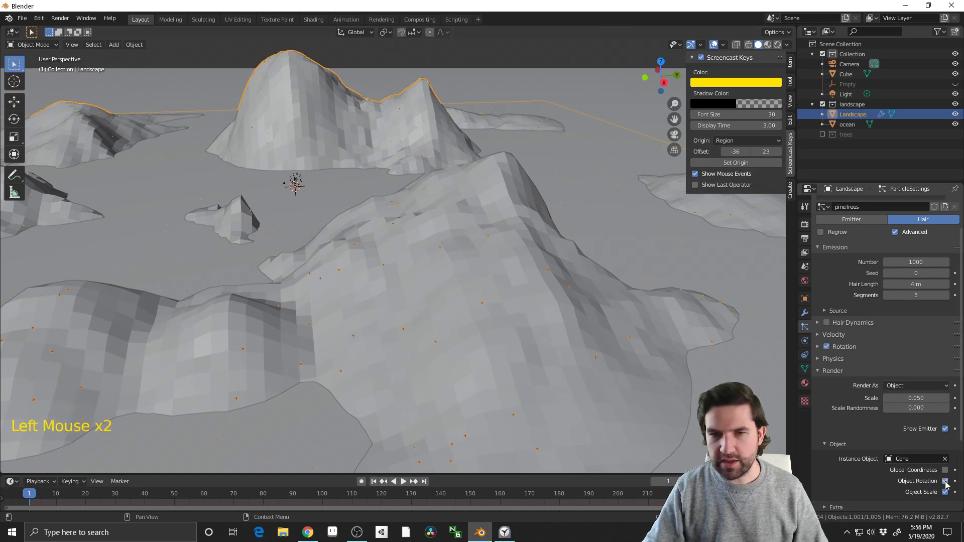
{"action": "middle_click_drag", "start_coordinate": [447, 321], "coordinate": [472, 312]}
{"action": "scroll", "coordinate": [480, 312], "scroll_direction": "up", "scroll_amount": 4}
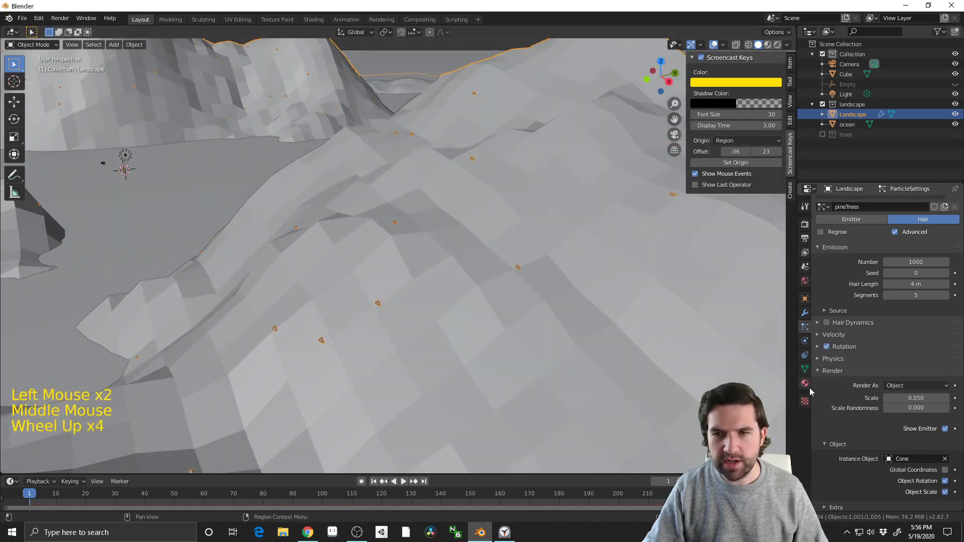
Set the particle rotation's orientation axis to Global Y and check how the trees stand
{"action": "left_click", "coordinate": [818, 347]}
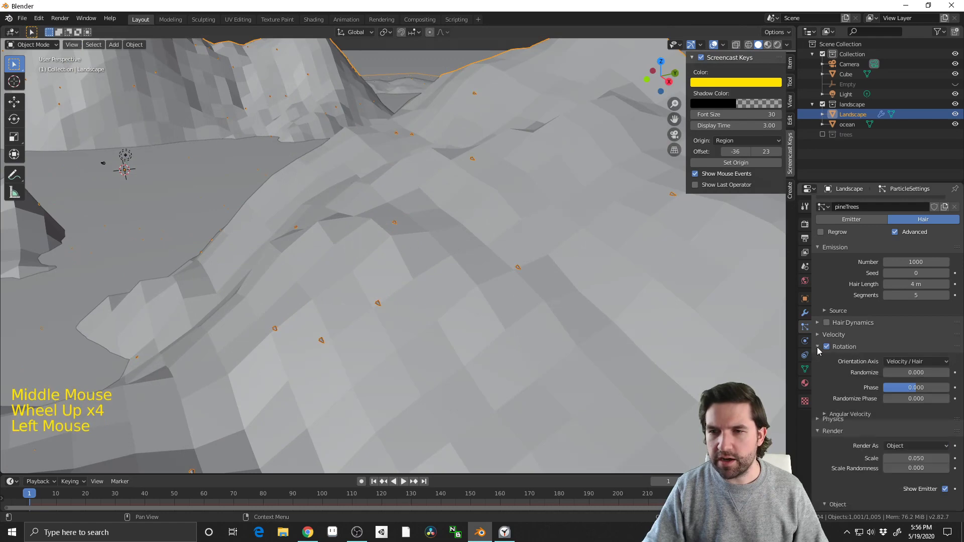
{"action": "left_click", "coordinate": [922, 366]}
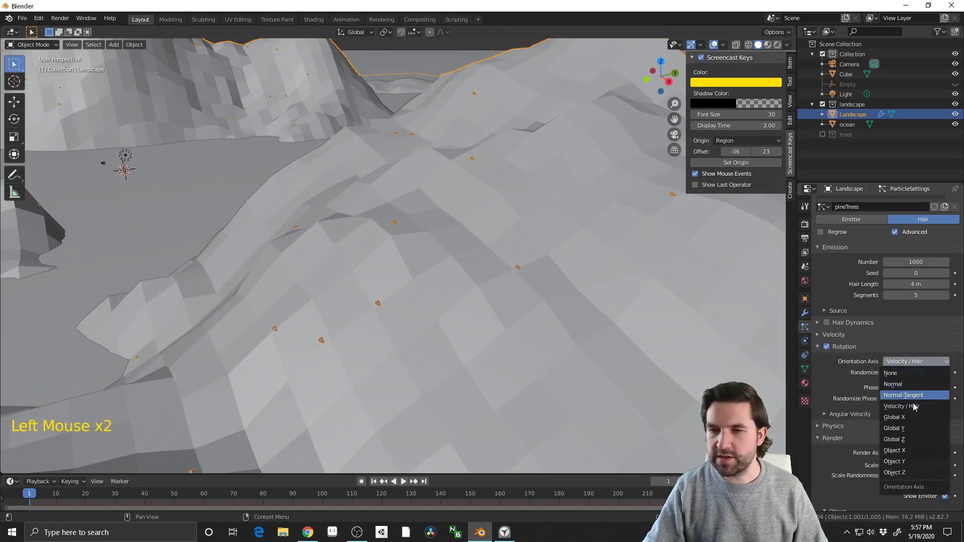
{"action": "left_click", "coordinate": [920, 429]}
{"action": "middle_click_drag", "start_coordinate": [406, 329], "coordinate": [397, 314]}
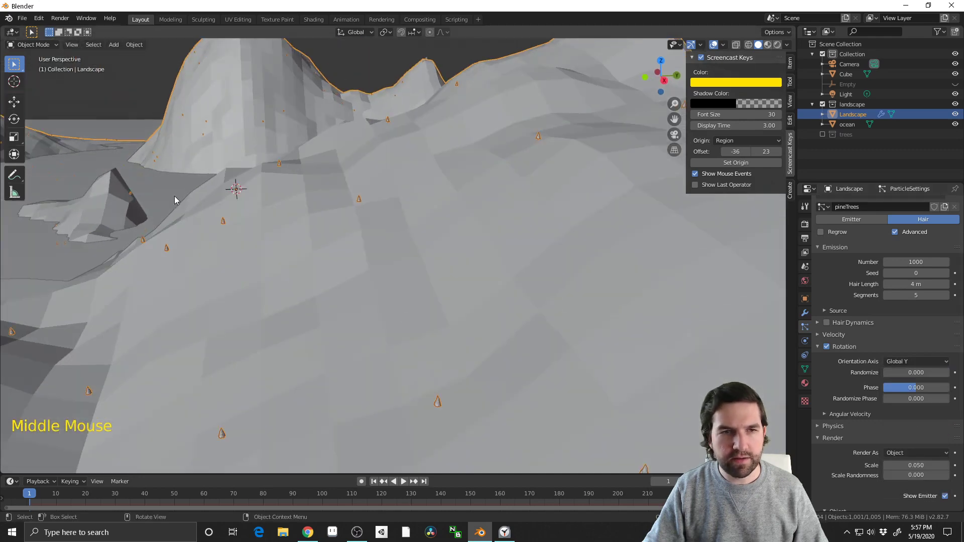
{"action": "middle_click_drag", "start_coordinate": [174, 200], "coordinate": [331, 236]}
{"action": "scroll", "coordinate": [902, 368], "scroll_direction": "down", "scroll_amount": 1}
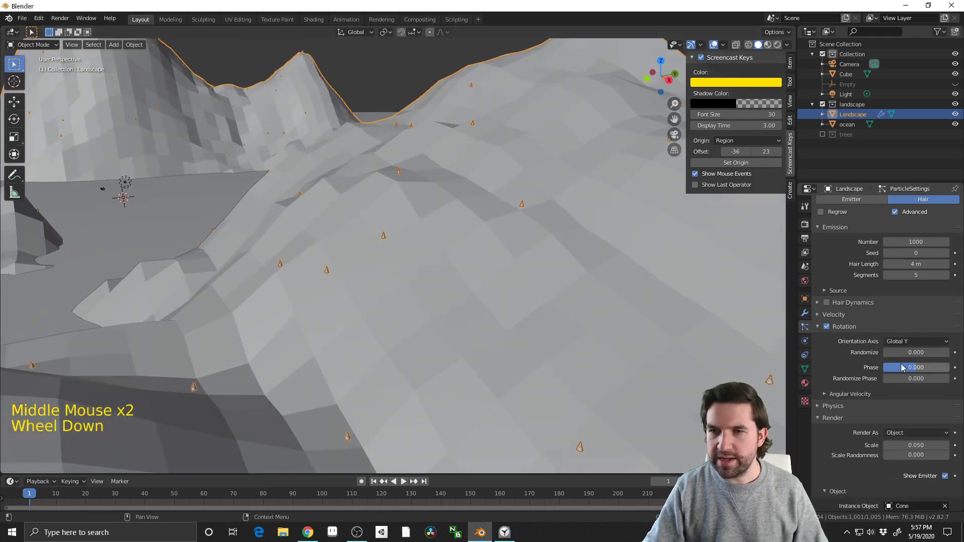
Set the particle system's hair length to 10 m
{"action": "scroll", "coordinate": [904, 382], "scroll_direction": "down", "scroll_amount": 2}
{"action": "scroll", "coordinate": [879, 303], "scroll_direction": "up", "scroll_amount": 2}
{"action": "left_click", "coordinate": [916, 264]}
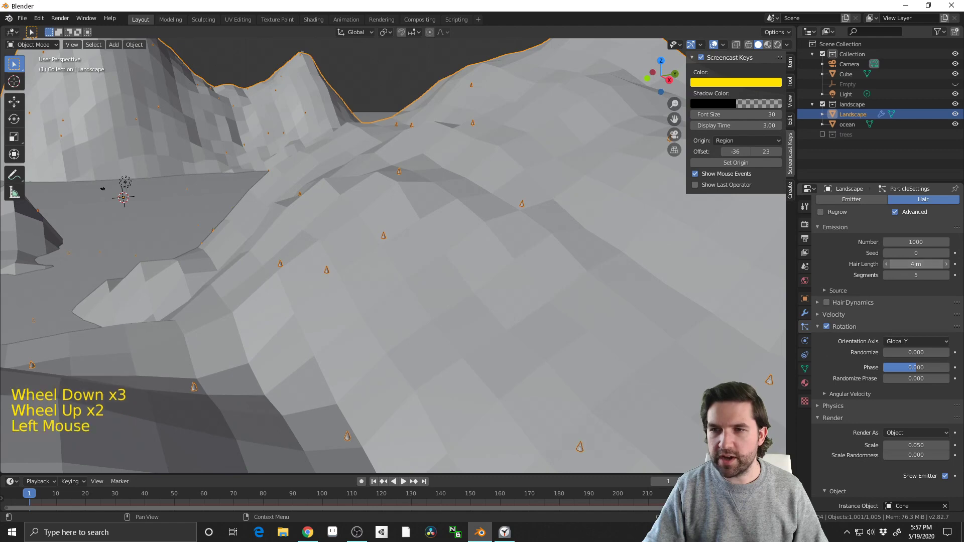
{"action": "left_click_drag", "start_coordinate": [916, 264], "coordinate": [939, 264]}
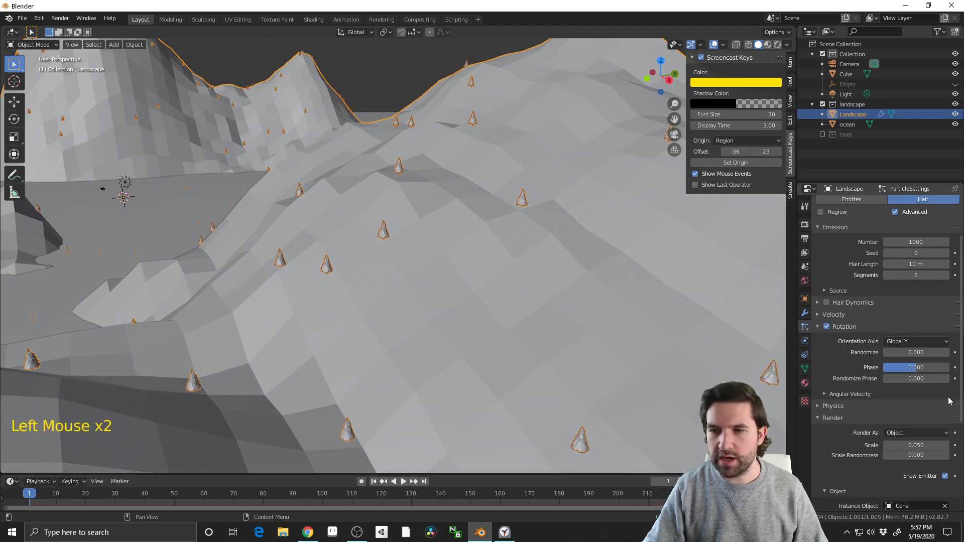
Set the particle render scale to 0.350 and check the enlarged trees on the hills
{"action": "left_click_drag", "start_coordinate": [914, 445], "coordinate": [953, 445]}
{"action": "middle_click_drag", "start_coordinate": [509, 276], "coordinate": [349, 297]}
{"action": "scroll", "coordinate": [451, 293], "scroll_direction": "down", "scroll_amount": 6}
{"action": "scroll", "coordinate": [451, 285], "scroll_direction": "up", "scroll_amount": 2}
{"action": "scroll", "coordinate": [450, 314], "scroll_direction": "up", "scroll_amount": 3}
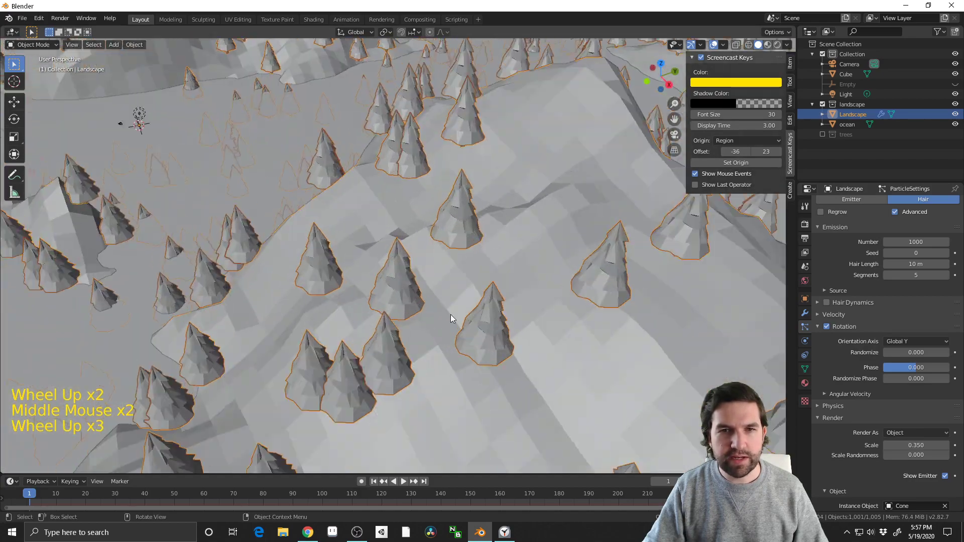
Set the particle rotation's Randomize to 0.015 and the render Scale Randomness to 0.179, and check the trees
{"action": "middle_click_drag", "start_coordinate": [450, 315], "coordinate": [819, 362]}
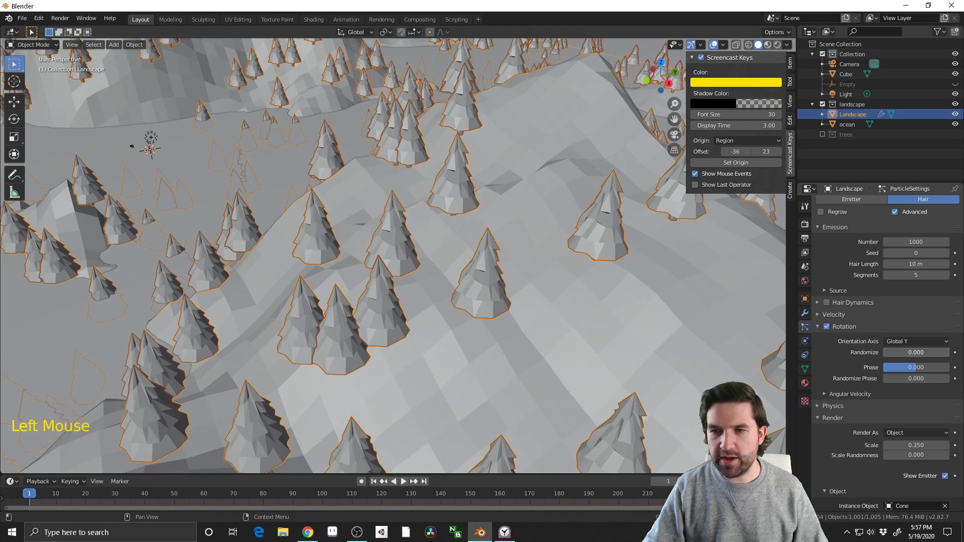
{"action": "left_click_drag", "start_coordinate": [916, 353], "coordinate": [918, 353]}
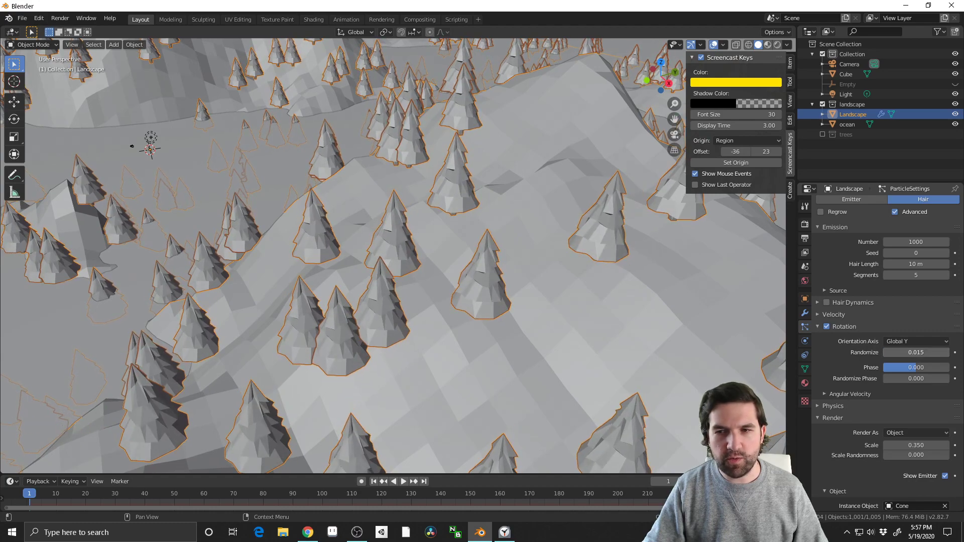
{"action": "scroll", "coordinate": [826, 430], "scroll_direction": "down", "scroll_amount": 7}
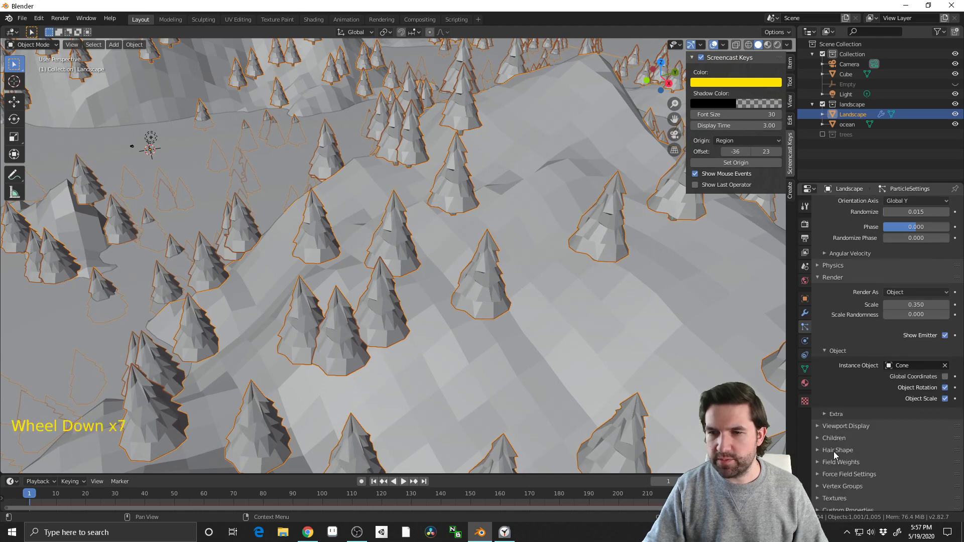
{"action": "mouse_move", "coordinate": [904, 317]}
{"action": "left_mouse_down"}
{"action": "mouse_move", "coordinate": [922, 317]}
{"action": "mouse_move", "coordinate": [913, 317]}
{"action": "left_mouse_up"}
{"action": "middle_click_drag", "start_coordinate": [533, 327], "coordinate": [572, 326]}
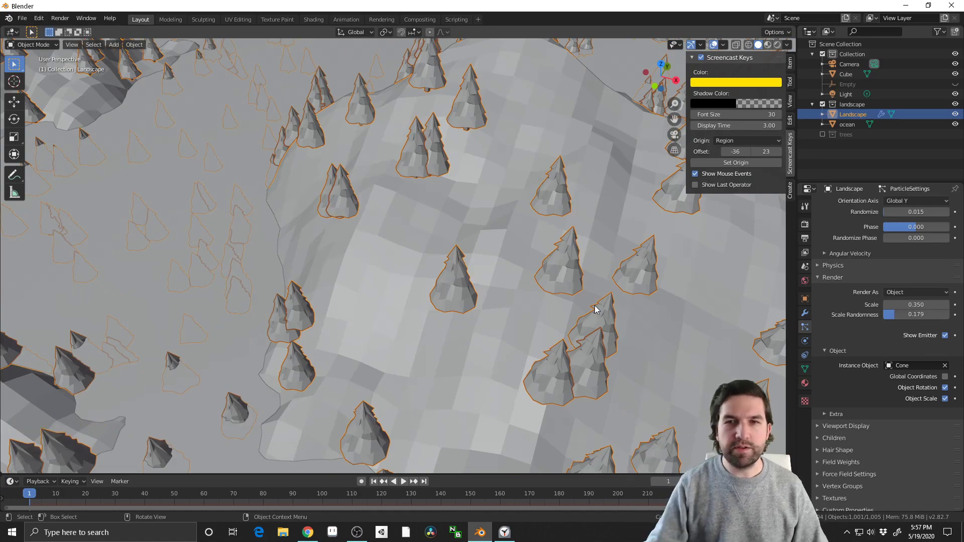
{"action": "scroll", "coordinate": [155, 244], "scroll_direction": "down", "scroll_amount": 4}
{"action": "middle_click_drag", "start_coordinate": [156, 243], "coordinate": [529, 248]}
Collapse the particle Render and Rotation settings, expand the Vertex Groups settings, and put the landscape in Edit Mode
{"action": "left_click", "coordinate": [816, 278]}
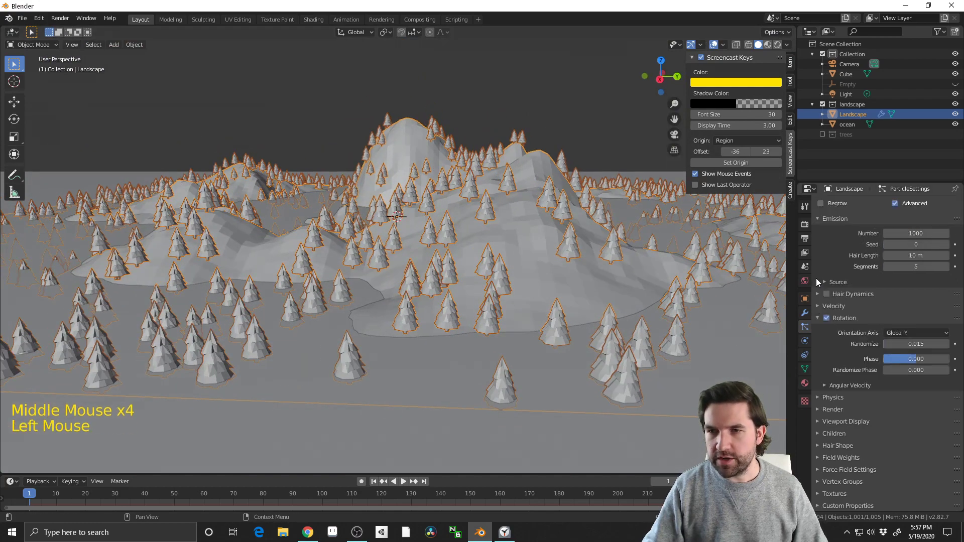
{"action": "left_click", "coordinate": [817, 319]}
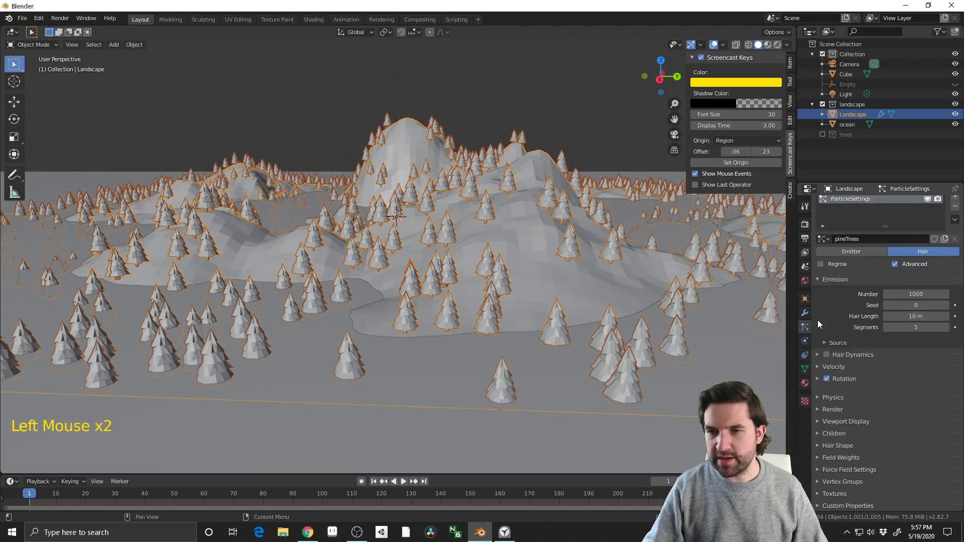
{"action": "left_click", "coordinate": [816, 482]}
{"action": "scroll", "coordinate": [901, 462], "scroll_direction": "down", "scroll_amount": 3}
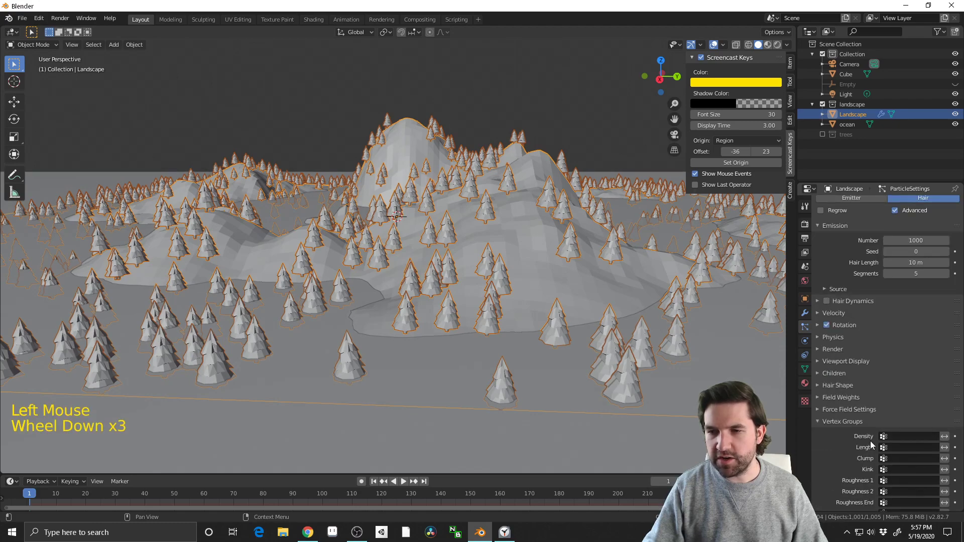
{"action": "middle_click_drag", "start_coordinate": [503, 278], "coordinate": [513, 266]}
{"action": "left_click", "coordinate": [403, 89]}
{"action": "left_click", "coordinate": [384, 149]}
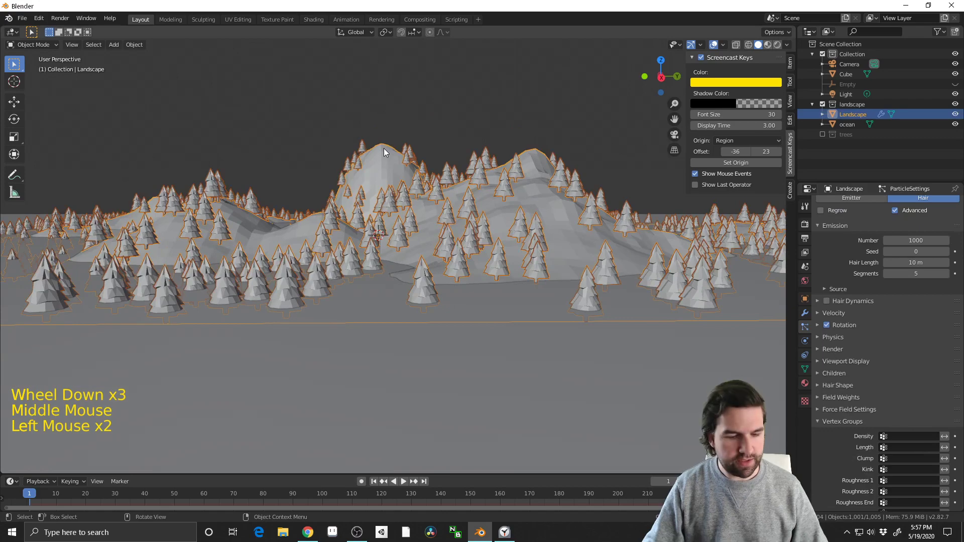
{"action": "key", "text": "Tab"}
Circle-select a patch of vertices on the upper slope of the front hill
{"action": "middle_click_drag", "start_coordinate": [627, 301], "coordinate": [387, 220]}
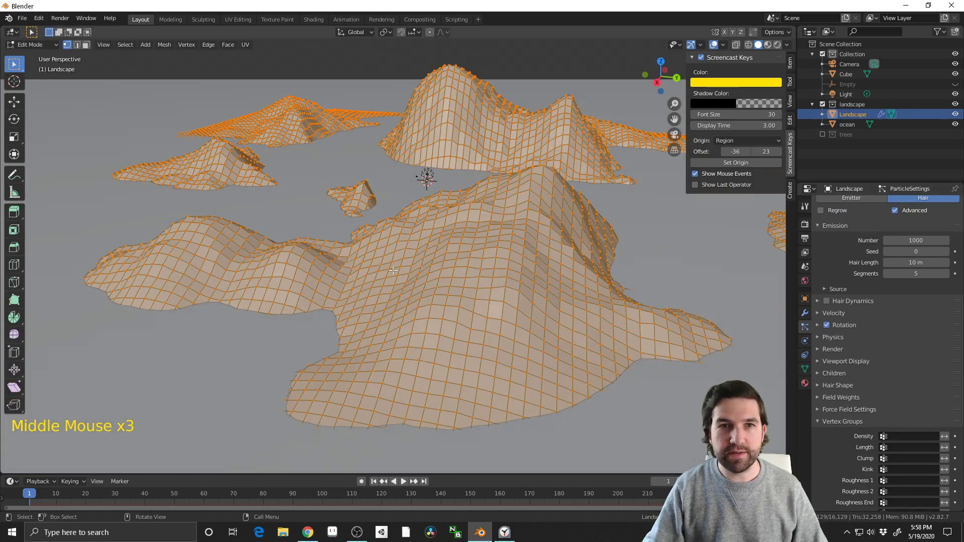
{"action": "middle_click_drag", "start_coordinate": [401, 275], "coordinate": [412, 251]}
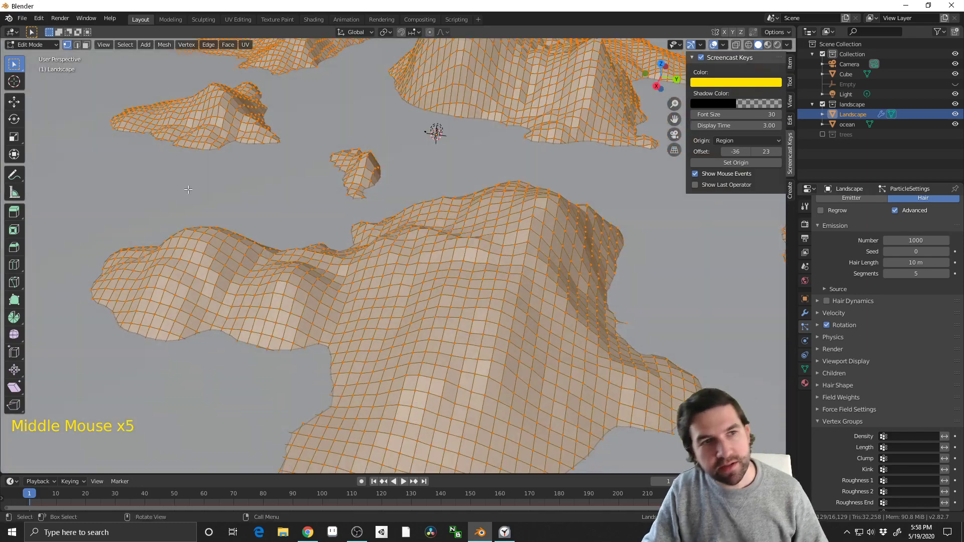
{"action": "left_click_drag", "start_coordinate": [22, 66], "coordinate": [64, 115]}
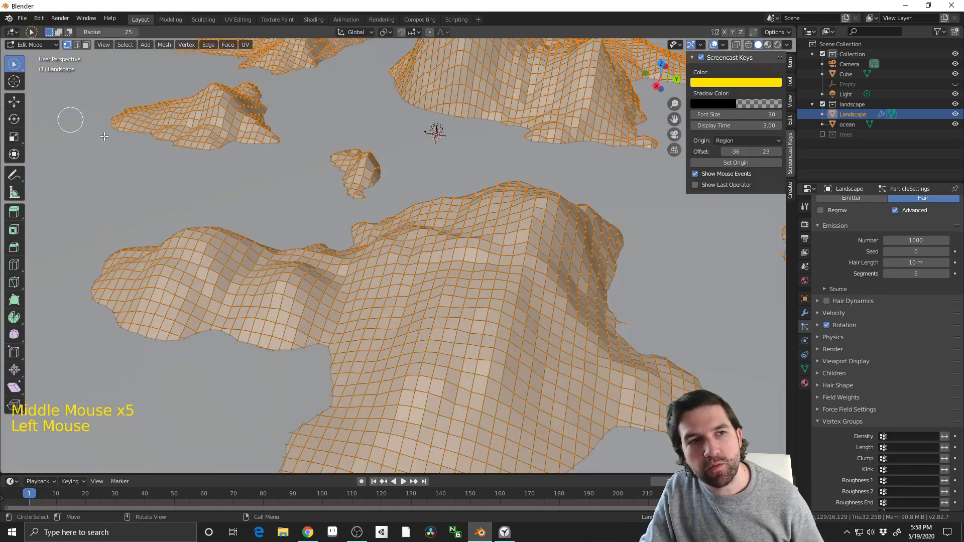
{"action": "left_click", "coordinate": [518, 308]}
{"action": "left_click_drag", "start_coordinate": [517, 301], "coordinate": [504, 297]}
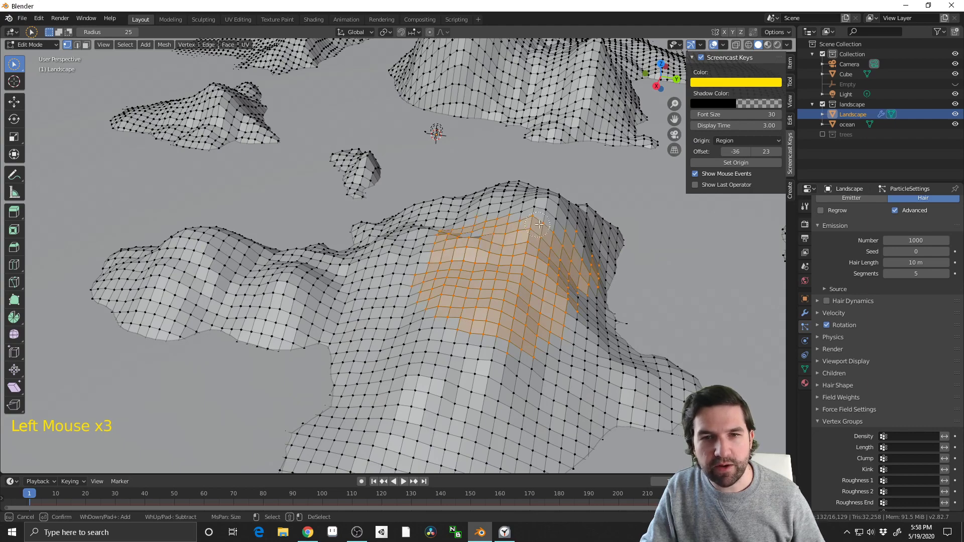
Show the landscape mesh's vertex groups and return from circle selection to box selection
{"action": "left_click", "coordinate": [805, 369]}
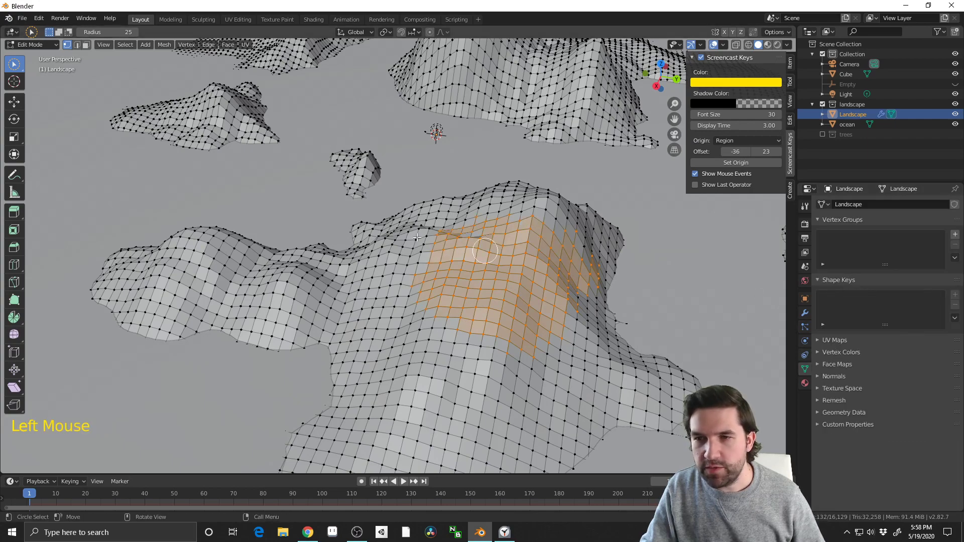
{"action": "middle_click_drag", "start_coordinate": [416, 237], "coordinate": [55, 75]}
{"action": "scroll", "coordinate": [54, 75], "scroll_direction": "down", "scroll_amount": 2}
{"action": "left_click", "coordinate": [13, 65]}
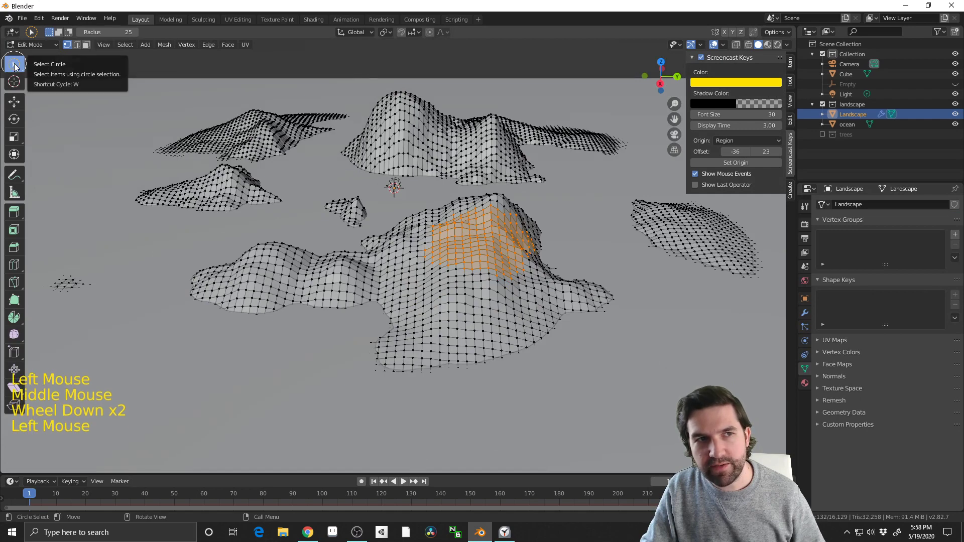
{"action": "left_click_drag", "start_coordinate": [13, 64], "coordinate": [58, 89]}
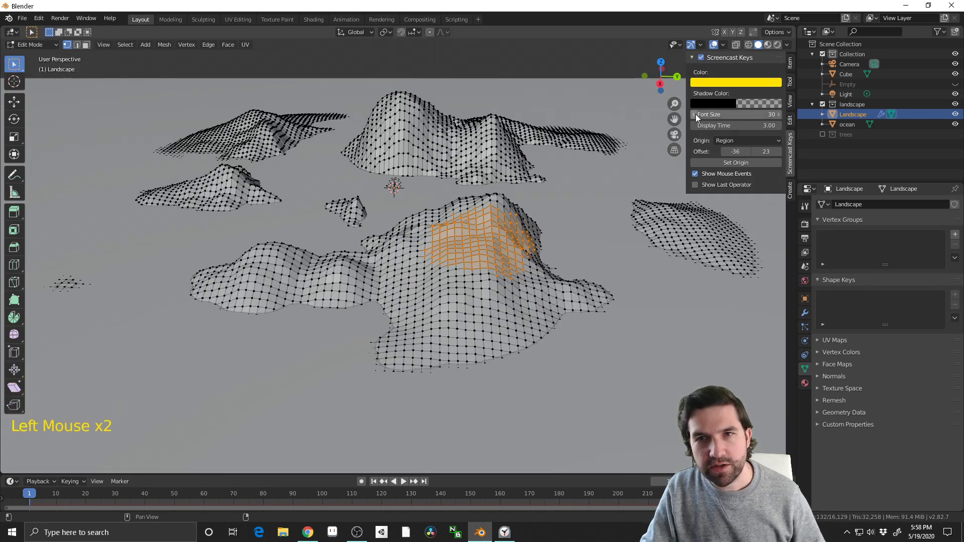
From the right orthographic view, box-select the upper hill vertices and check the selection around the landscape
{"action": "left_click", "coordinate": [661, 84]}
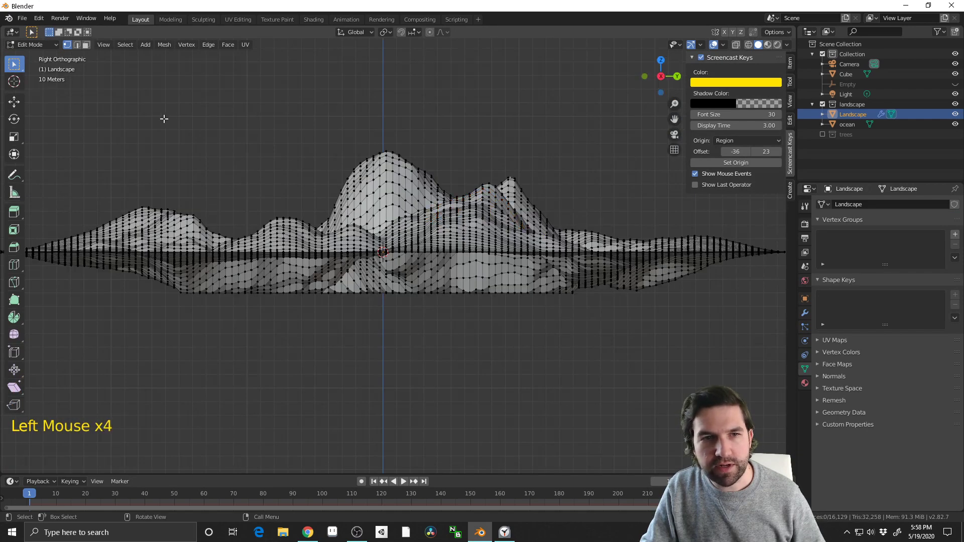
{"action": "left_click_drag", "start_coordinate": [83, 118], "coordinate": [747, 241]}
{"action": "scroll", "coordinate": [500, 213], "scroll_direction": "down", "scroll_amount": 2}
{"action": "left_click_drag", "start_coordinate": [79, 152], "coordinate": [749, 245]}
{"action": "middle_click_drag", "start_coordinate": [491, 157], "coordinate": [380, 306]}
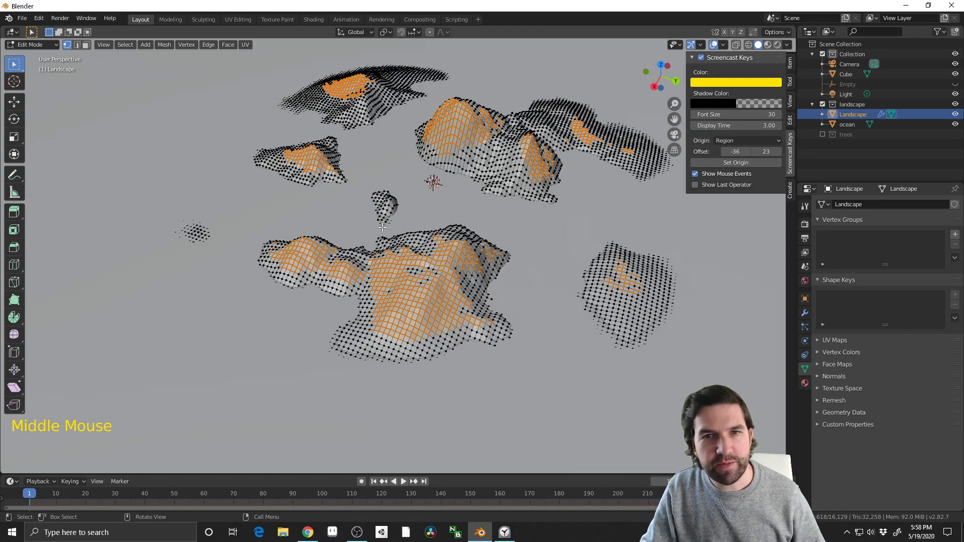
{"action": "middle_click_drag", "start_coordinate": [383, 227], "coordinate": [609, 124]}
Repeat the box selection from the right view with a lower limit just above the waterline and inspect its coverage
{"action": "left_click", "coordinate": [648, 83]}
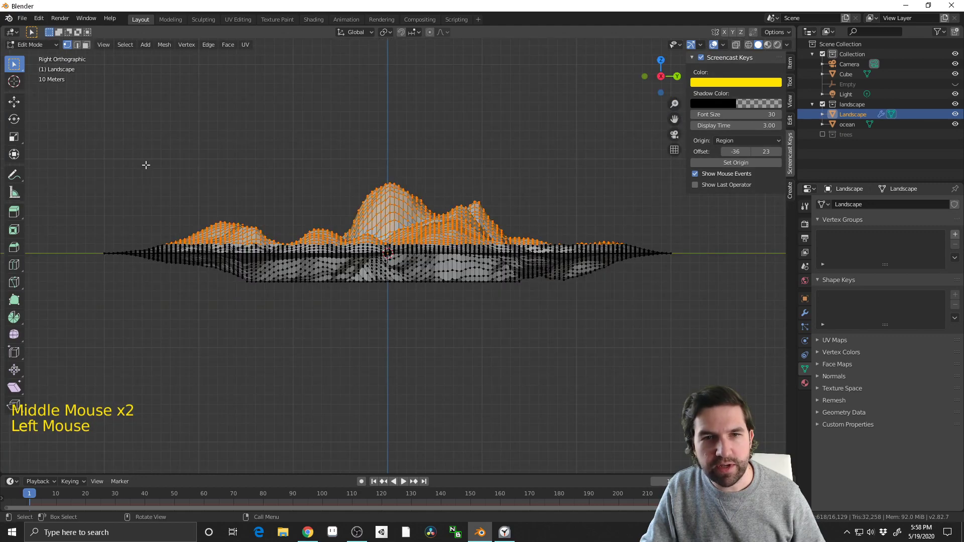
{"action": "left_click_drag", "start_coordinate": [100, 168], "coordinate": [684, 250]}
{"action": "middle_click_drag", "start_coordinate": [449, 178], "coordinate": [542, 229]}
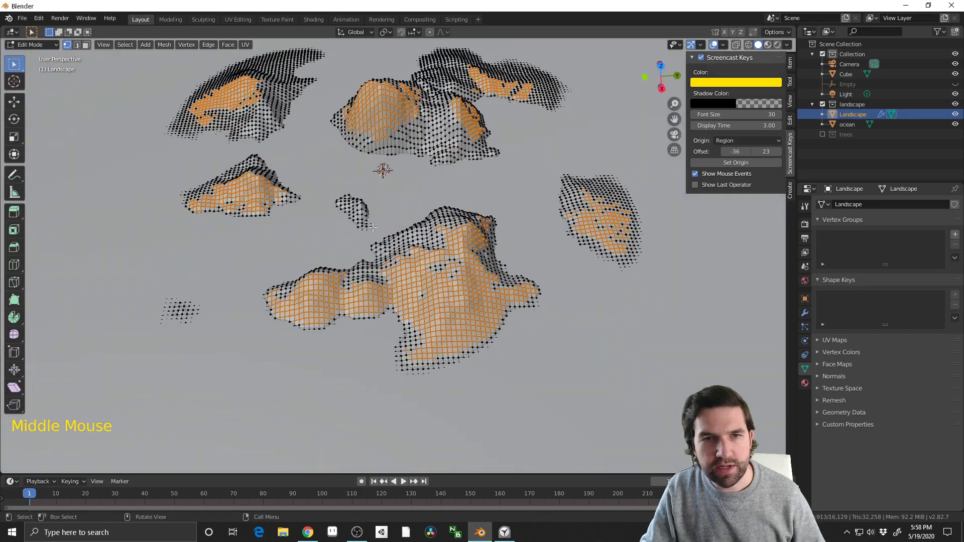
{"action": "middle_click_drag", "start_coordinate": [340, 191], "coordinate": [501, 193], "text": "shift"}
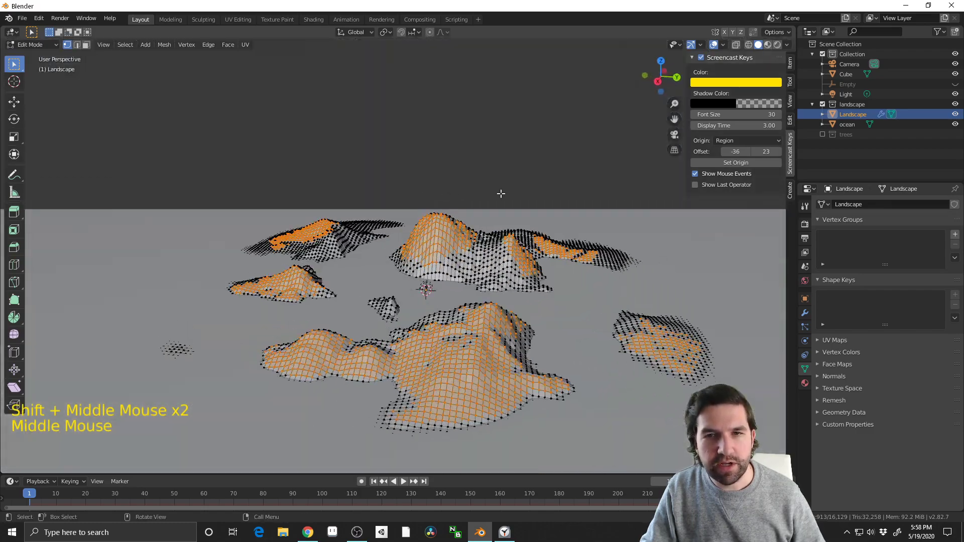
In the right orthographic view, clear the selection, enable X-ray, and box-select all hill vertices above the waterline
{"action": "left_click", "coordinate": [655, 81]}
{"action": "scroll", "coordinate": [360, 228], "scroll_direction": "up", "scroll_amount": 1}
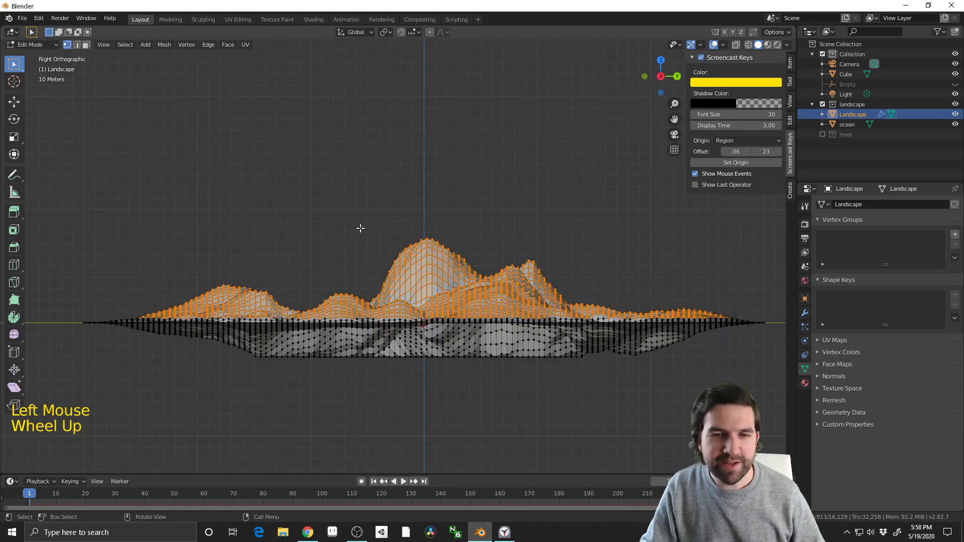
{"action": "left_click", "coordinate": [166, 236]}
{"action": "left_click", "coordinate": [736, 45]}
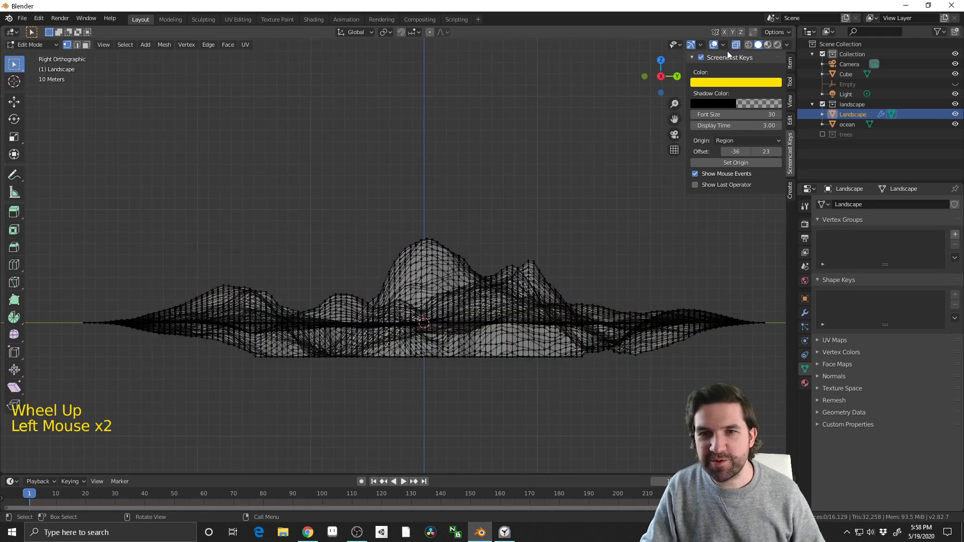
{"action": "left_click_drag", "start_coordinate": [49, 207], "coordinate": [771, 318]}
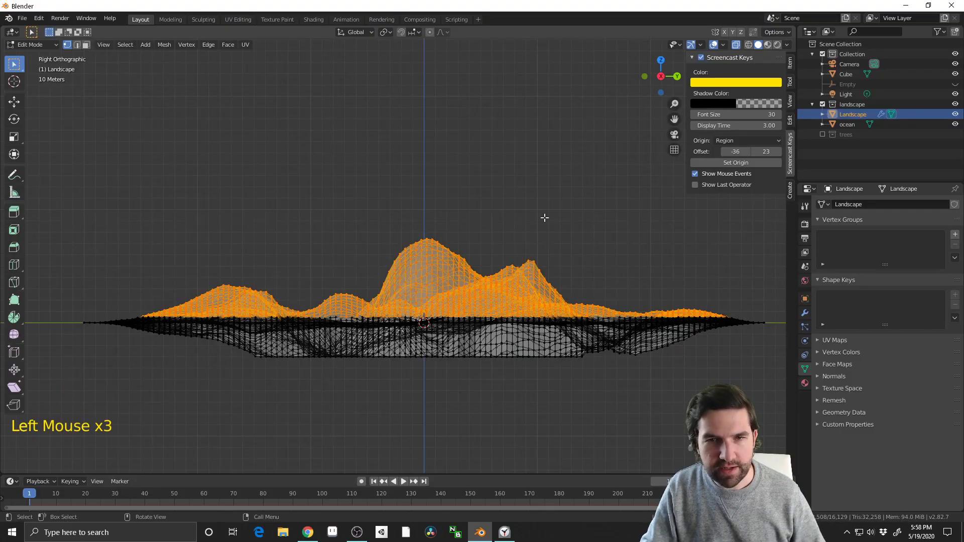
Turn X-ray off and check the selected vertices across all the islands
{"action": "middle_click_drag", "start_coordinate": [544, 218], "coordinate": [719, 51]}
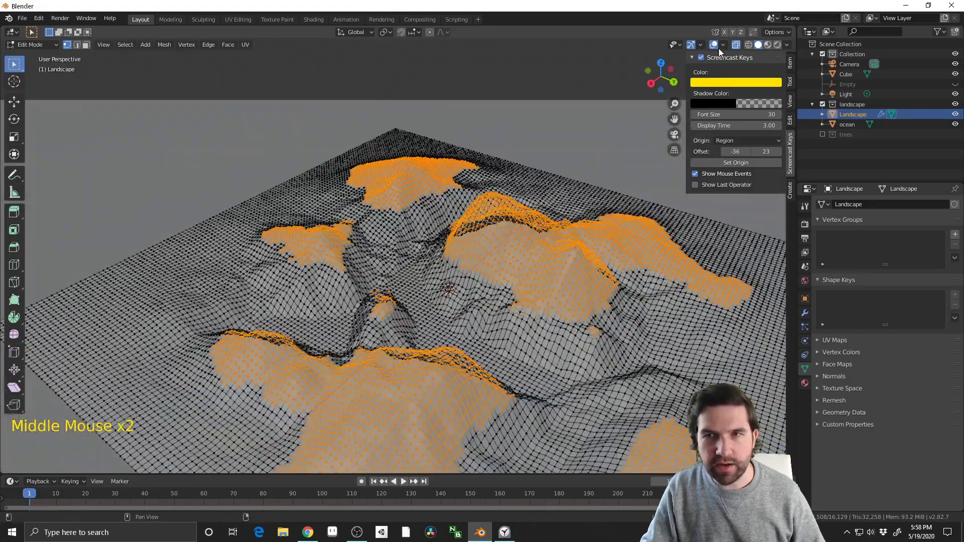
{"action": "left_click", "coordinate": [736, 45]}
{"action": "middle_click_drag", "start_coordinate": [502, 201], "coordinate": [535, 271]}
{"action": "scroll", "coordinate": [408, 310], "scroll_direction": "down", "scroll_amount": 2}
{"action": "middle_click_drag", "start_coordinate": [535, 271], "coordinate": [559, 259]}
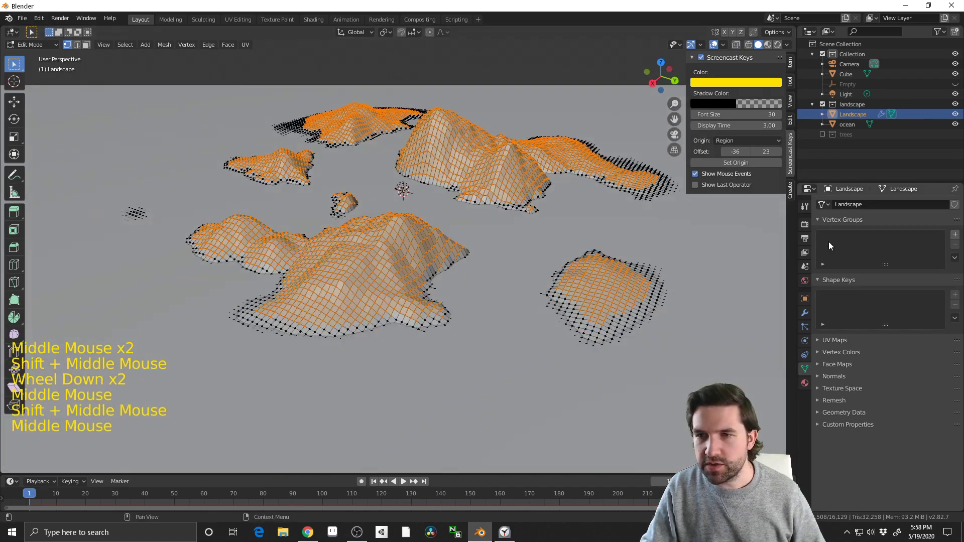
Add a vertex group named treeDist to the landscape and assign the selected hill vertices to it
{"action": "left_click", "coordinate": [955, 235]}
{"action": "double_click", "coordinate": [858, 237]}
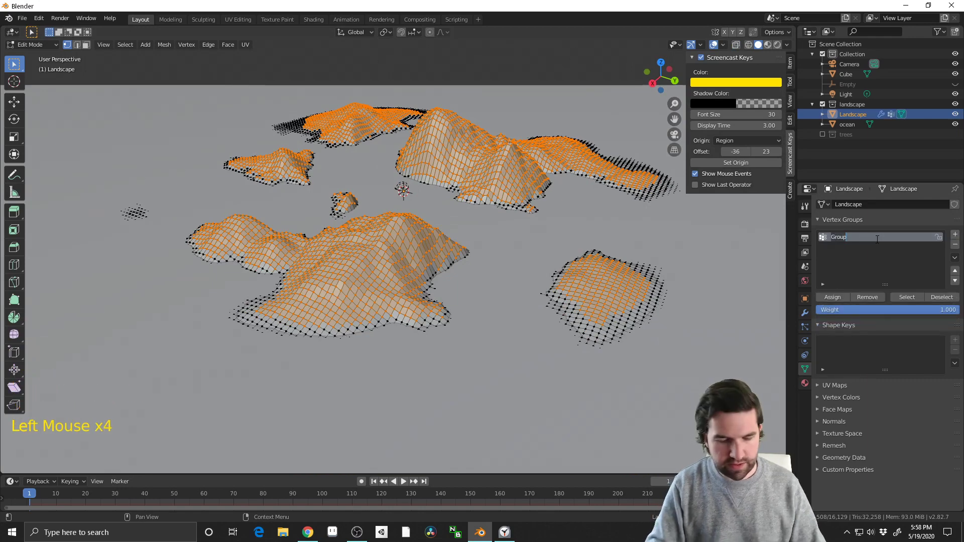
{"action": "type", "text": "treeDist"}
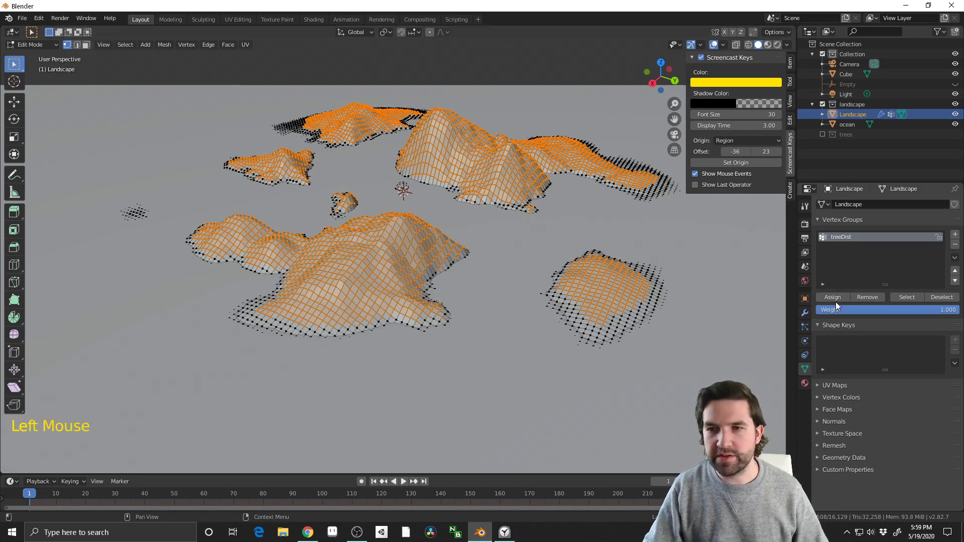
Return the landscape to Object Mode and set treeDist as the particle system's Density vertex group
{"action": "left_click", "coordinate": [808, 315]}
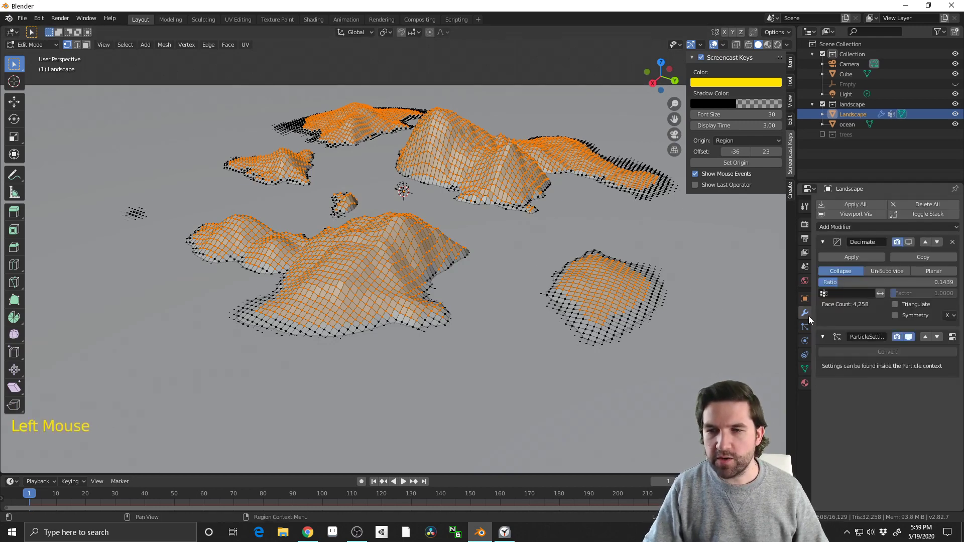
{"action": "key", "text": "Tab"}
{"action": "middle_click_drag", "start_coordinate": [502, 262], "coordinate": [776, 321]}
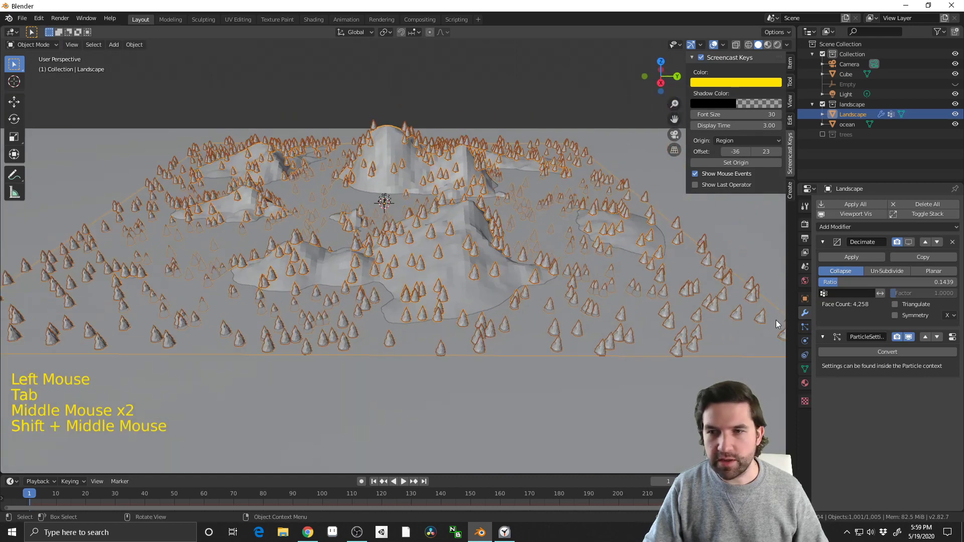
{"action": "left_click", "coordinate": [805, 327]}
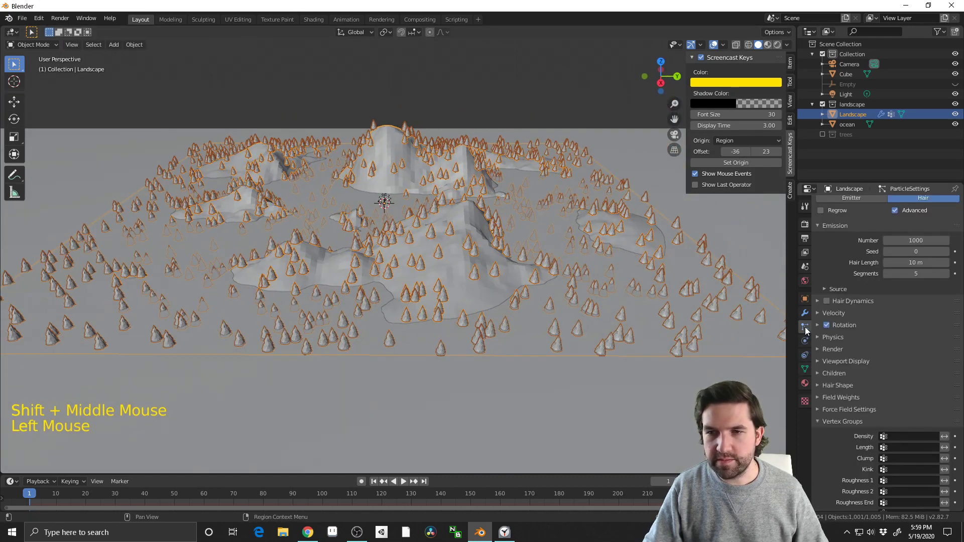
{"action": "left_click", "coordinate": [931, 439]}
{"action": "left_click", "coordinate": [865, 335]}
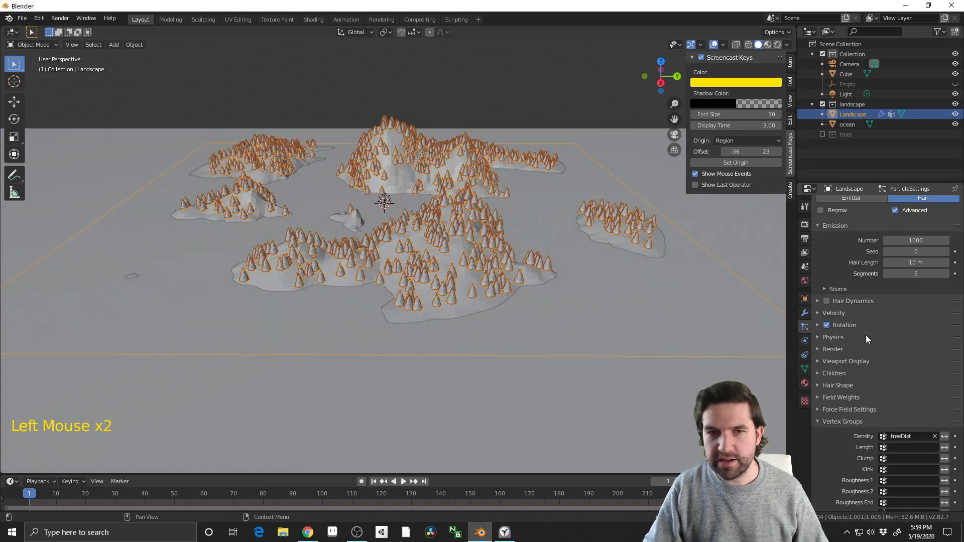
Try inverting the effect of the treeDist density group and restore its normal direction
{"action": "middle_click_drag", "start_coordinate": [512, 236], "coordinate": [505, 255]}
{"action": "scroll", "coordinate": [537, 306], "scroll_direction": "up", "scroll_amount": 2}
{"action": "middle_click_drag", "start_coordinate": [538, 306], "coordinate": [453, 253]}
{"action": "left_click", "coordinate": [945, 437]}
{"action": "left_click", "coordinate": [945, 437]}
{"action": "left_click", "coordinate": [548, 77]}
Examine how the trees are distributed over the hills and small islands
{"action": "scroll", "coordinate": [477, 183], "scroll_direction": "up", "scroll_amount": 2}
{"action": "scroll", "coordinate": [438, 279], "scroll_direction": "up", "scroll_amount": 1}
{"action": "scroll", "coordinate": [445, 206], "scroll_direction": "up", "scroll_amount": 1}
{"action": "left_click", "coordinate": [482, 221]}
{"action": "middle_click_drag", "start_coordinate": [481, 222], "coordinate": [477, 253]}
{"action": "scroll", "coordinate": [441, 235], "scroll_direction": "down", "scroll_amount": 2}
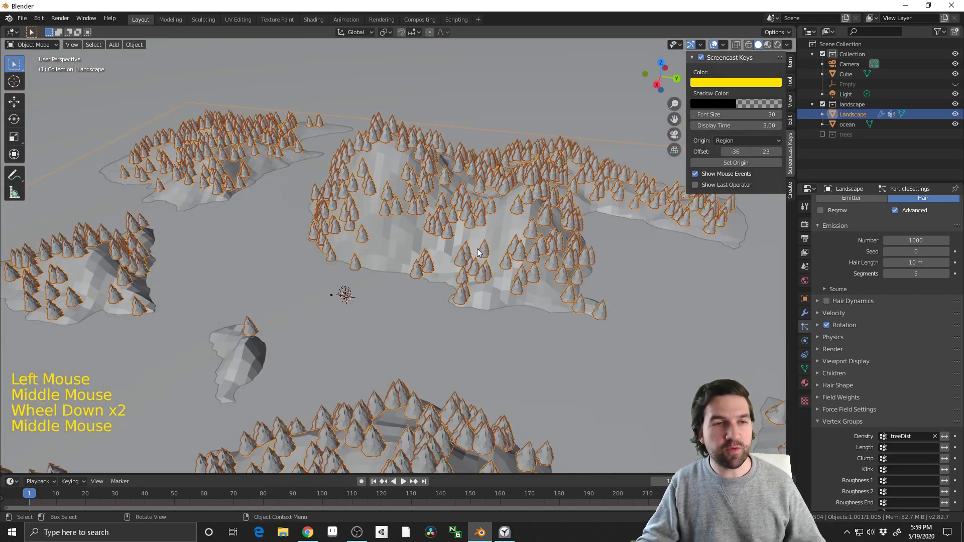
{"action": "middle_click_drag", "start_coordinate": [417, 224], "coordinate": [445, 234]}
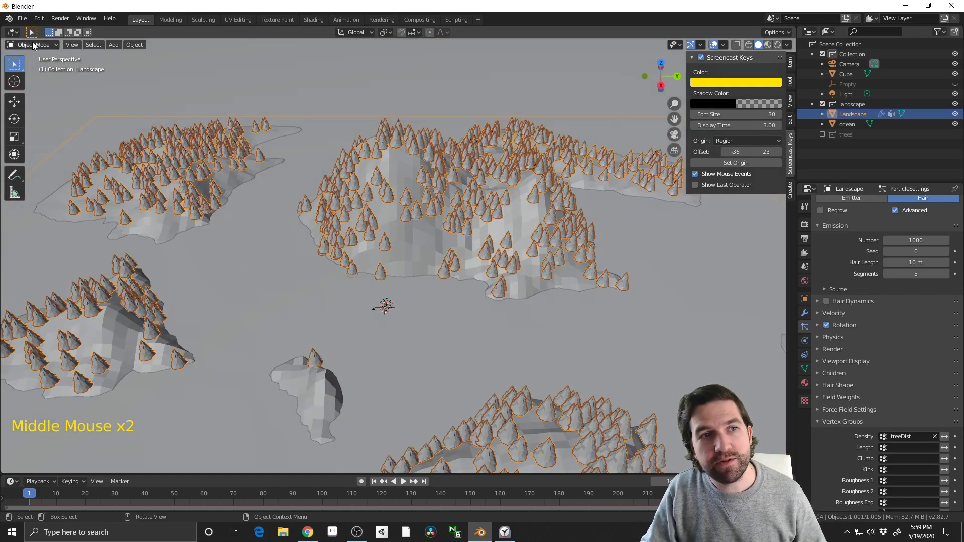
Switch the landscape to Particle Edit mode and move in on the tall hill's hairs
{"action": "left_click", "coordinate": [33, 44]}
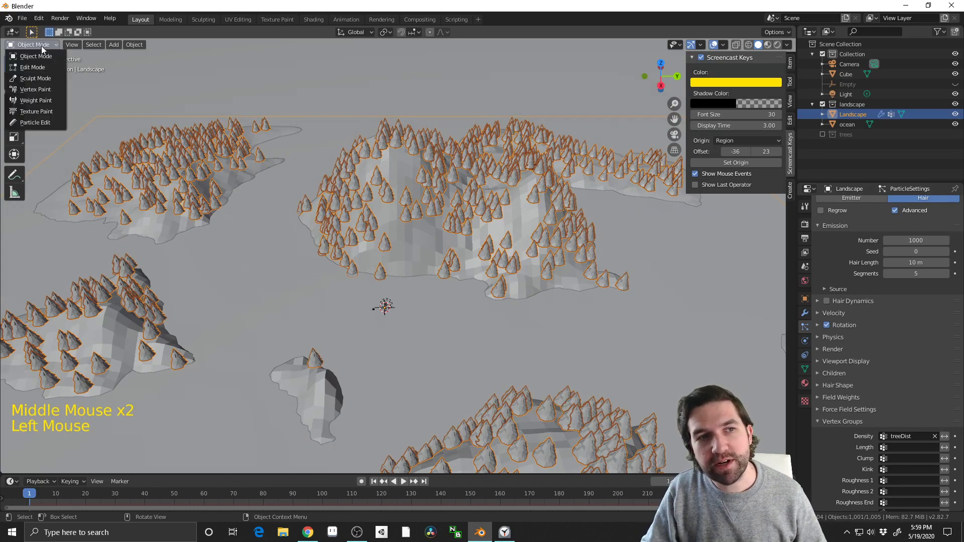
{"action": "left_click", "coordinate": [45, 122]}
{"action": "middle_click_drag", "start_coordinate": [400, 309], "coordinate": [421, 293]}
{"action": "scroll", "coordinate": [433, 216], "scroll_direction": "up", "scroll_amount": 2}
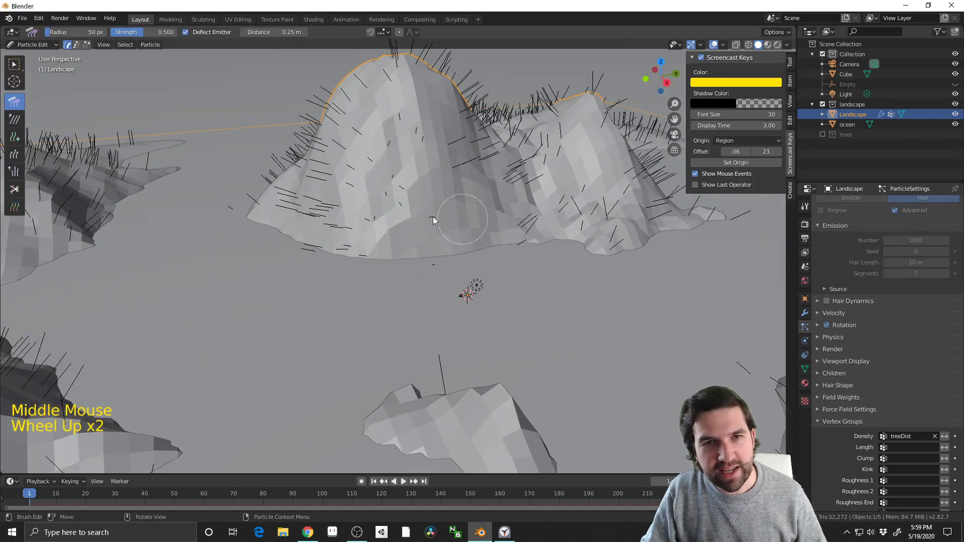
Cut away the hairs on the front face of the tall hill with the Cut brush
{"action": "middle_click_drag", "start_coordinate": [449, 177], "coordinate": [45, 171], "text": "shift"}
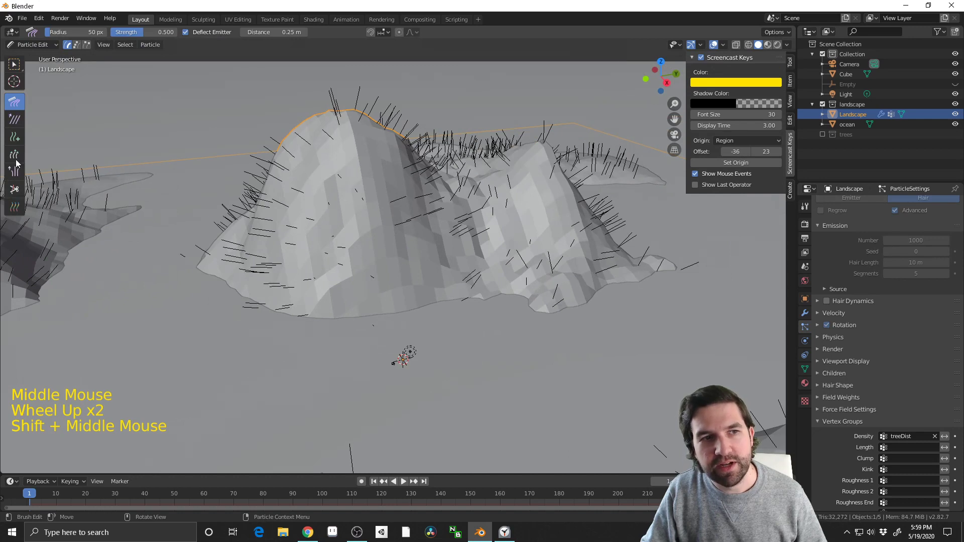
{"action": "left_click", "coordinate": [14, 189]}
{"action": "left_click", "coordinate": [301, 310]}
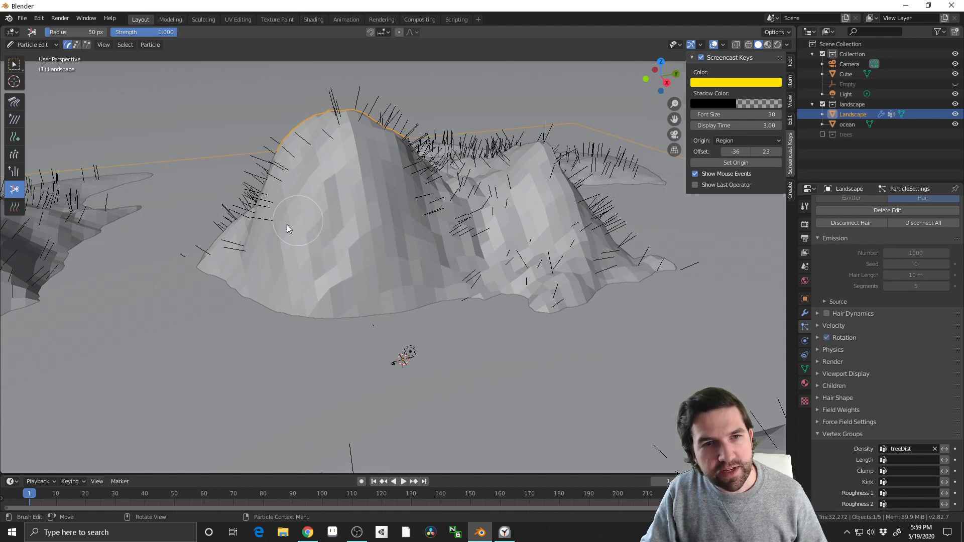
Return the landscape to Object Mode and check the trees around the trimmed hill and the other islands
{"action": "key", "text": "Tab"}
{"action": "middle_click_drag", "start_coordinate": [322, 214], "coordinate": [178, 115]}
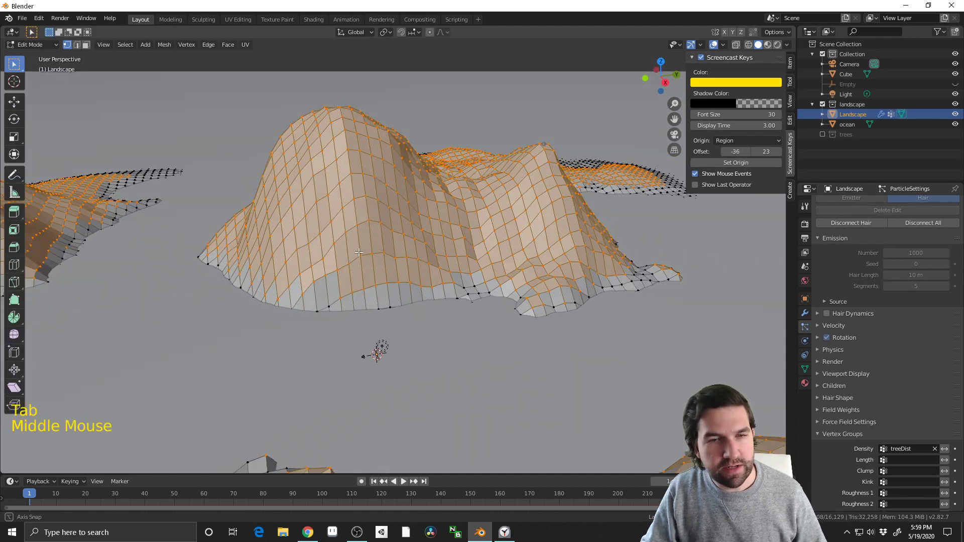
{"action": "key", "text": "Tab"}
{"action": "left_click", "coordinate": [29, 47]}
{"action": "left_click", "coordinate": [30, 57]}
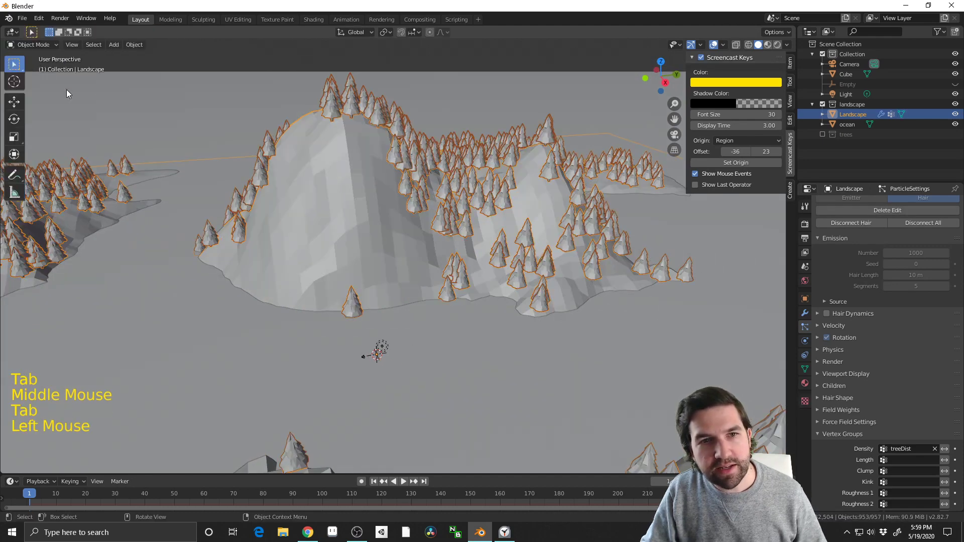
{"action": "middle_click_drag", "start_coordinate": [67, 90], "coordinate": [527, 346]}
{"action": "scroll", "coordinate": [419, 288], "scroll_direction": "down", "scroll_amount": 3}
{"action": "middle_click_drag", "start_coordinate": [528, 346], "coordinate": [644, 325]}
{"action": "scroll", "coordinate": [552, 284], "scroll_direction": "down", "scroll_amount": 2}
{"action": "scroll", "coordinate": [497, 316], "scroll_direction": "up", "scroll_amount": 1}
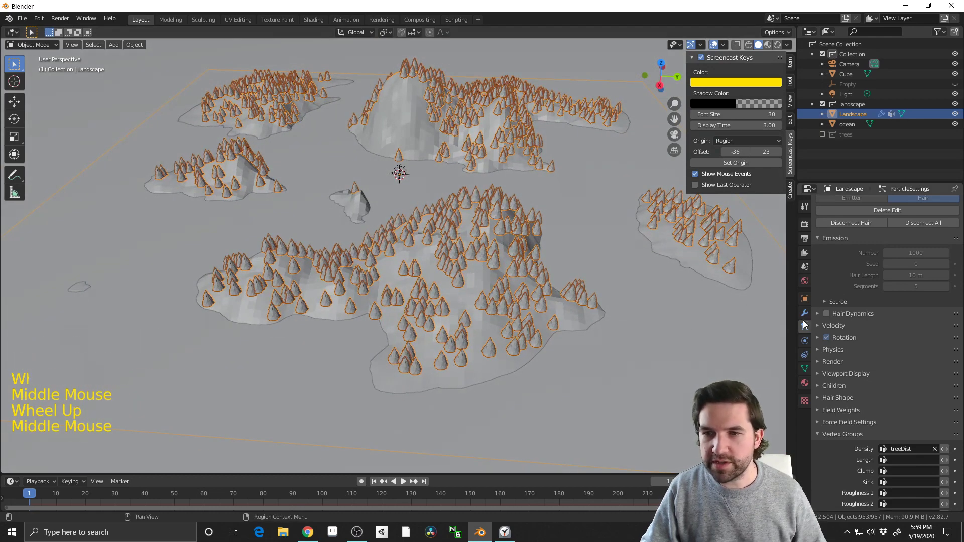
Delete the particle edit on the pineTrees system, accepting the loss of the changes made in particle mode
{"action": "left_click", "coordinate": [890, 289]}
{"action": "scroll", "coordinate": [877, 292], "scroll_direction": "up", "scroll_amount": 5}
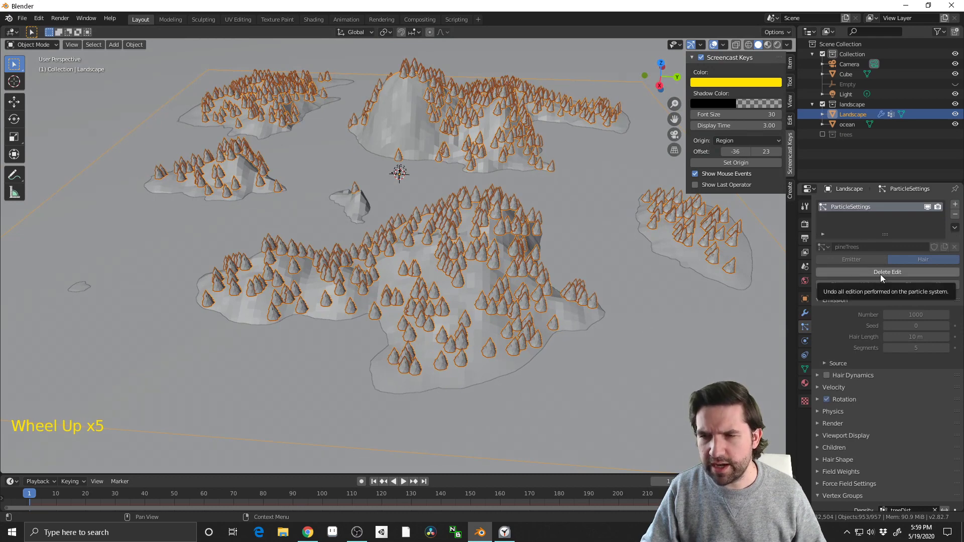
{"action": "left_click", "coordinate": [885, 273]}
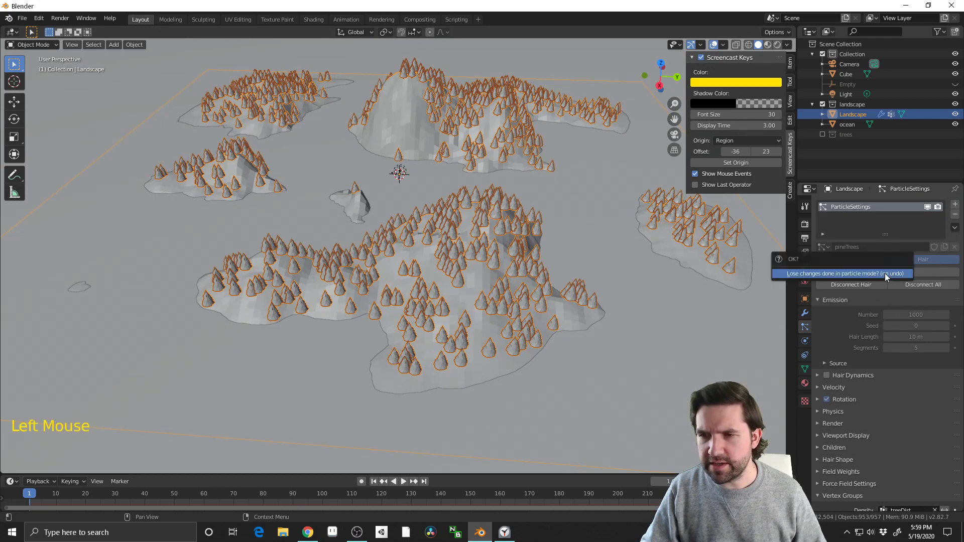
{"action": "left_click", "coordinate": [855, 276]}
{"action": "middle_click_drag", "start_coordinate": [480, 250], "coordinate": [512, 231]}
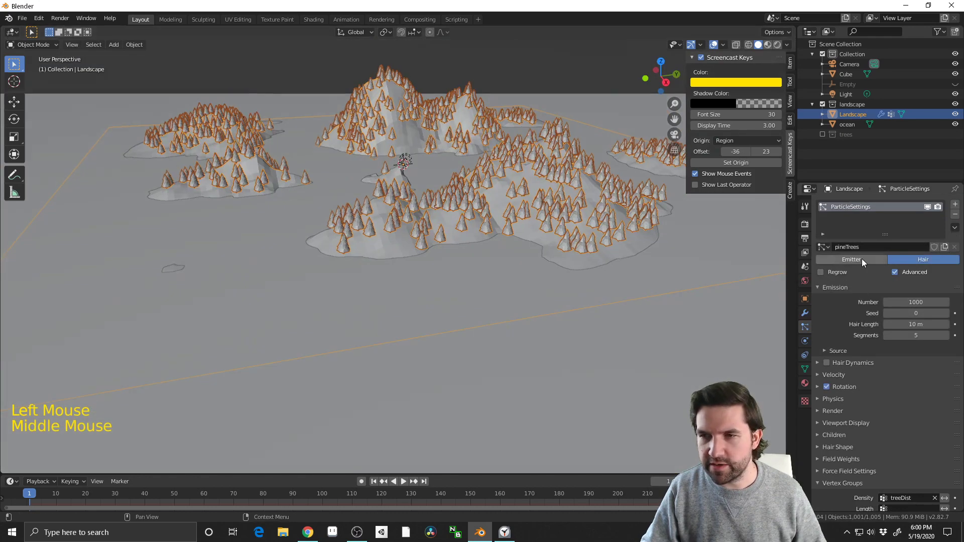
{"action": "middle_click_drag", "start_coordinate": [640, 291], "coordinate": [645, 322]}
{"action": "middle_click_drag", "start_coordinate": [523, 276], "coordinate": [500, 275]}
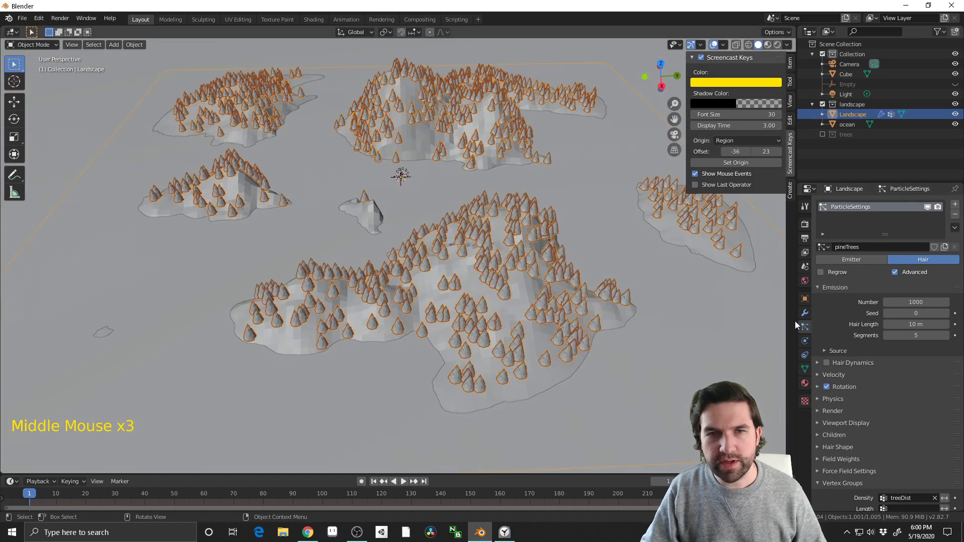
Render the pineTrees particles as a Collection, using trees as the instance collection
{"action": "left_click", "coordinate": [817, 412]}
{"action": "scroll", "coordinate": [860, 426], "scroll_direction": "down", "scroll_amount": 3}
{"action": "left_click", "coordinate": [933, 367]}
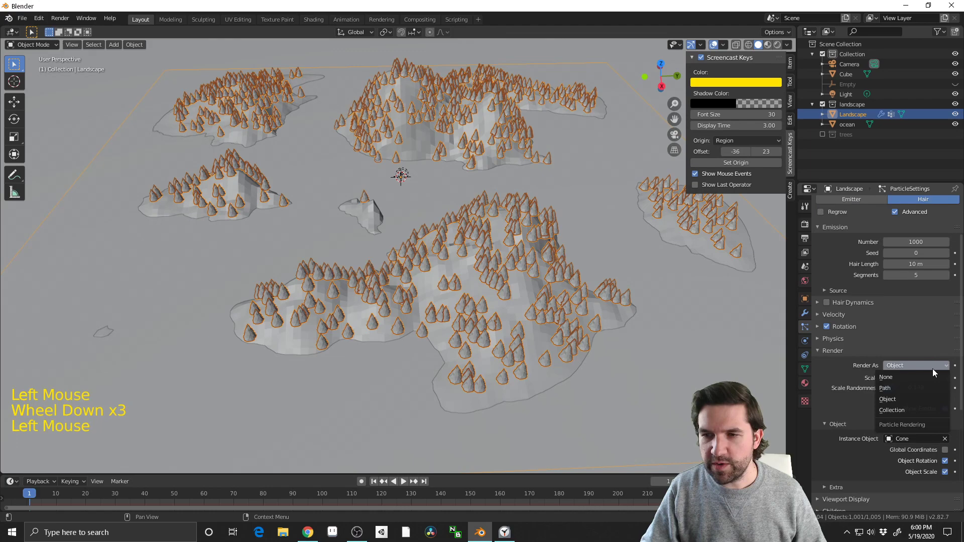
{"action": "left_click", "coordinate": [909, 410]}
{"action": "left_click", "coordinate": [915, 440]}
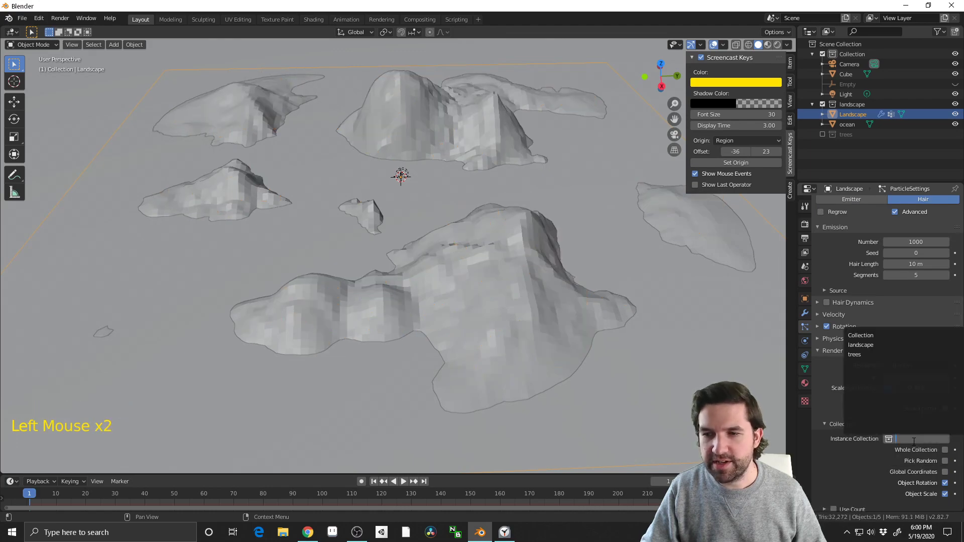
{"action": "left_click", "coordinate": [872, 353]}
Reduce the pineTrees emission Number to 492
{"action": "scroll", "coordinate": [480, 308], "scroll_direction": "up", "scroll_amount": 4}
{"action": "middle_click_drag", "start_coordinate": [434, 317], "coordinate": [721, 298]}
{"action": "scroll", "coordinate": [369, 259], "scroll_direction": "down", "scroll_amount": 2}
{"action": "scroll", "coordinate": [327, 251], "scroll_direction": "down", "scroll_amount": 1}
{"action": "scroll", "coordinate": [327, 251], "scroll_direction": "down", "scroll_amount": 1}
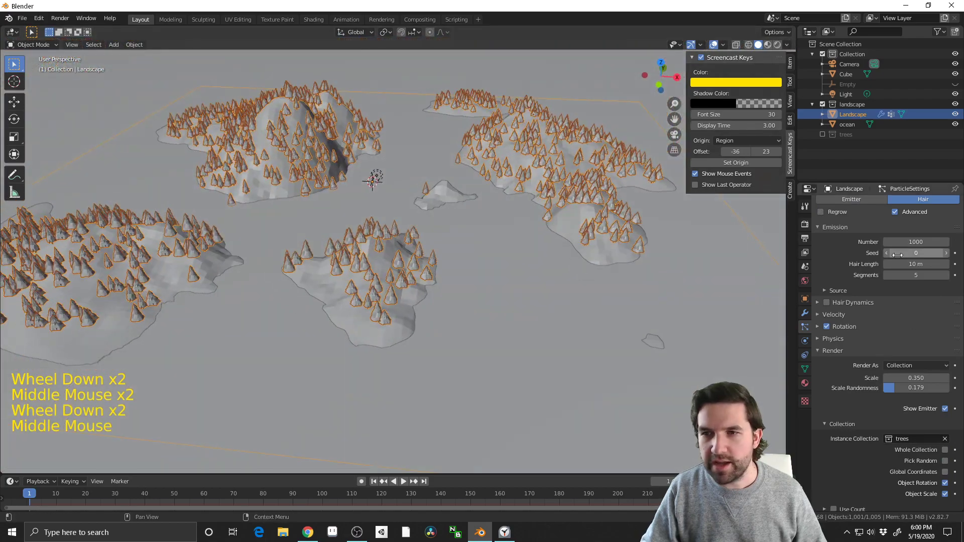
{"action": "left_click_drag", "start_coordinate": [916, 241], "coordinate": [869, 242], "text": "shift"}
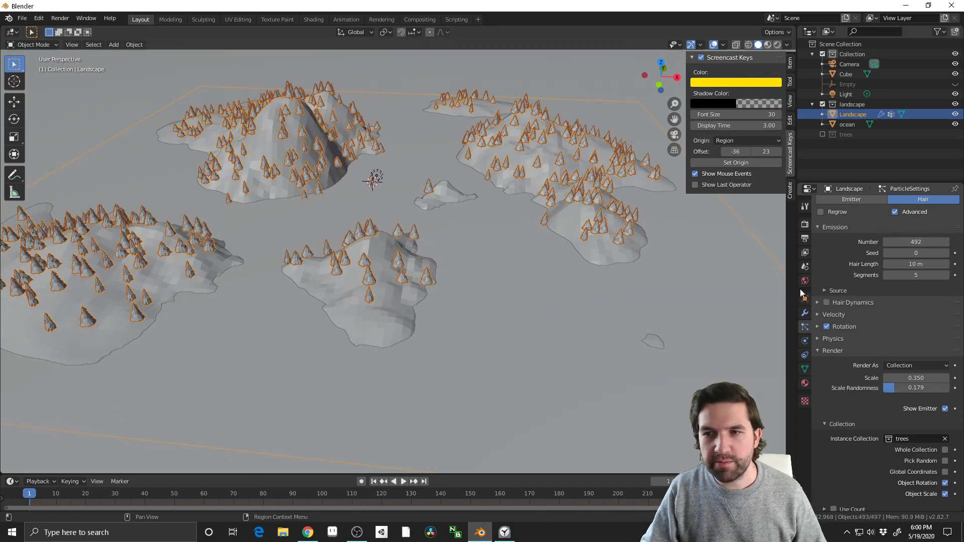
{"action": "middle_click_drag", "start_coordinate": [769, 296], "coordinate": [511, 234]}
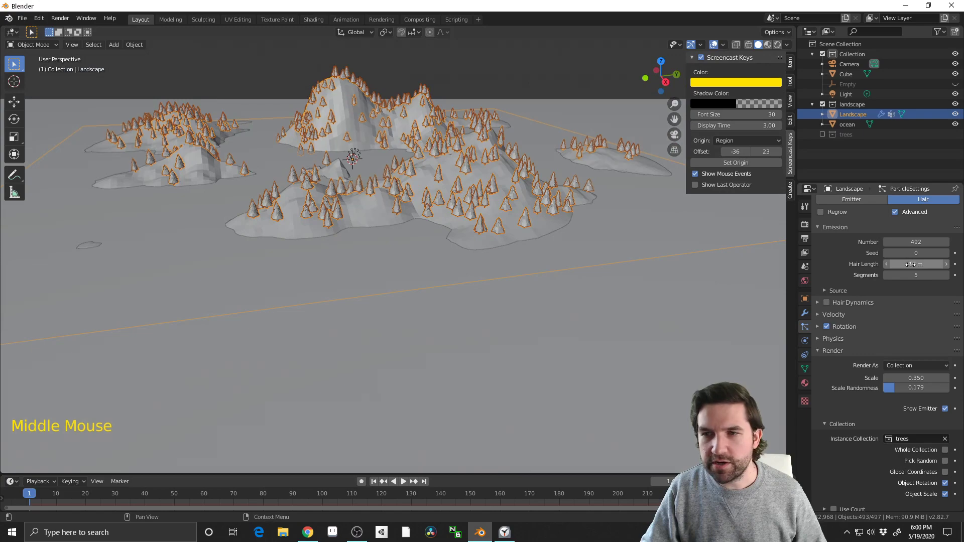
Increase the render Scale of the pineTrees particles to 0.610
{"action": "left_click_drag", "start_coordinate": [911, 264], "coordinate": [910, 264]}
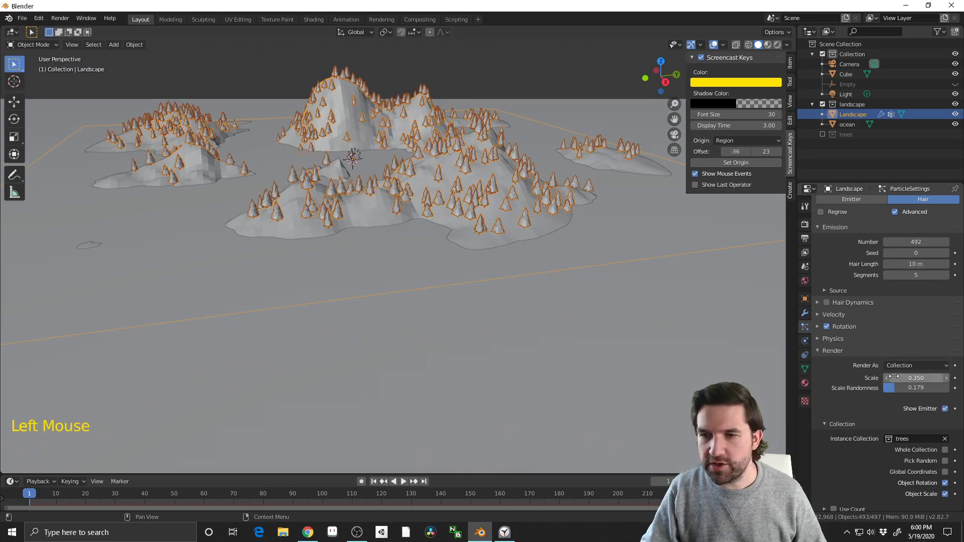
{"action": "mouse_move", "coordinate": [894, 377]}
{"action": "left_mouse_down"}
{"action": "mouse_move", "coordinate": [924, 378]}
{"action": "mouse_move", "coordinate": [909, 378]}
{"action": "left_mouse_up"}
{"action": "middle_click_drag", "start_coordinate": [407, 274], "coordinate": [432, 301]}
{"action": "middle_click_drag", "start_coordinate": [432, 301], "coordinate": [492, 330], "text": "shift"}
{"action": "scroll", "coordinate": [508, 345], "scroll_direction": "up", "scroll_amount": 1}
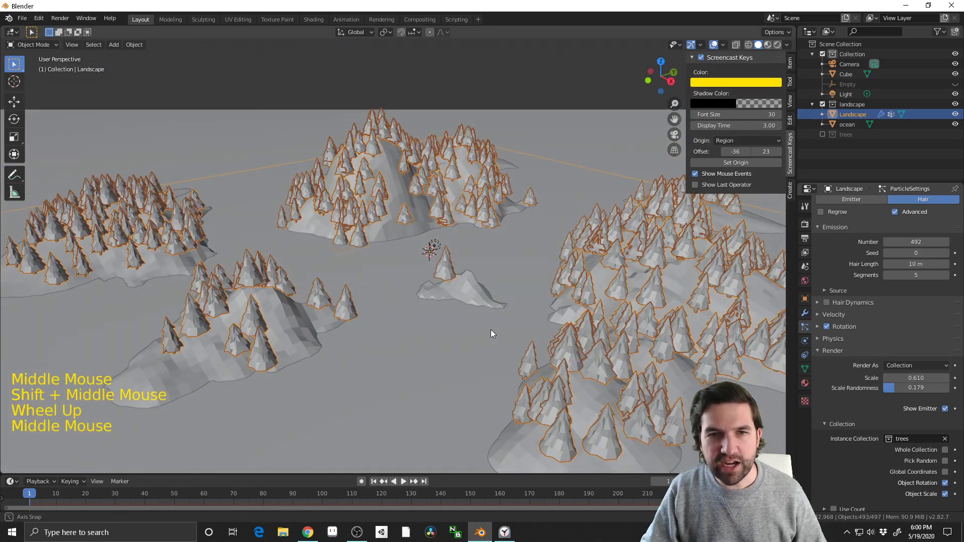
Deselect the landscape and inspect the enlarged trees up close around the small central island
{"action": "left_click", "coordinate": [490, 90]}
{"action": "middle_click_drag", "start_coordinate": [490, 91], "coordinate": [508, 279]}
{"action": "scroll", "coordinate": [439, 275], "scroll_direction": "up", "scroll_amount": 1}
{"action": "scroll", "coordinate": [438, 276], "scroll_direction": "down", "scroll_amount": 1}
{"action": "scroll", "coordinate": [487, 263], "scroll_direction": "up", "scroll_amount": 2}
{"action": "scroll", "coordinate": [870, 245], "scroll_direction": "up", "scroll_amount": 2}
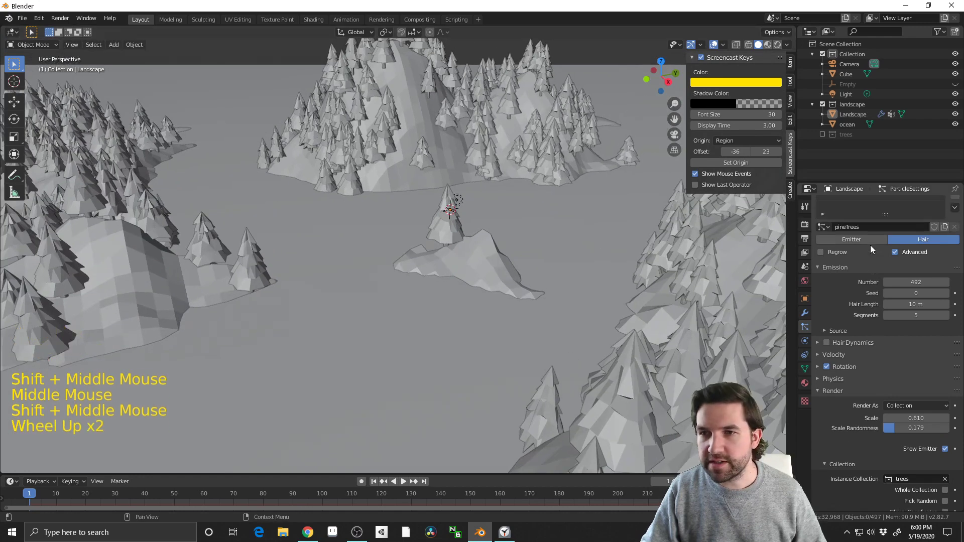
Add a second particle system to the landscape
{"action": "scroll", "coordinate": [874, 241], "scroll_direction": "down", "scroll_amount": 1}
{"action": "scroll", "coordinate": [884, 236], "scroll_direction": "up", "scroll_amount": 3}
{"action": "left_click", "coordinate": [955, 205]}
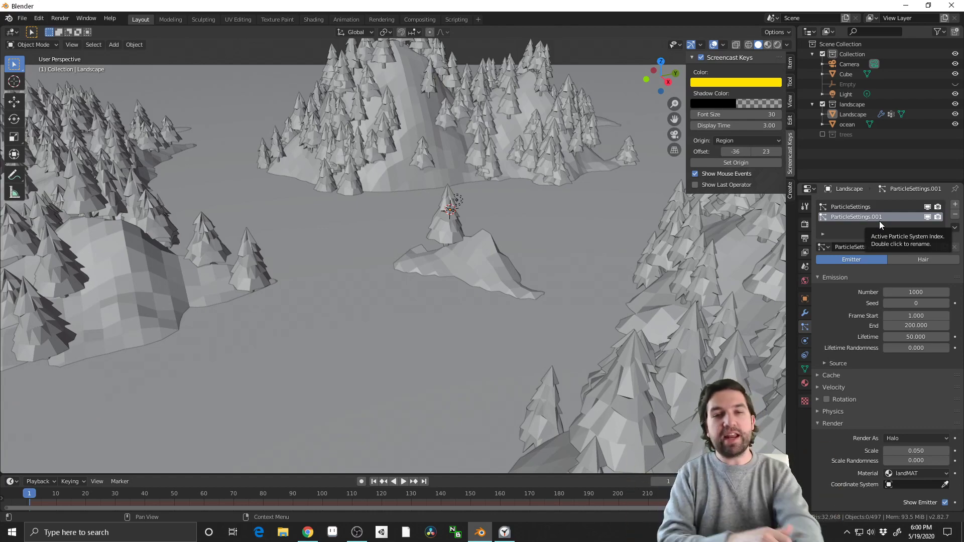
{"action": "scroll", "coordinate": [574, 256], "scroll_direction": "down", "scroll_amount": 3}
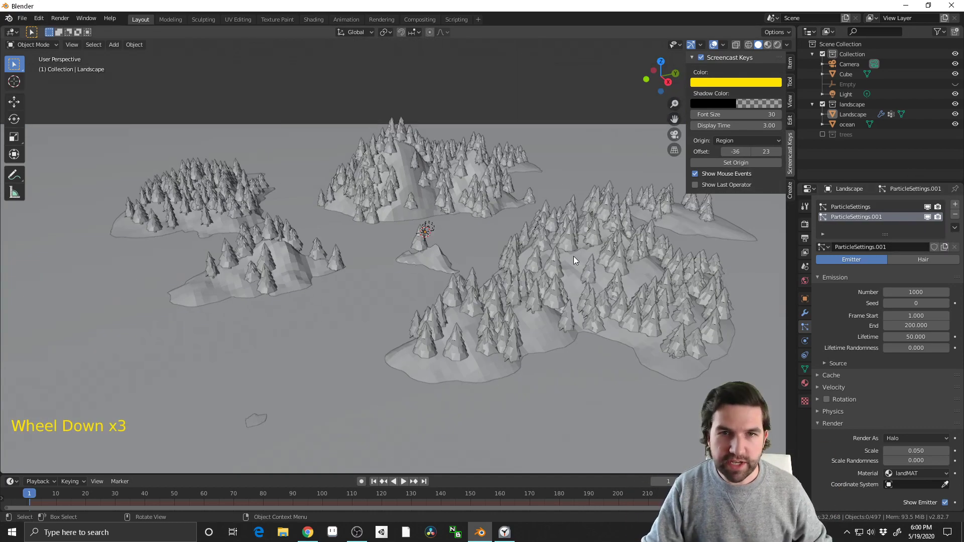
{"action": "middle_click_drag", "start_coordinate": [573, 256], "coordinate": [531, 265]}
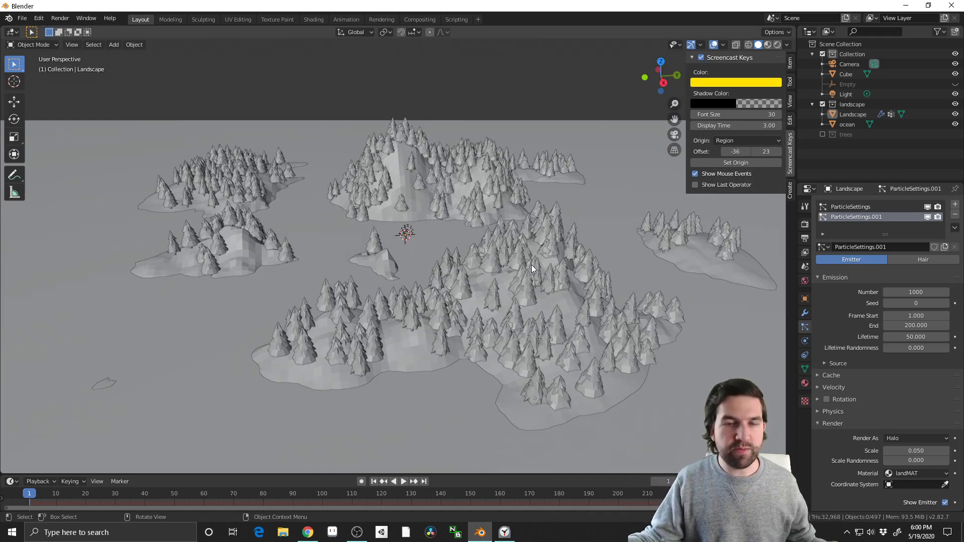
Switch to the slideshow in Chrome and show the Vert Groups slide
{"action": "left_click", "coordinate": [309, 532]}
{"action": "key", "text": "Right"}
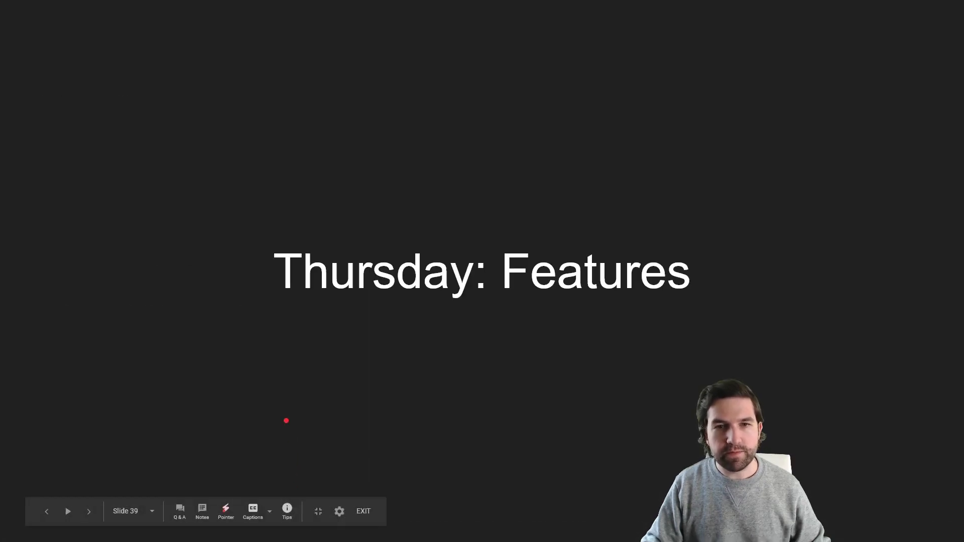
{"action": "key", "text": "Left"}
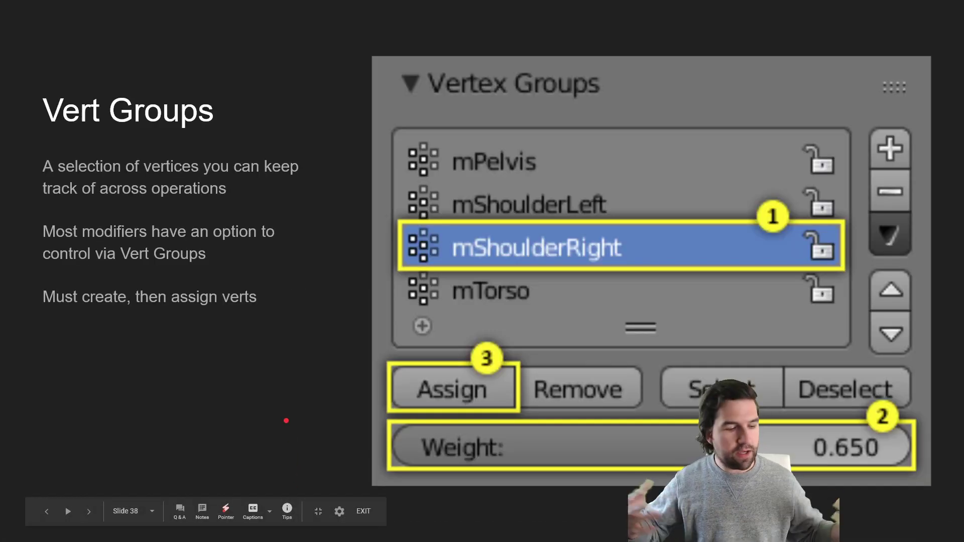